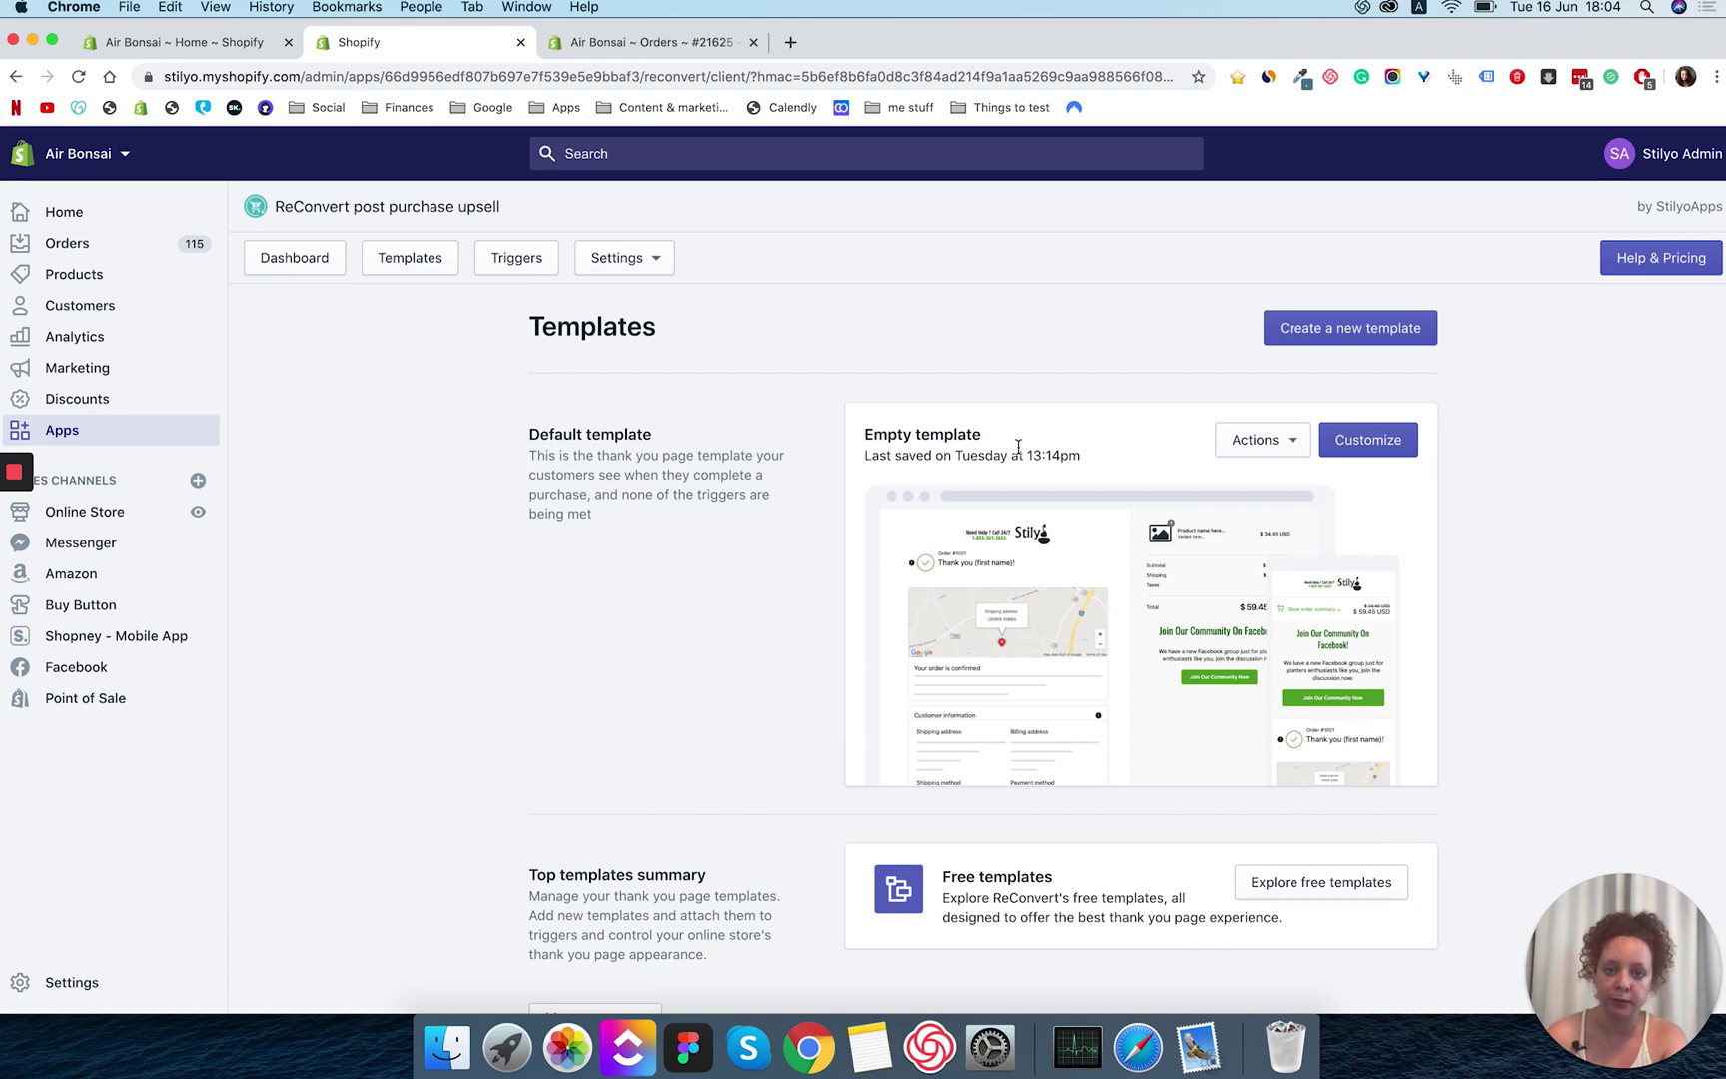
Open the default "Empty template" for customization.
scroll(1018, 446, "down", 5)
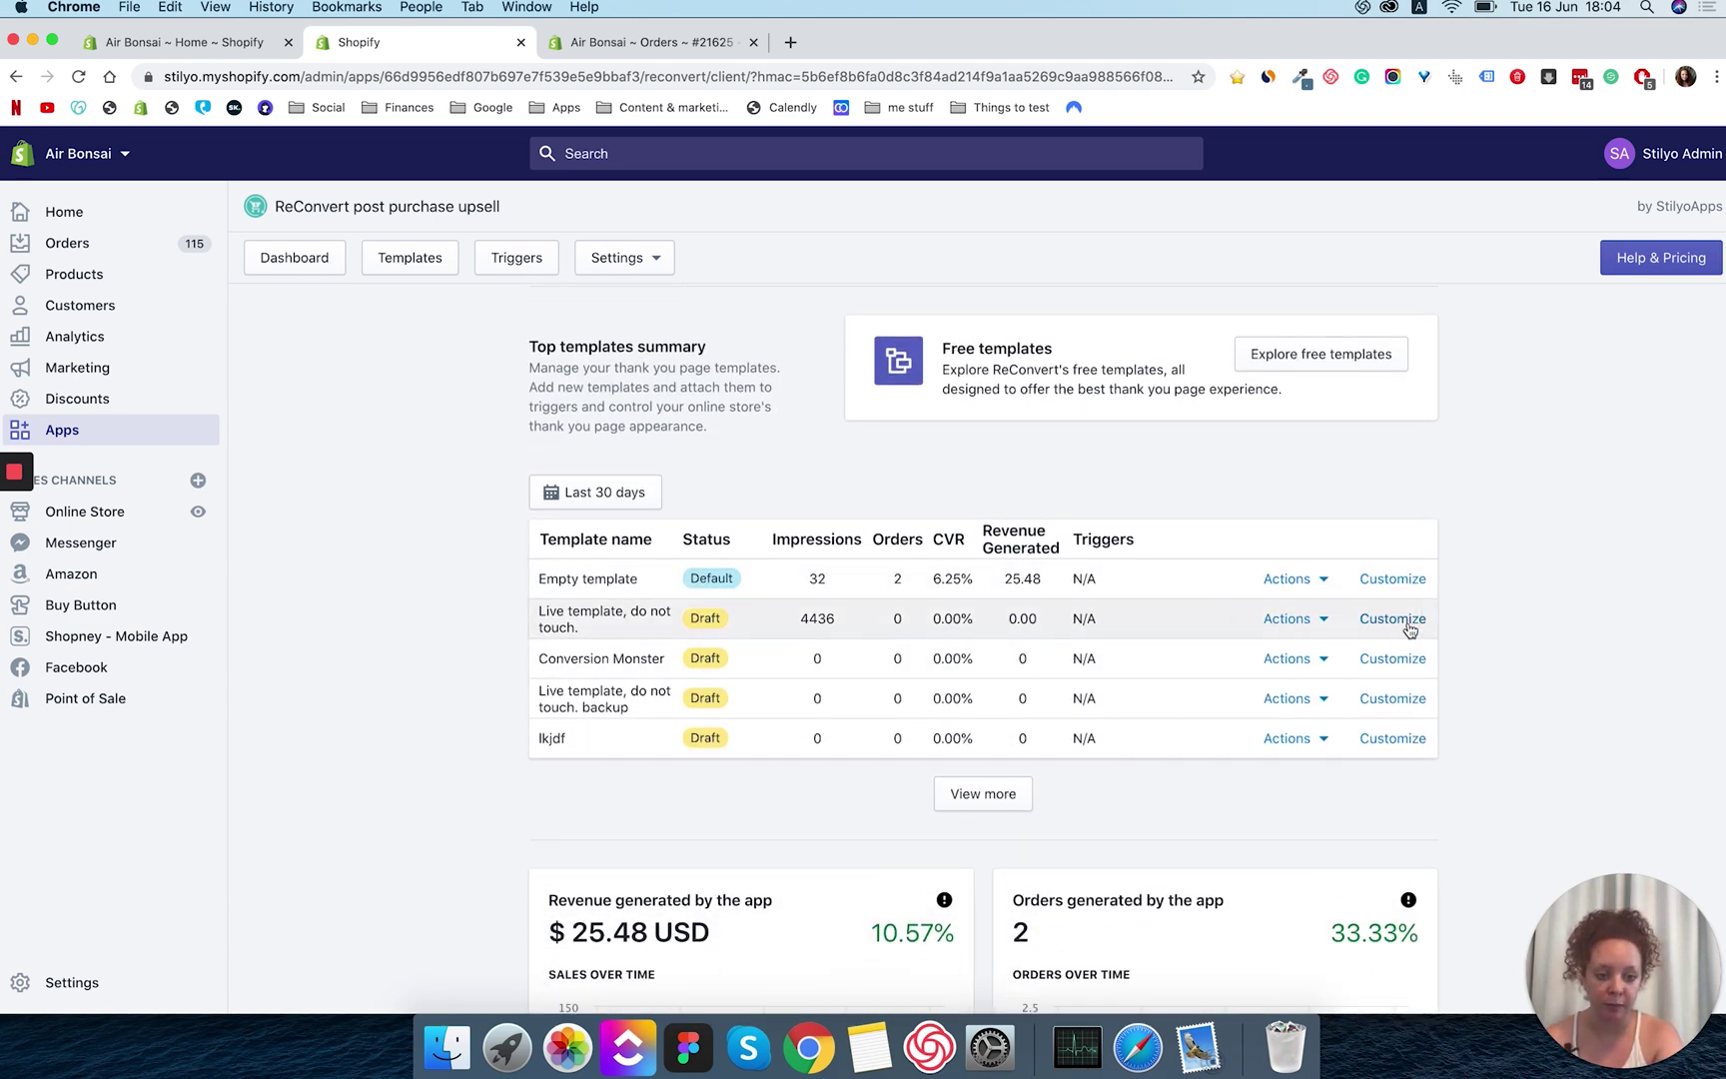
scroll(1070, 626, "up", 5)
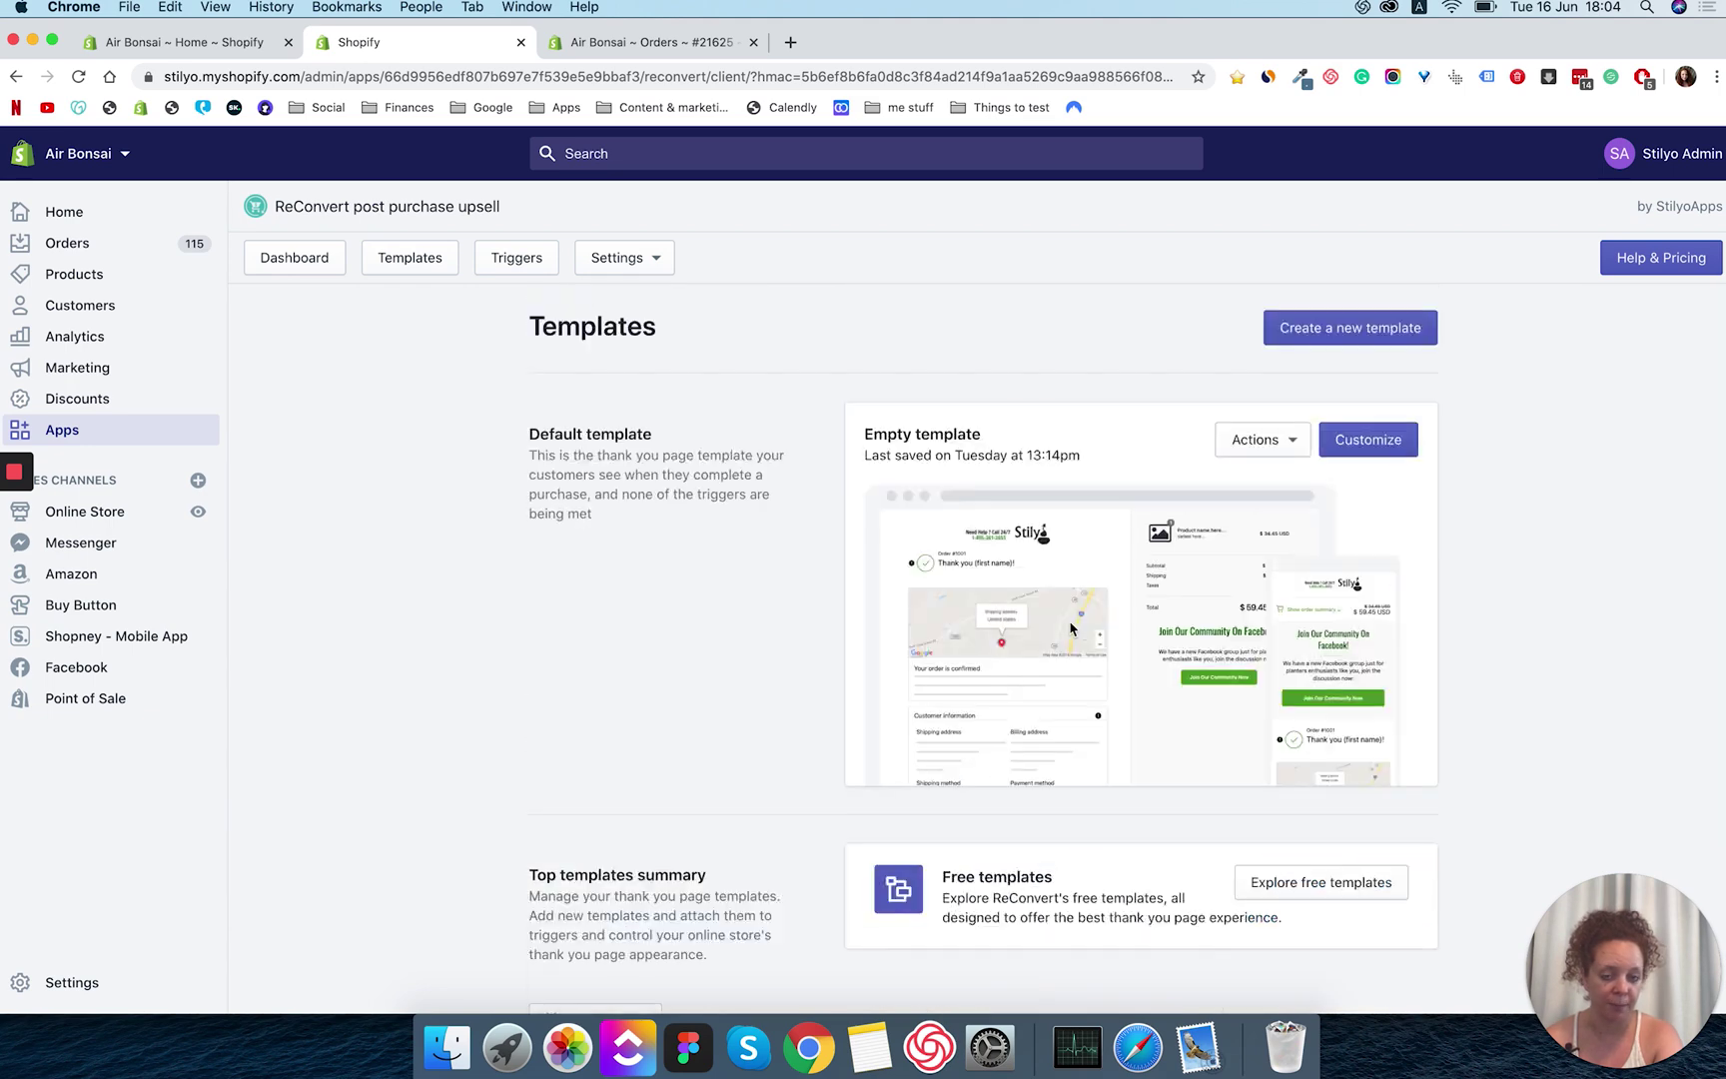
left_click(1370, 453)
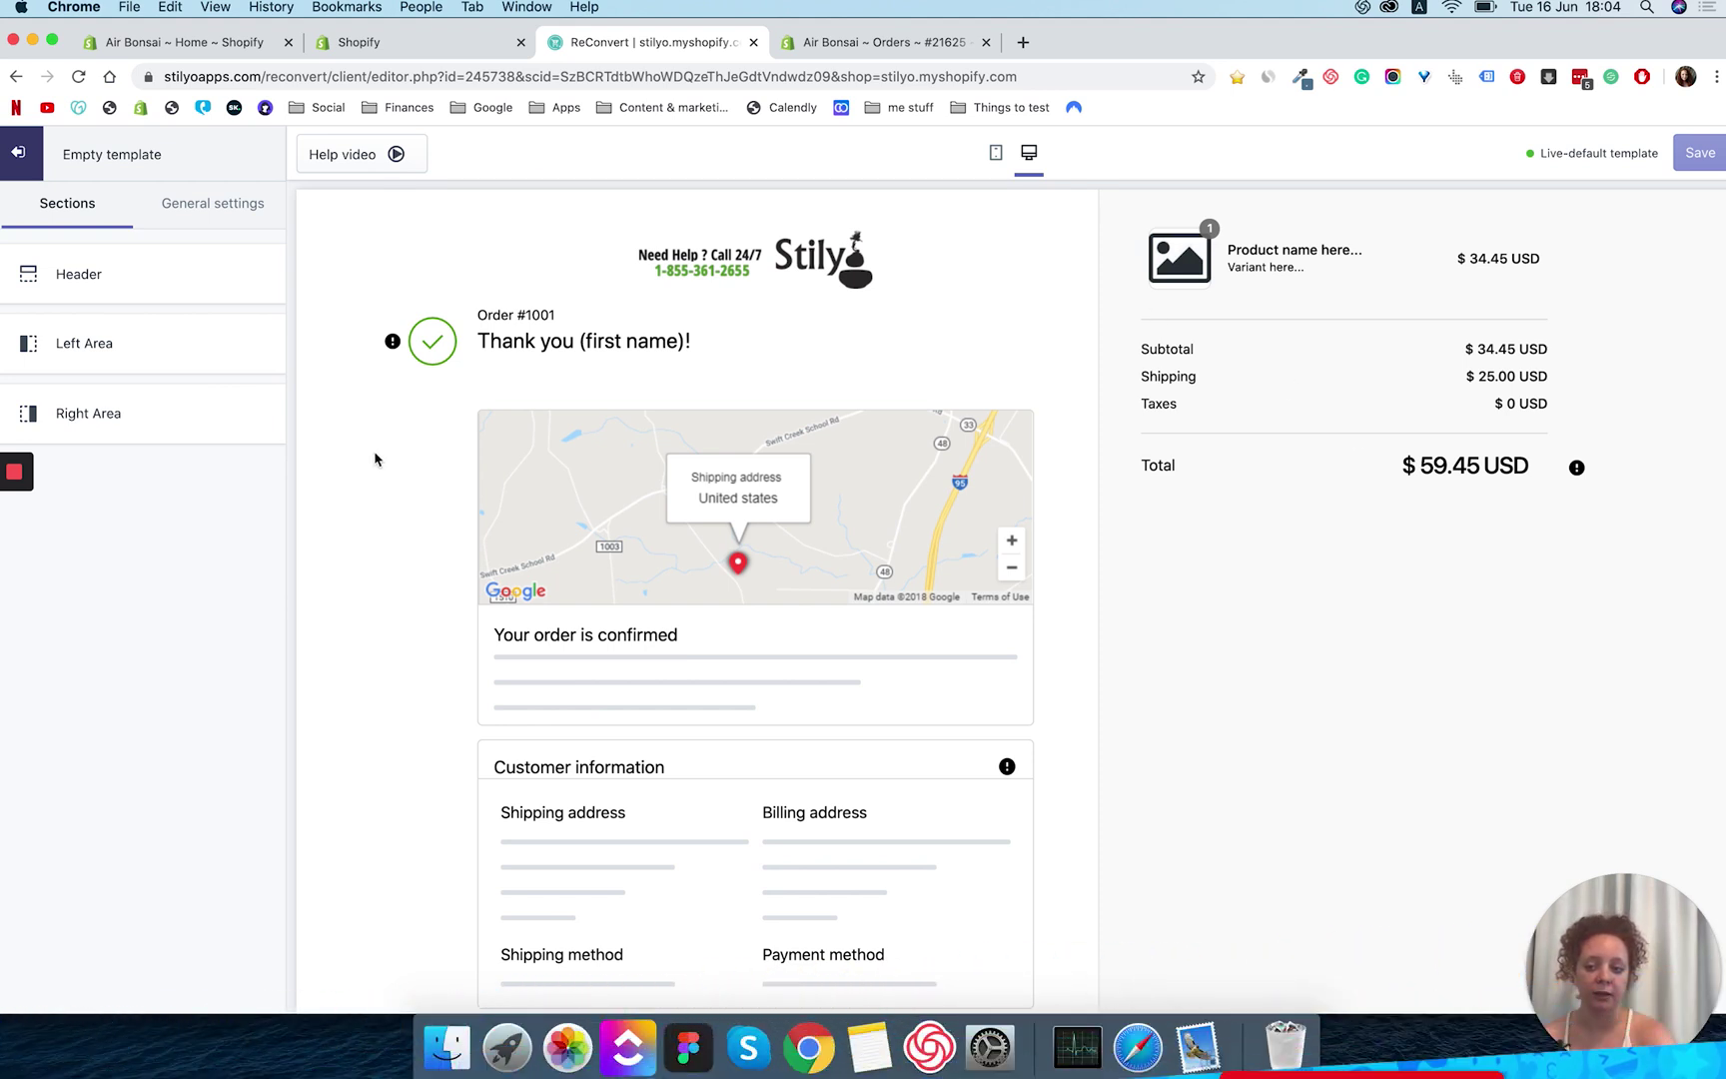
Add a Product upsell section to the right area of the thank you page template and review its preview.
left_click(120, 410)
left_click(93, 290)
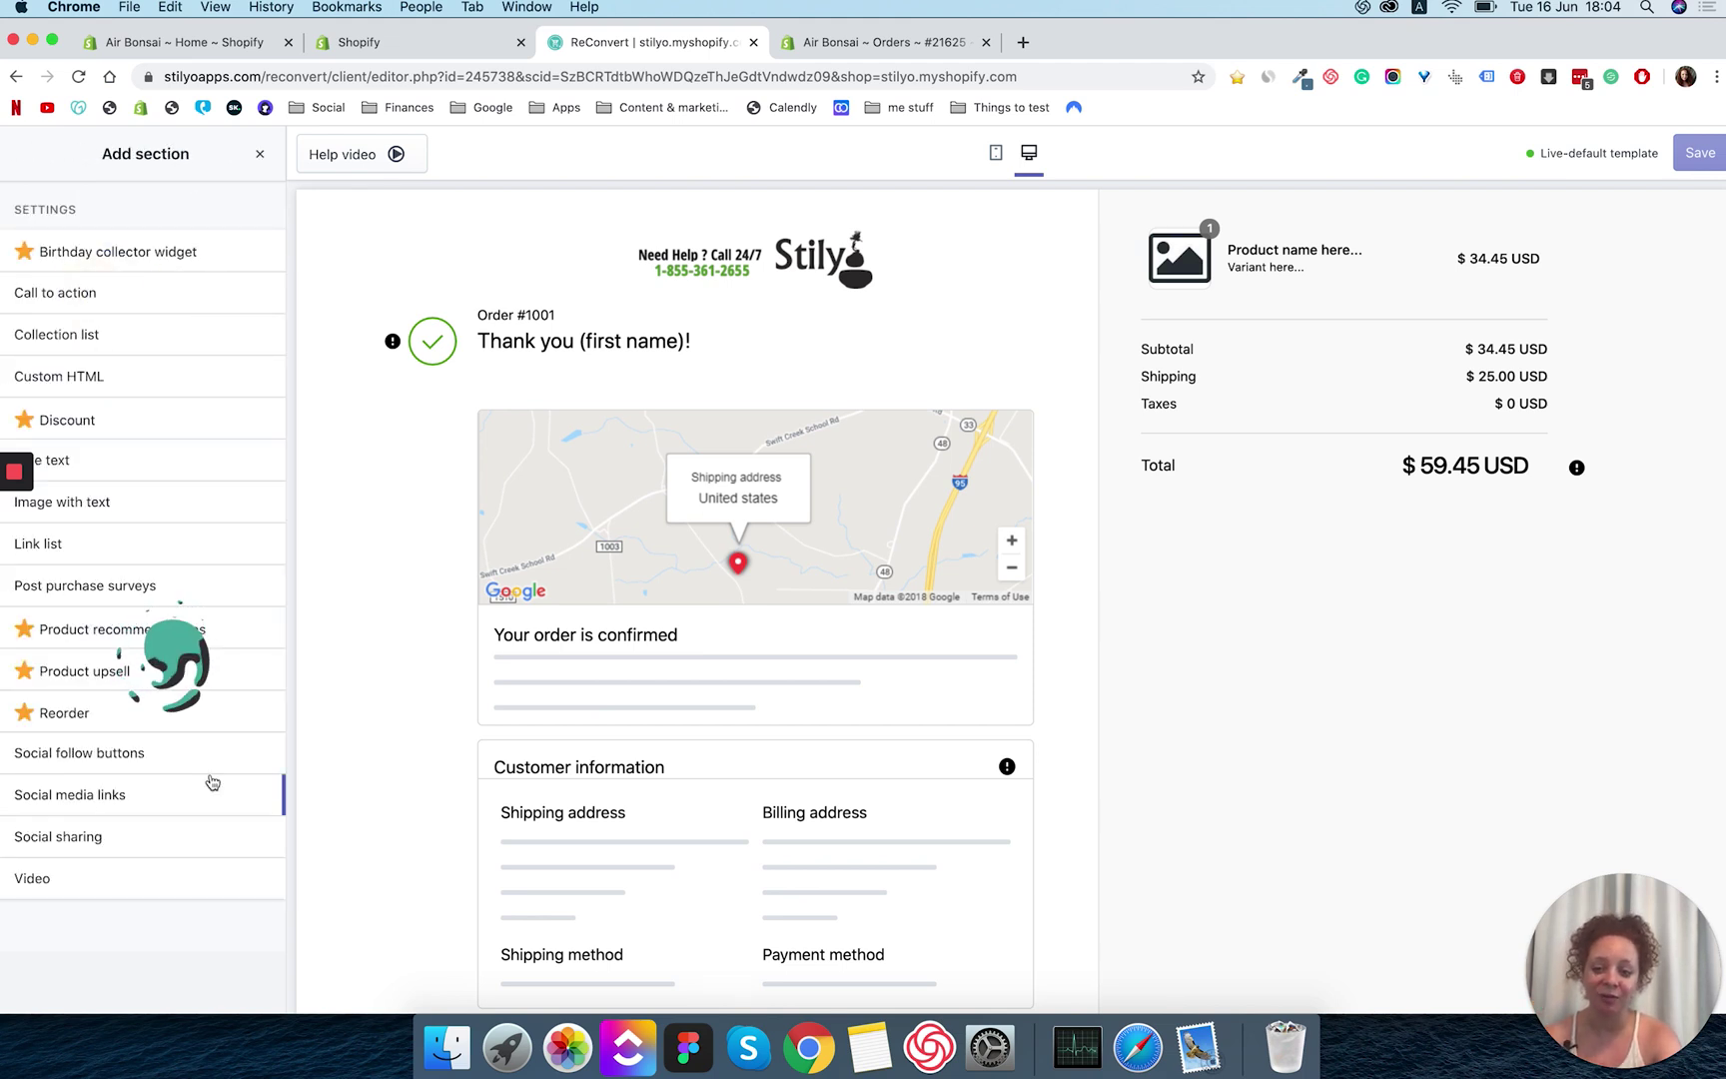
mouse_move(25, 675)
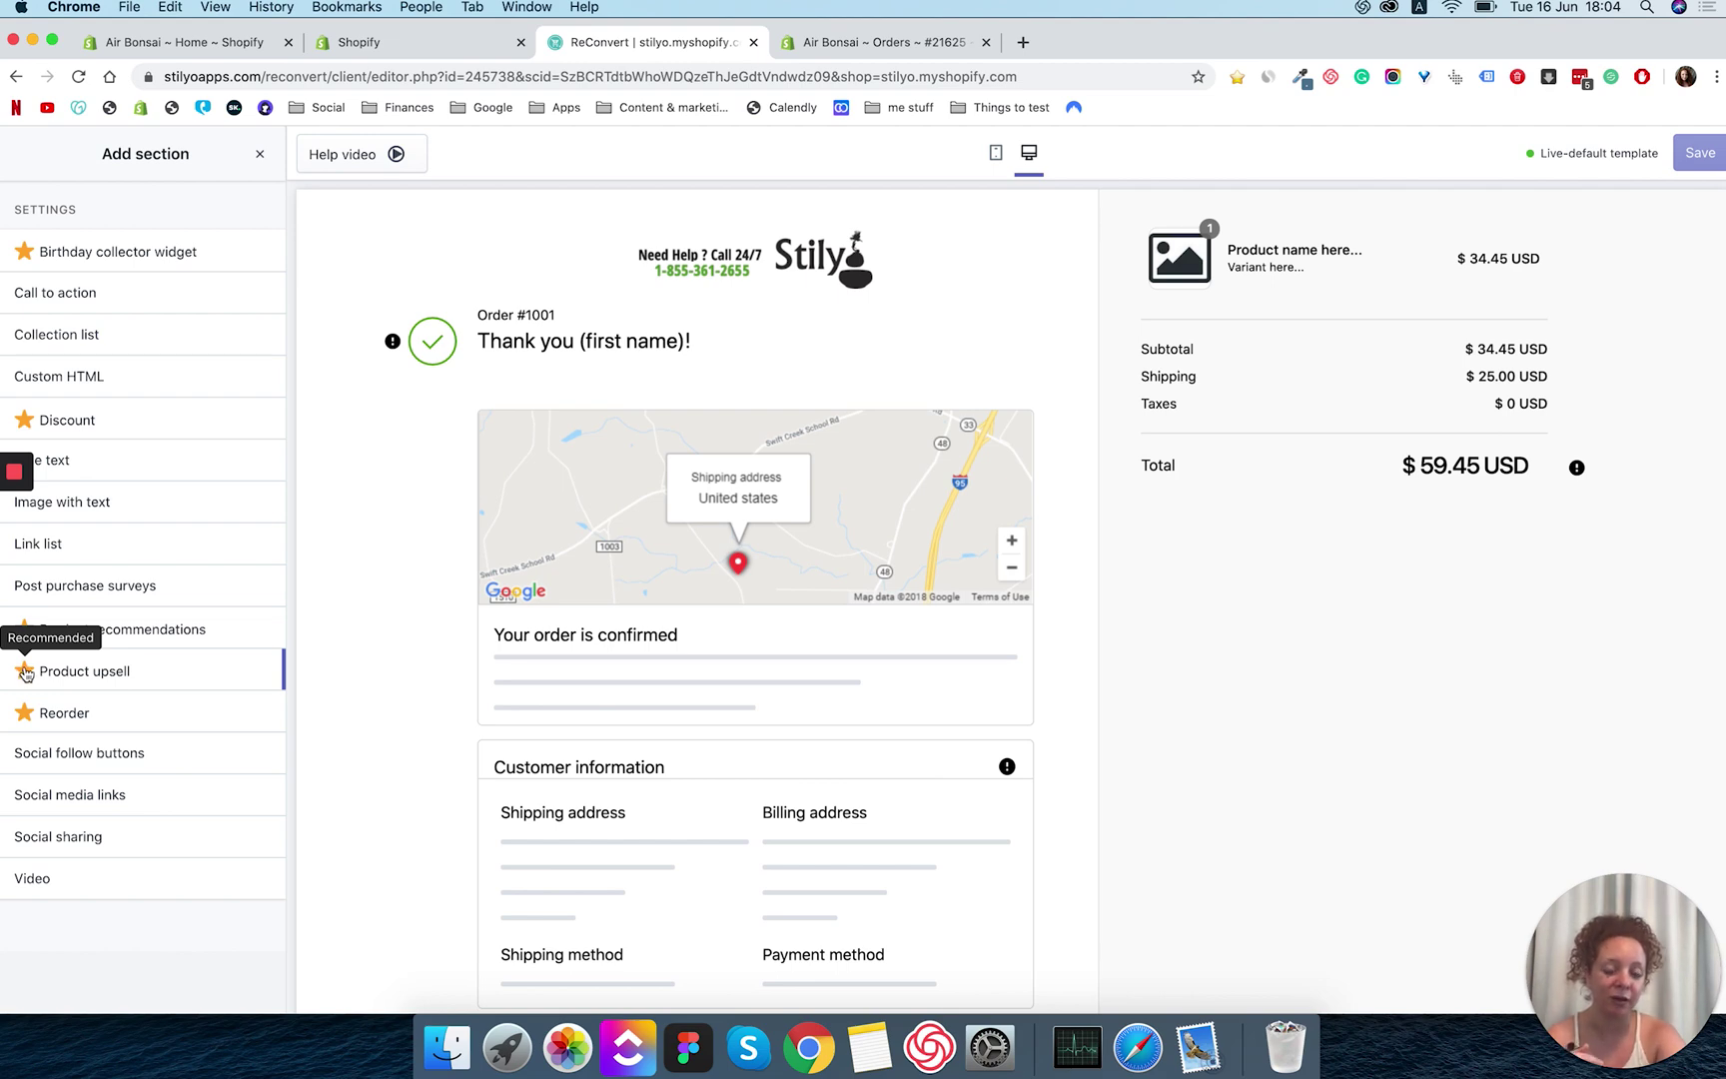
left_click(258, 669)
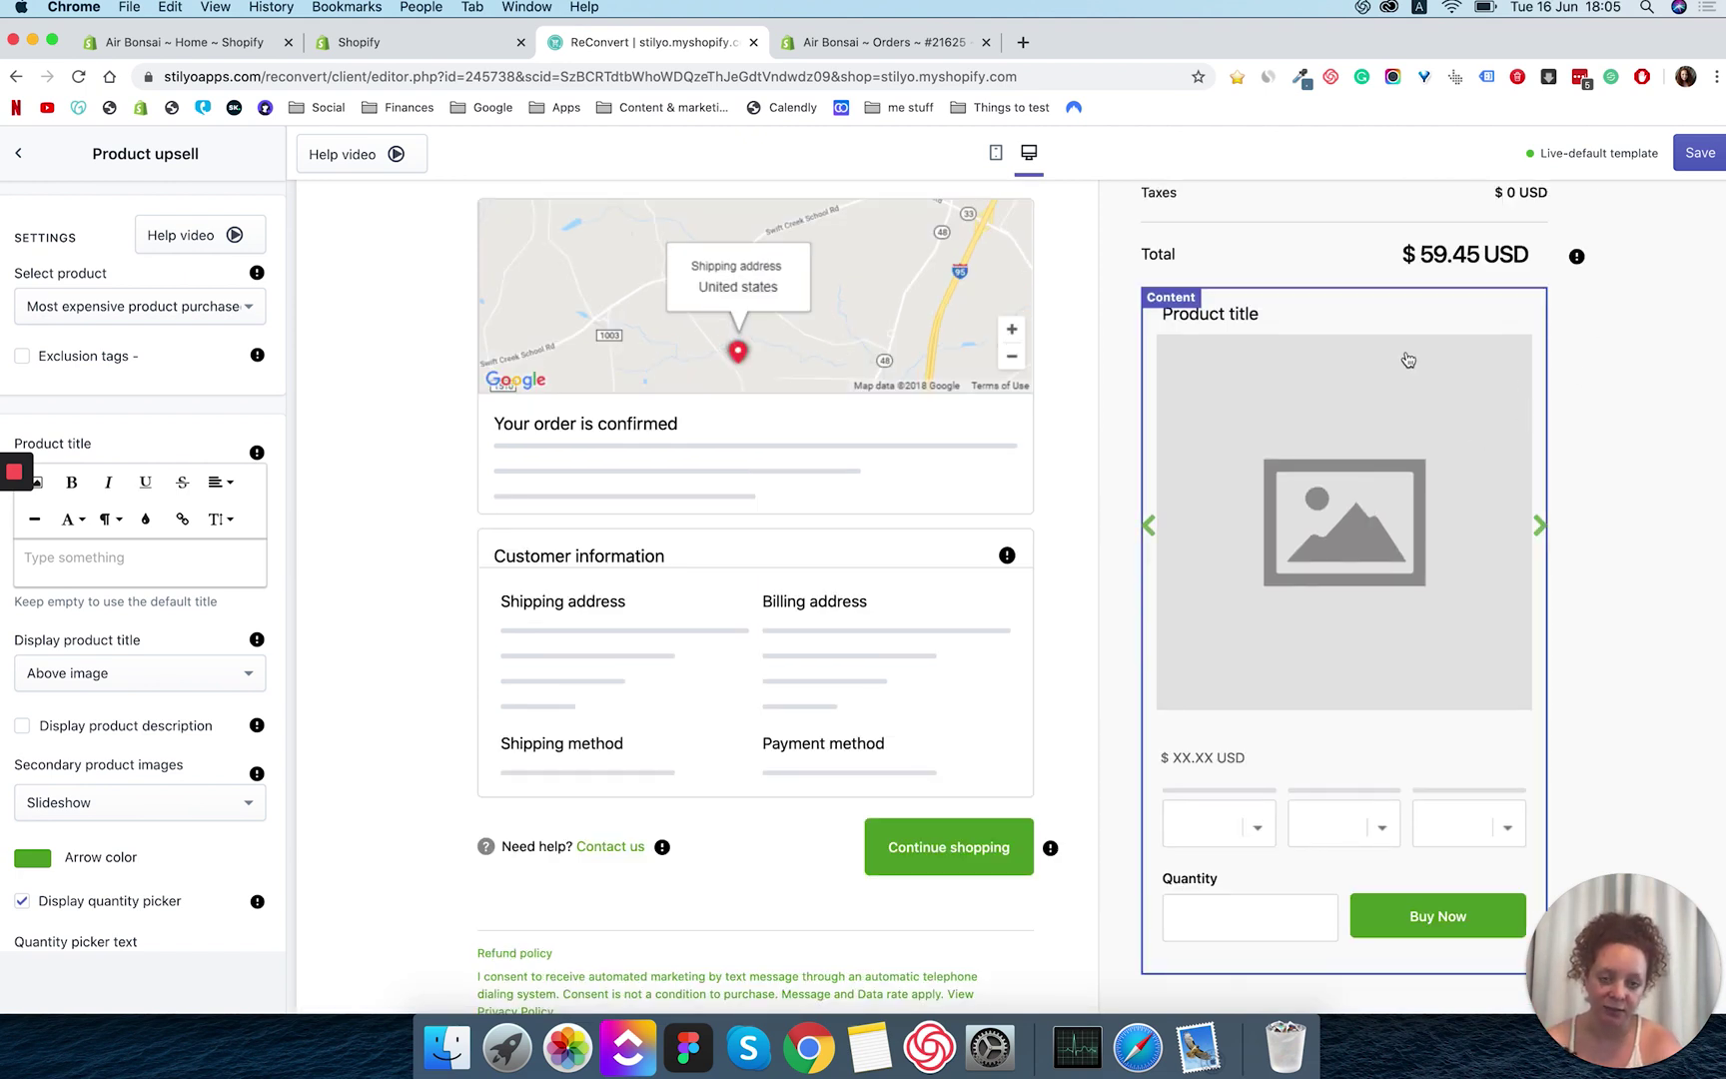
scroll(1409, 360, "down", 2)
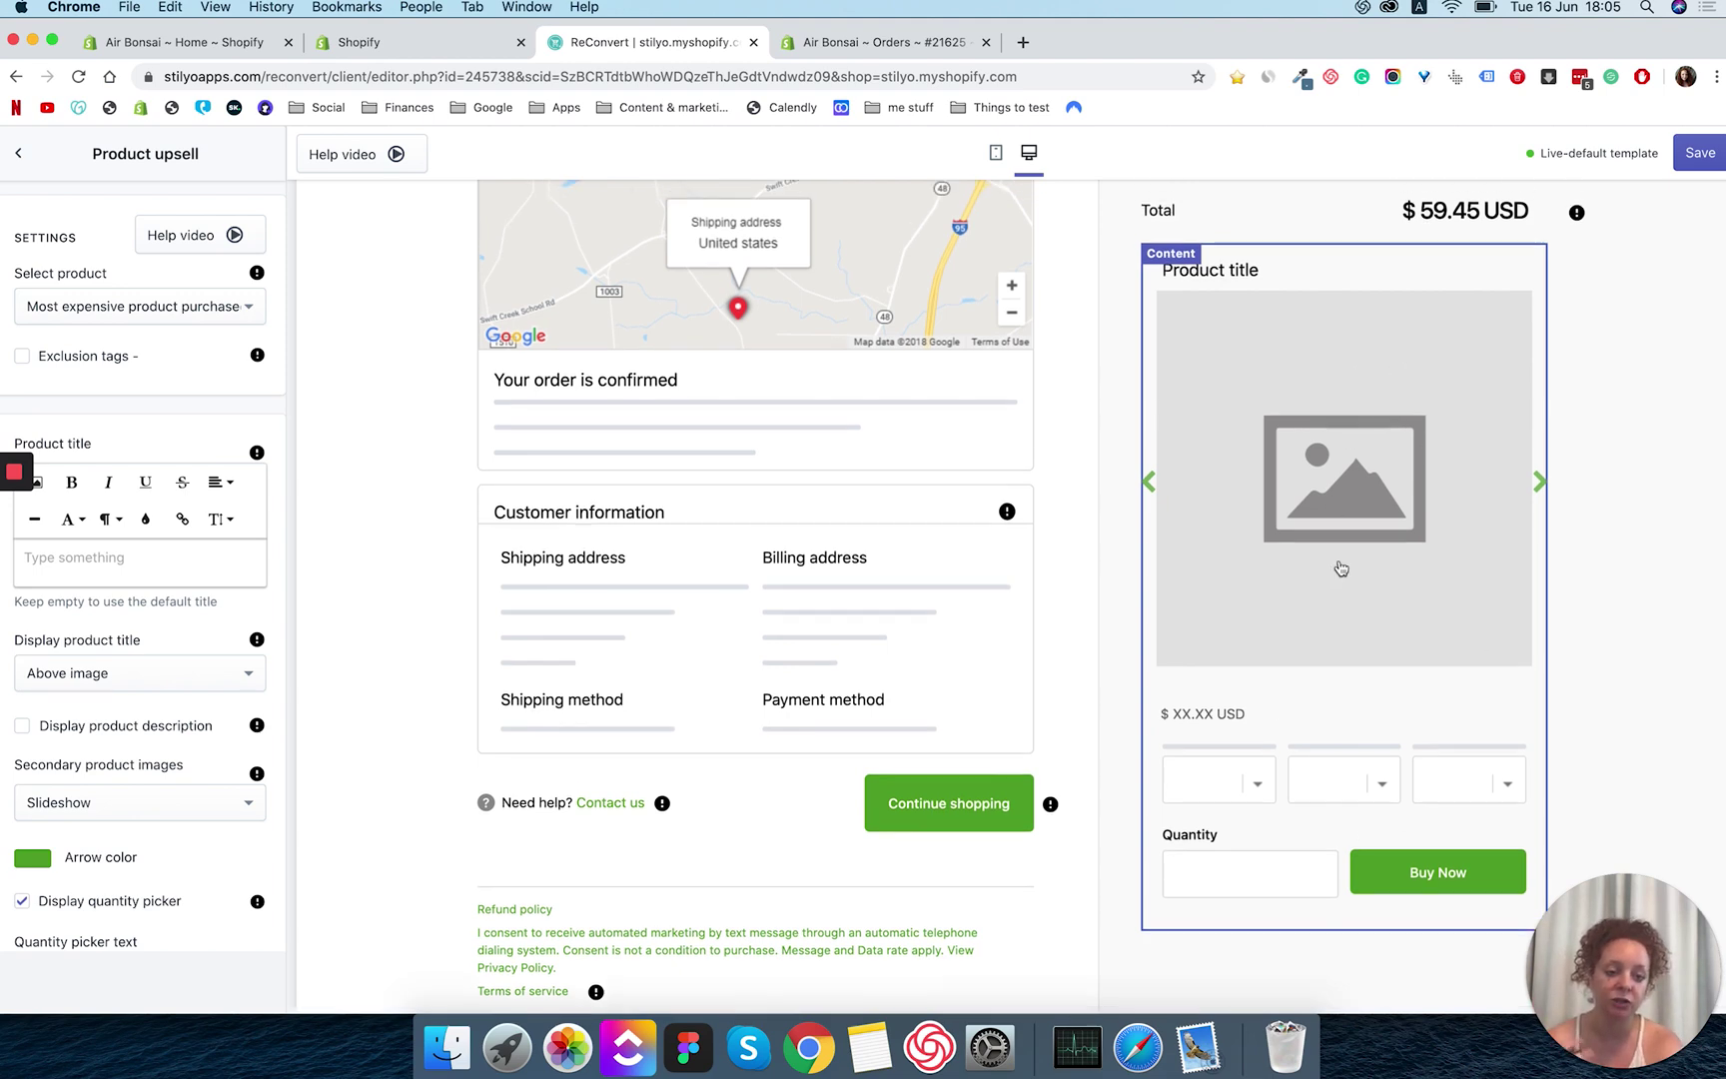
scroll(1340, 567, "up", 4)
scroll(1341, 568, "down", 3)
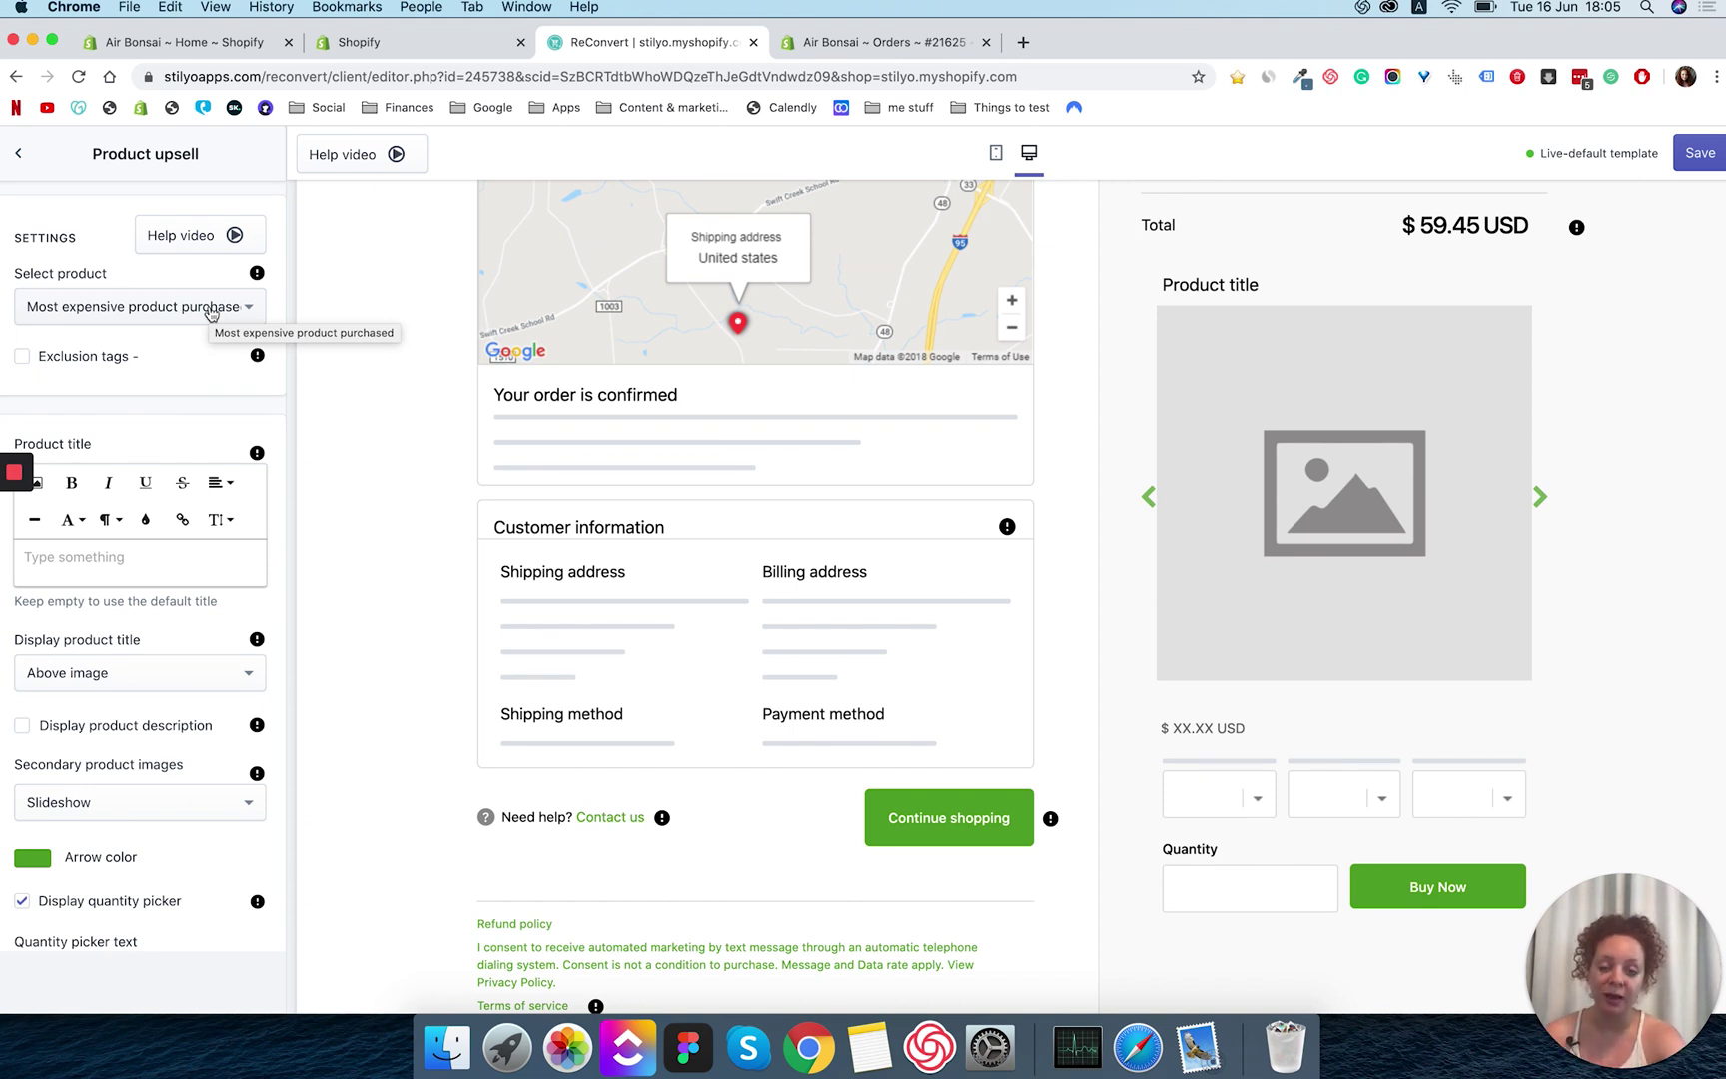
scroll(713, 501, "up", 5)
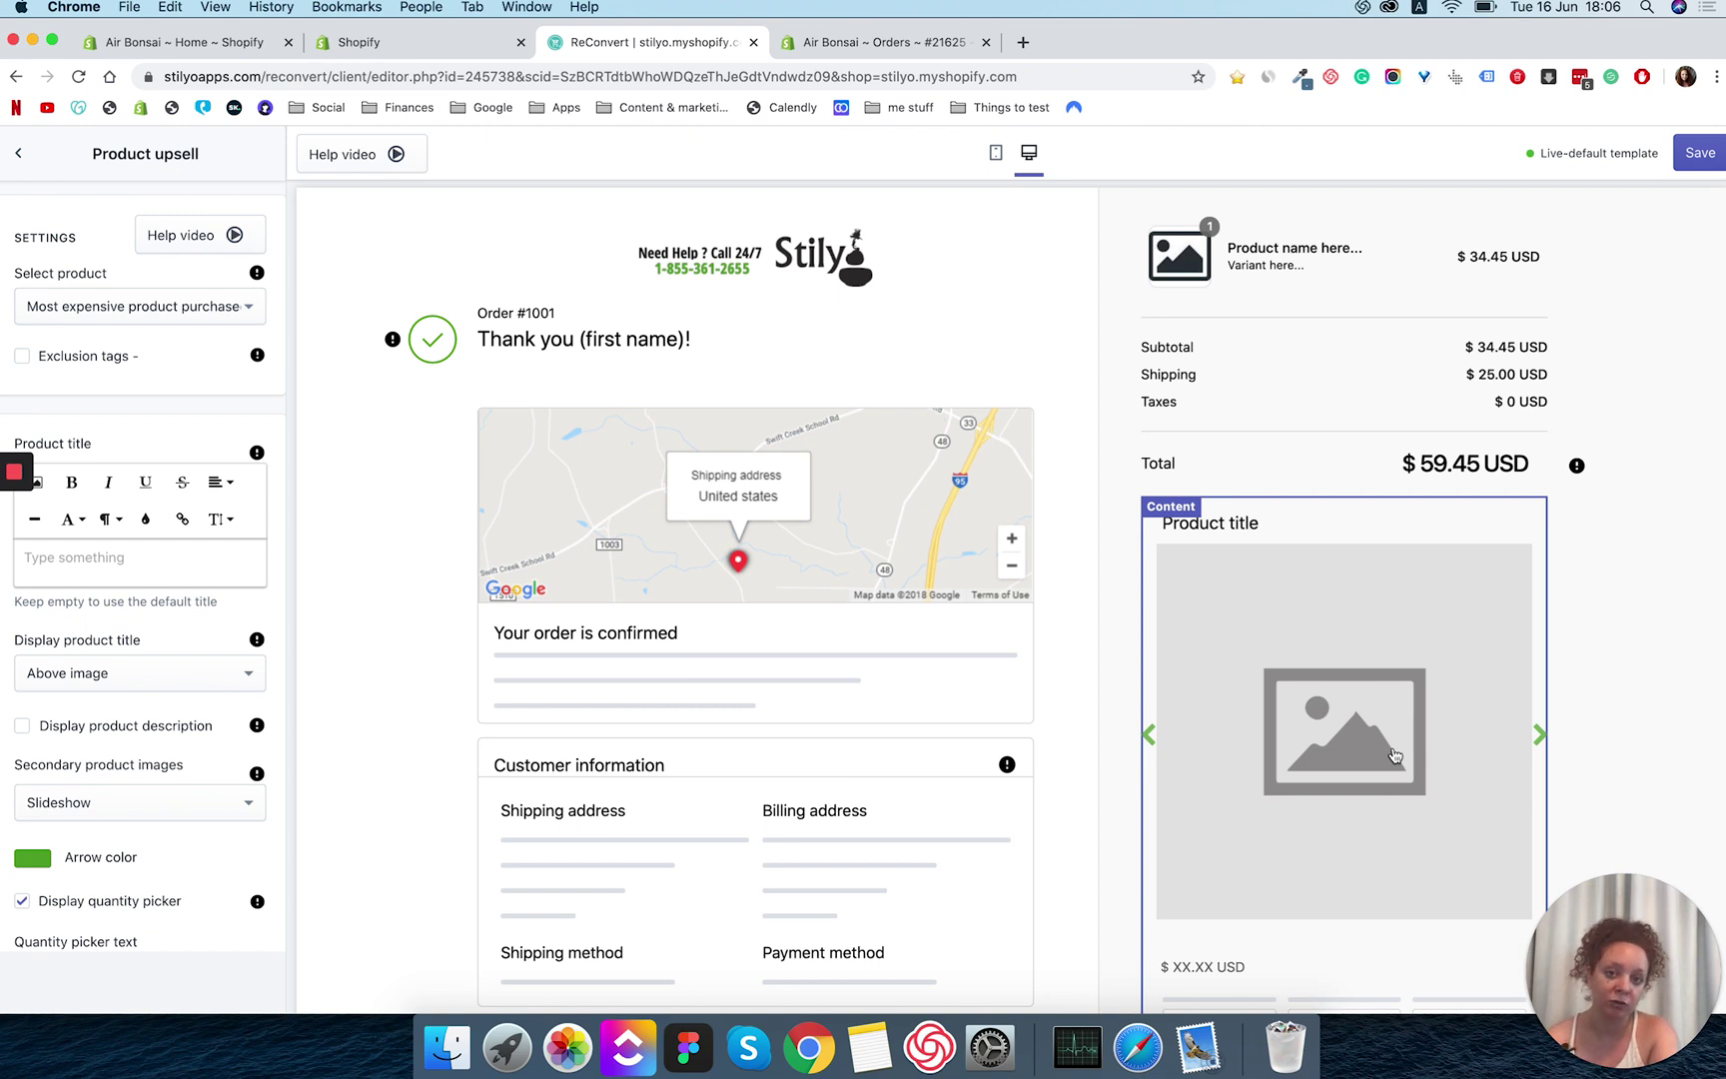
scroll(1395, 755, "down", 3)
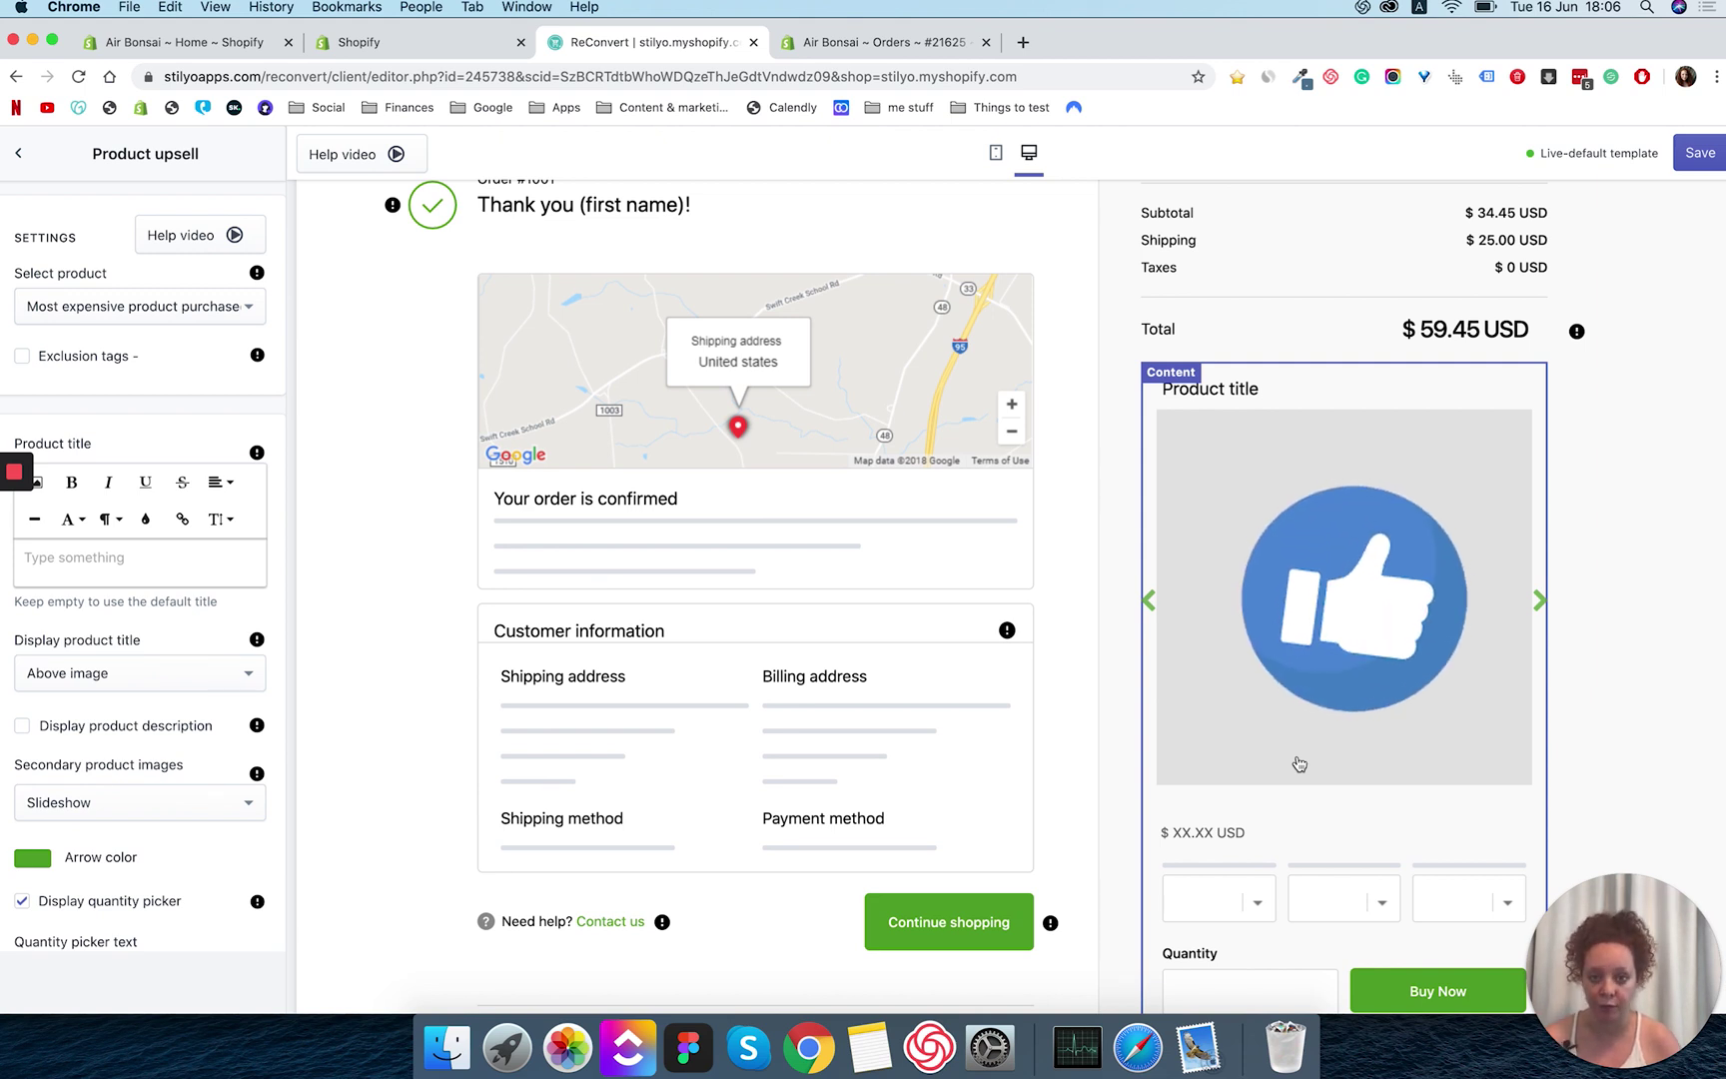
Try Personalized Recommendations, including its install page, and Recomatic recommendation as the upsell's product source.
left_click(239, 318)
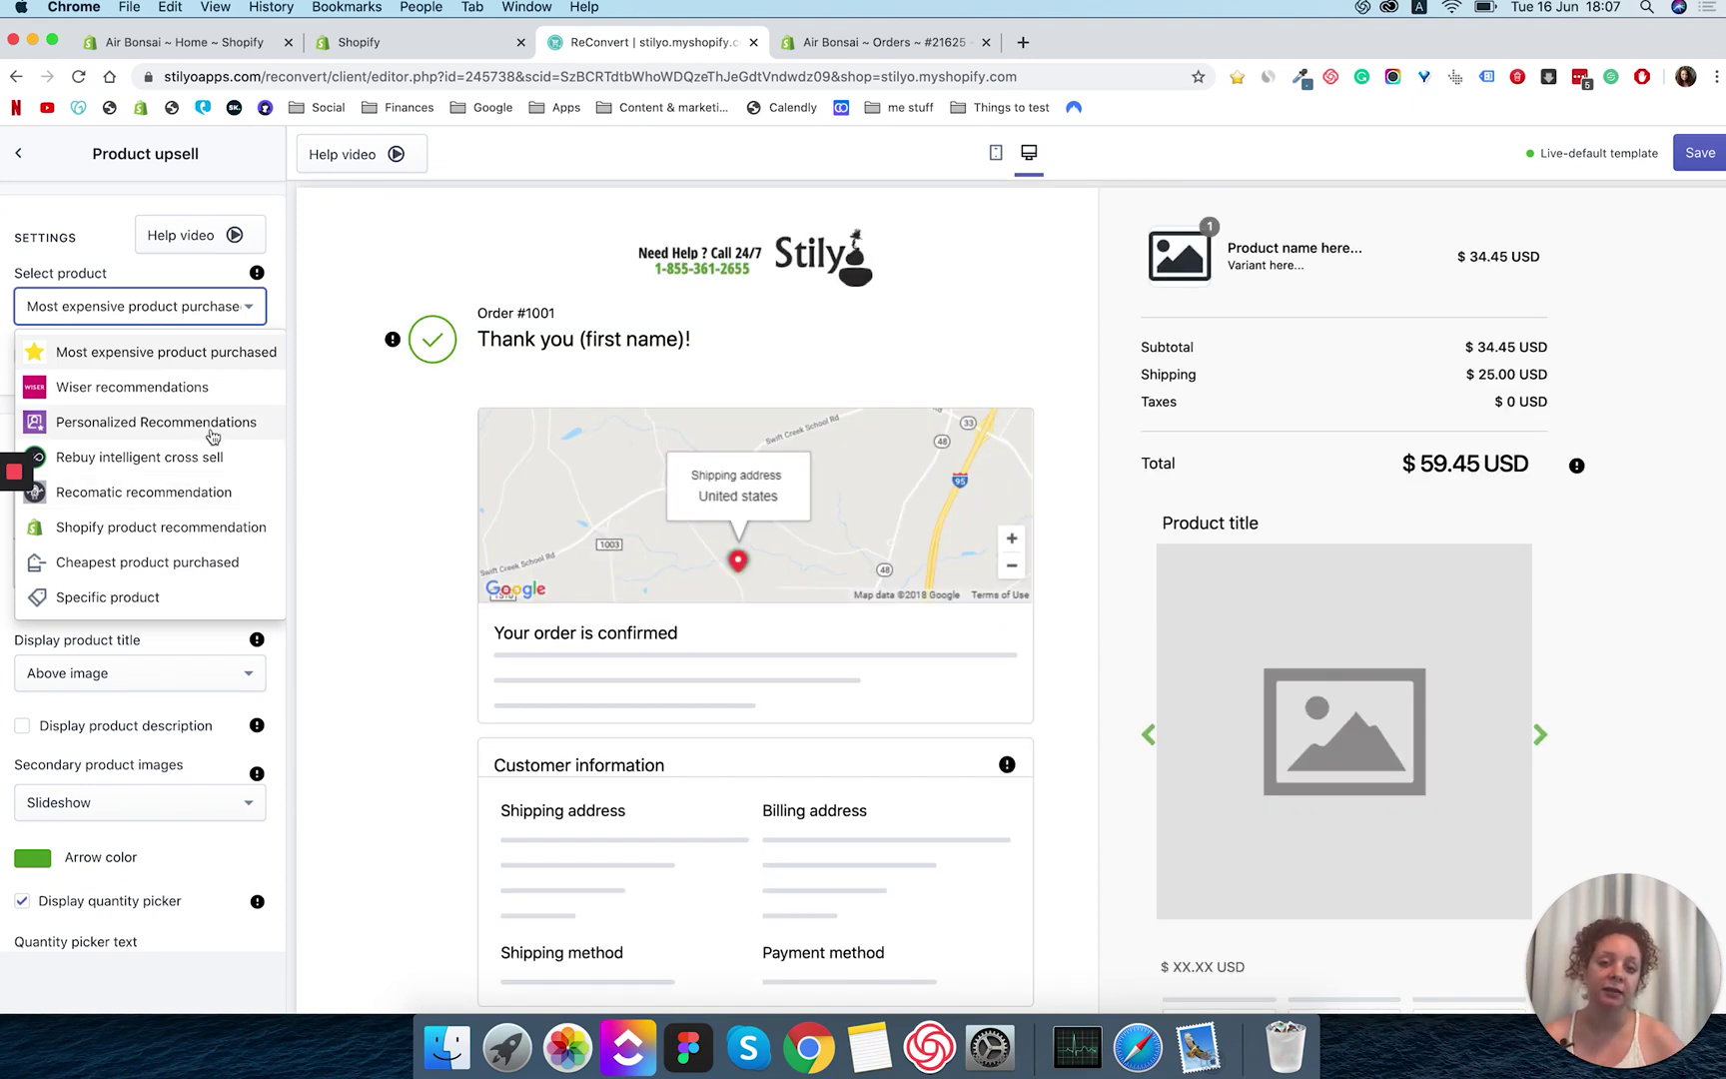
left_click(184, 428)
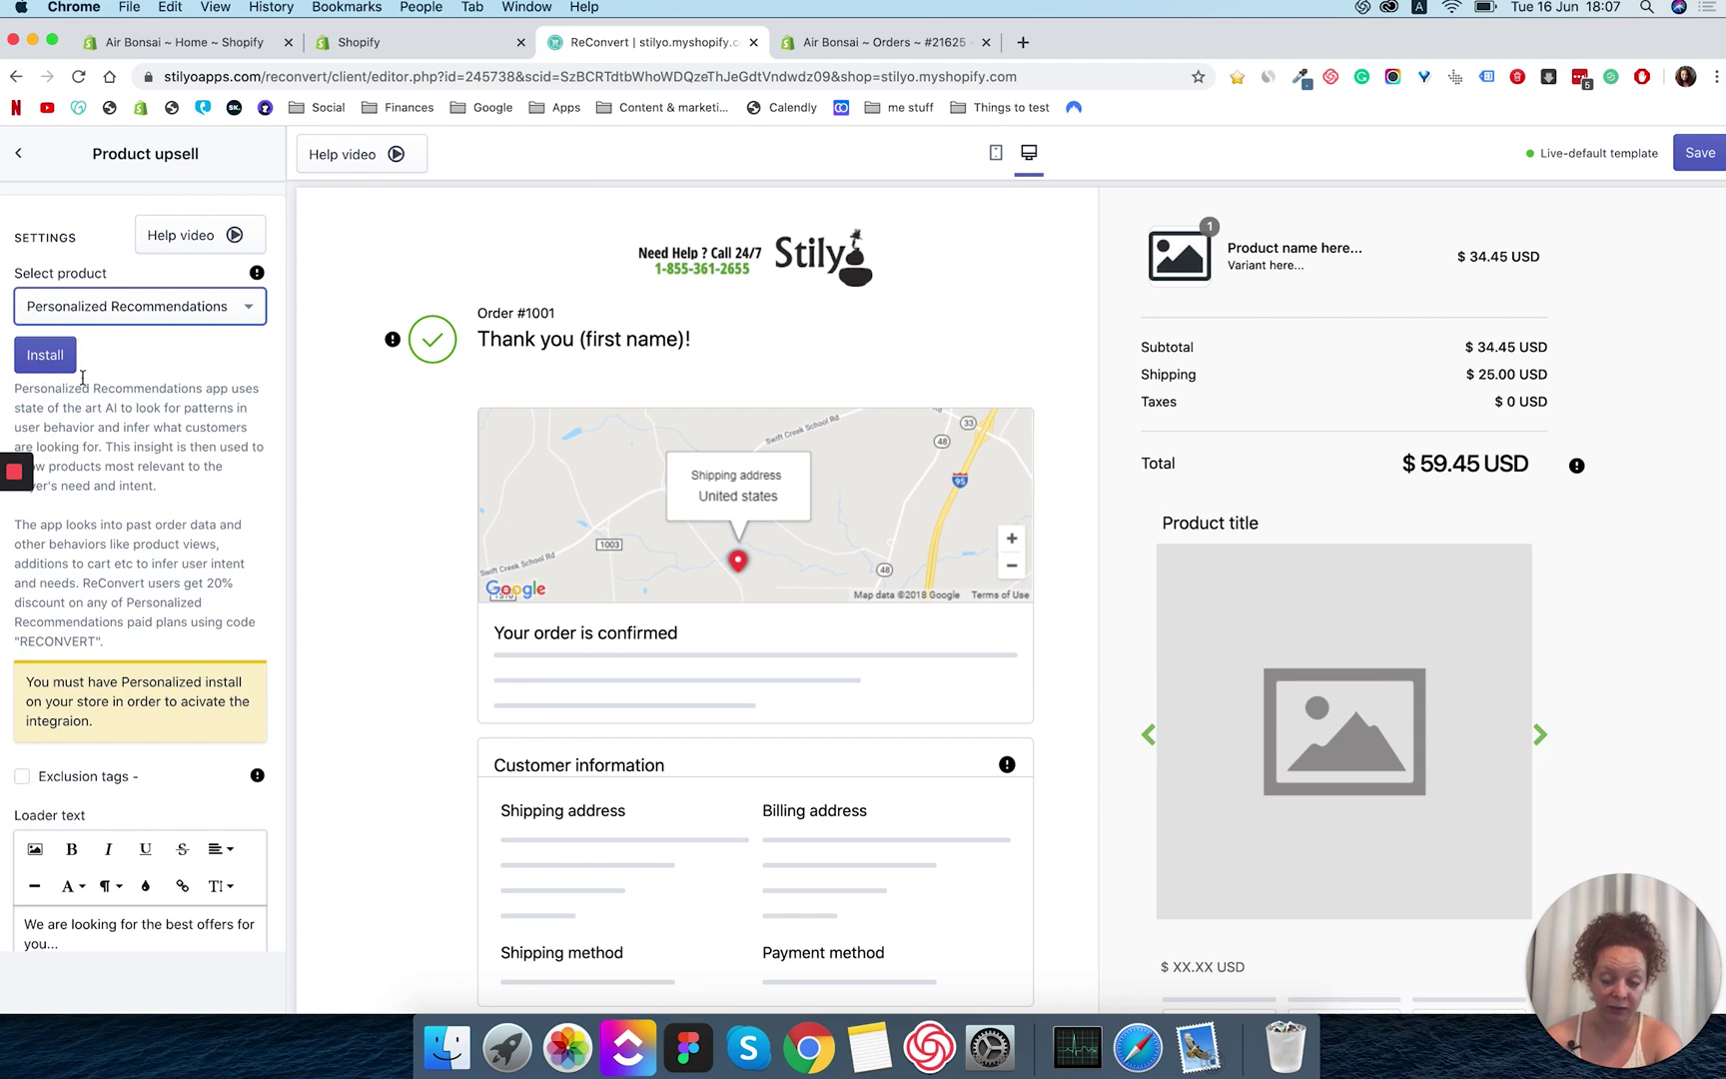
left_click(55, 356)
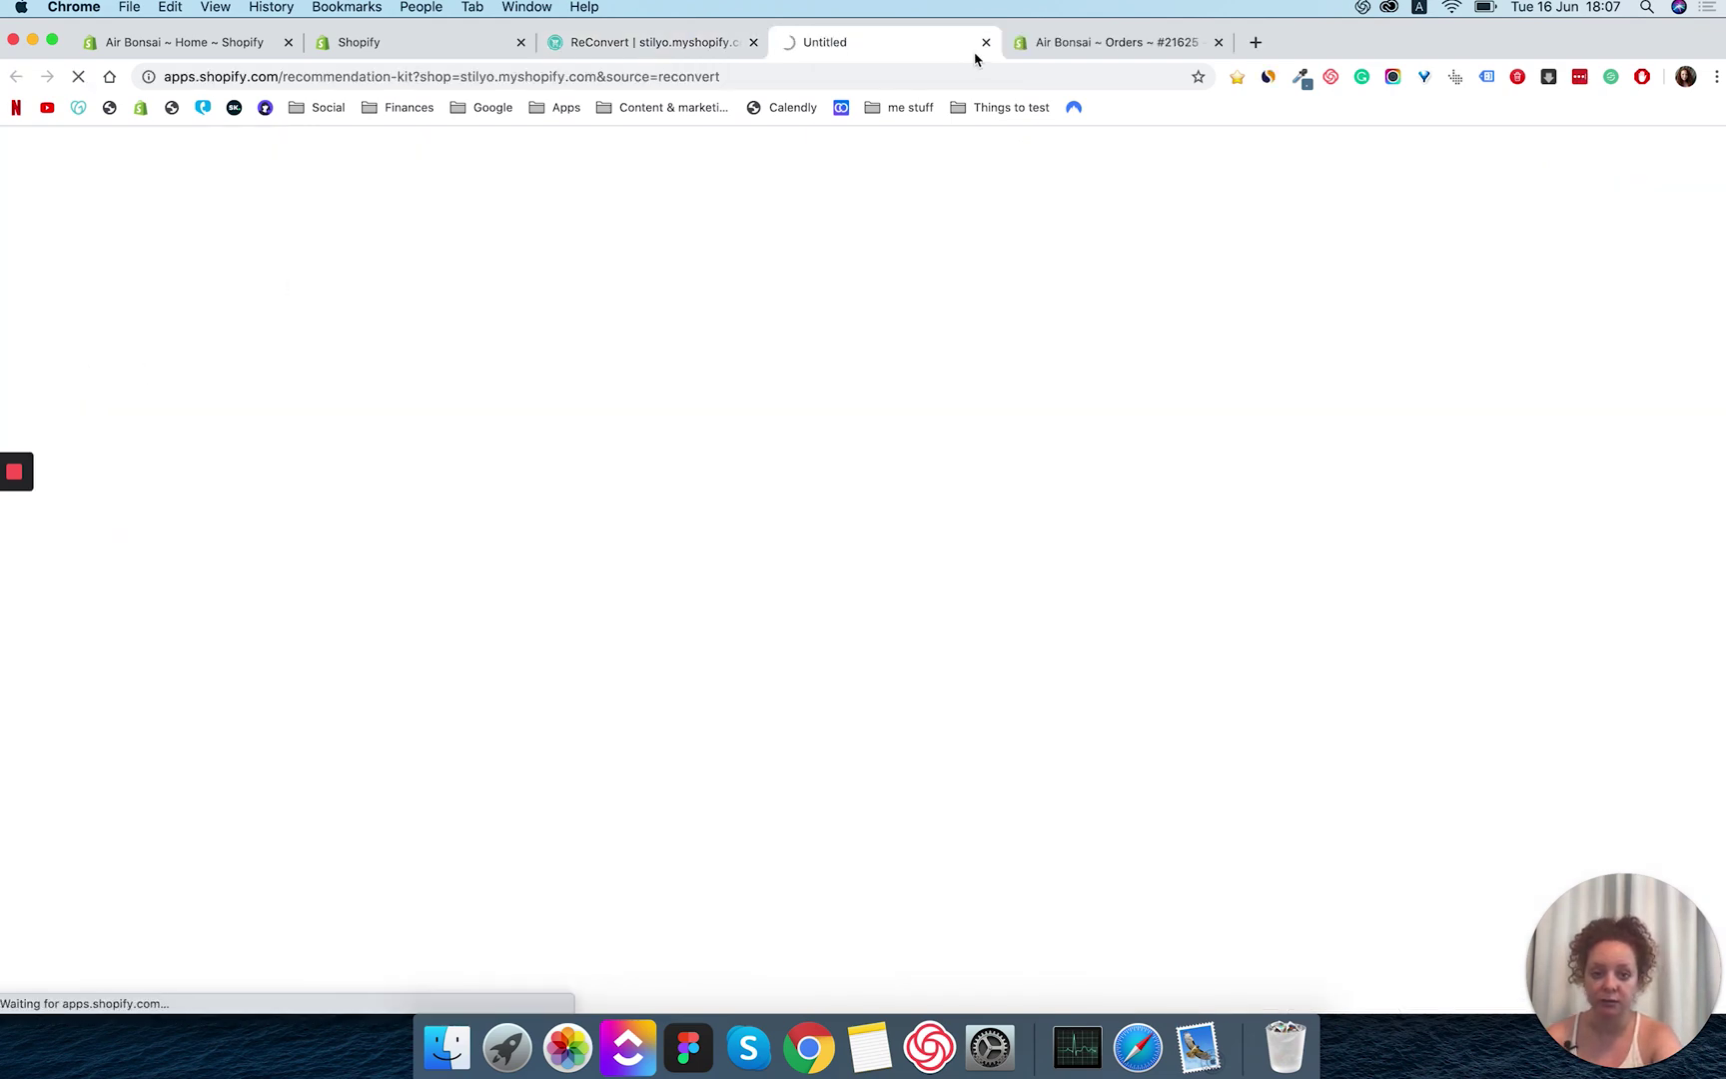
key("super+w")
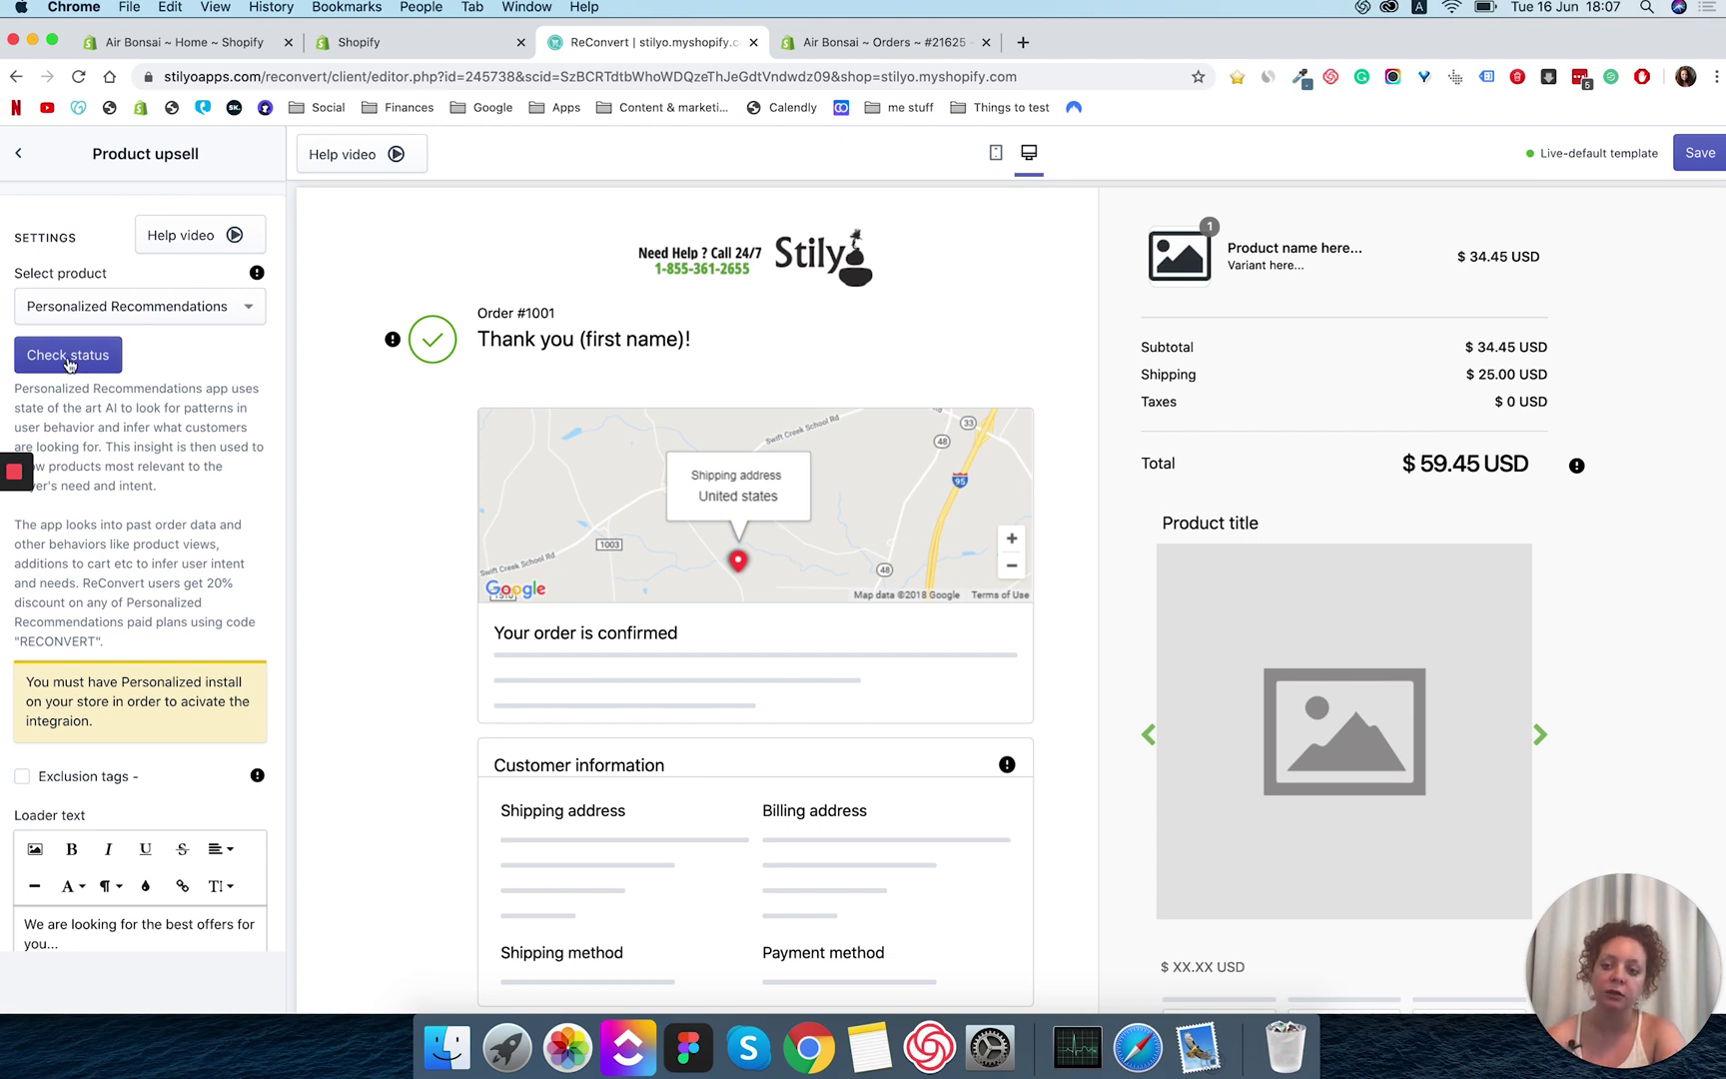
left_click(188, 305)
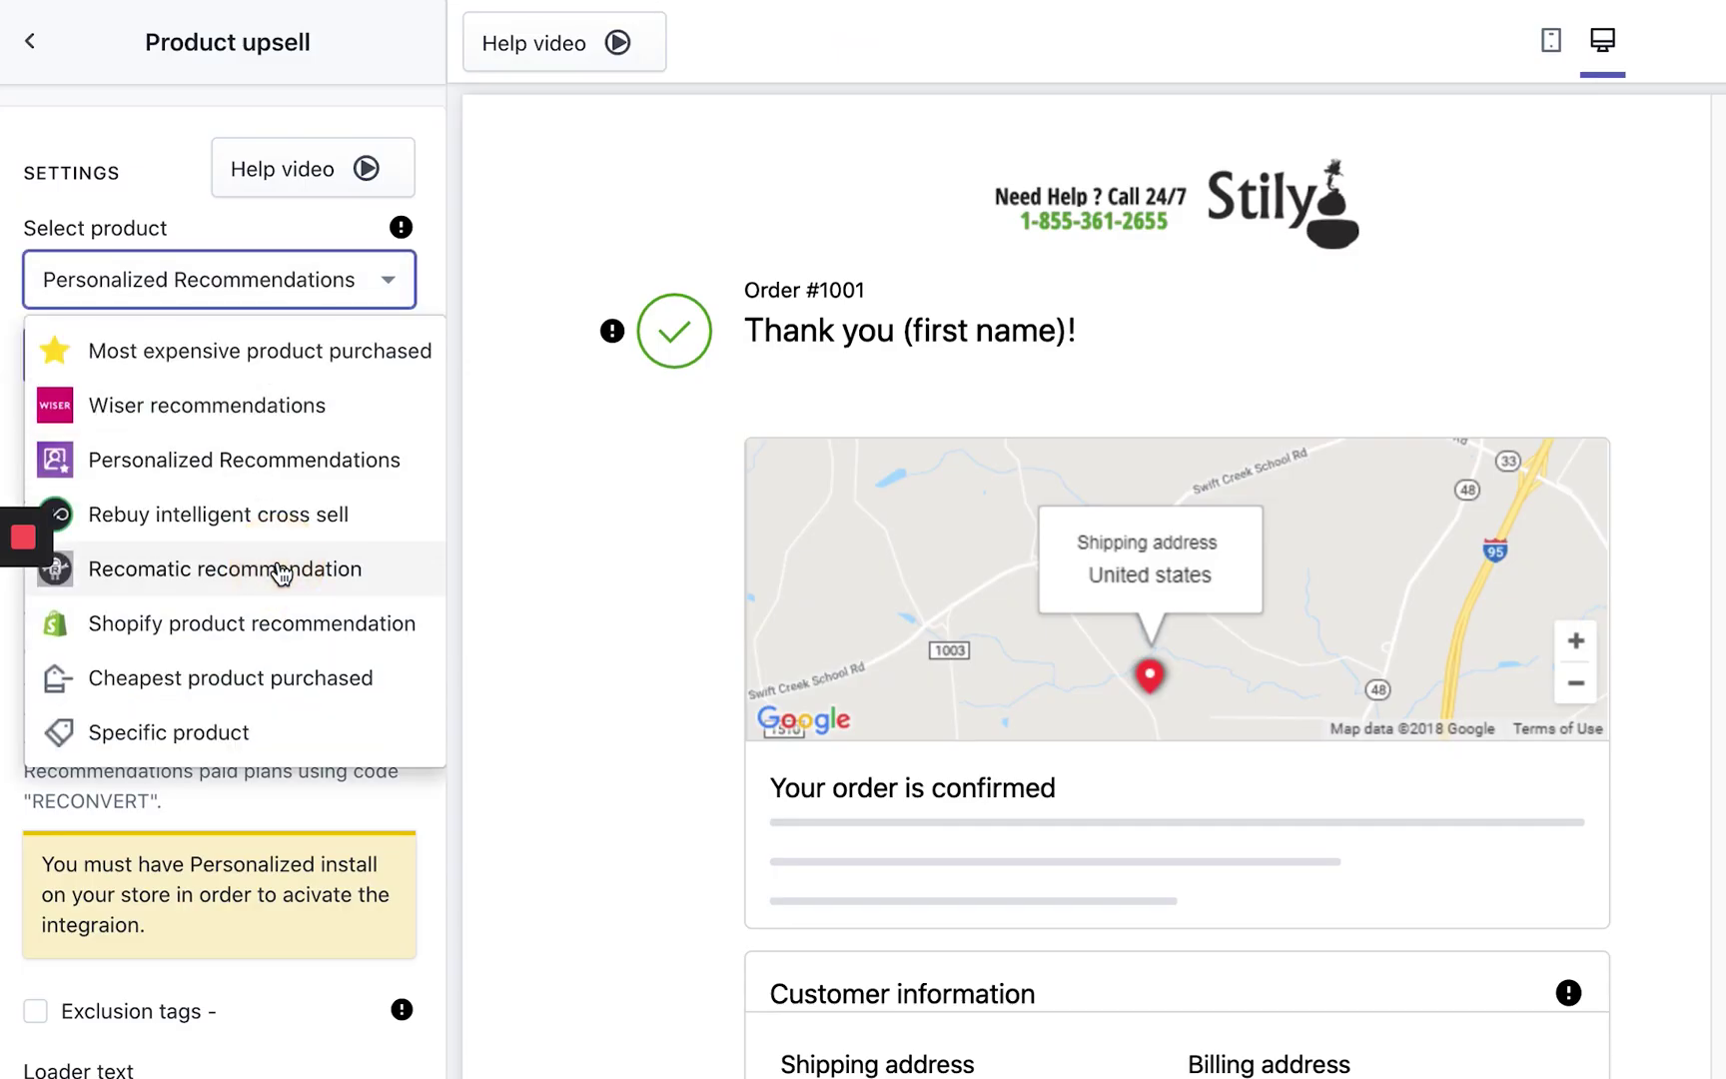
left_click(230, 568)
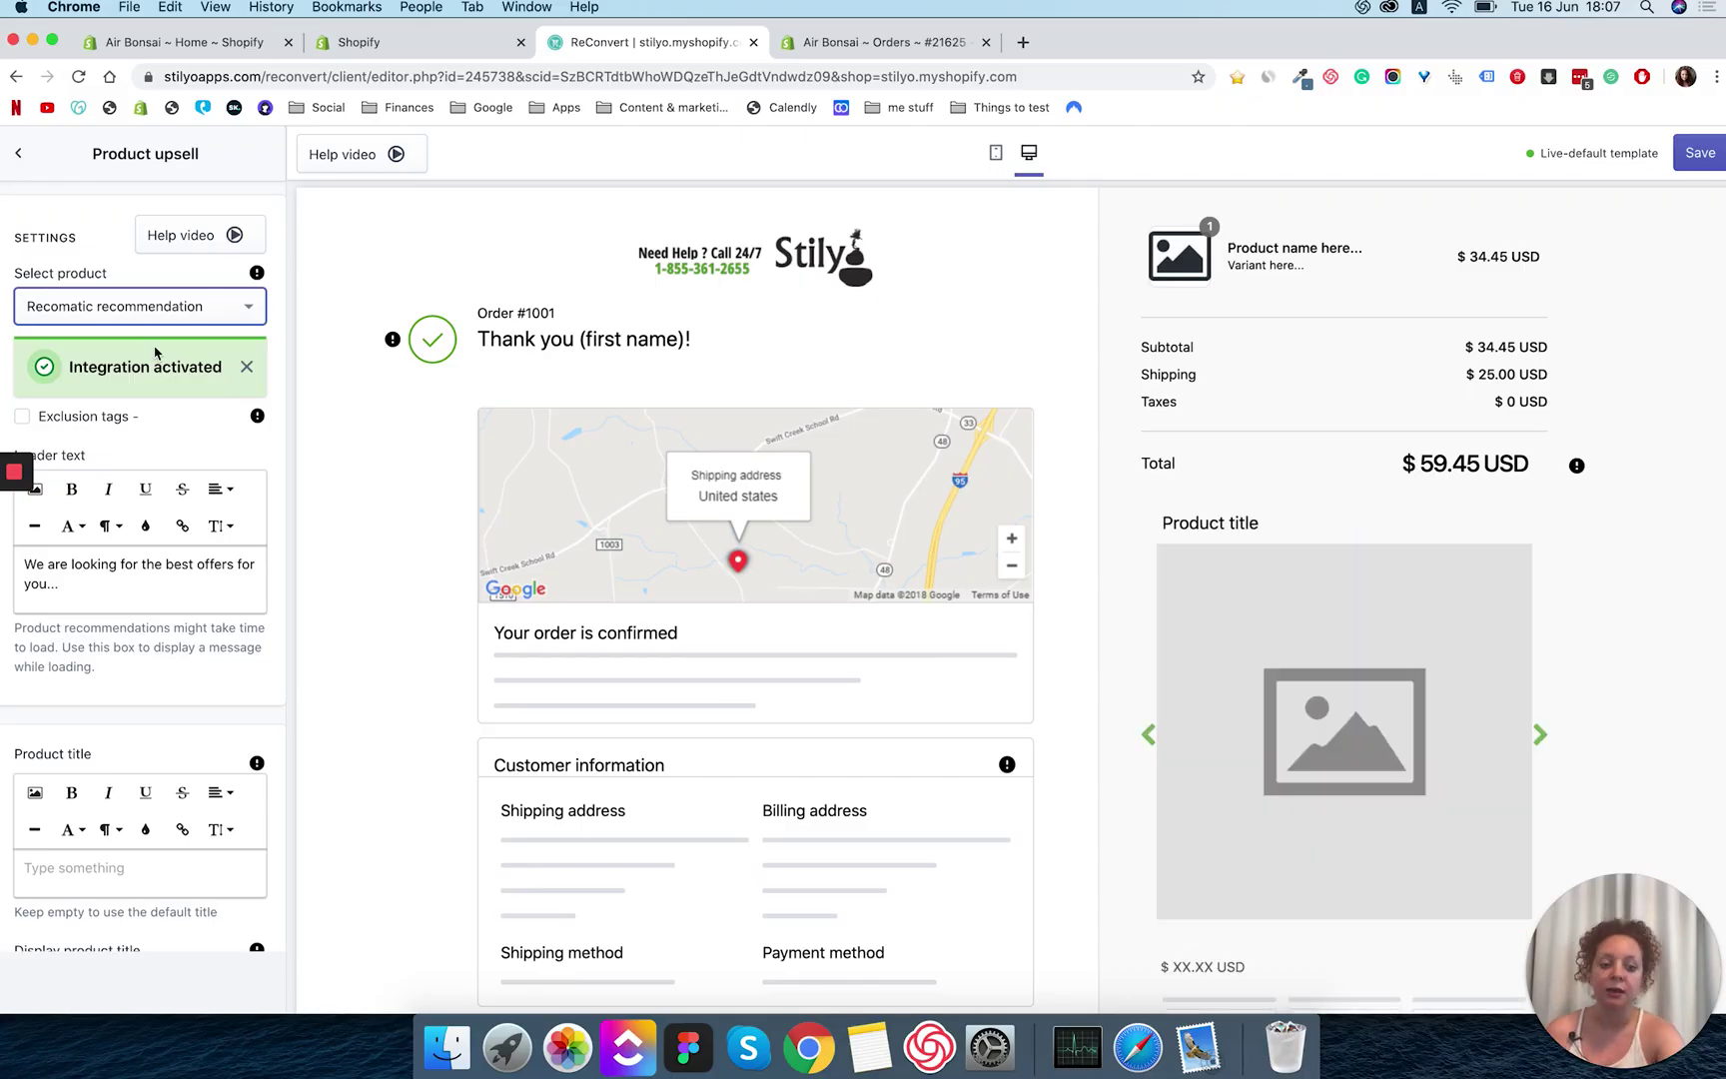
Feature the specific product Levitating Air-Floating Bonsai Pot in the upsell and browse its preview images.
left_click(181, 307)
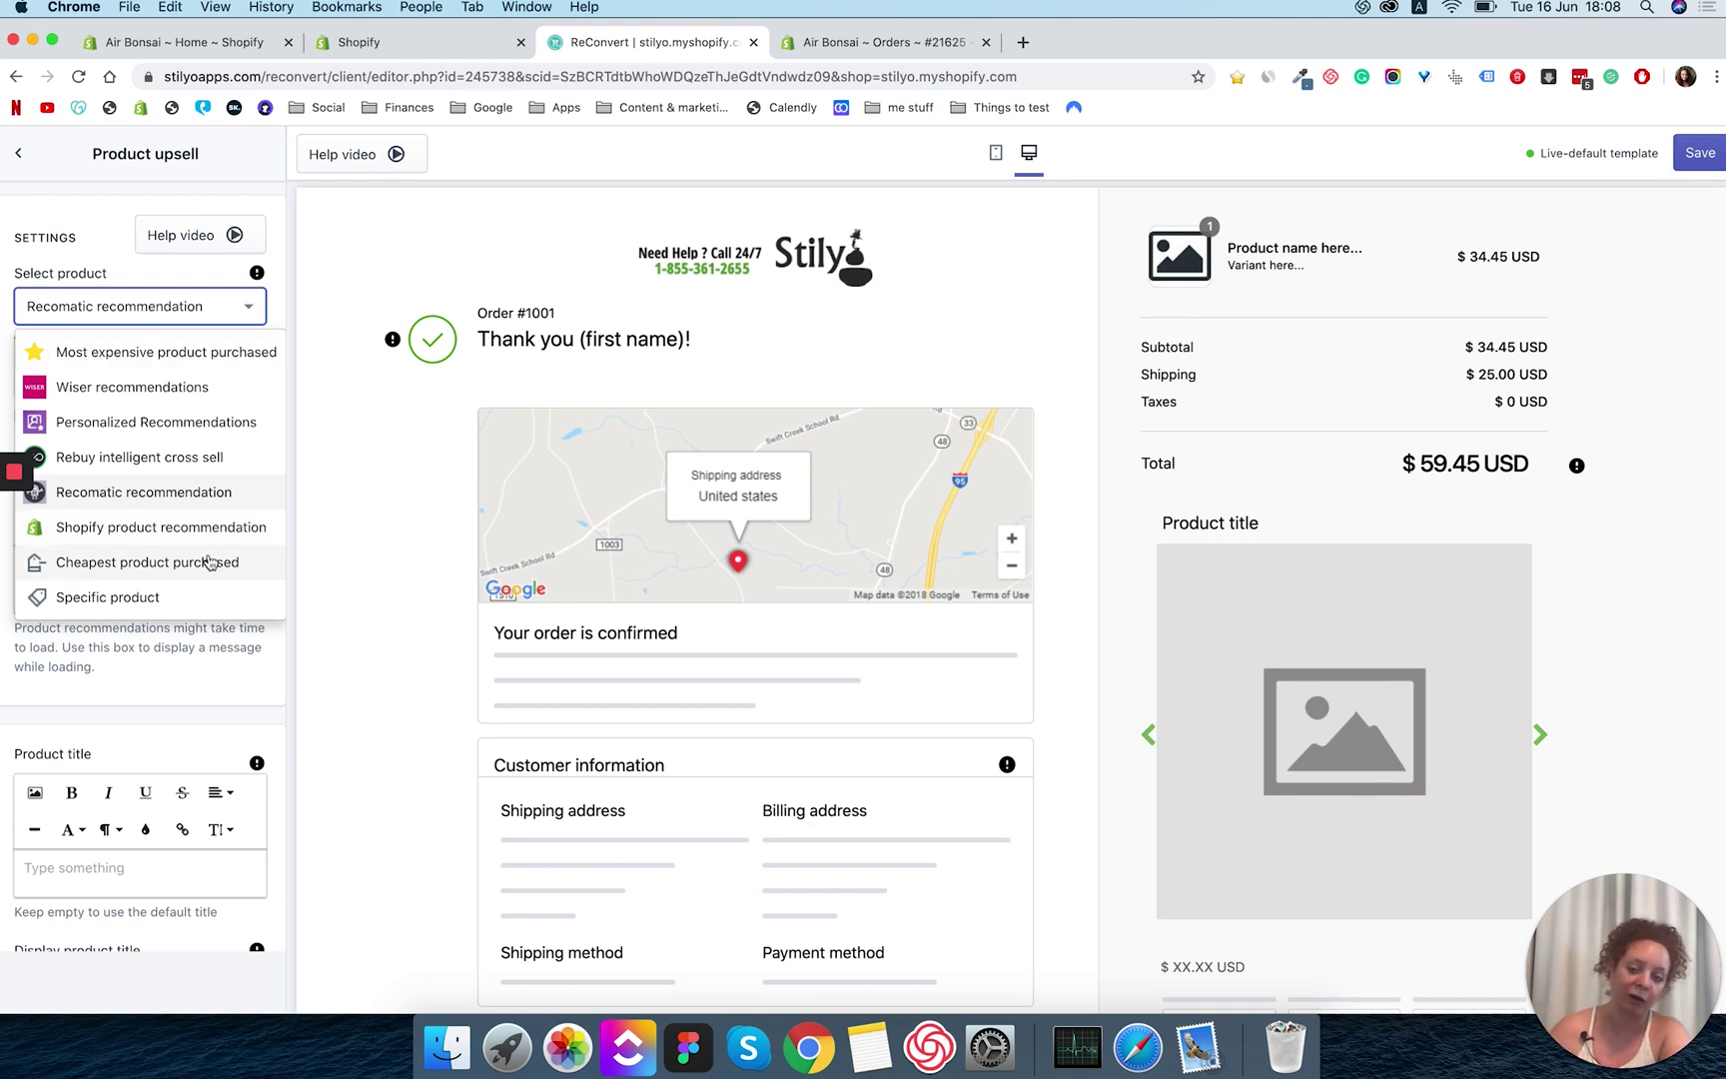
left_click(122, 604)
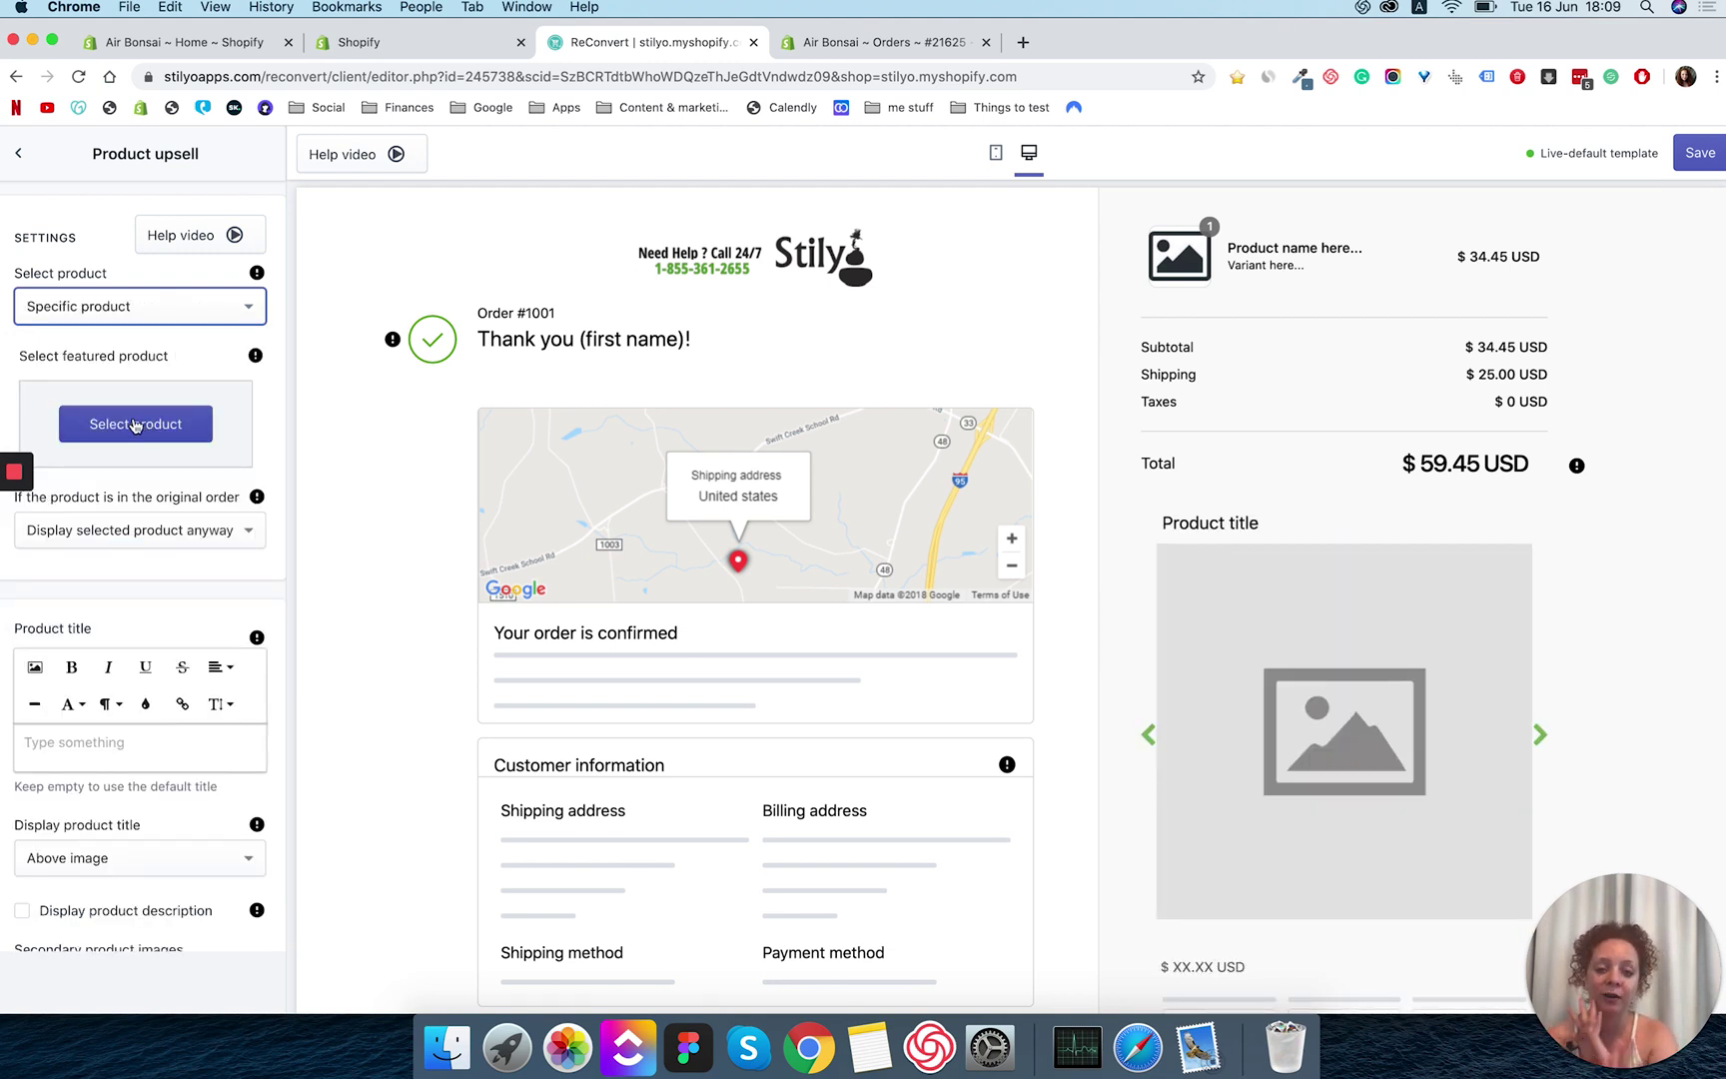
left_click(135, 426)
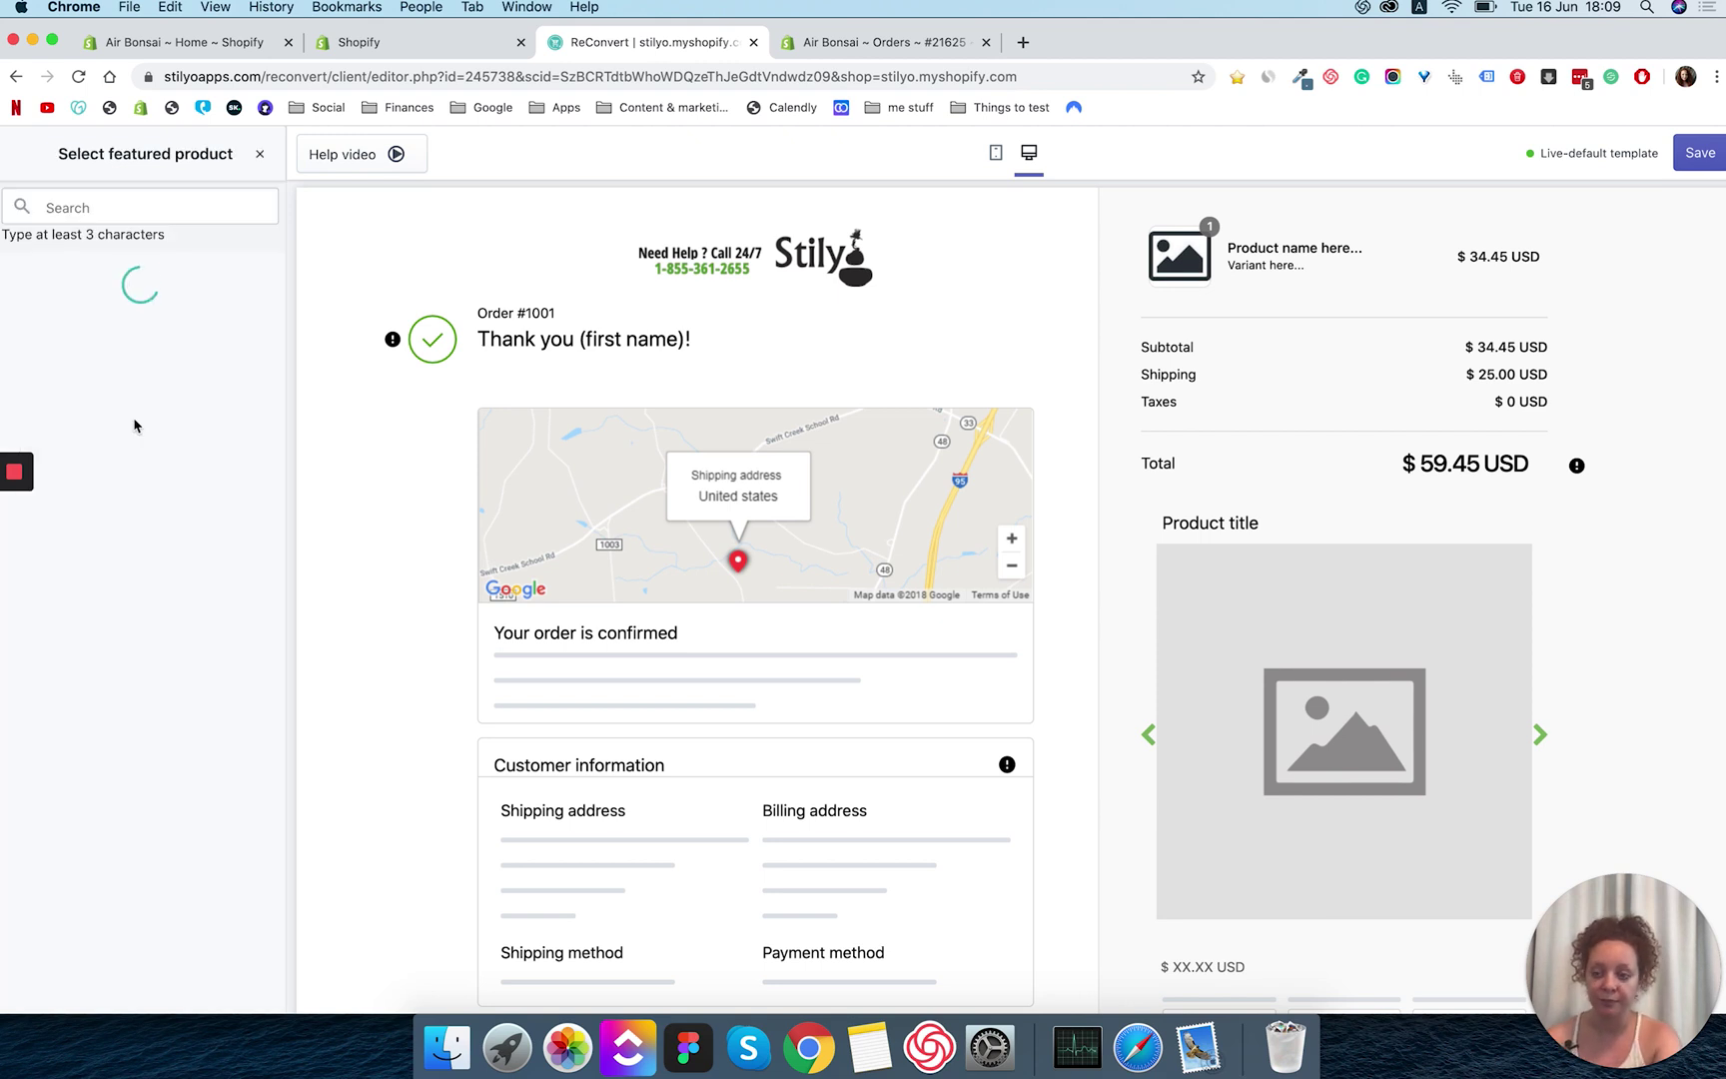
left_click(175, 293)
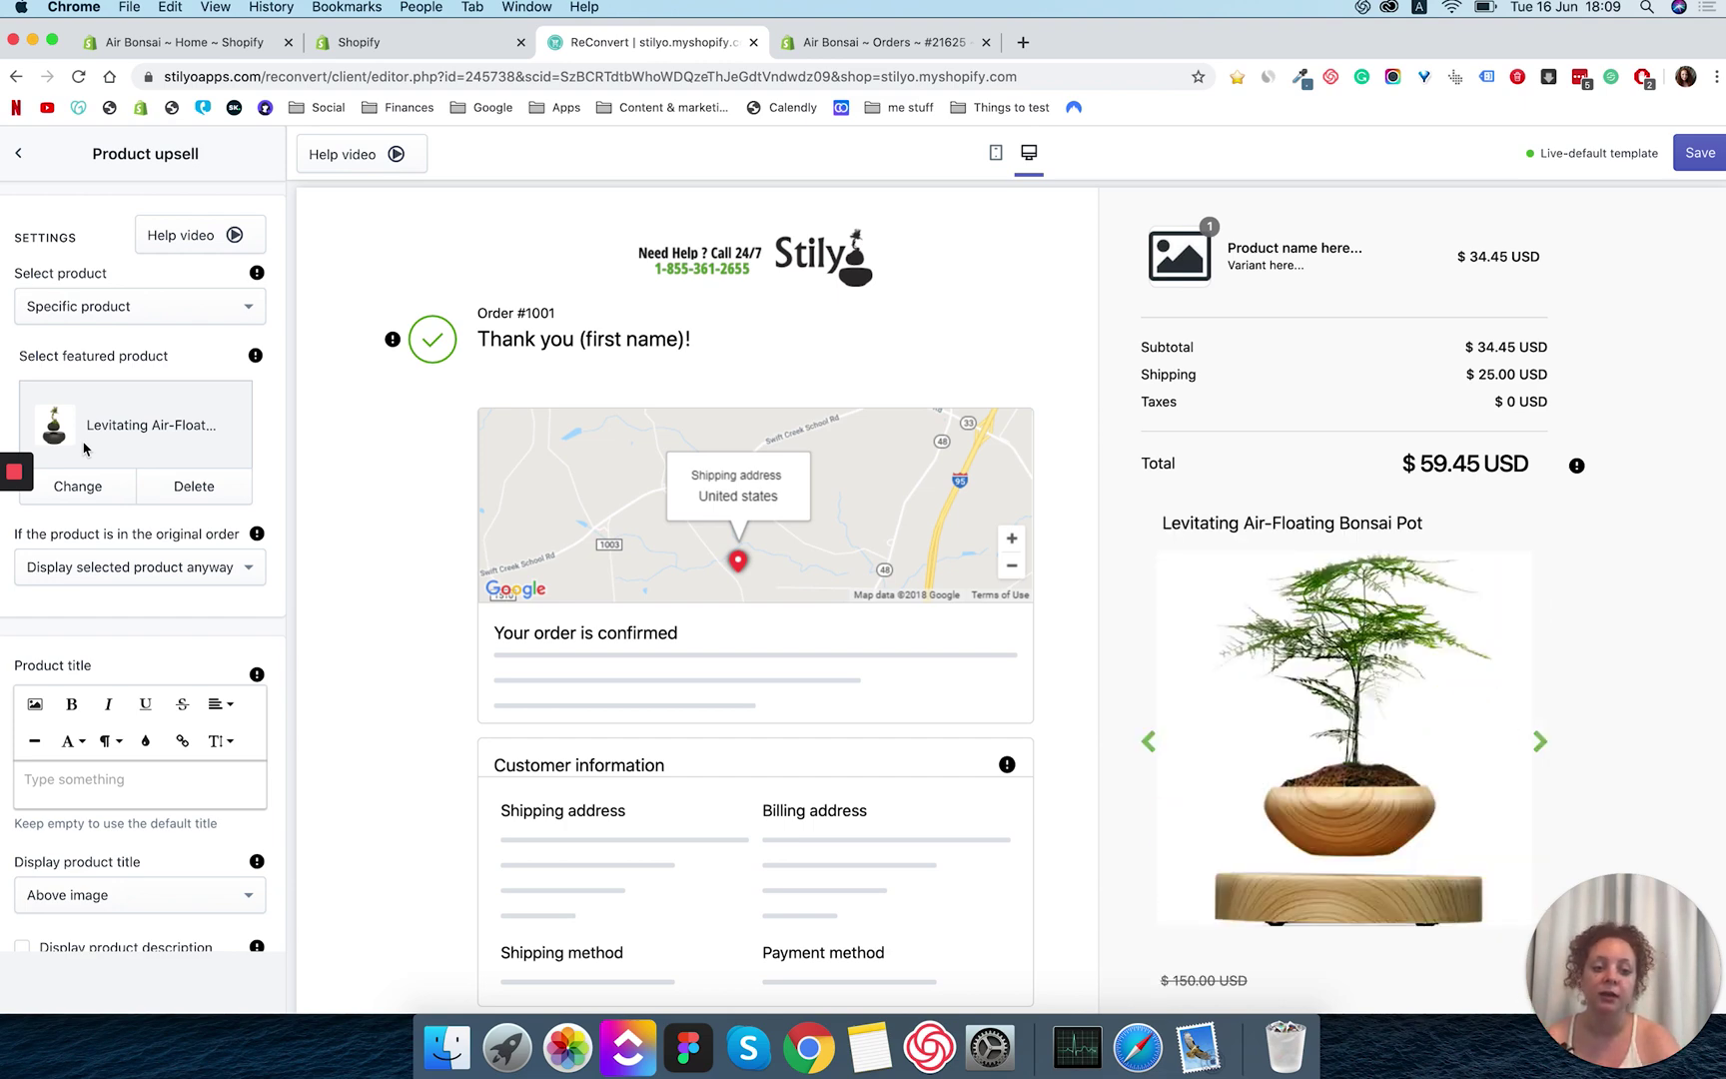
scroll(899, 499, "down", 3)
left_click(1149, 555)
left_click(1149, 556)
scroll(1065, 553, "up", 3)
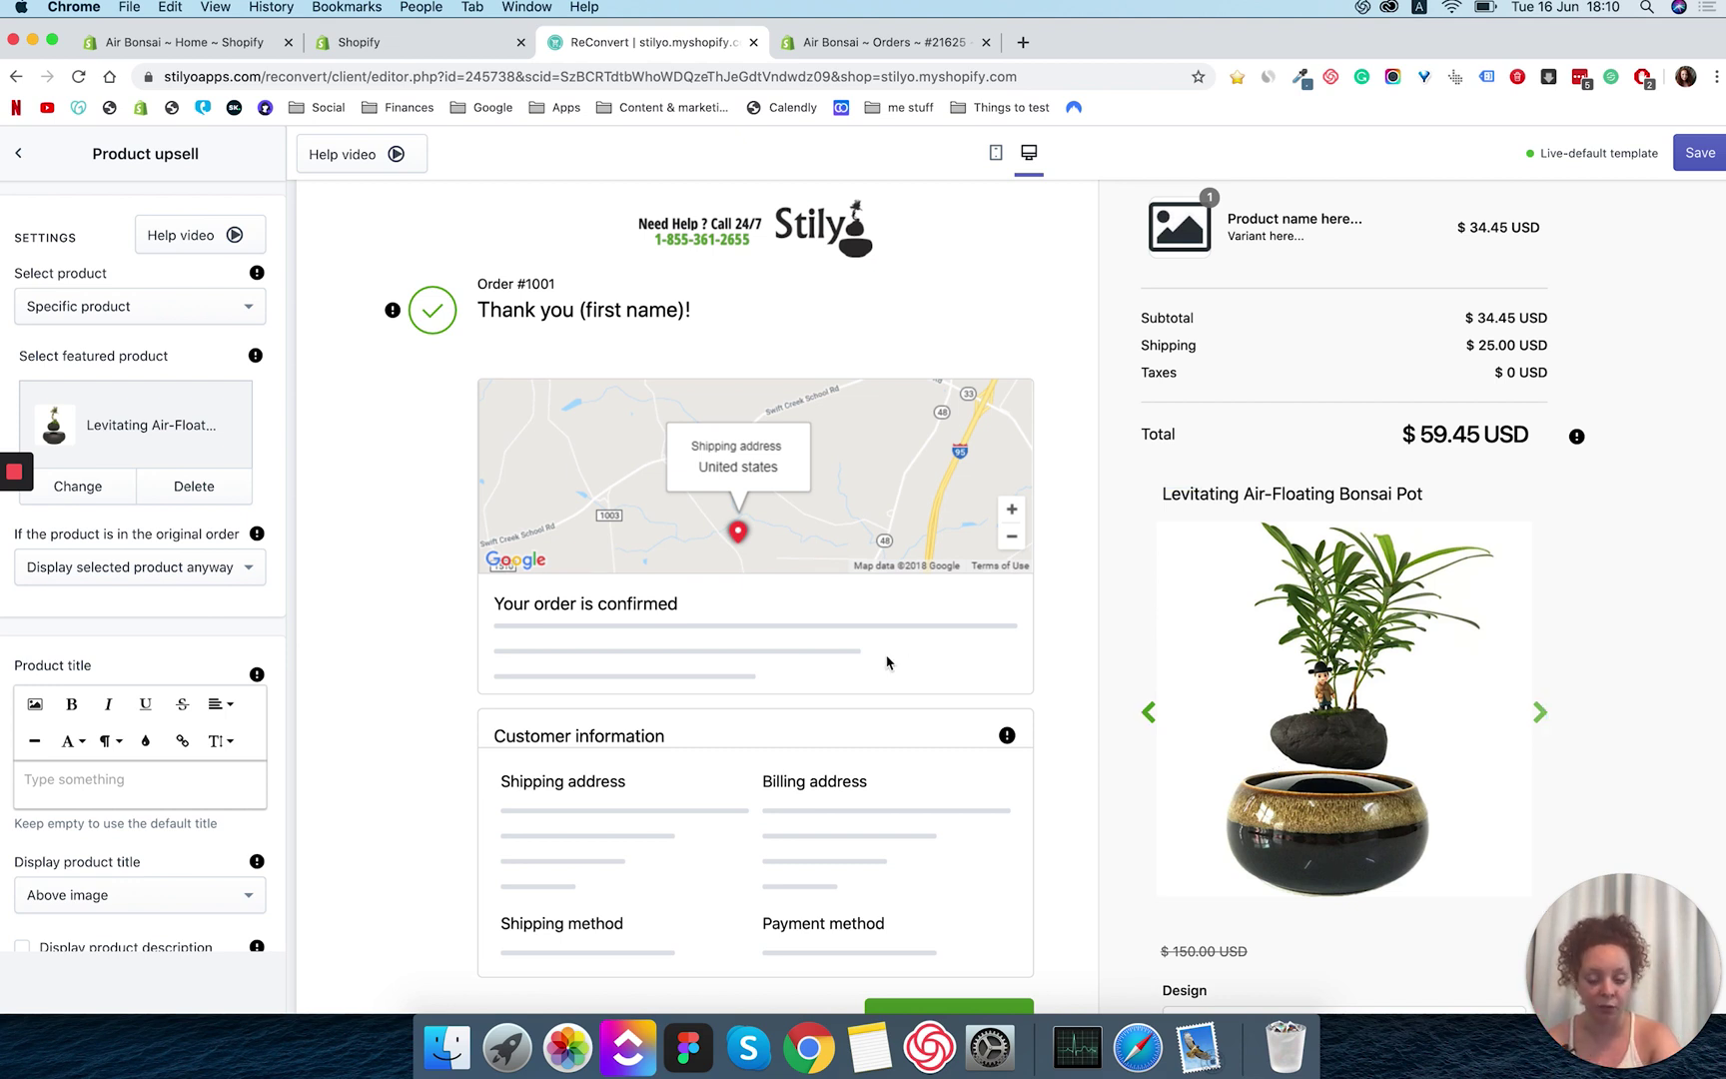
Display the 8CM Semicircular product as the alternative when the featured product is already in the original order.
left_click(252, 578)
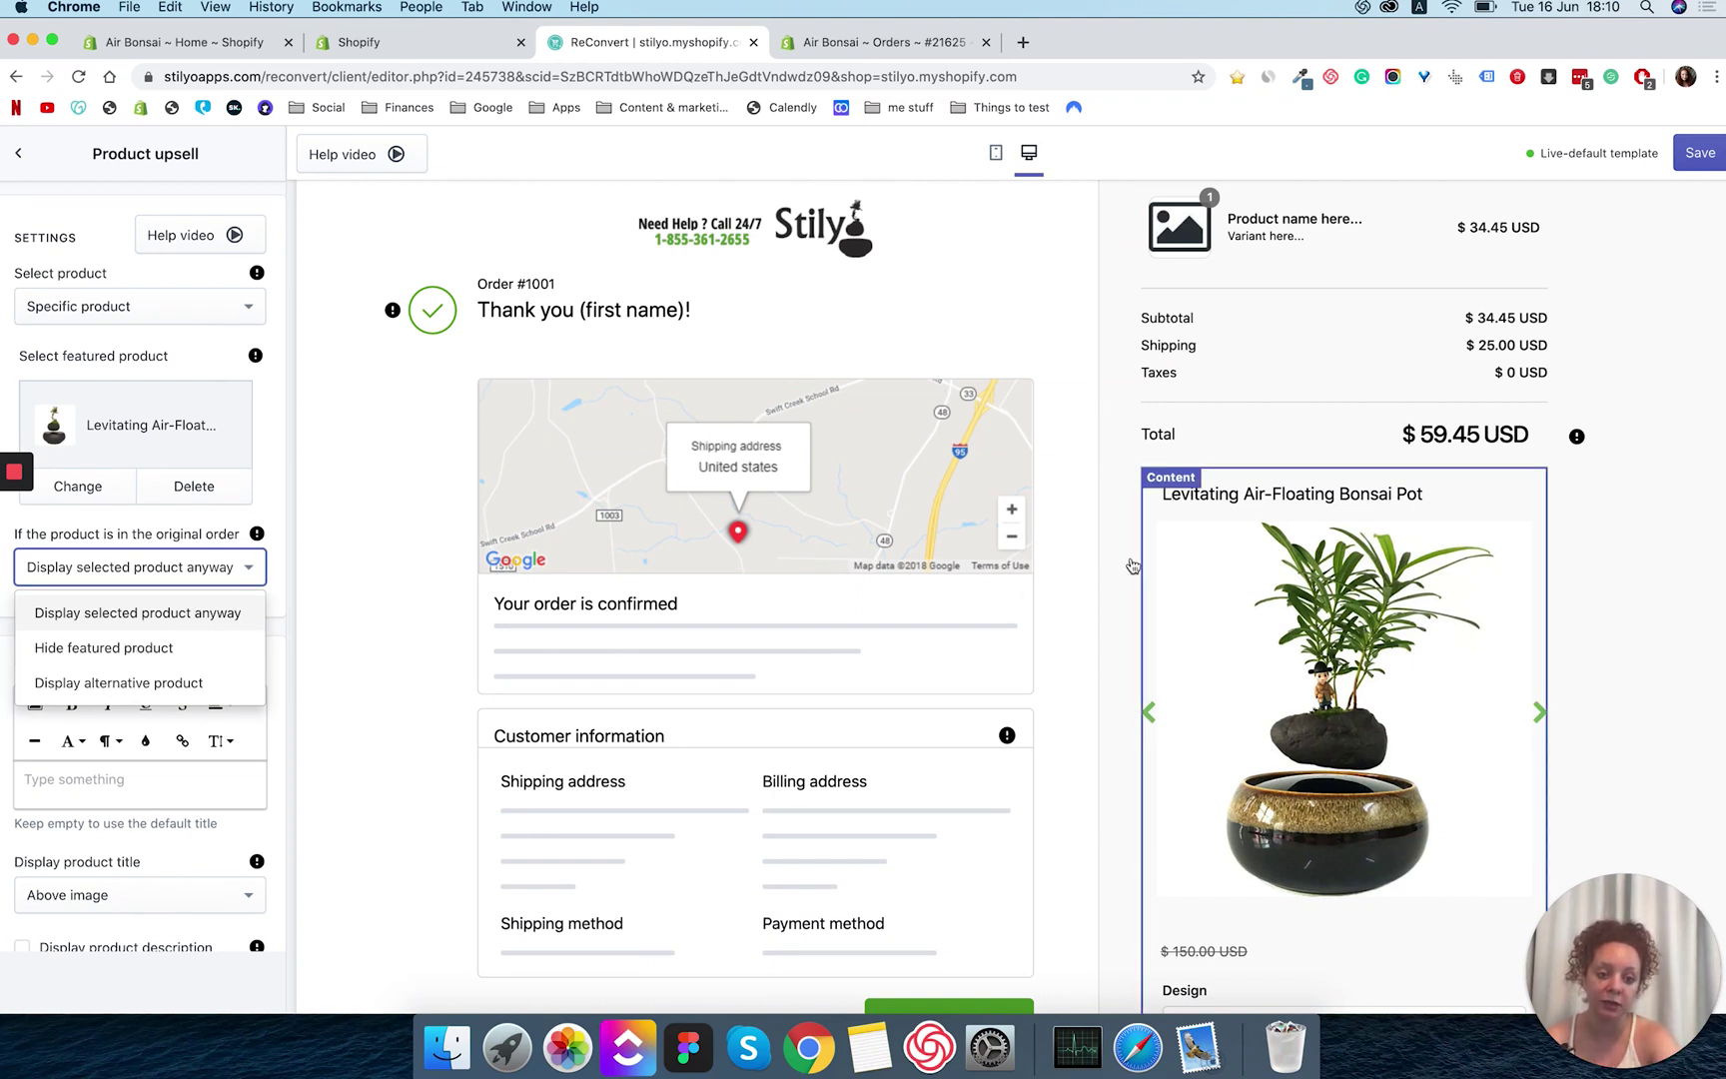
left_click(129, 683)
left_click(129, 683)
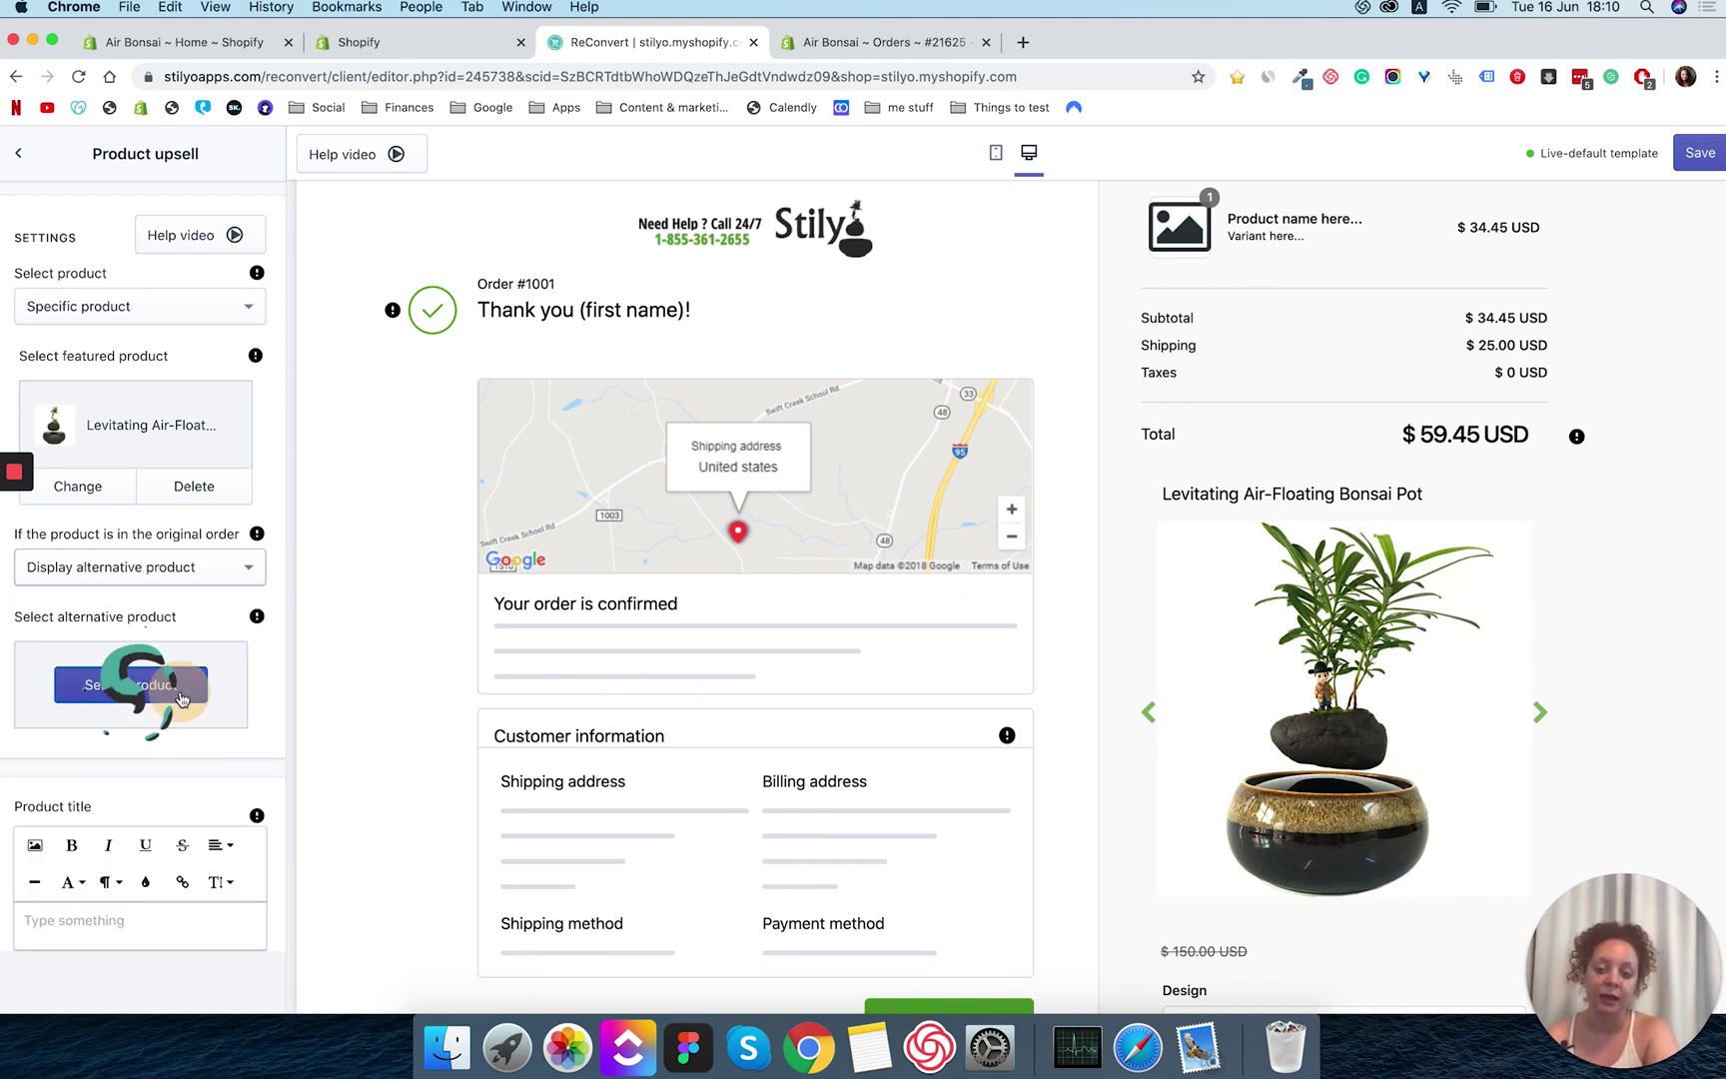
scroll(216, 813, "down", 10)
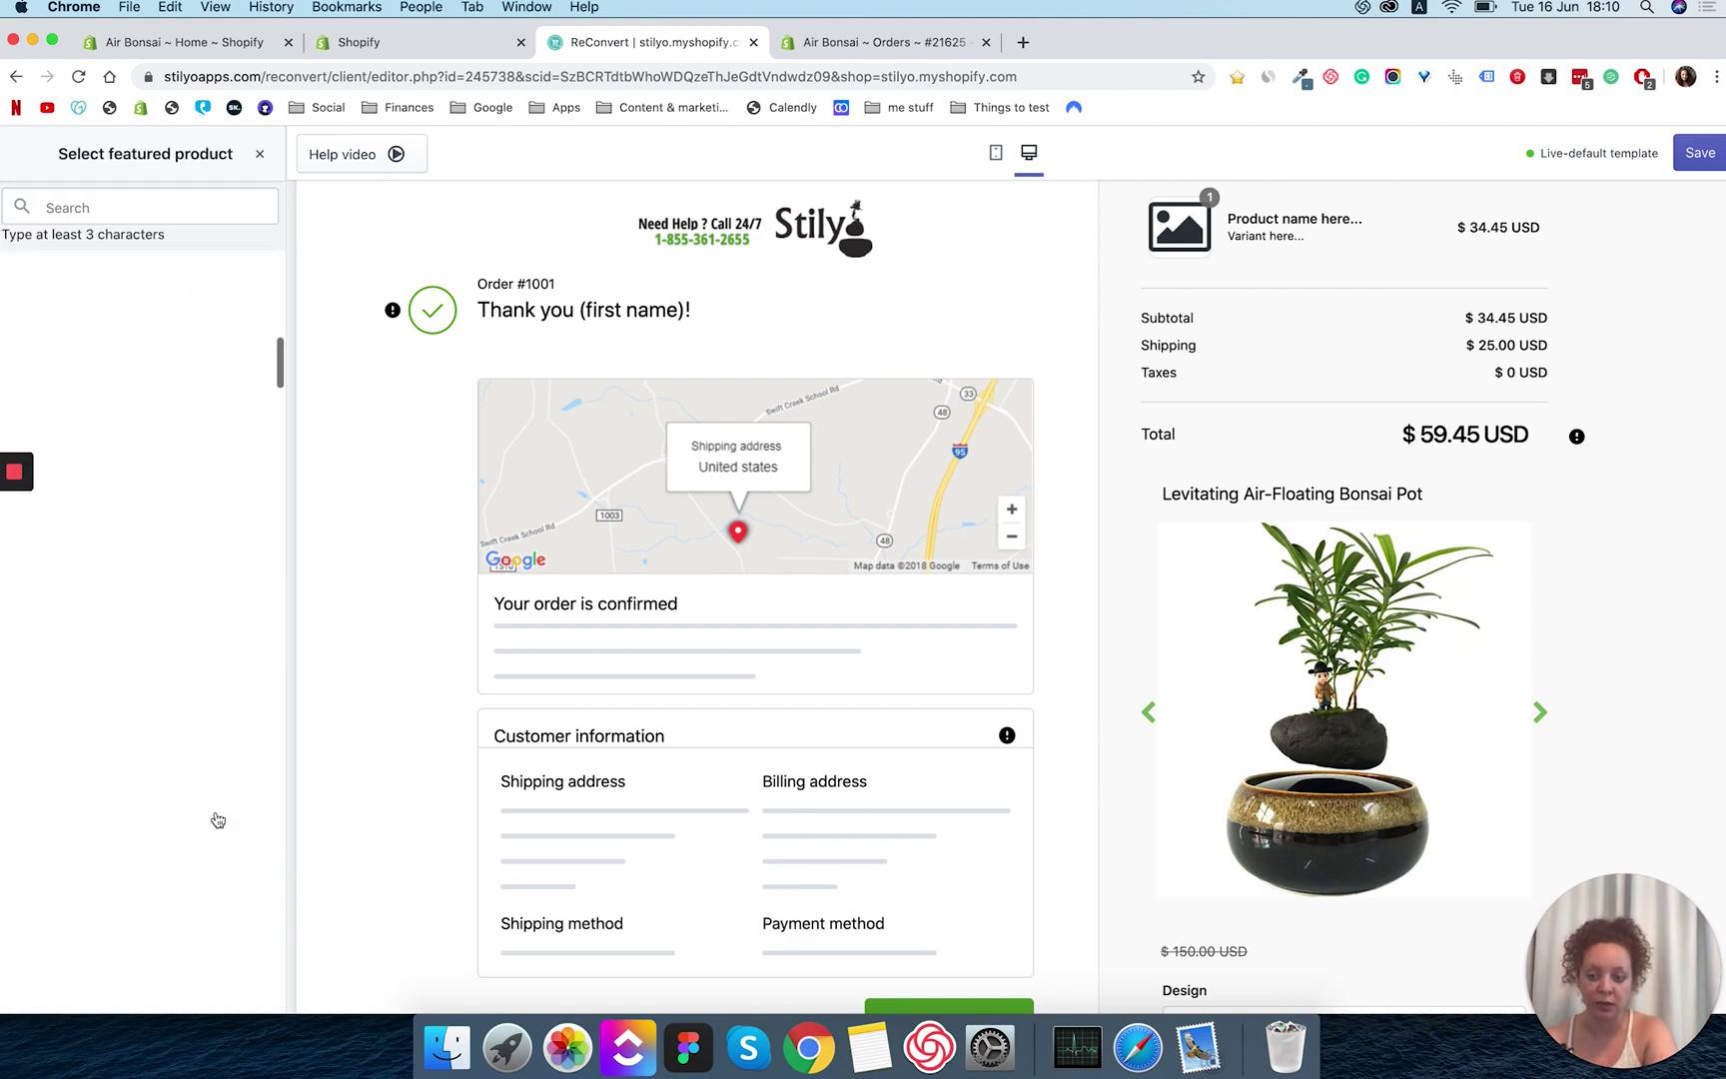
left_click(140, 607)
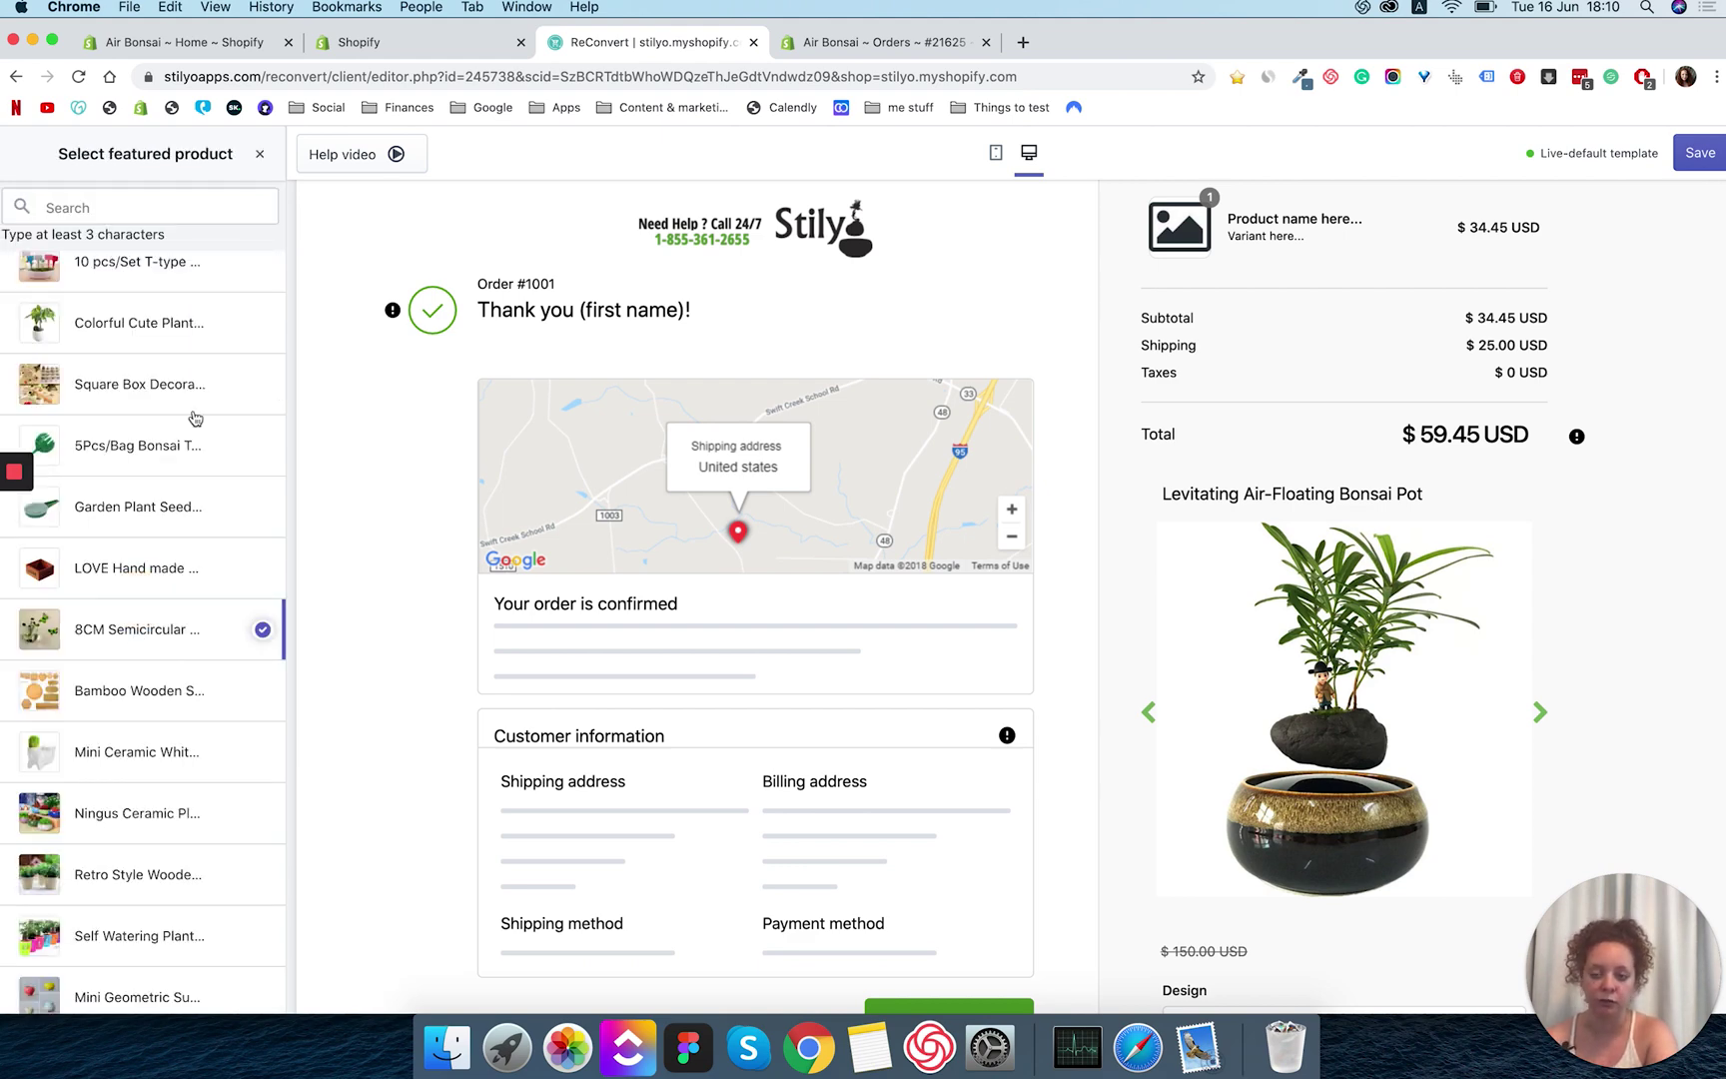
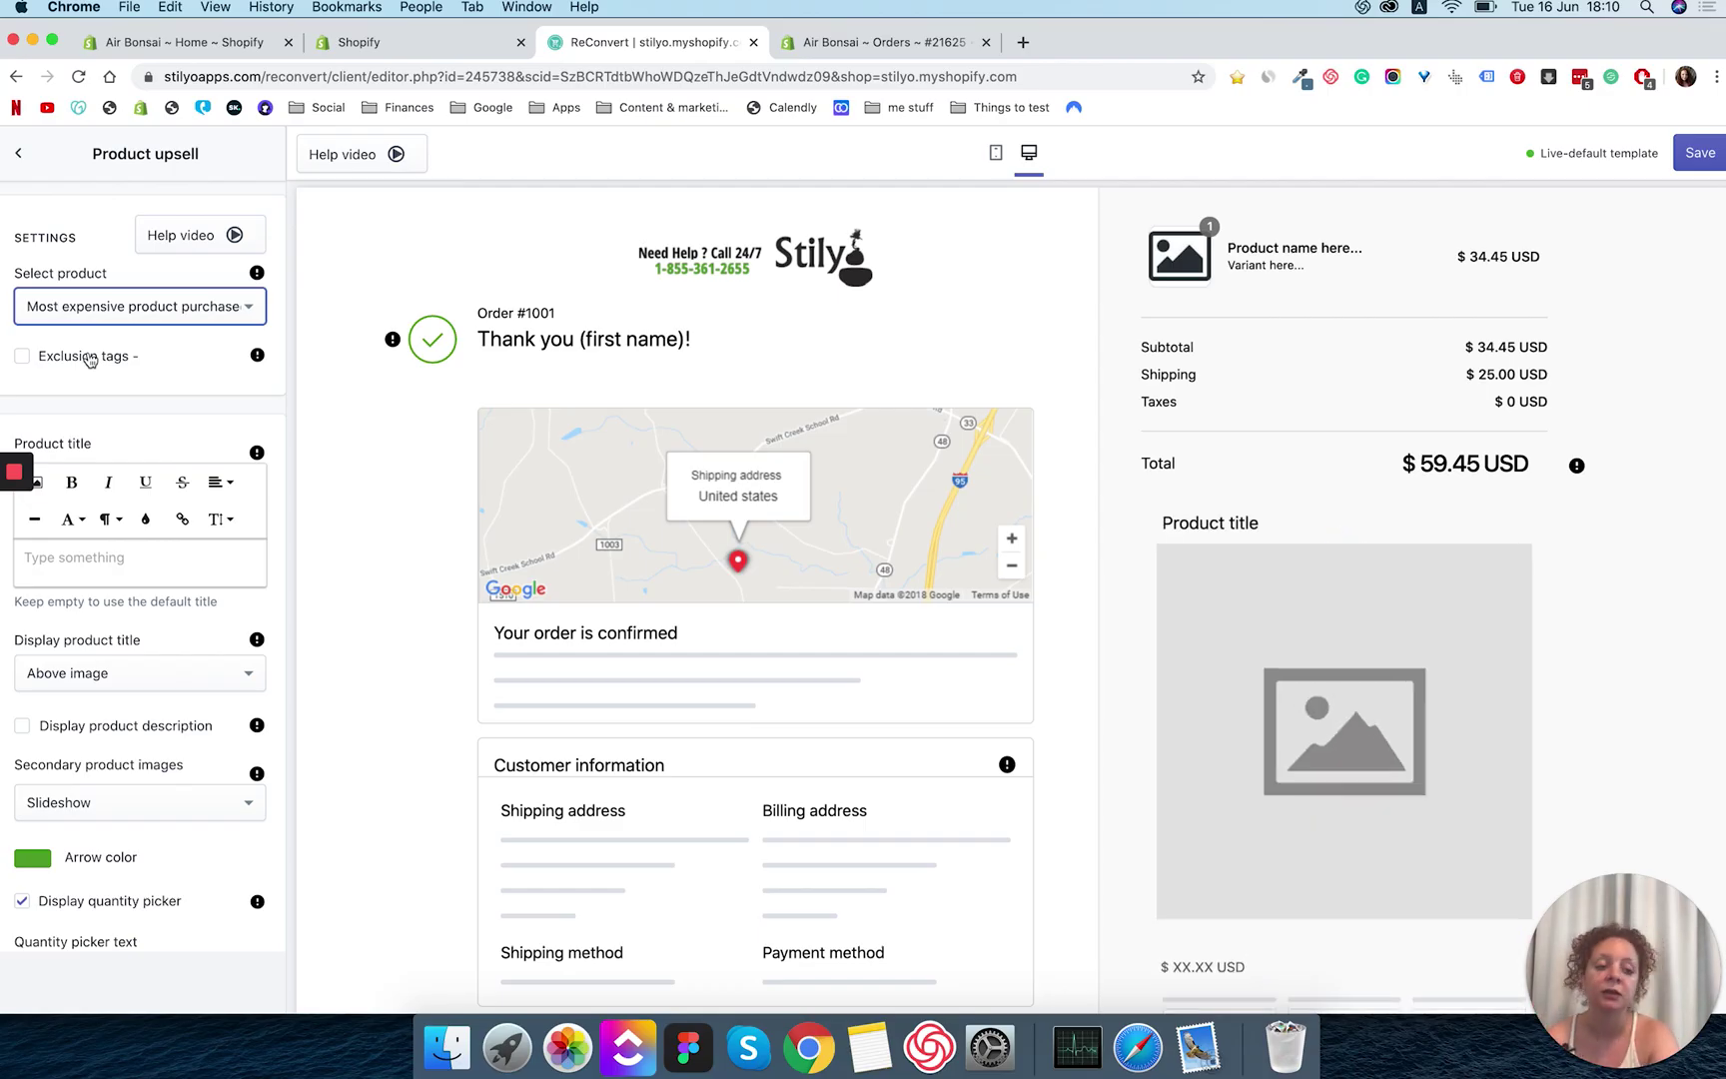
Exclude products tagged "no upsell" from the upsell and display an alternative product in their place.
left_click(21, 359)
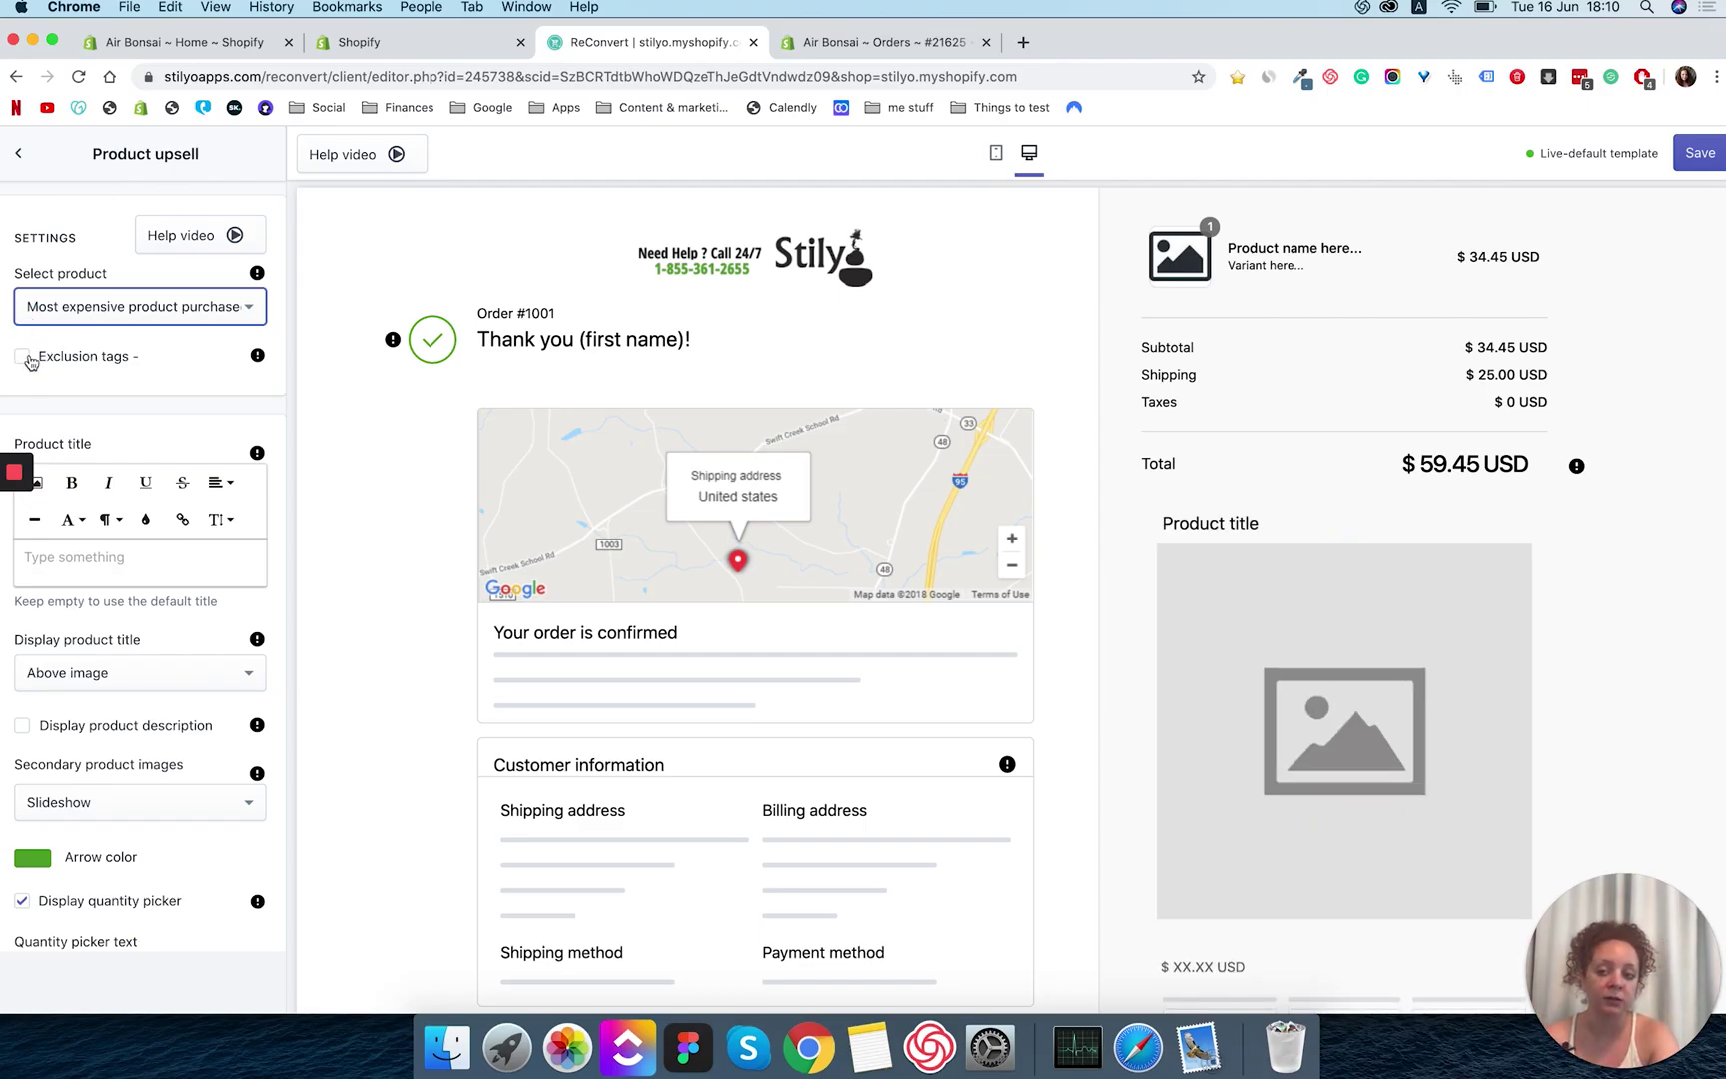
left_click(24, 360)
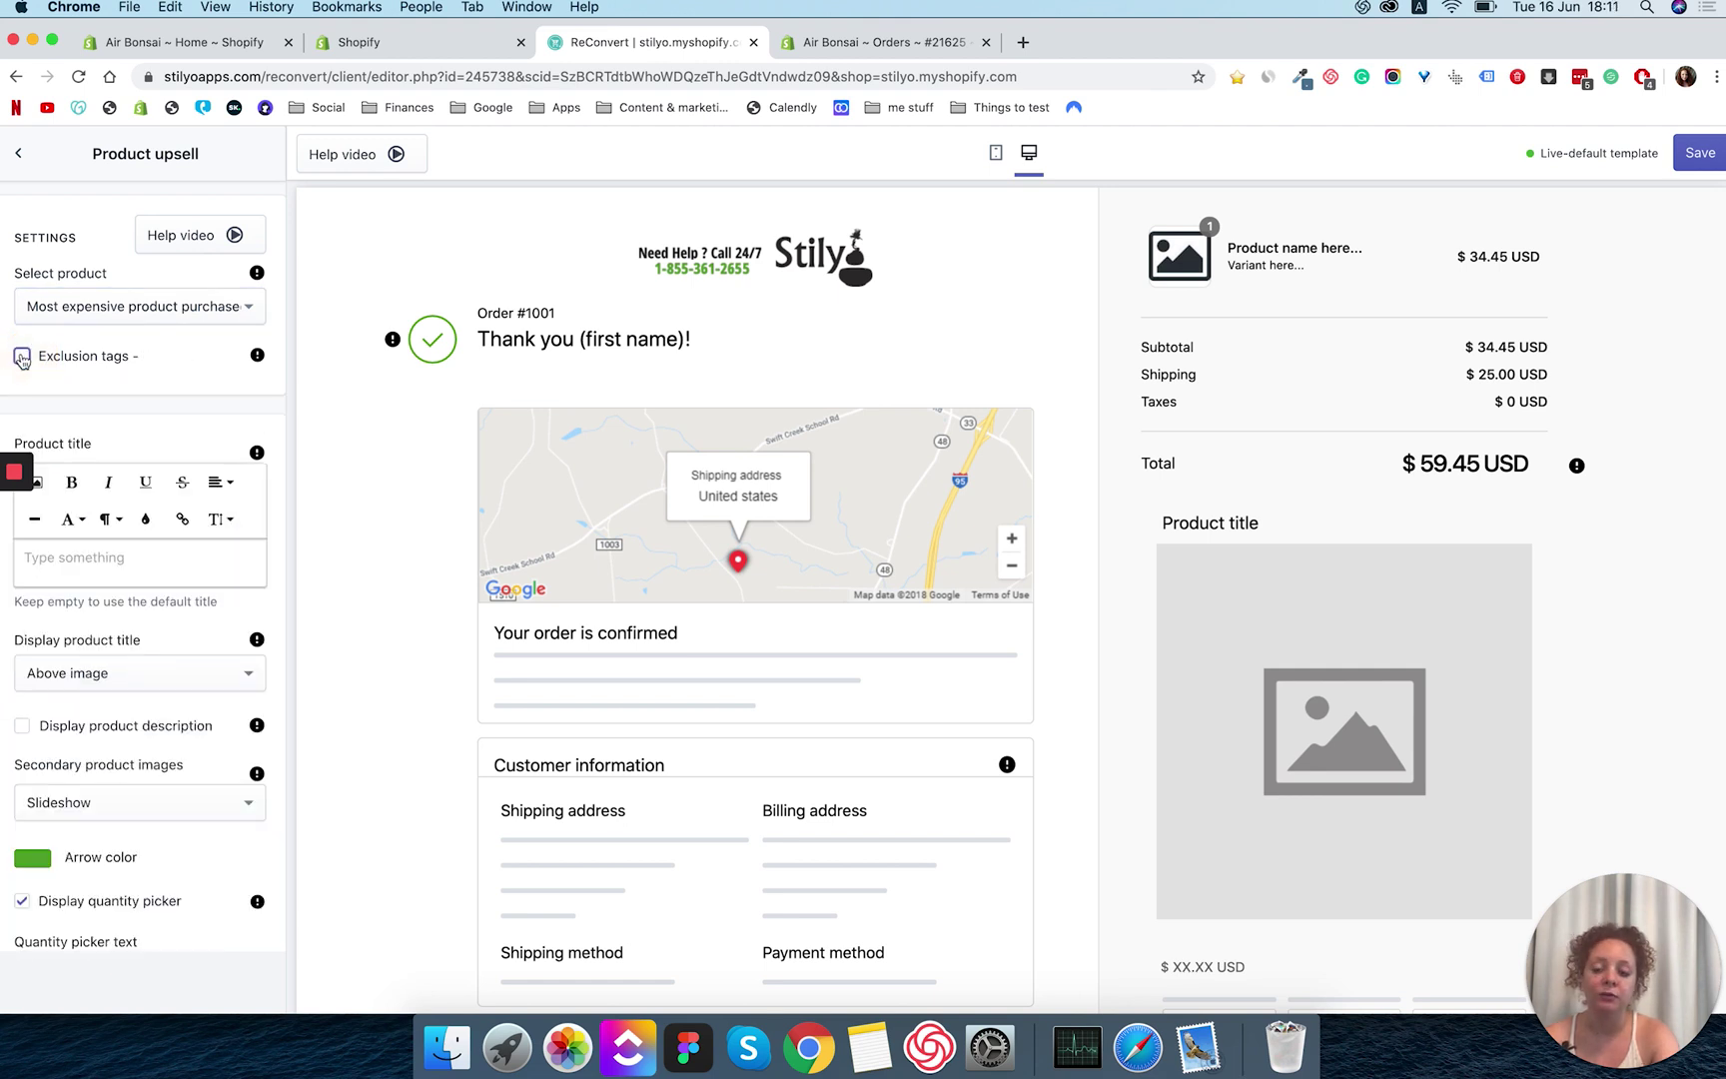
left_click(22, 360)
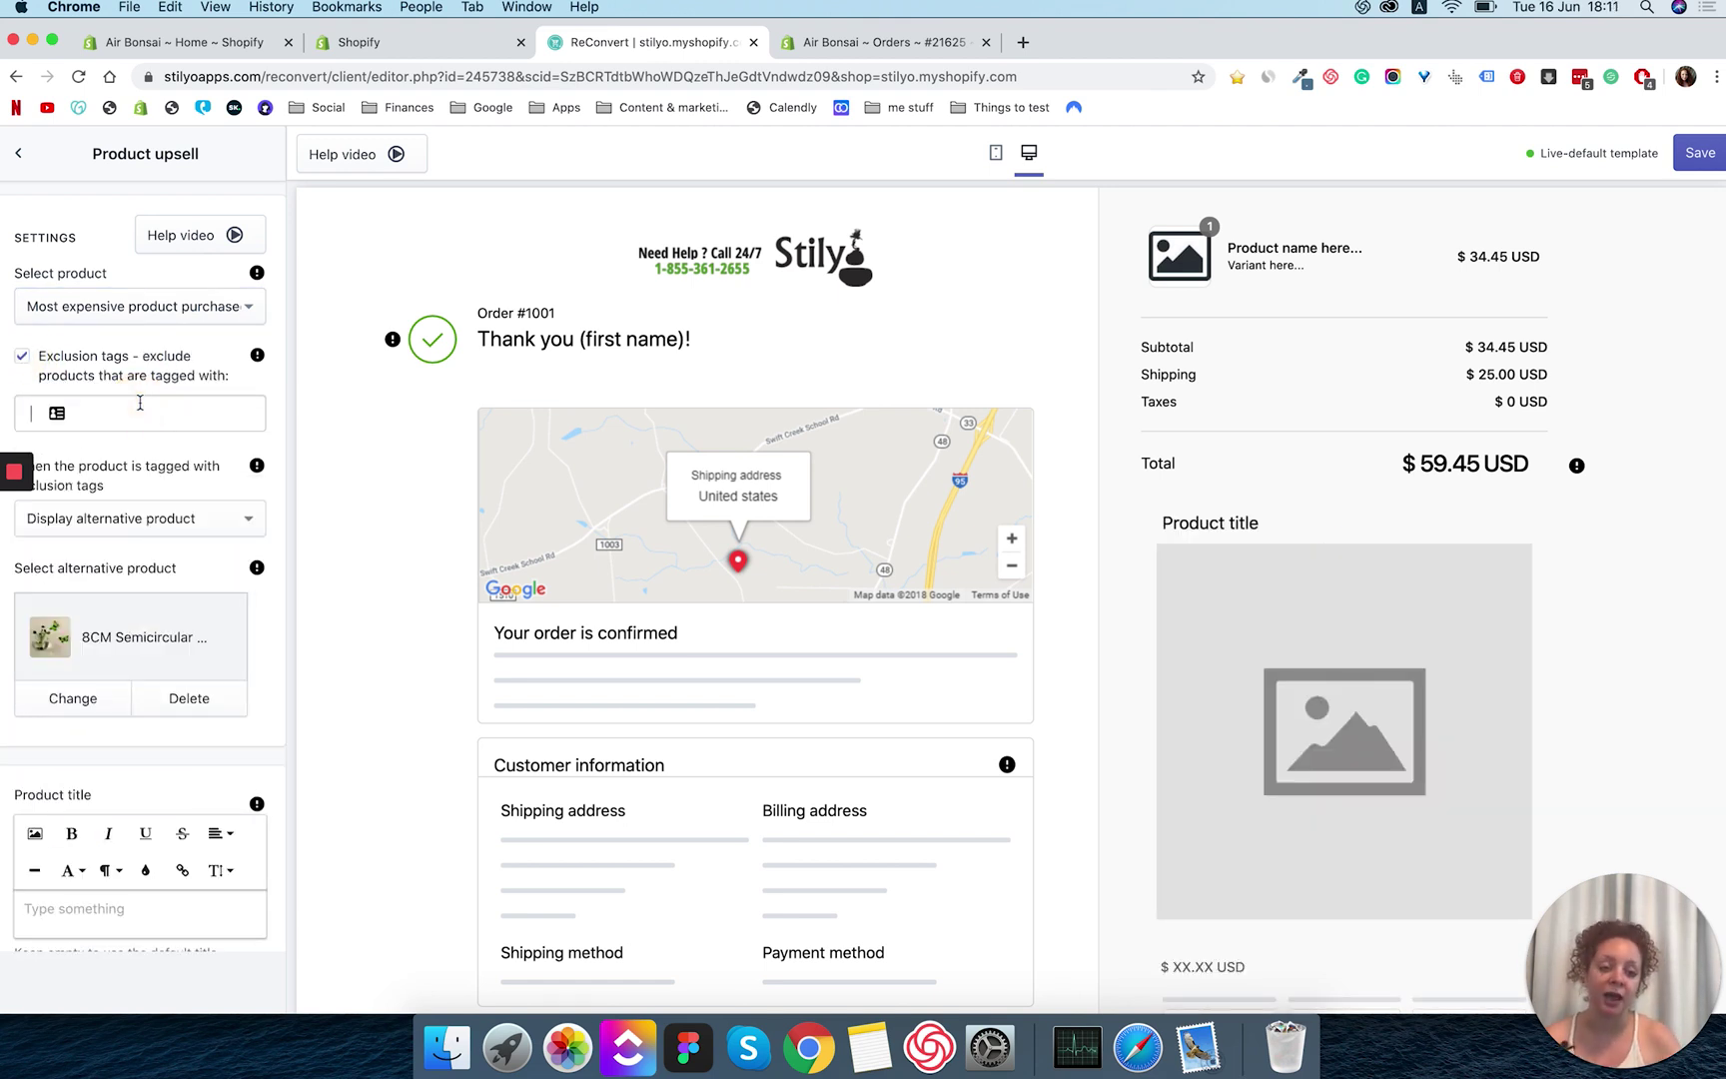
type("no upsell")
key("Return")
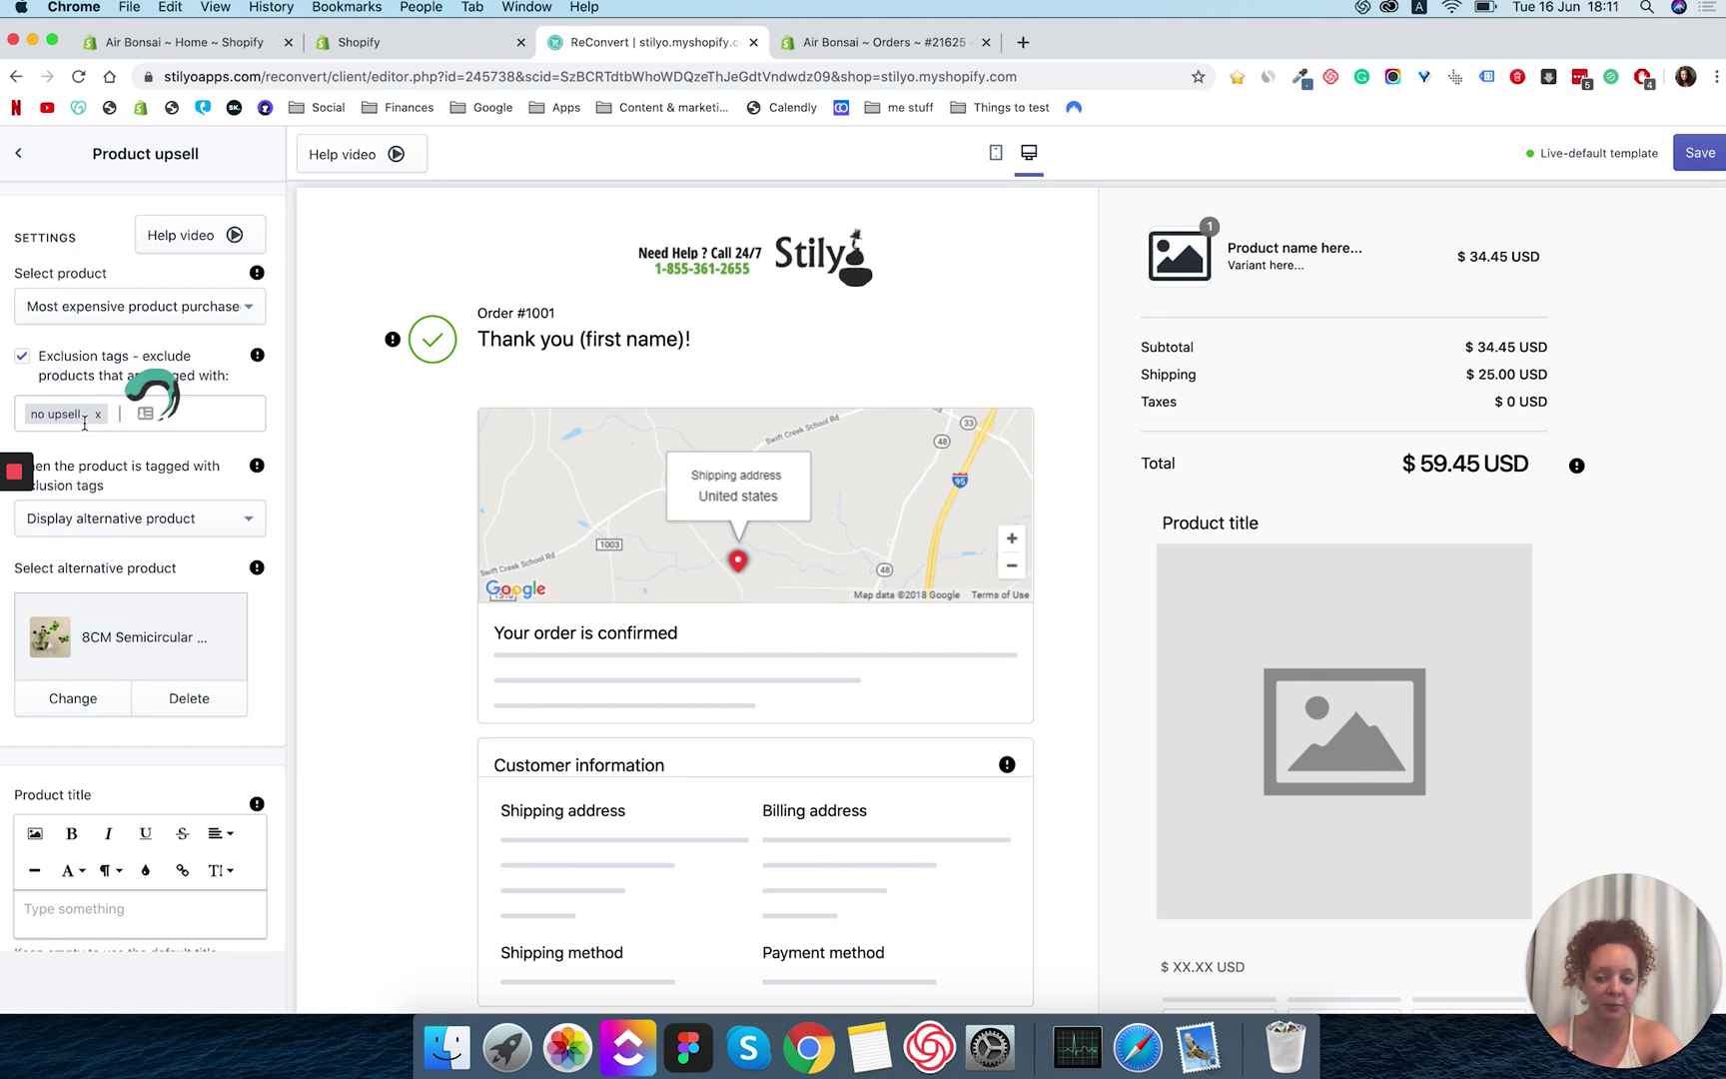
left_click(235, 518)
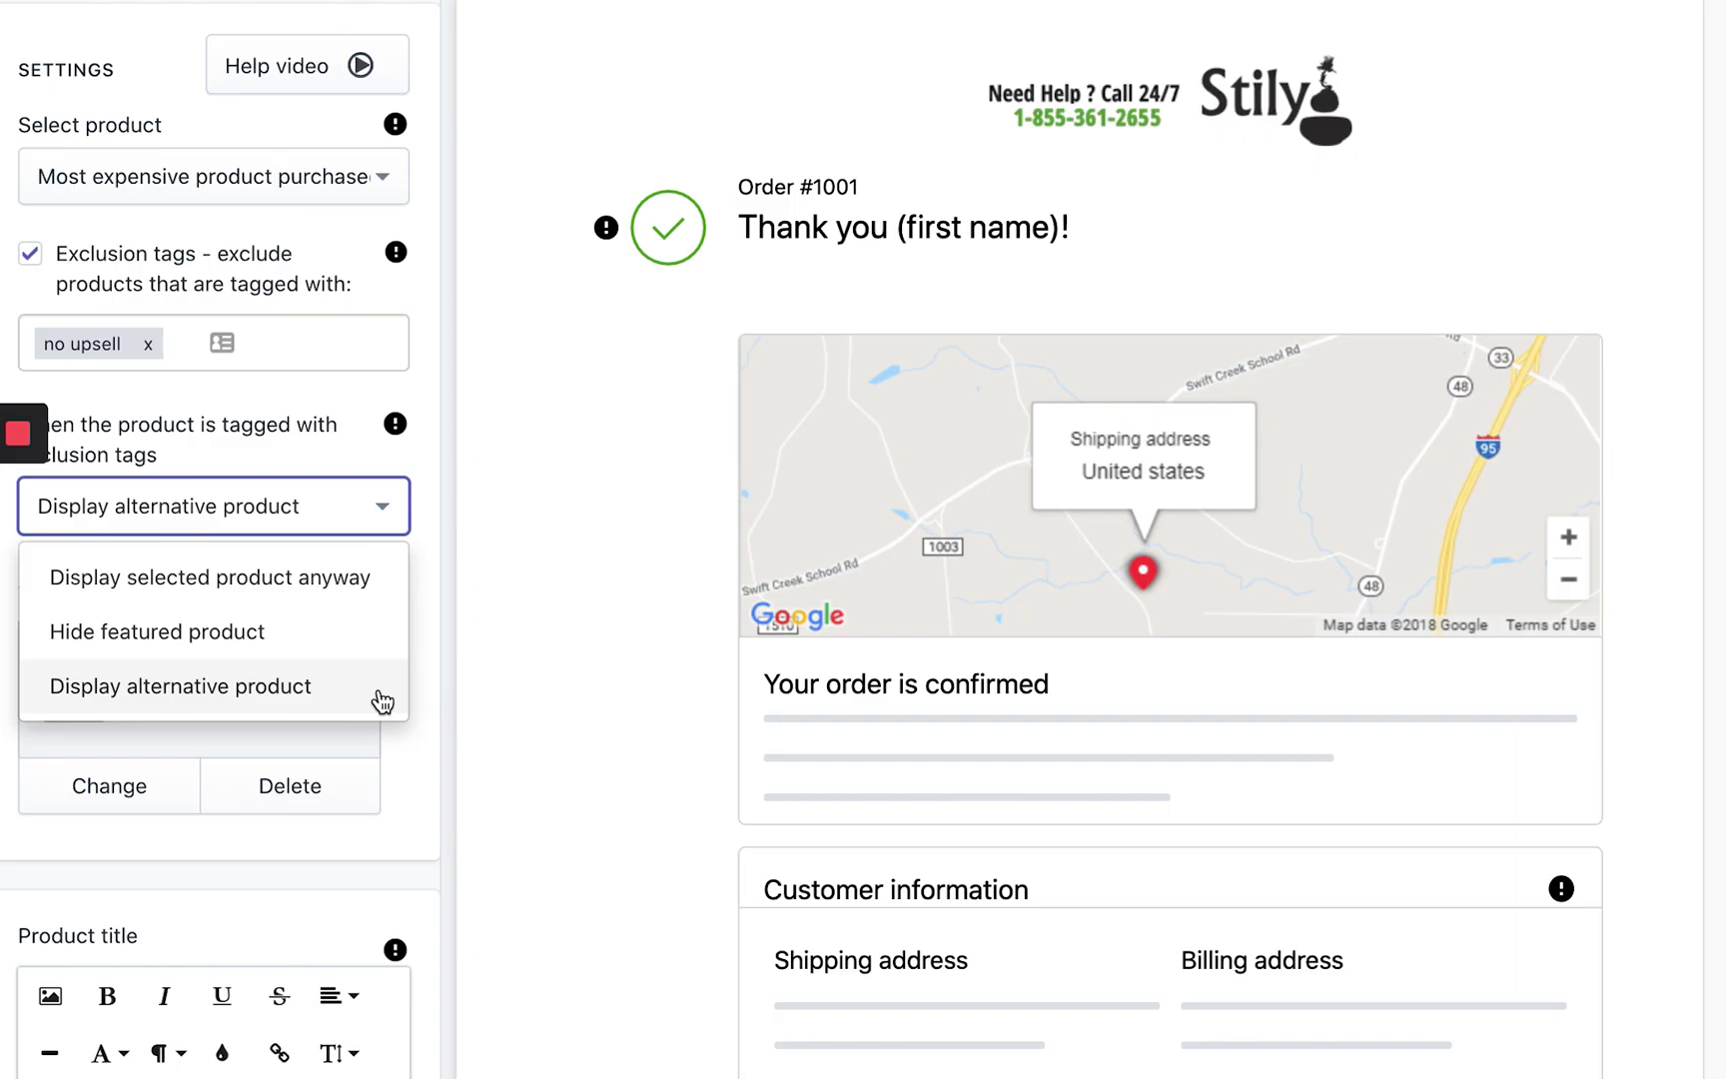
left_click(292, 686)
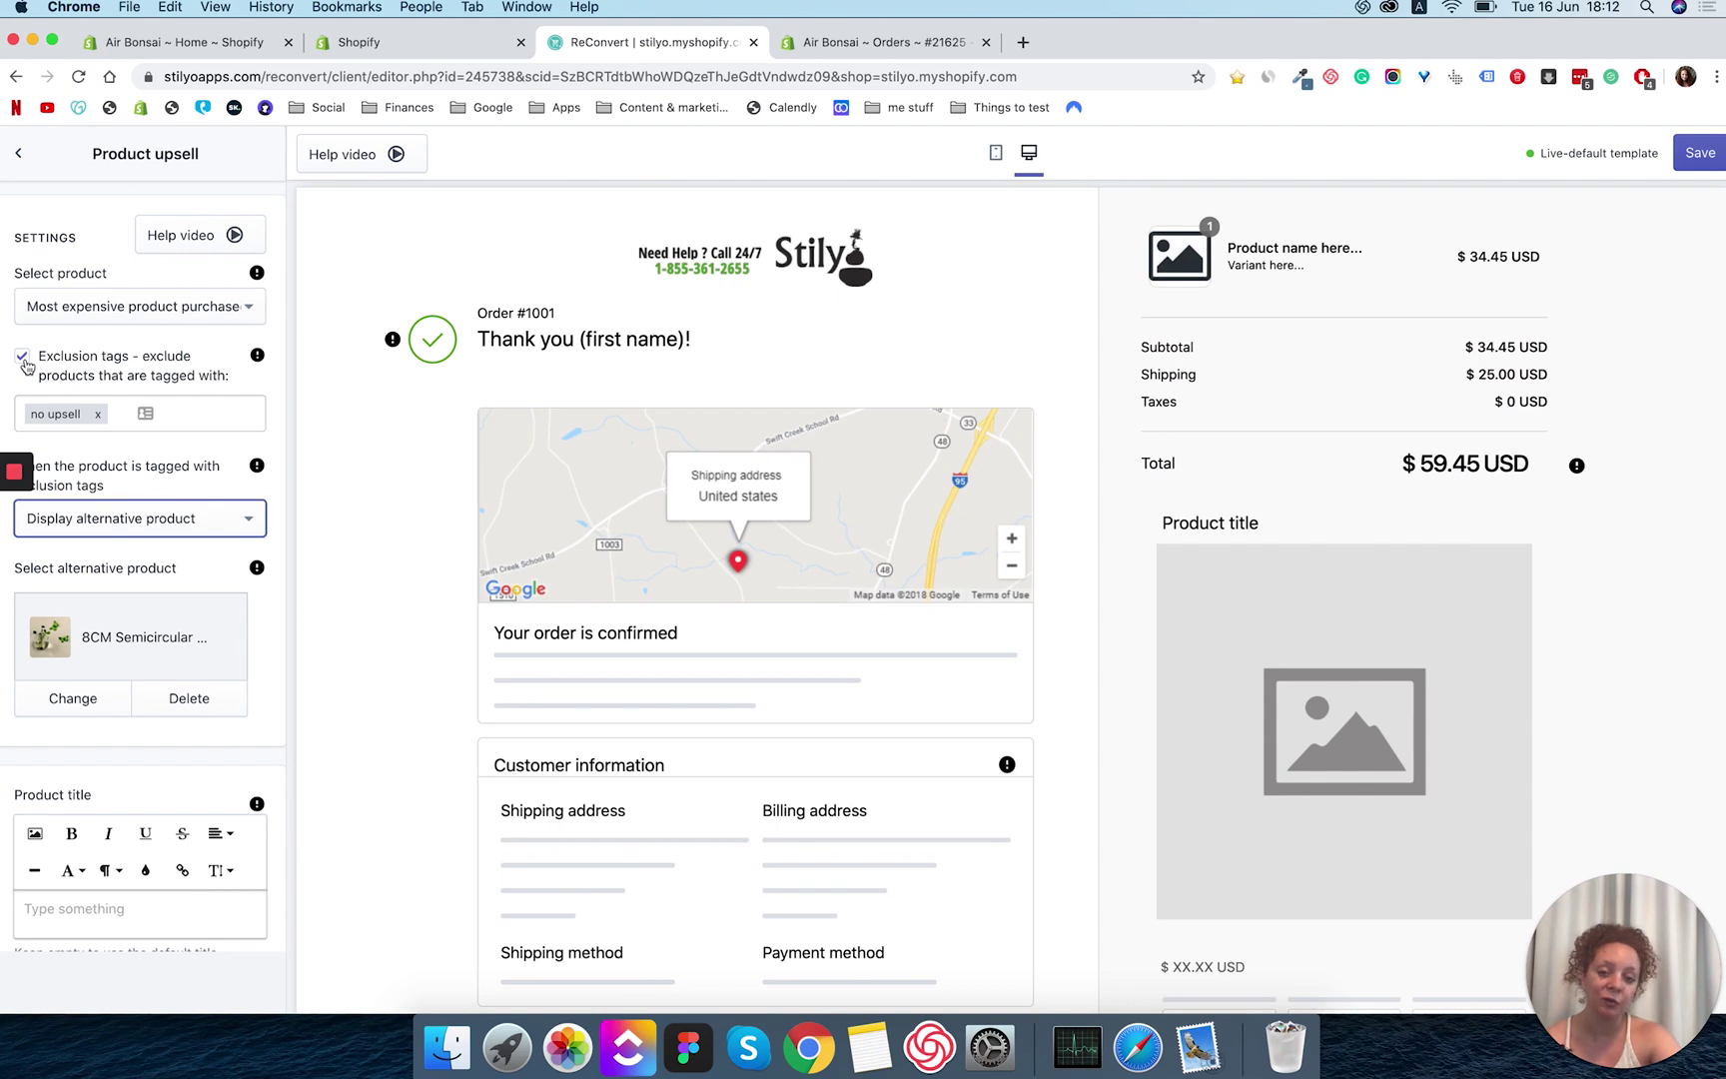
Turn off the exclusion tags and bring up the product title and display settings.
left_click(24, 360)
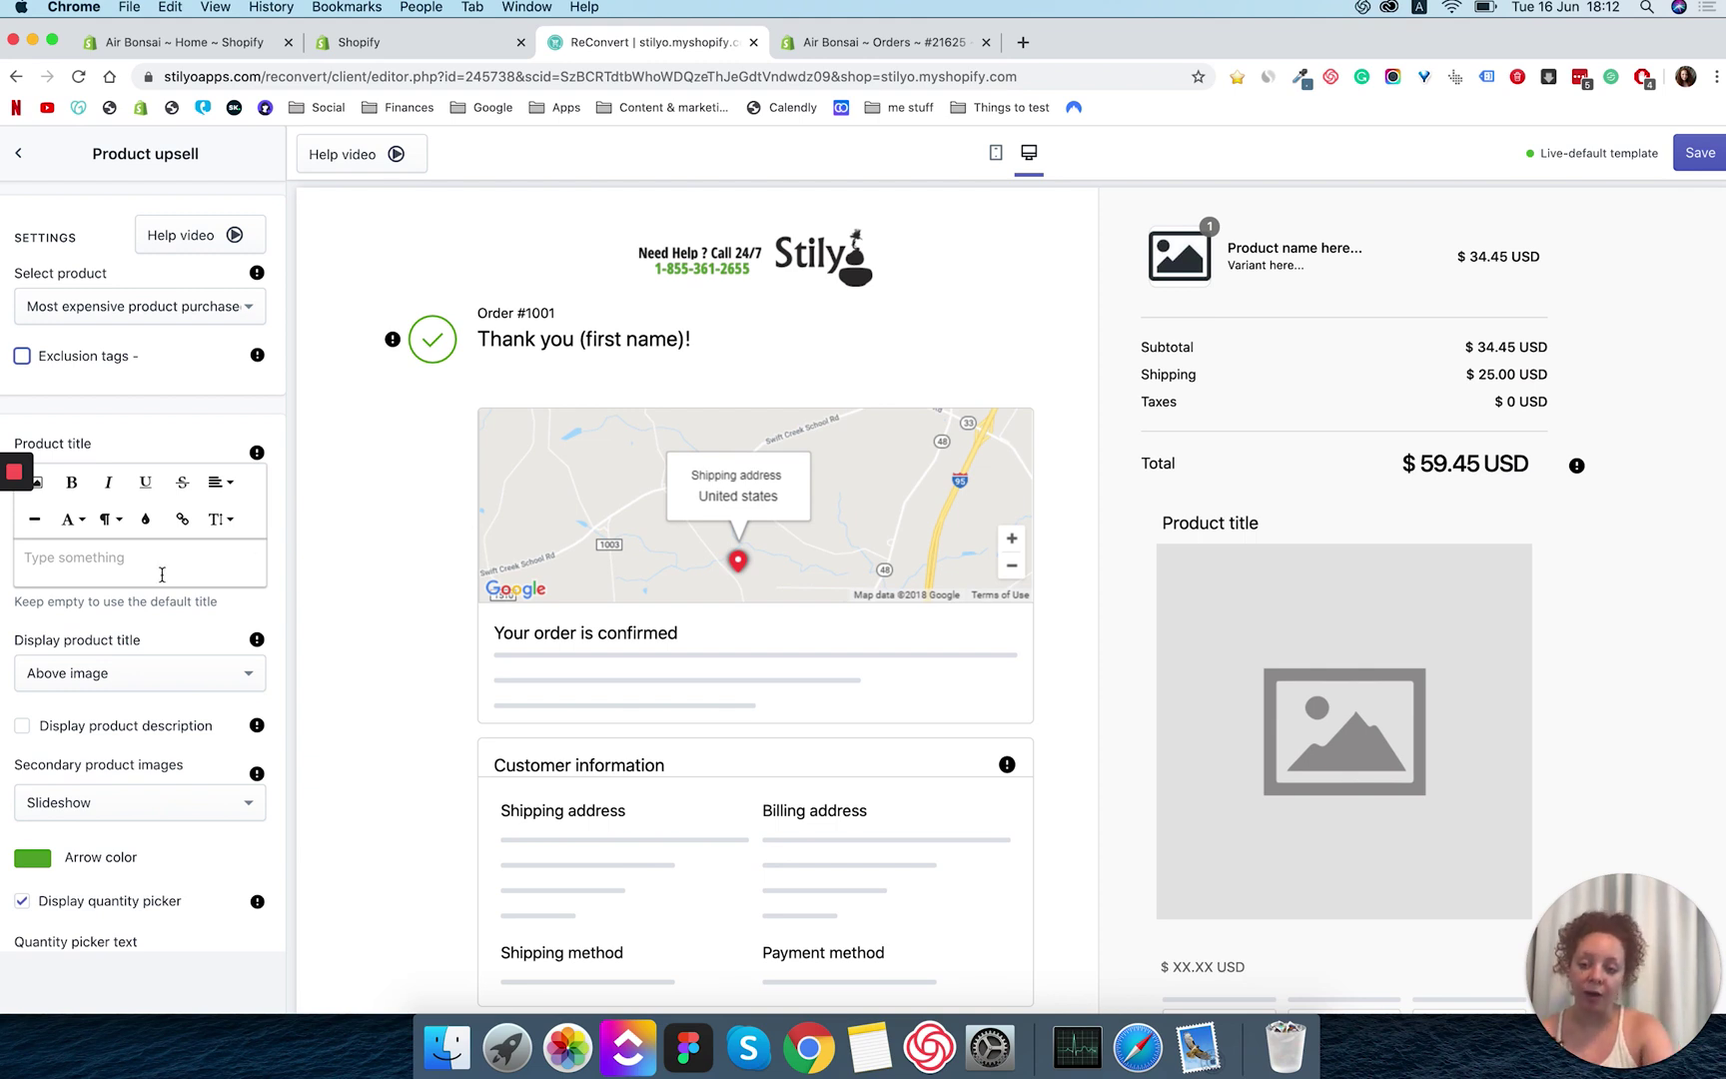
scroll(166, 572, "down", 3)
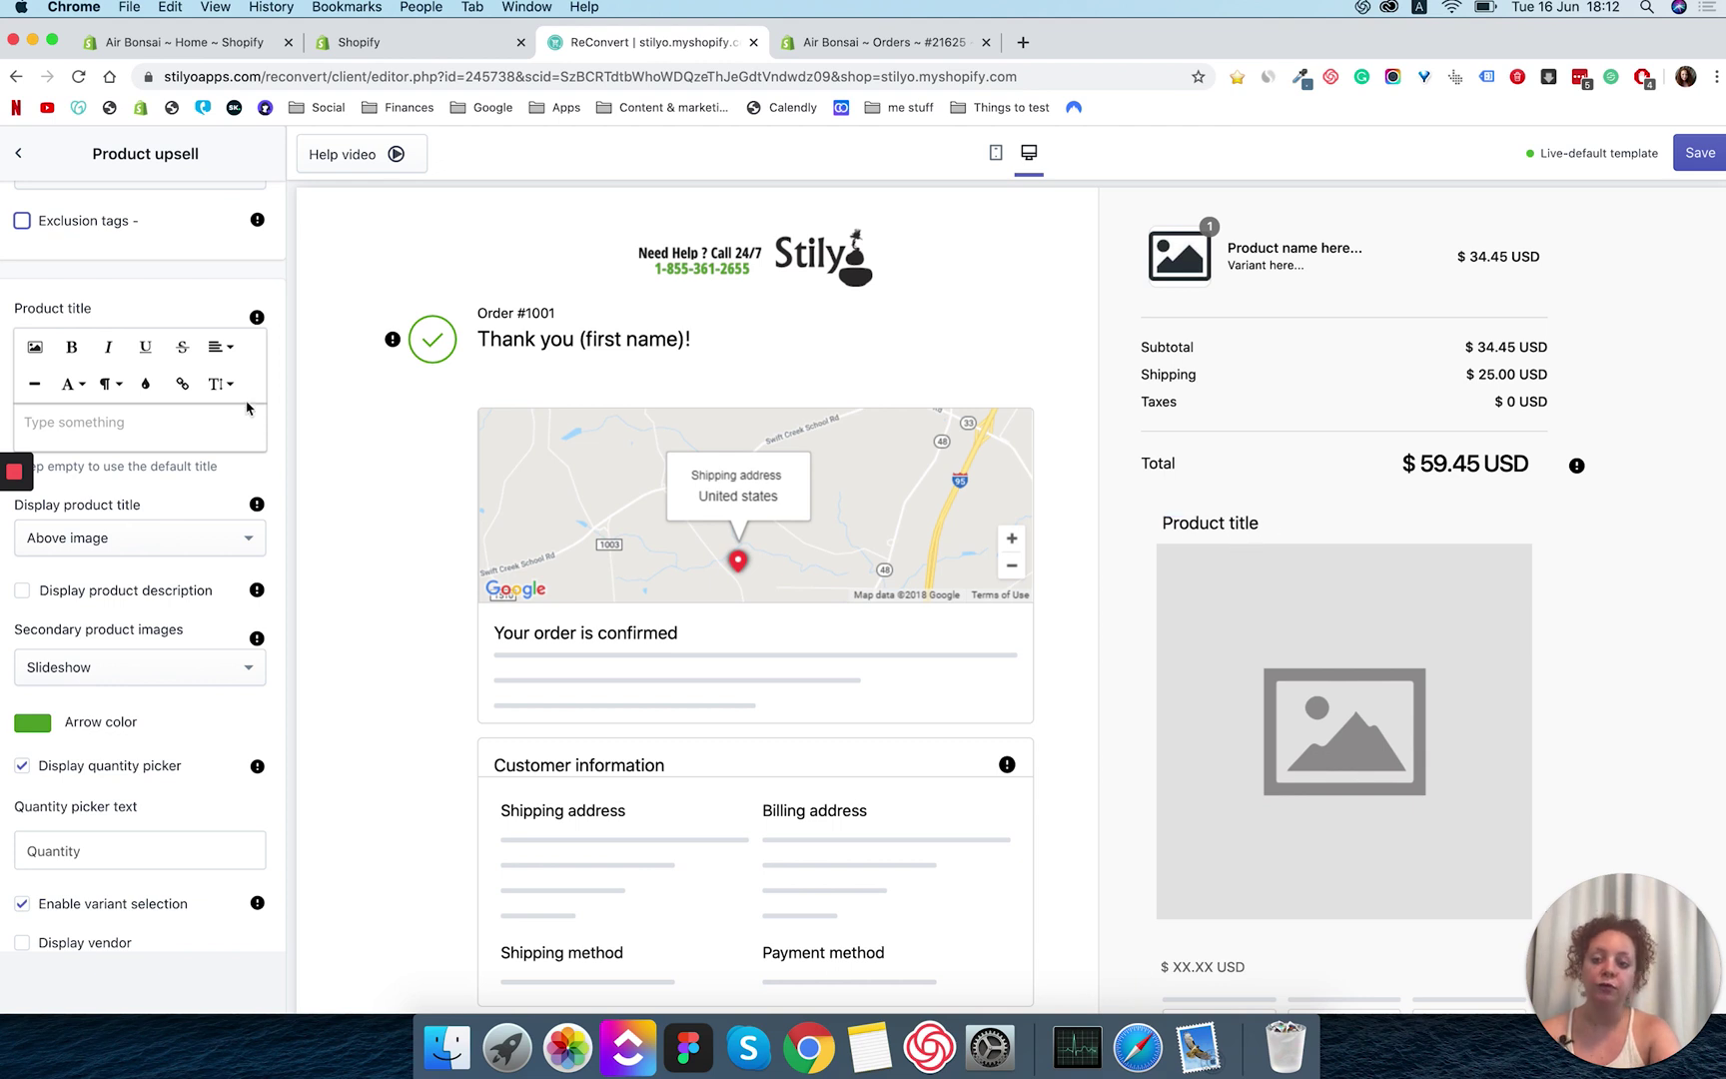
scroll(118, 440, "down", 1)
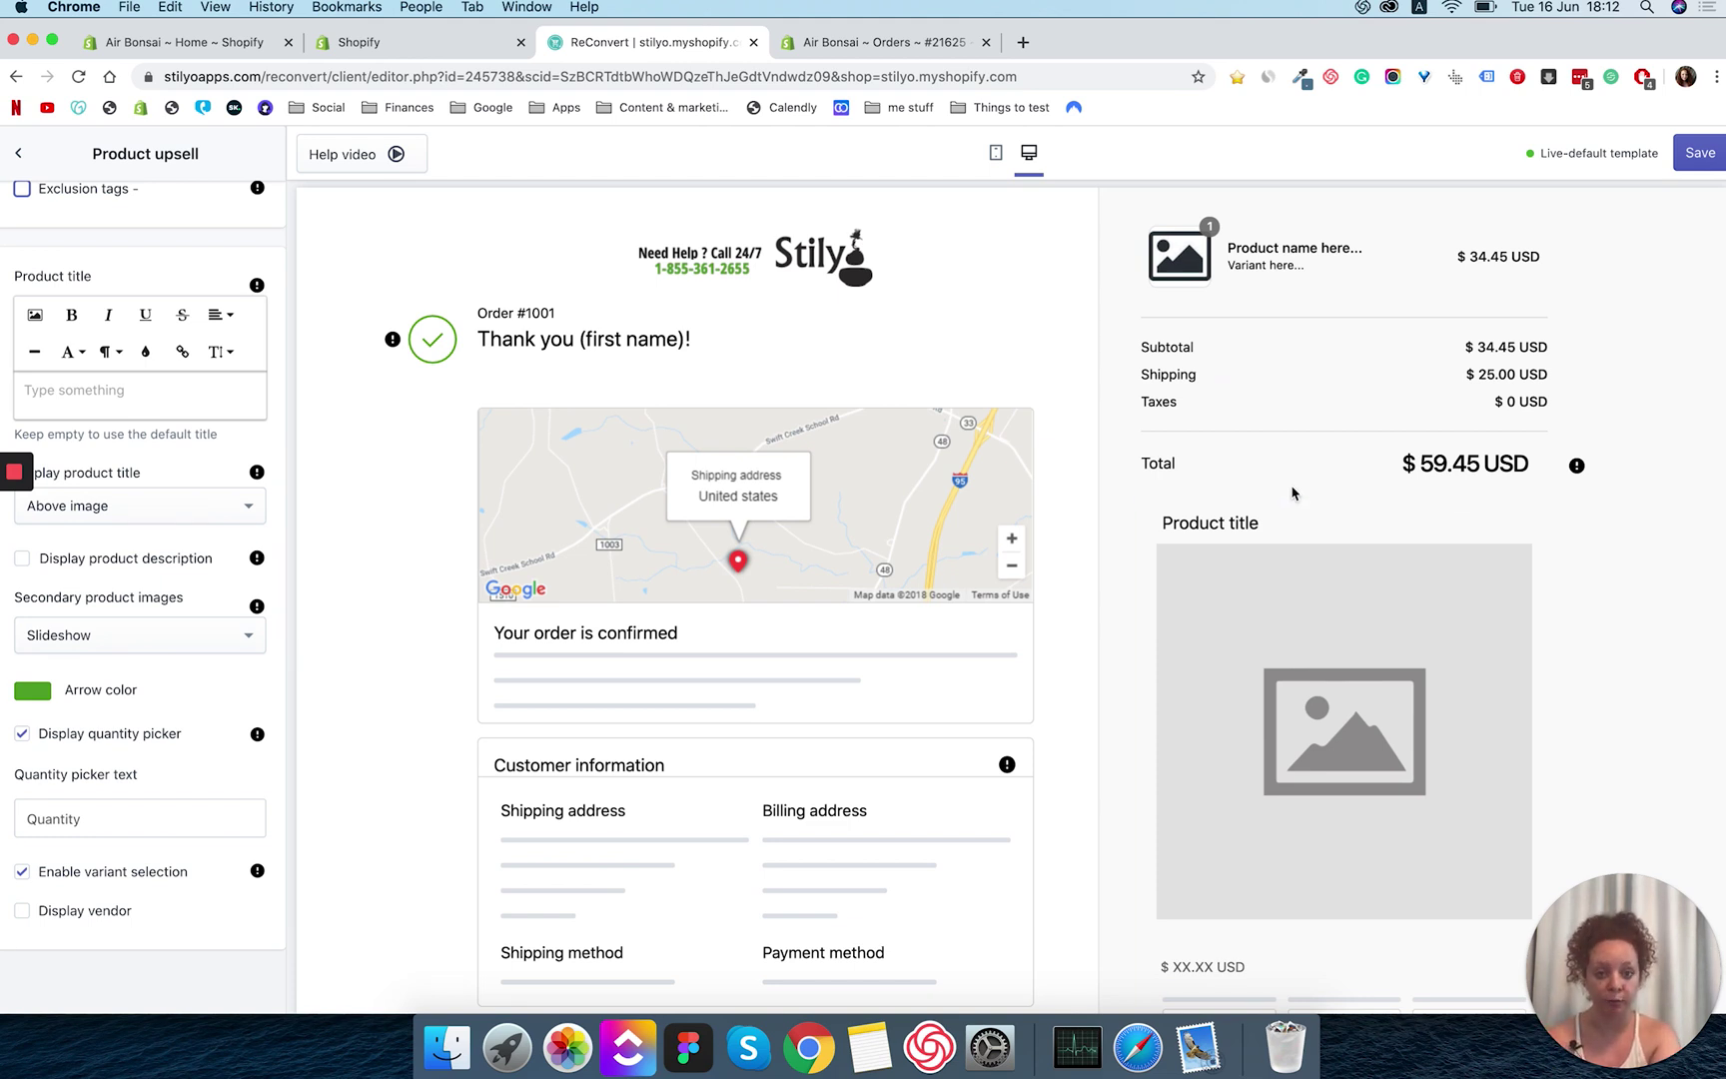
Place the product title below the image in the upsell, and set it back to above the image.
scroll(220, 662, "down", 3)
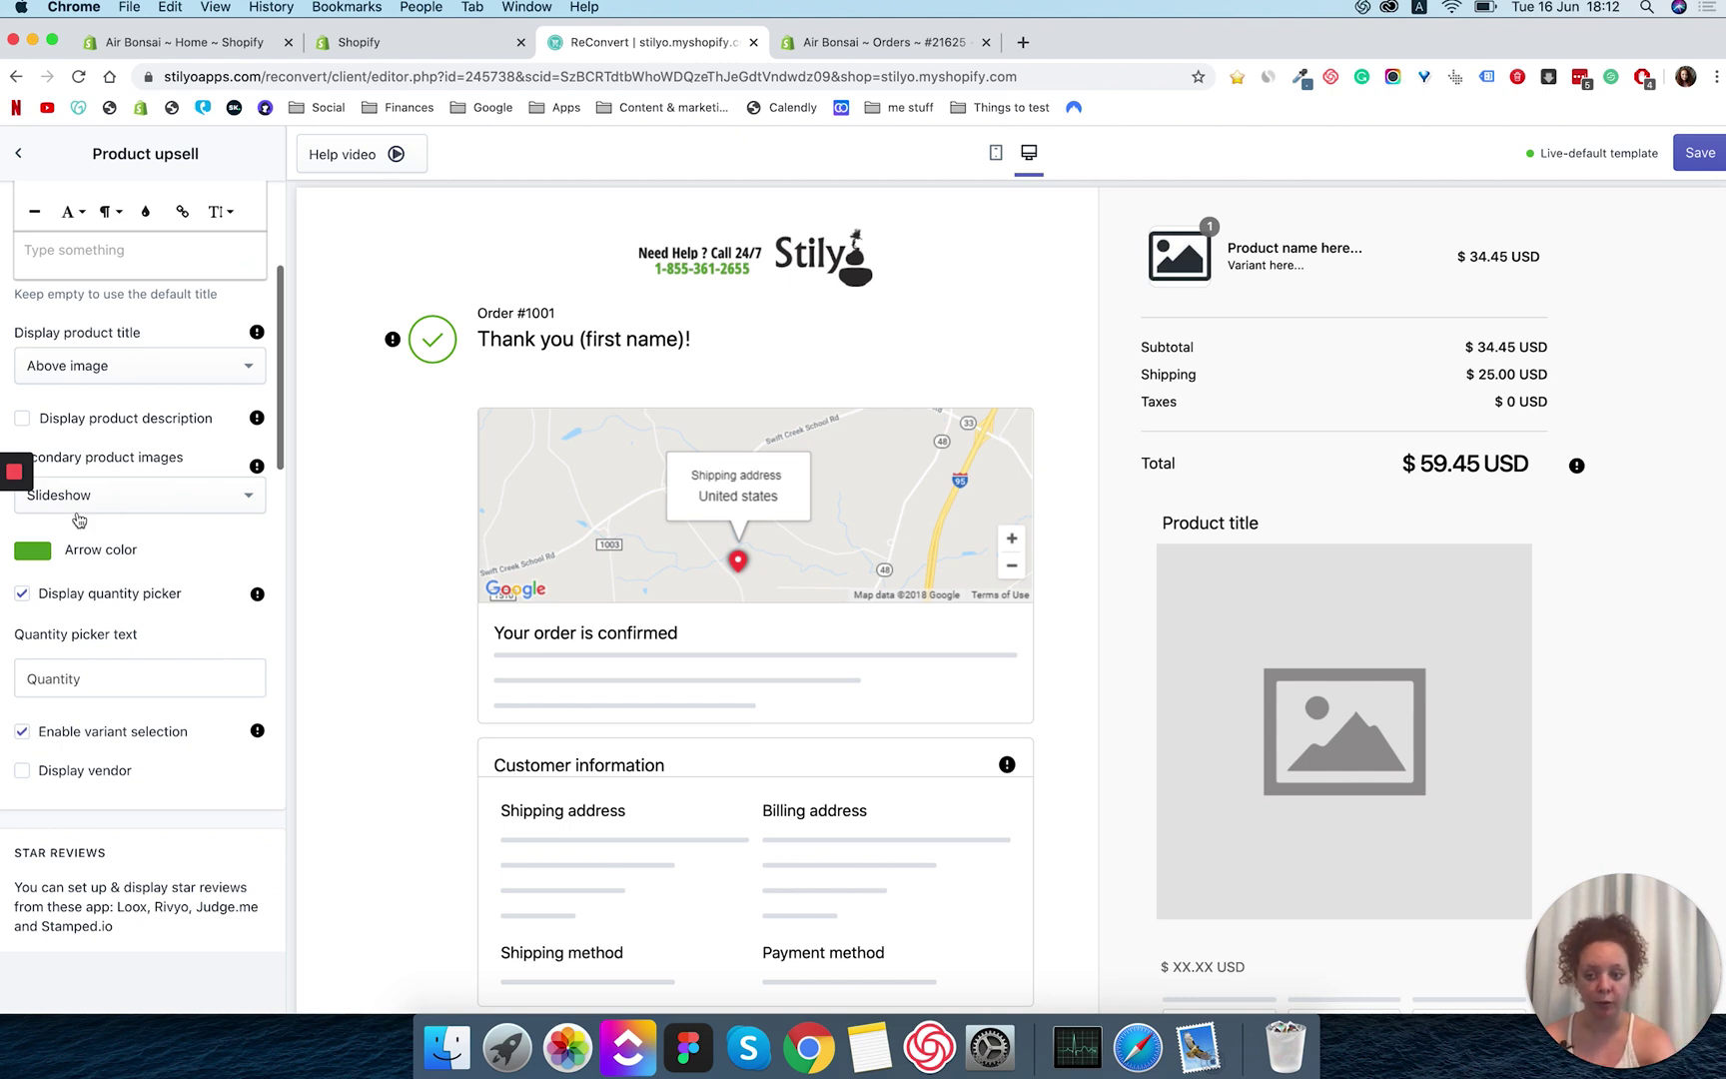
left_click(249, 365)
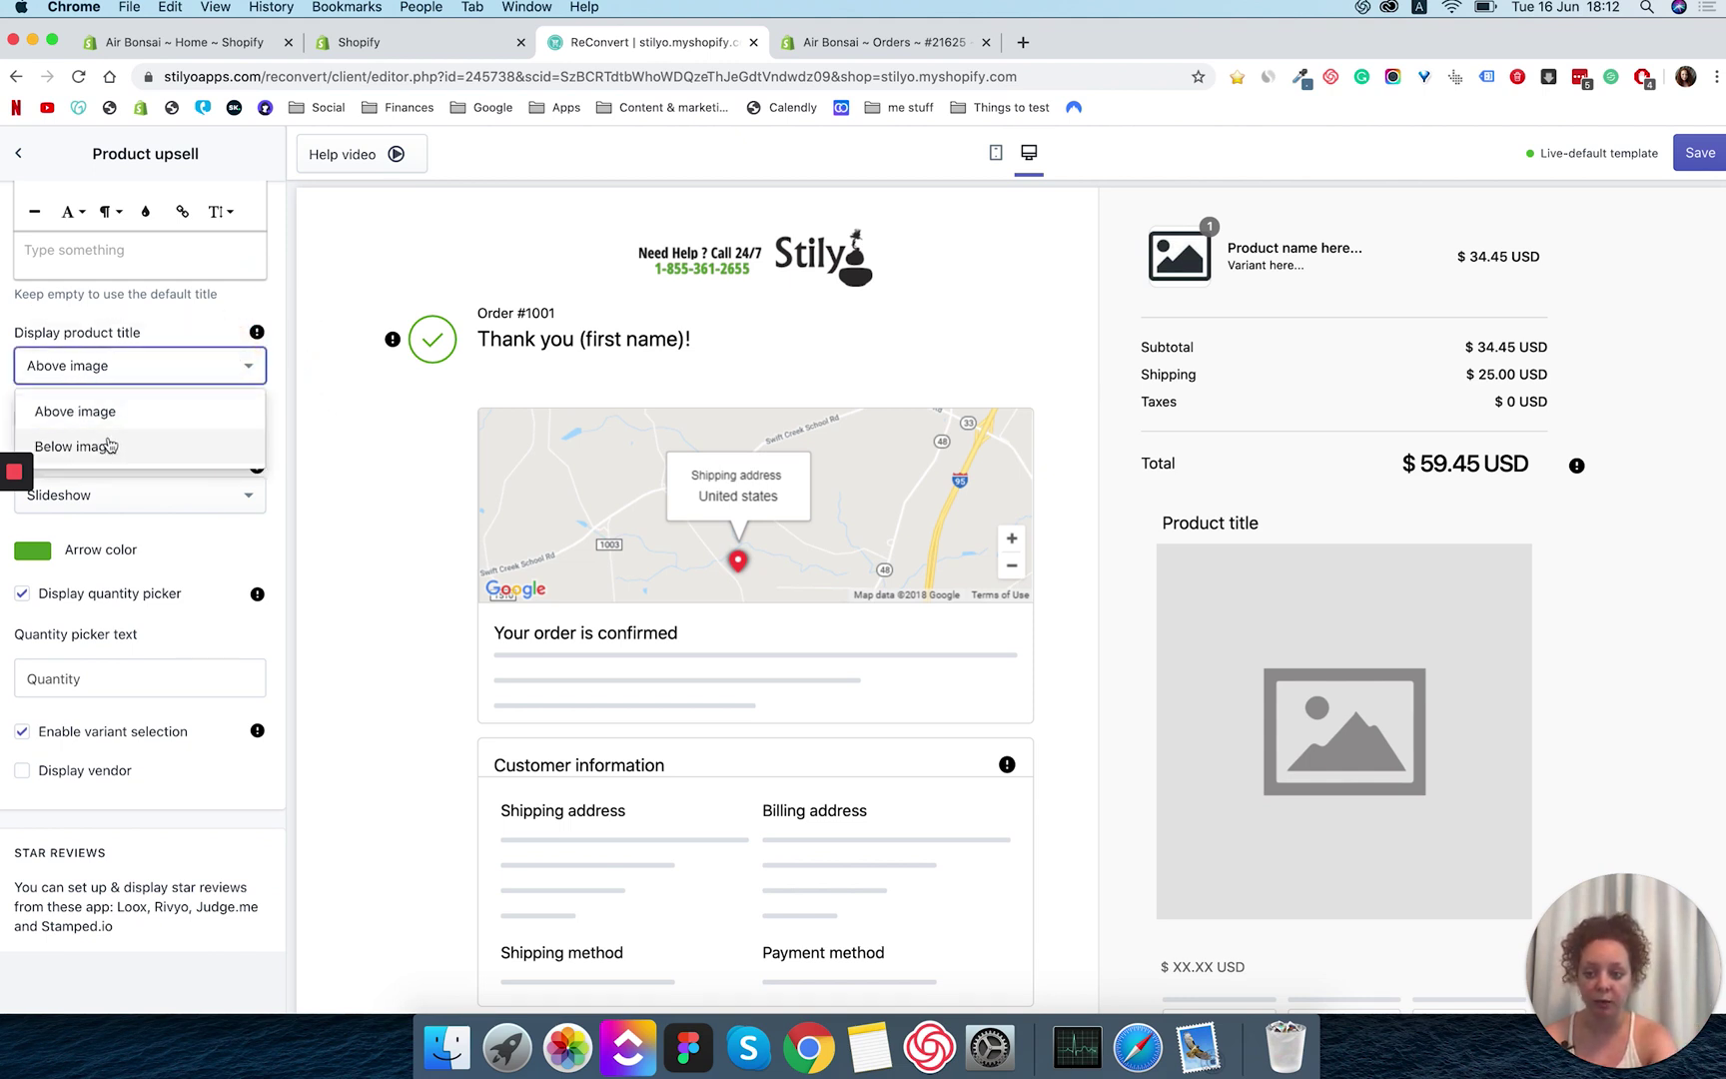
left_click(120, 445)
left_click(232, 377)
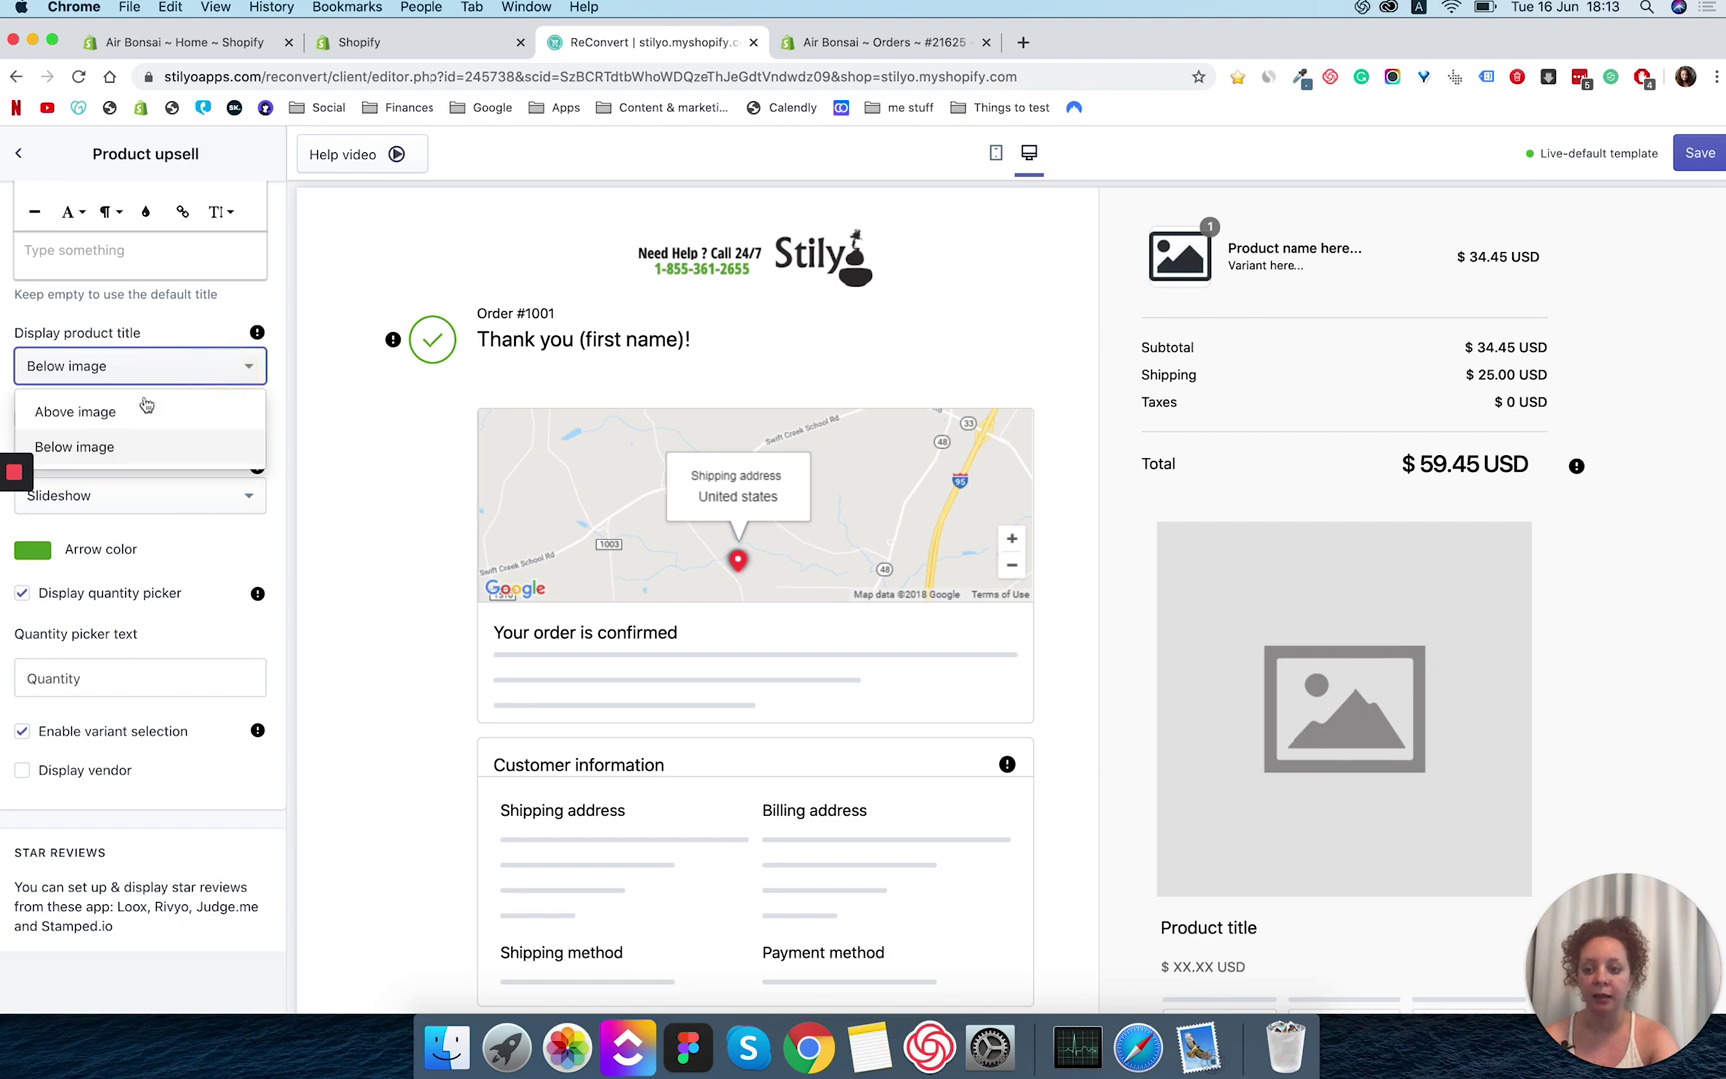
left_click(108, 410)
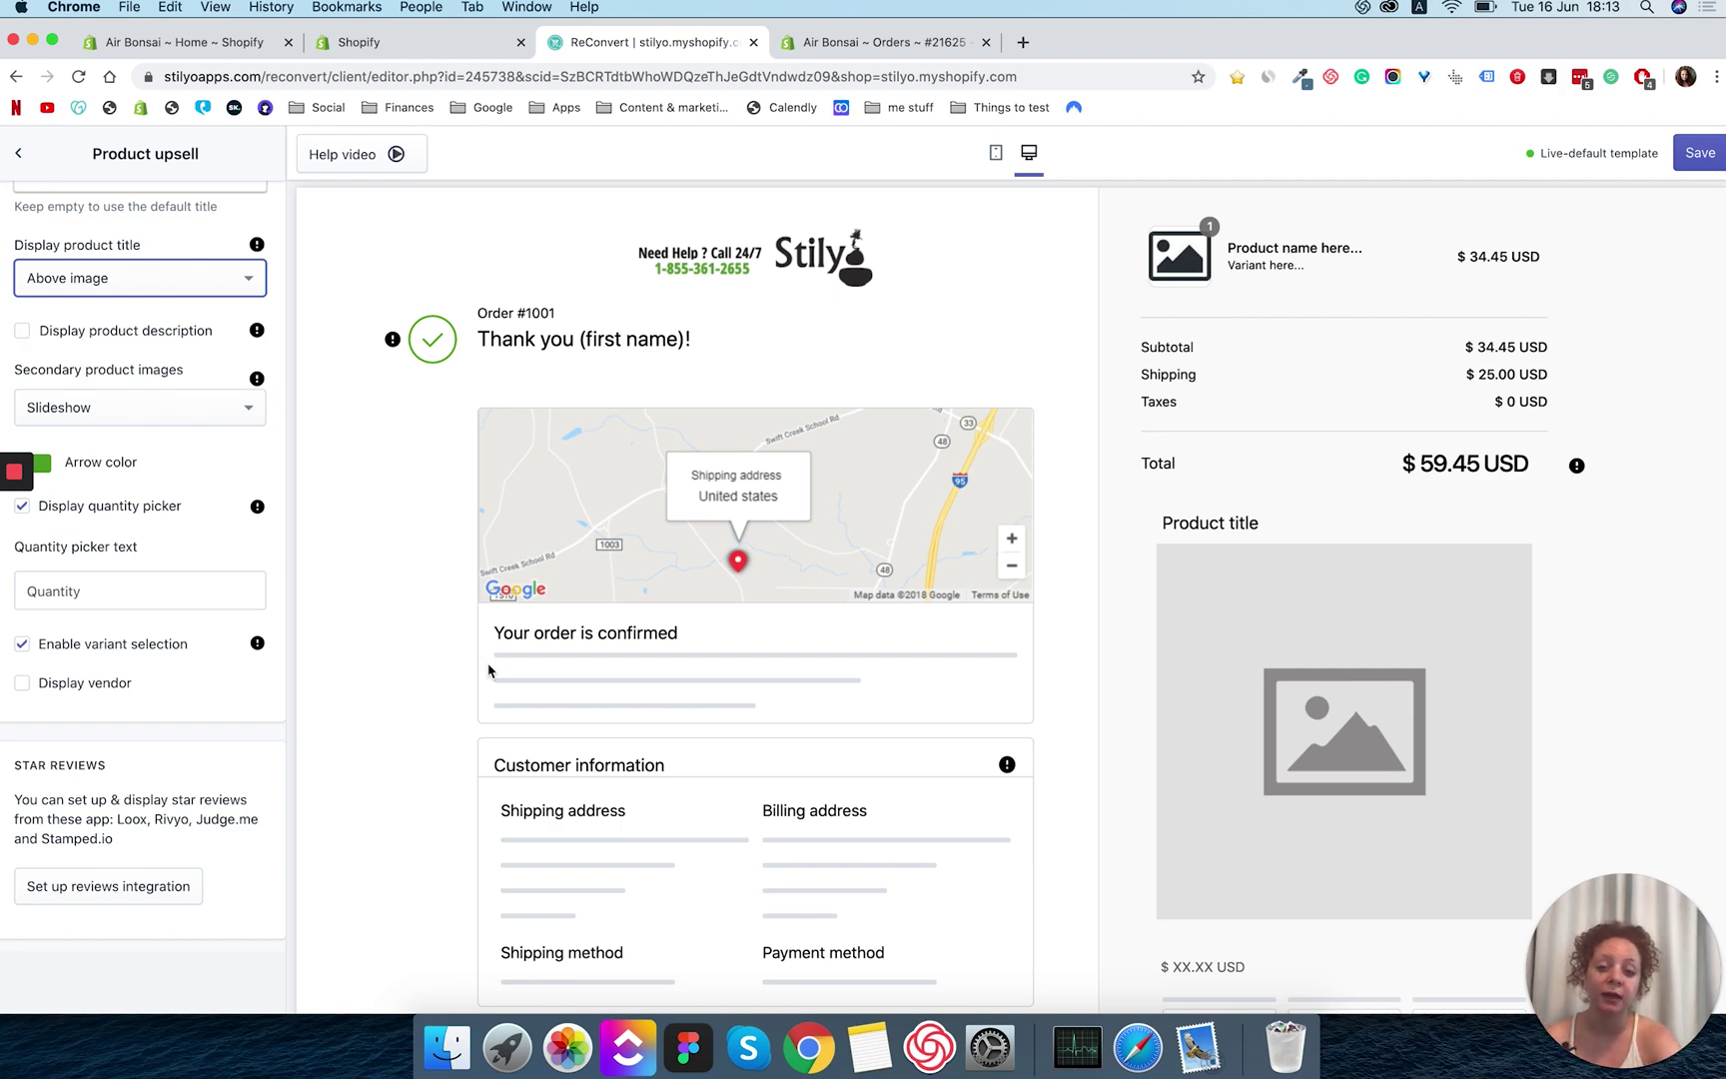
Examine the upsell's layout in the preview and browse its secondary image slideshow in both directions.
scroll(492, 808, "down", 3)
scroll(492, 807, "up", 1)
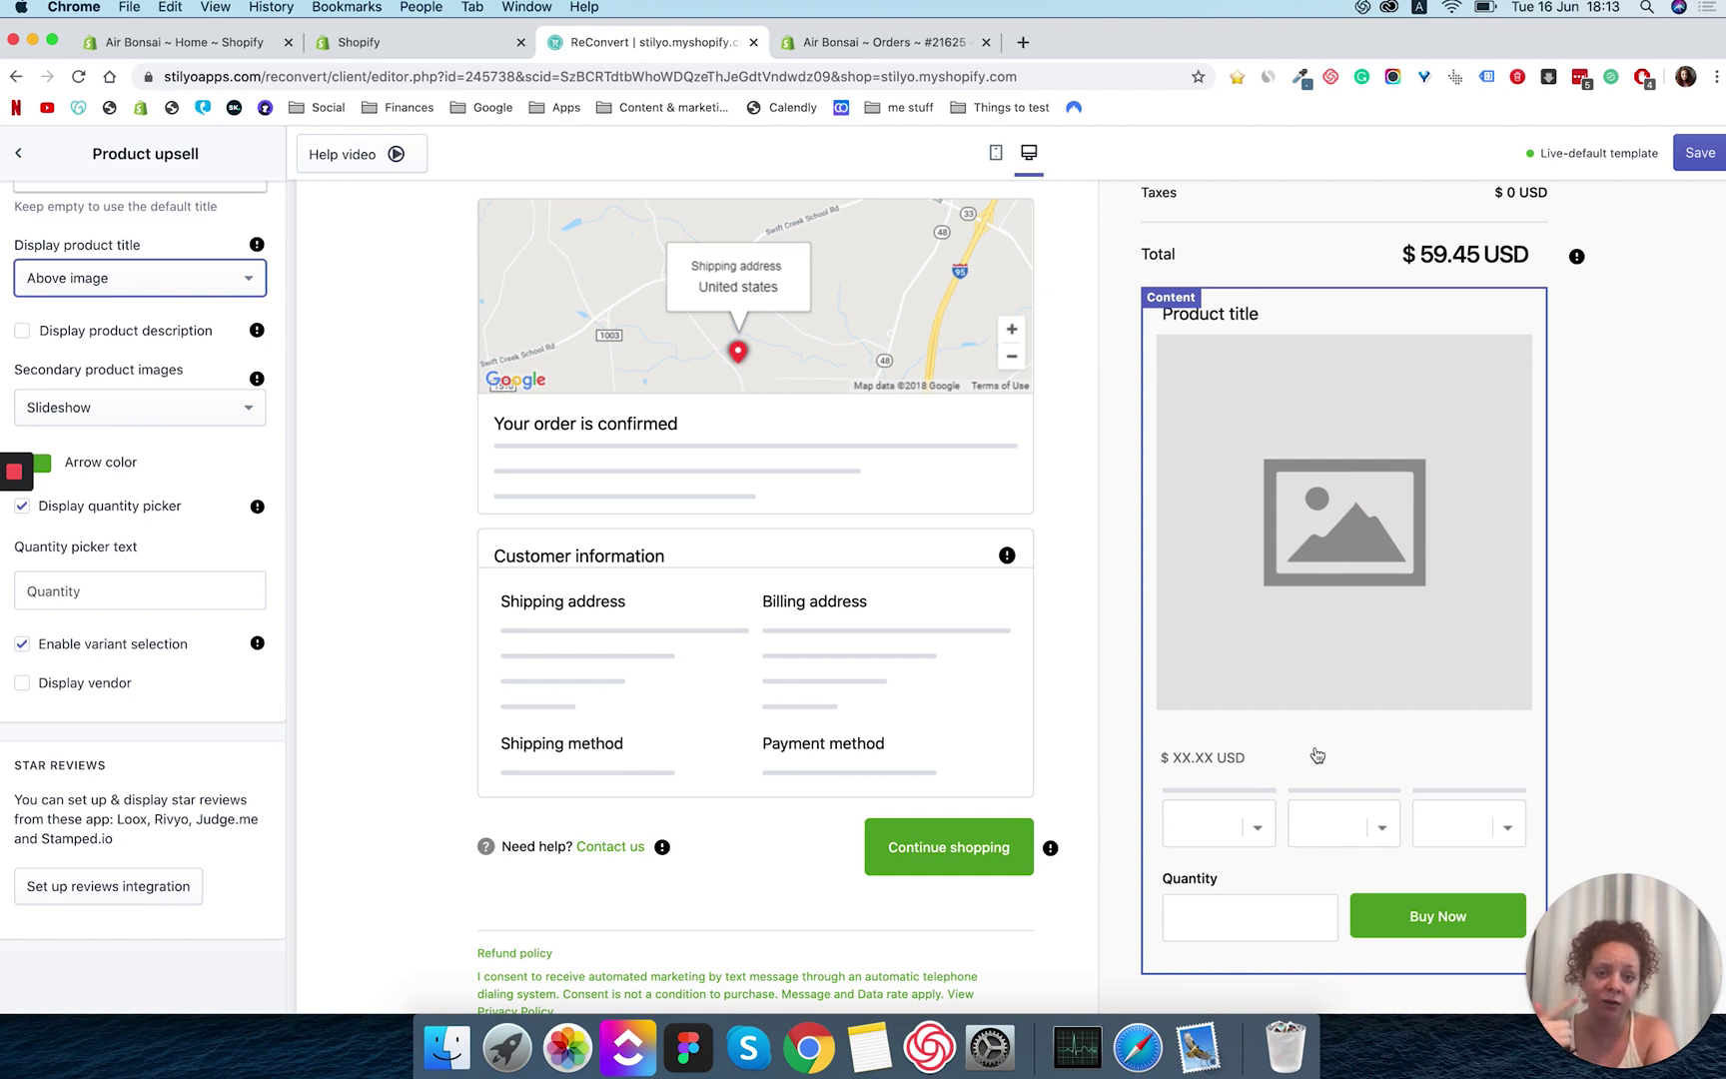
scroll(1317, 755, "up", 3)
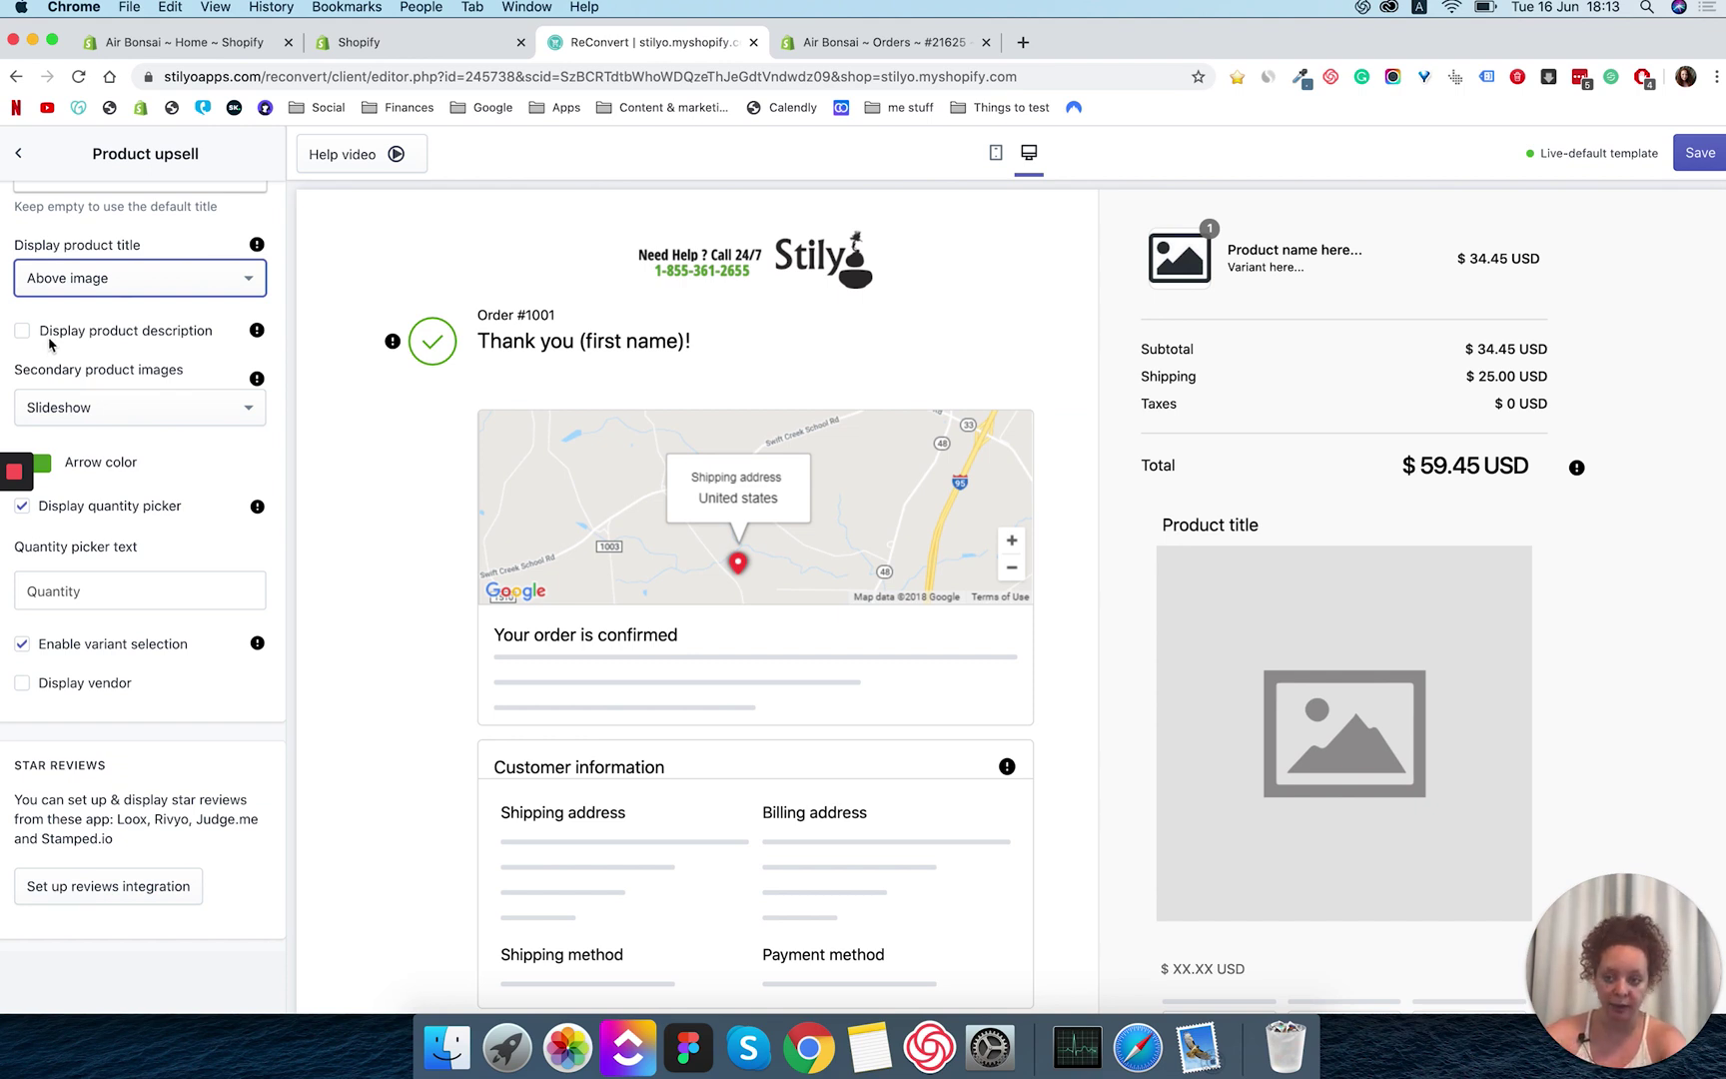
scroll(200, 372, "down", 3)
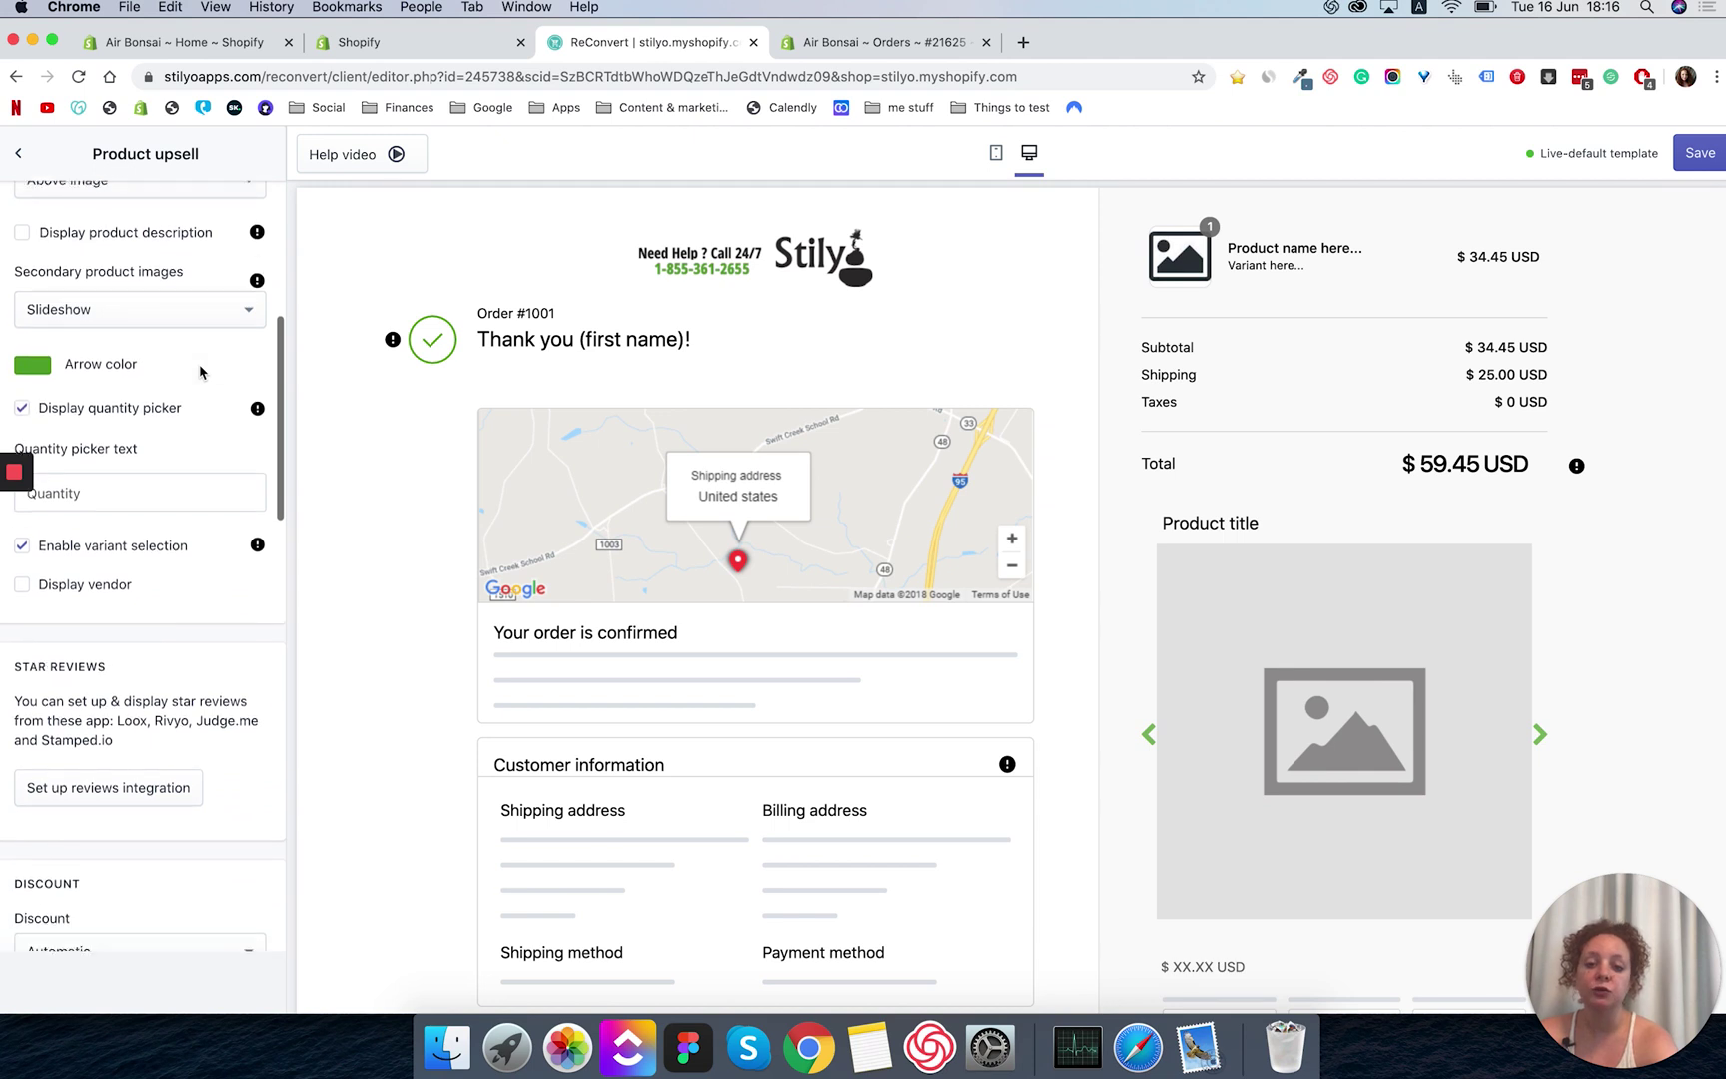
scroll(200, 372, "down", 1)
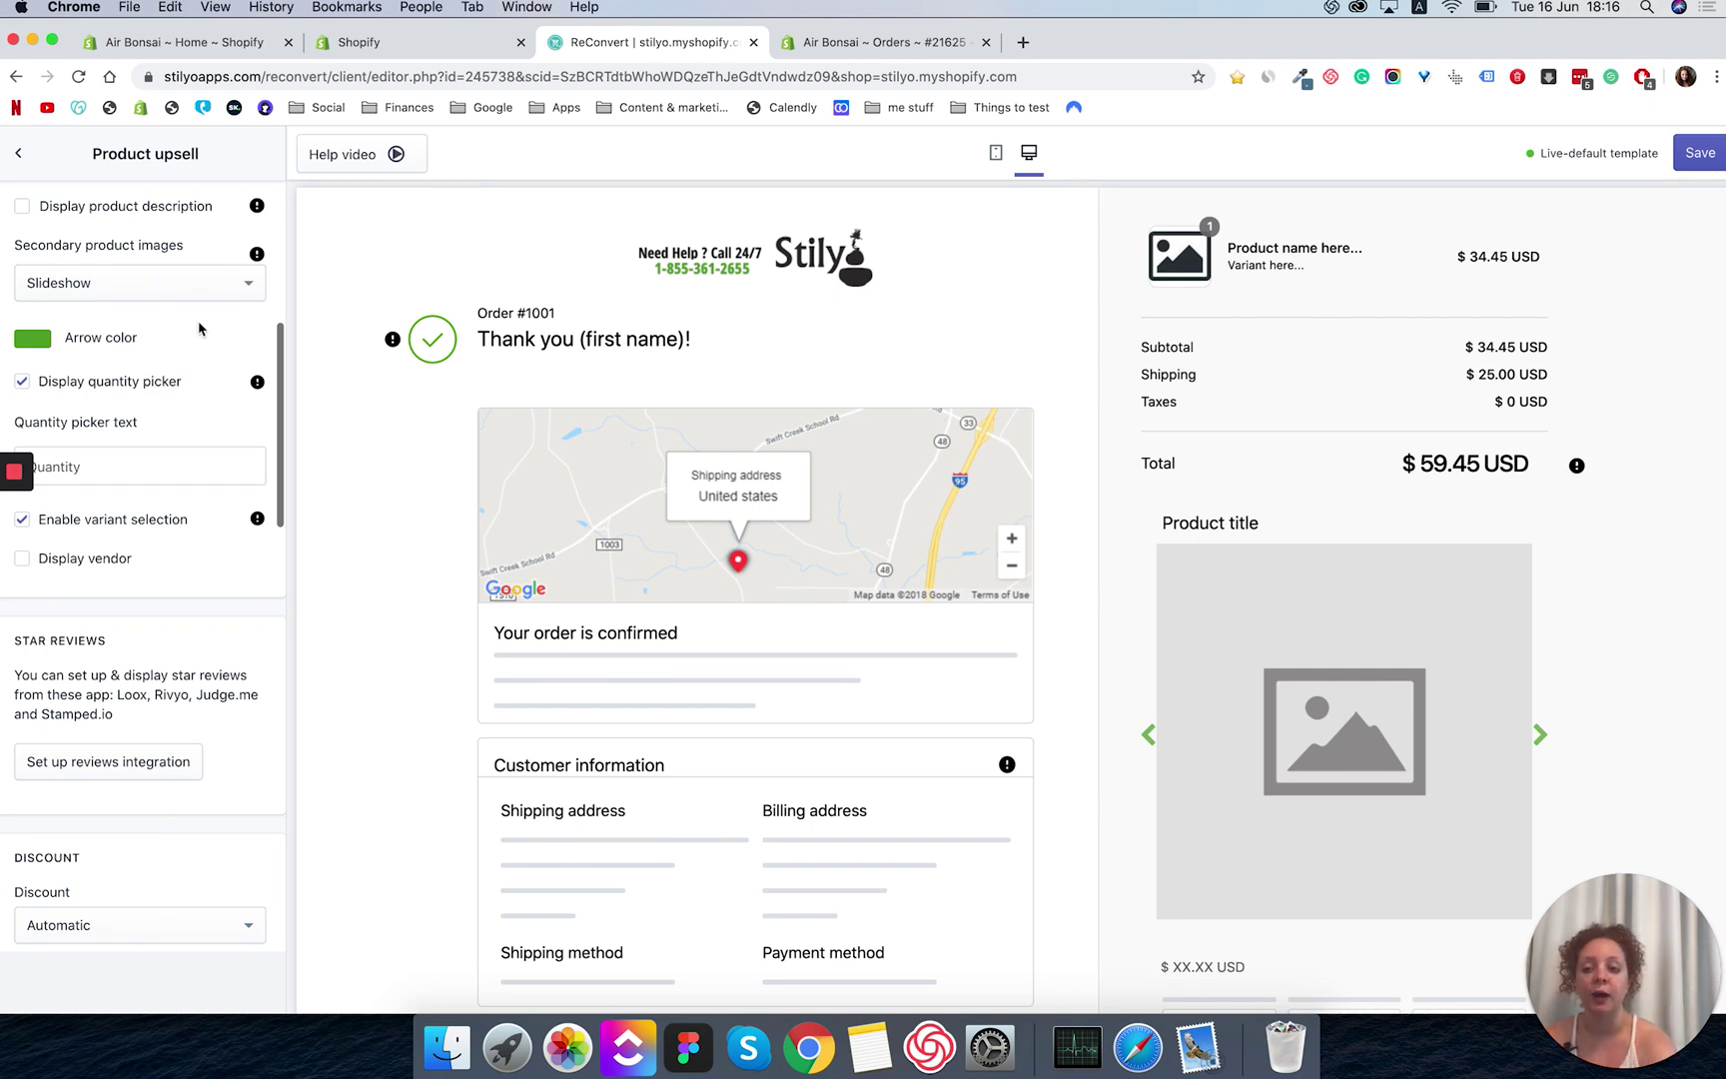
left_click(1150, 740)
left_click(1150, 739)
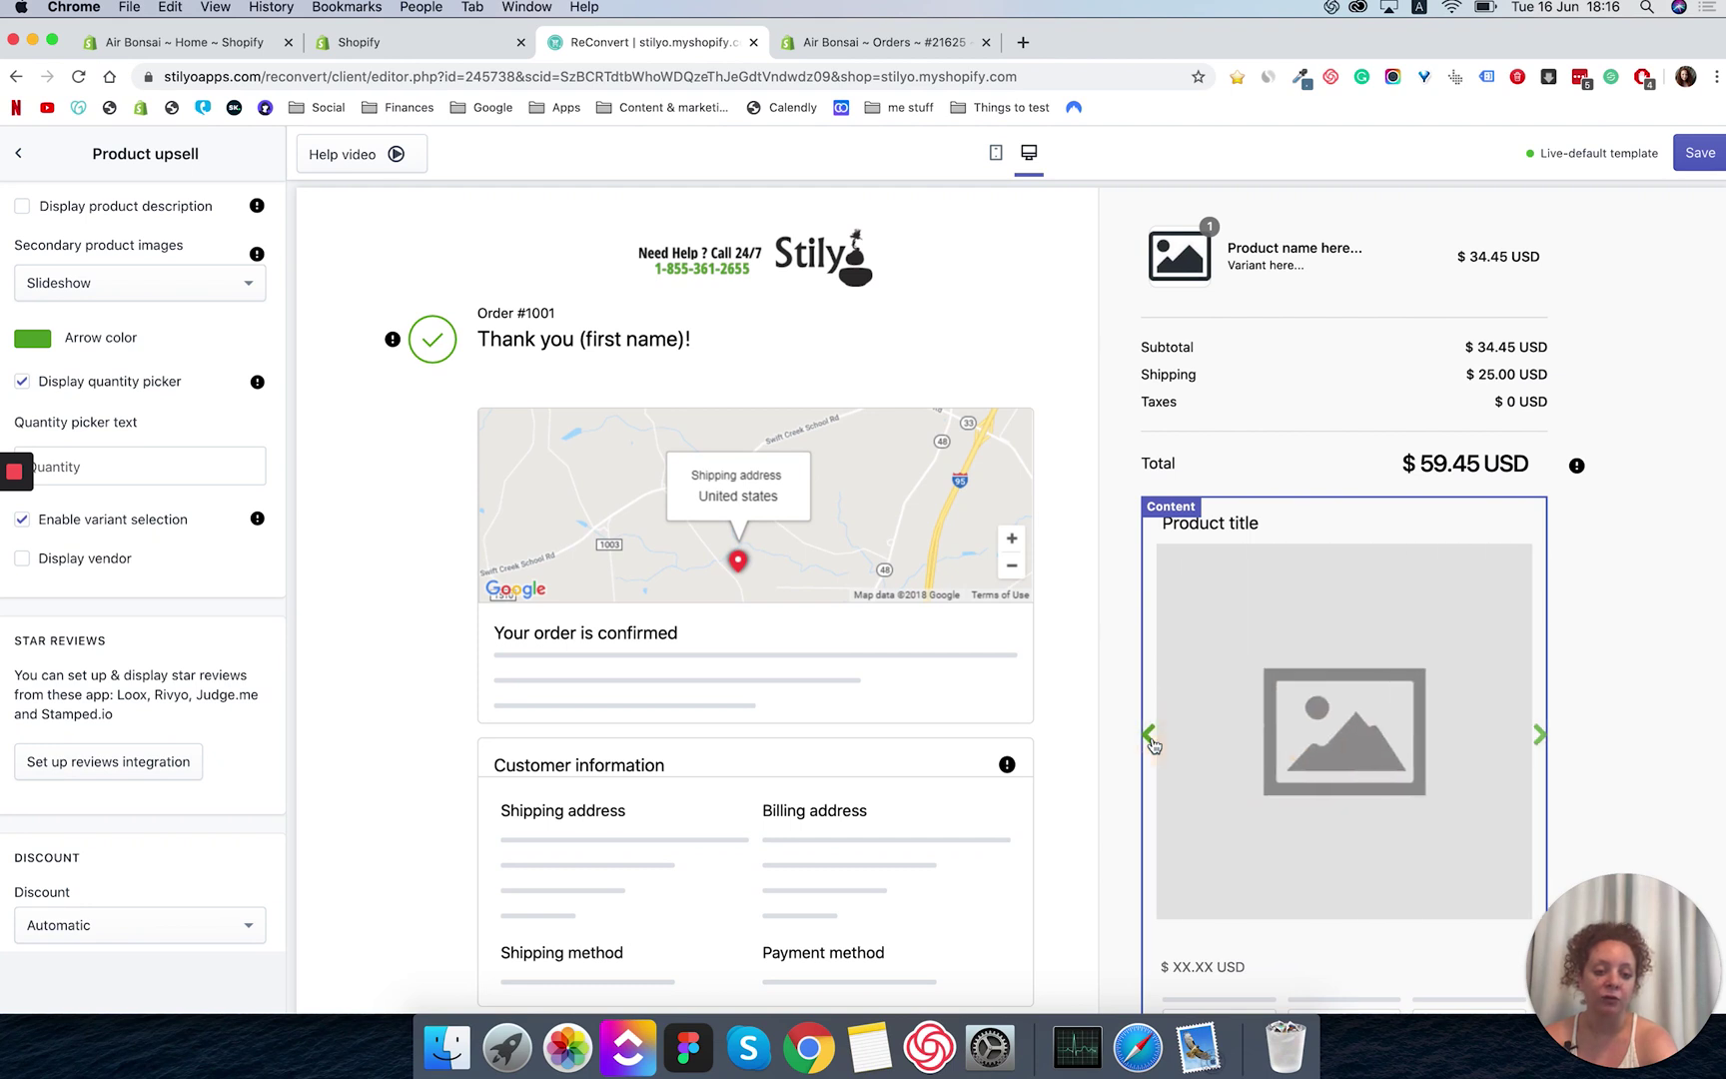
left_click(1542, 737)
left_click(1541, 737)
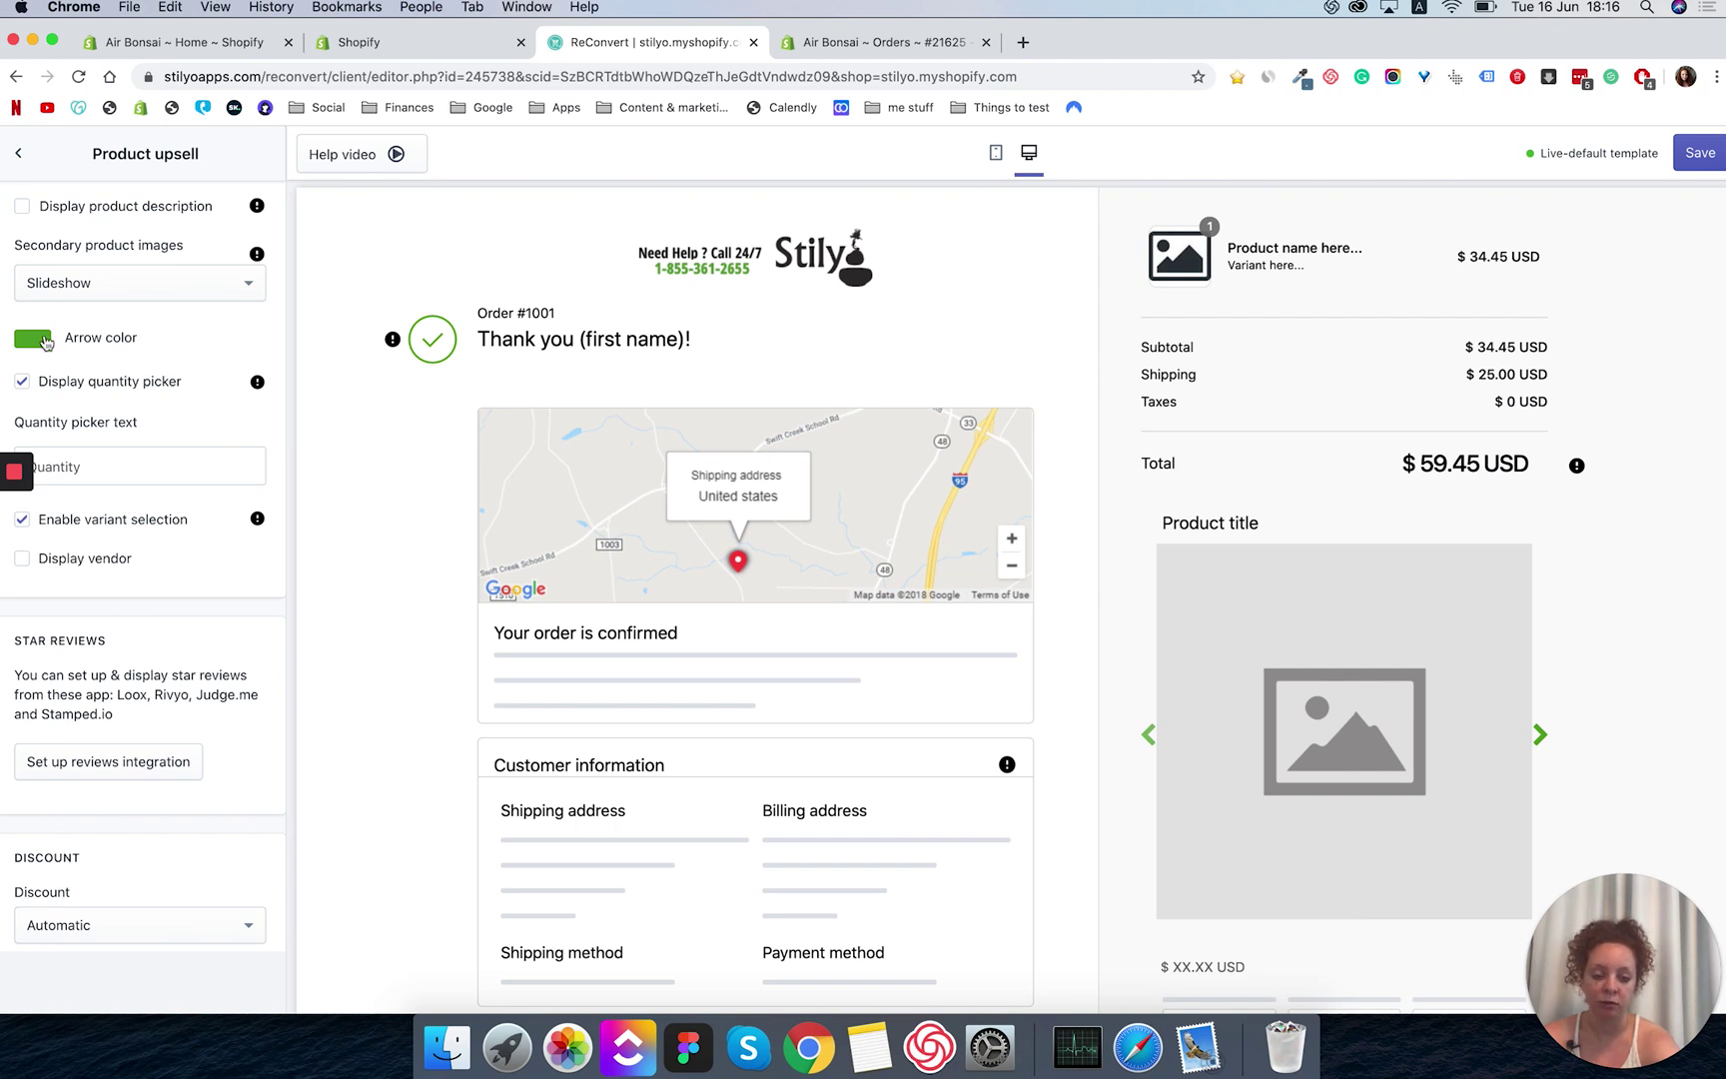
Show the secondary product images below the main image and check the layout in the preview.
left_click(154, 283)
left_click(127, 367)
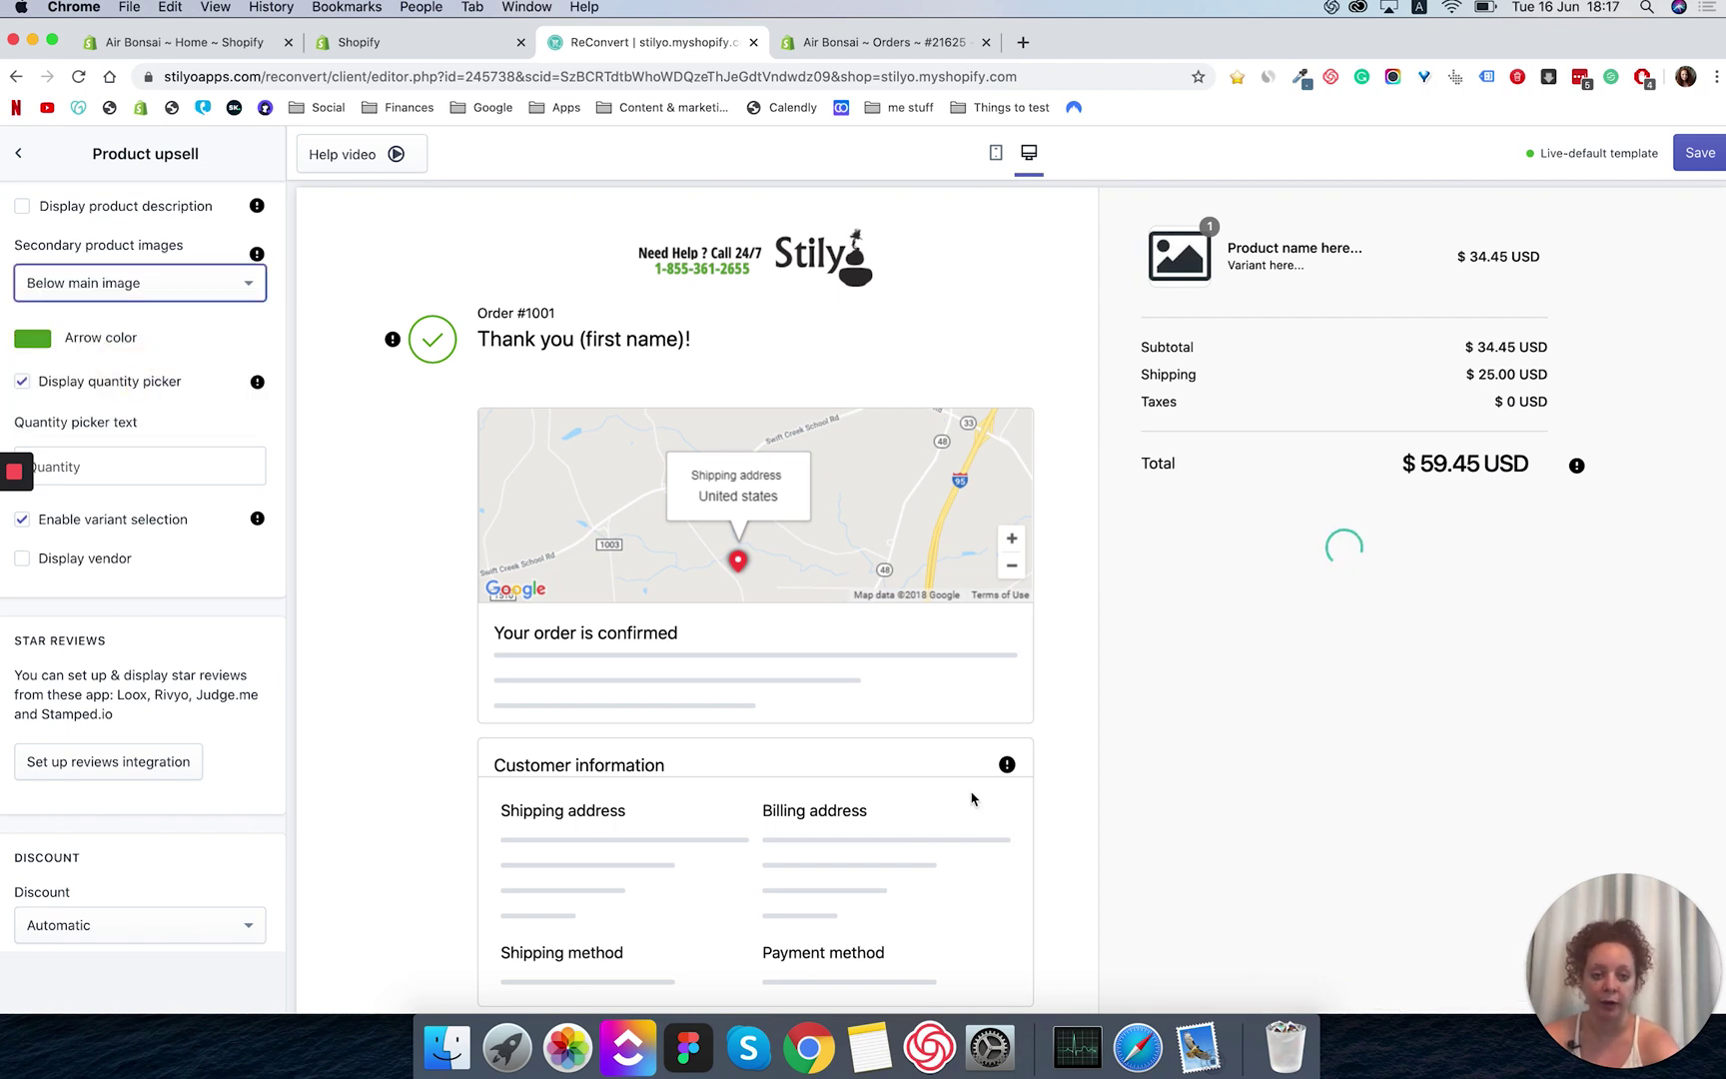
scroll(1207, 662, "down", 3)
scroll(1207, 661, "down", 1)
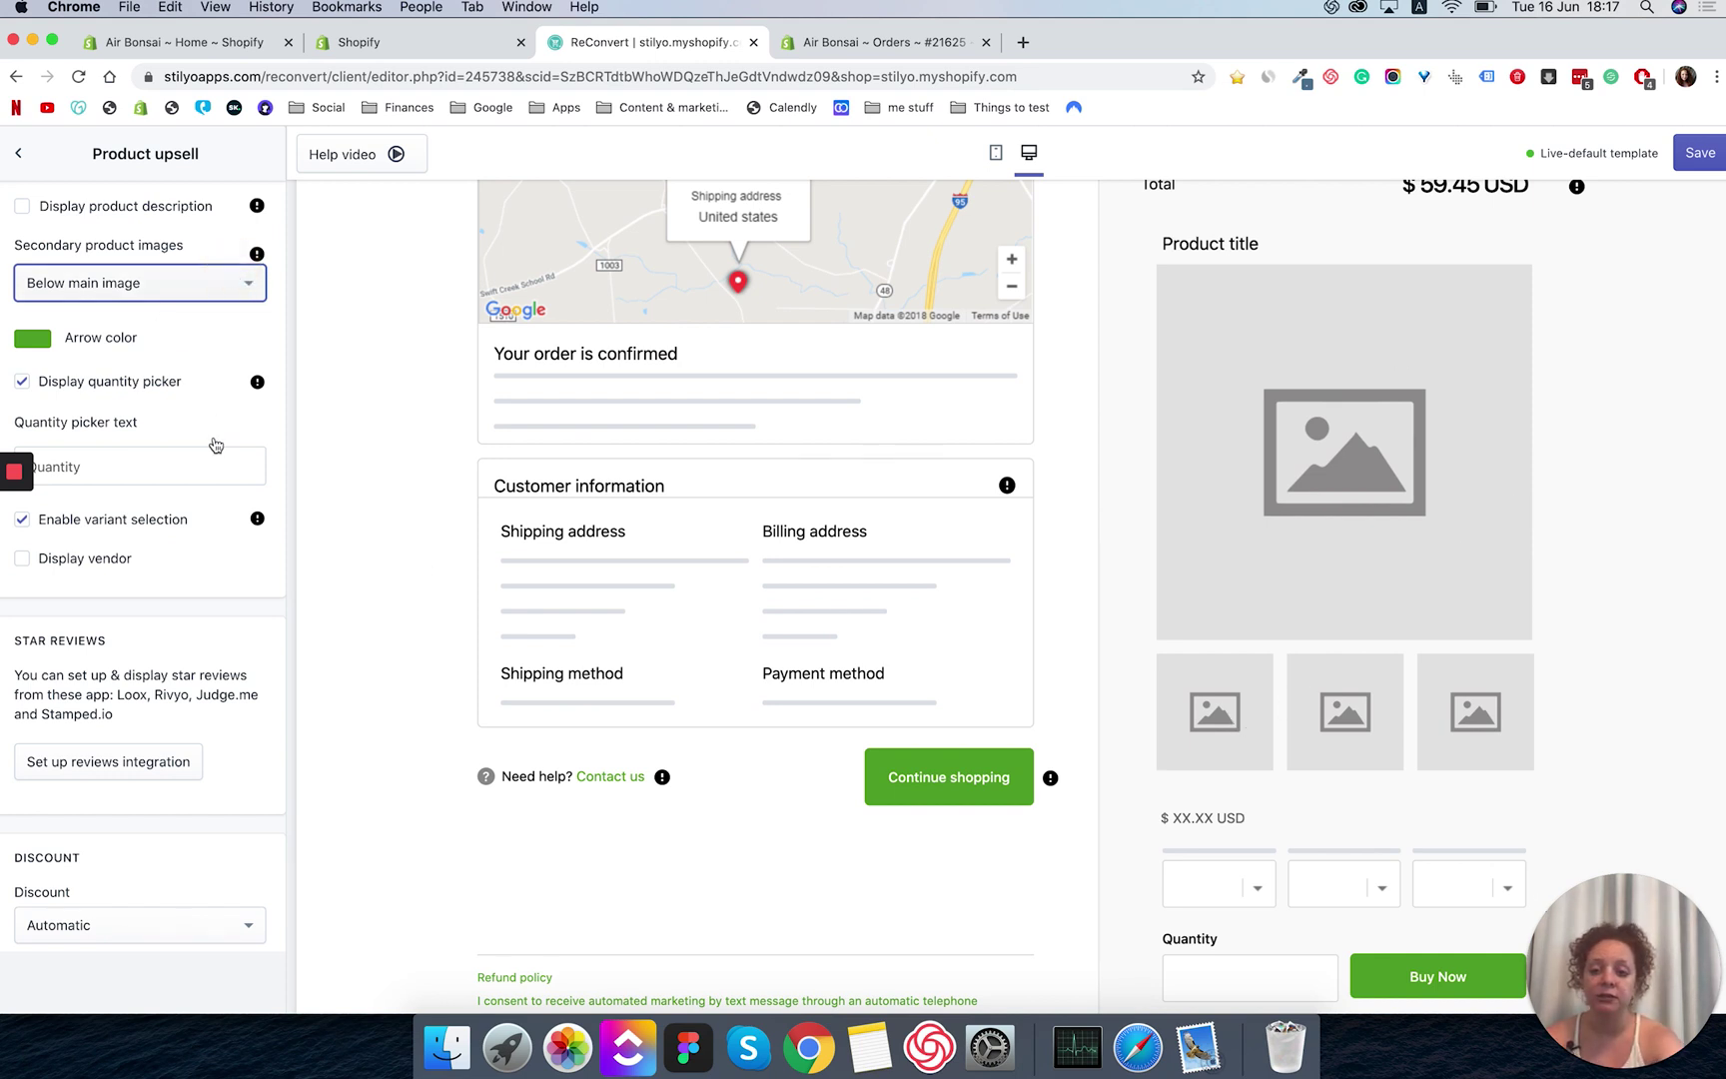
Hide the secondary product images, and set them back to Slideshow.
left_click(249, 291)
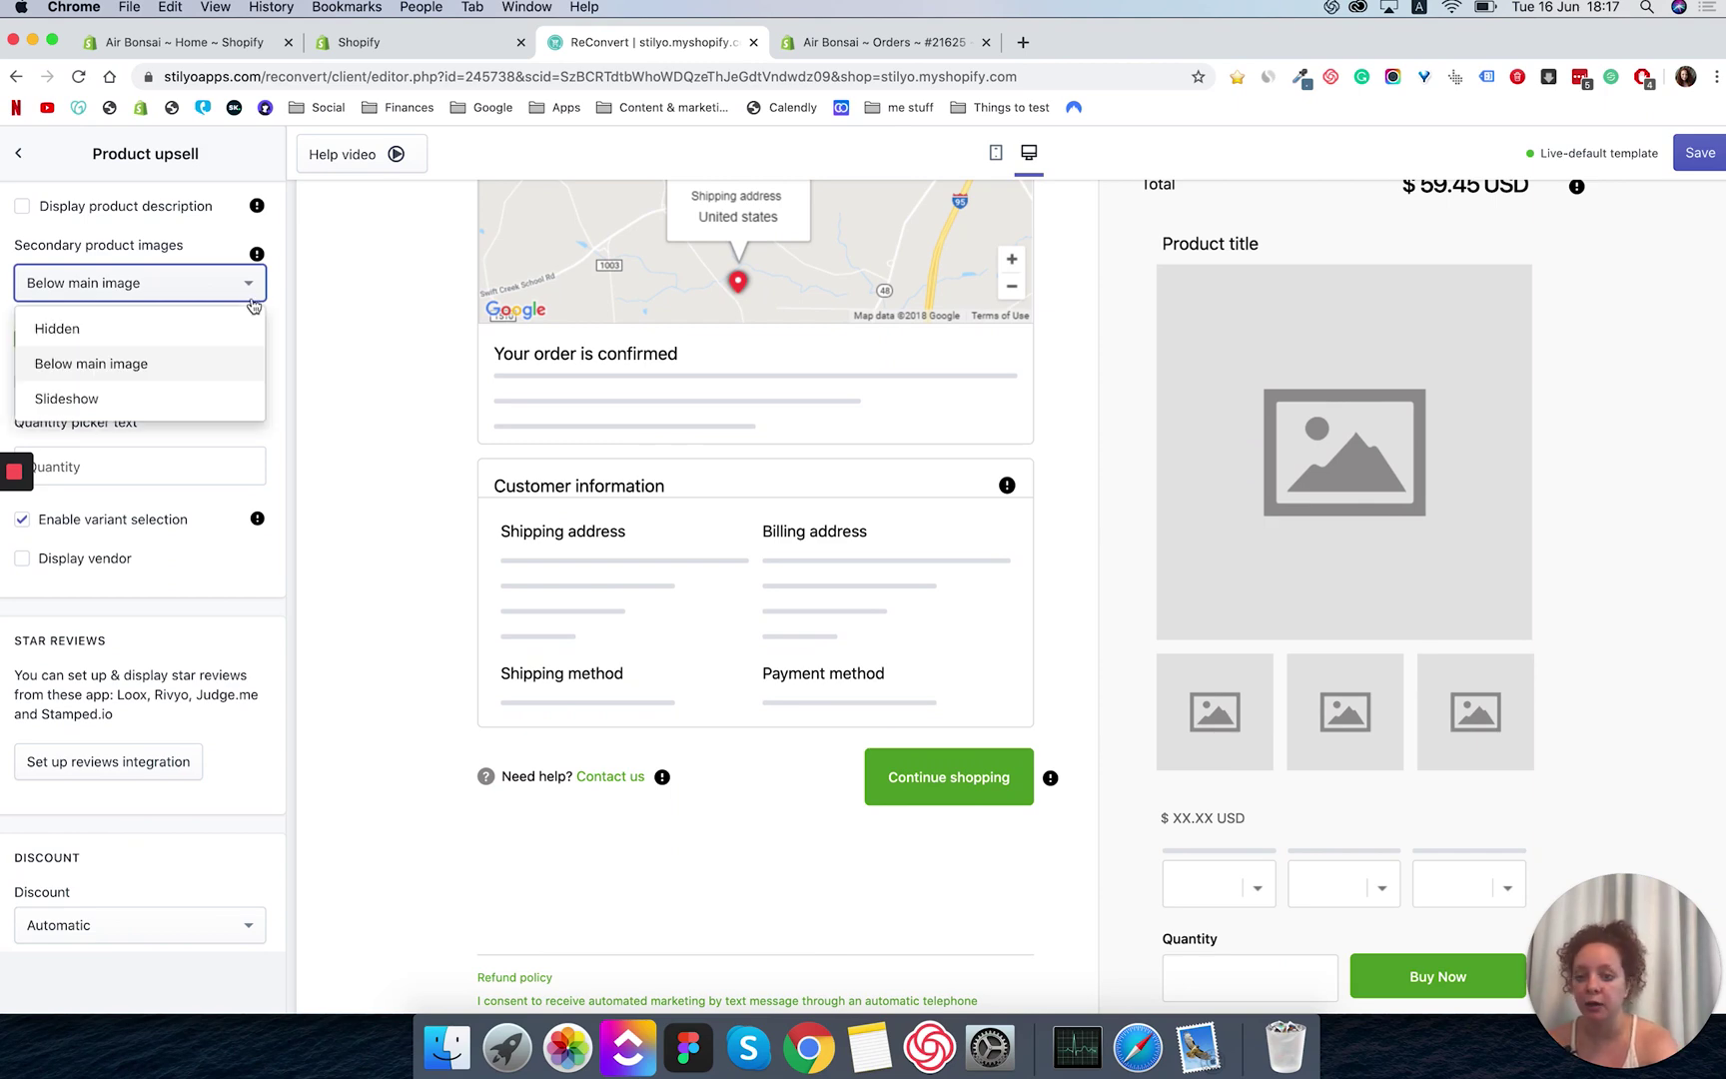
left_click(82, 328)
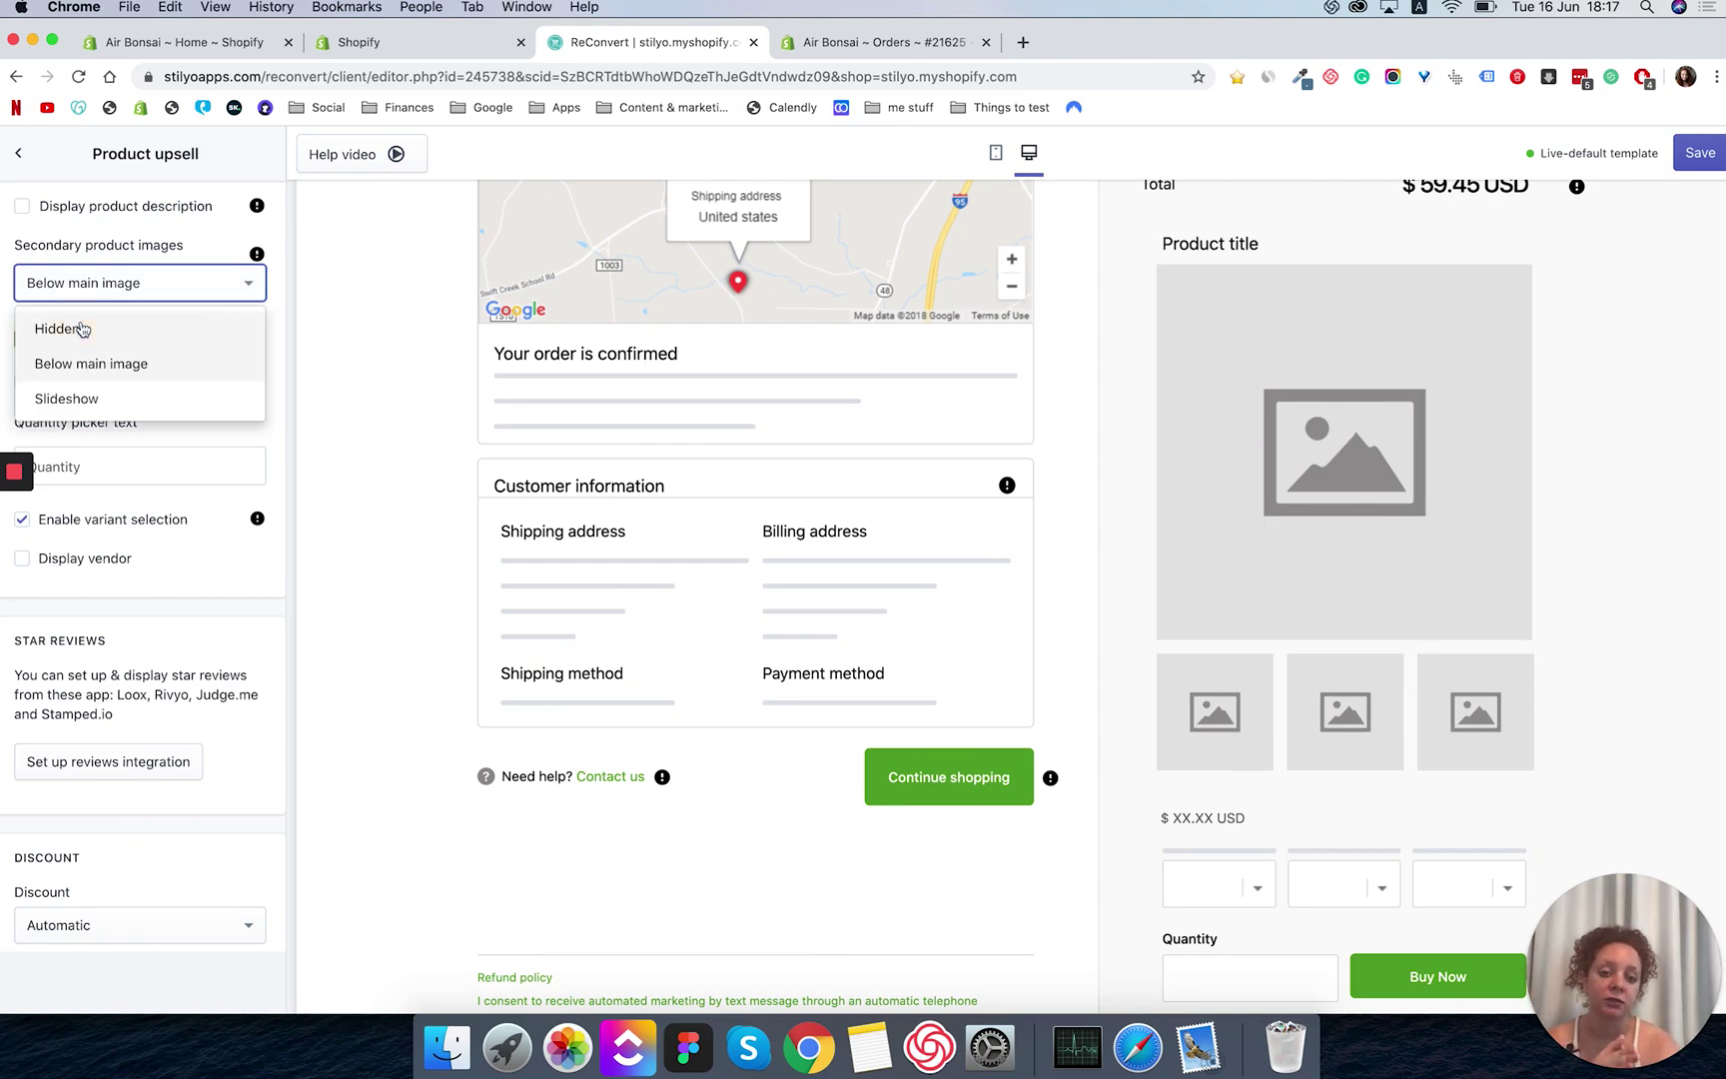
left_click(82, 329)
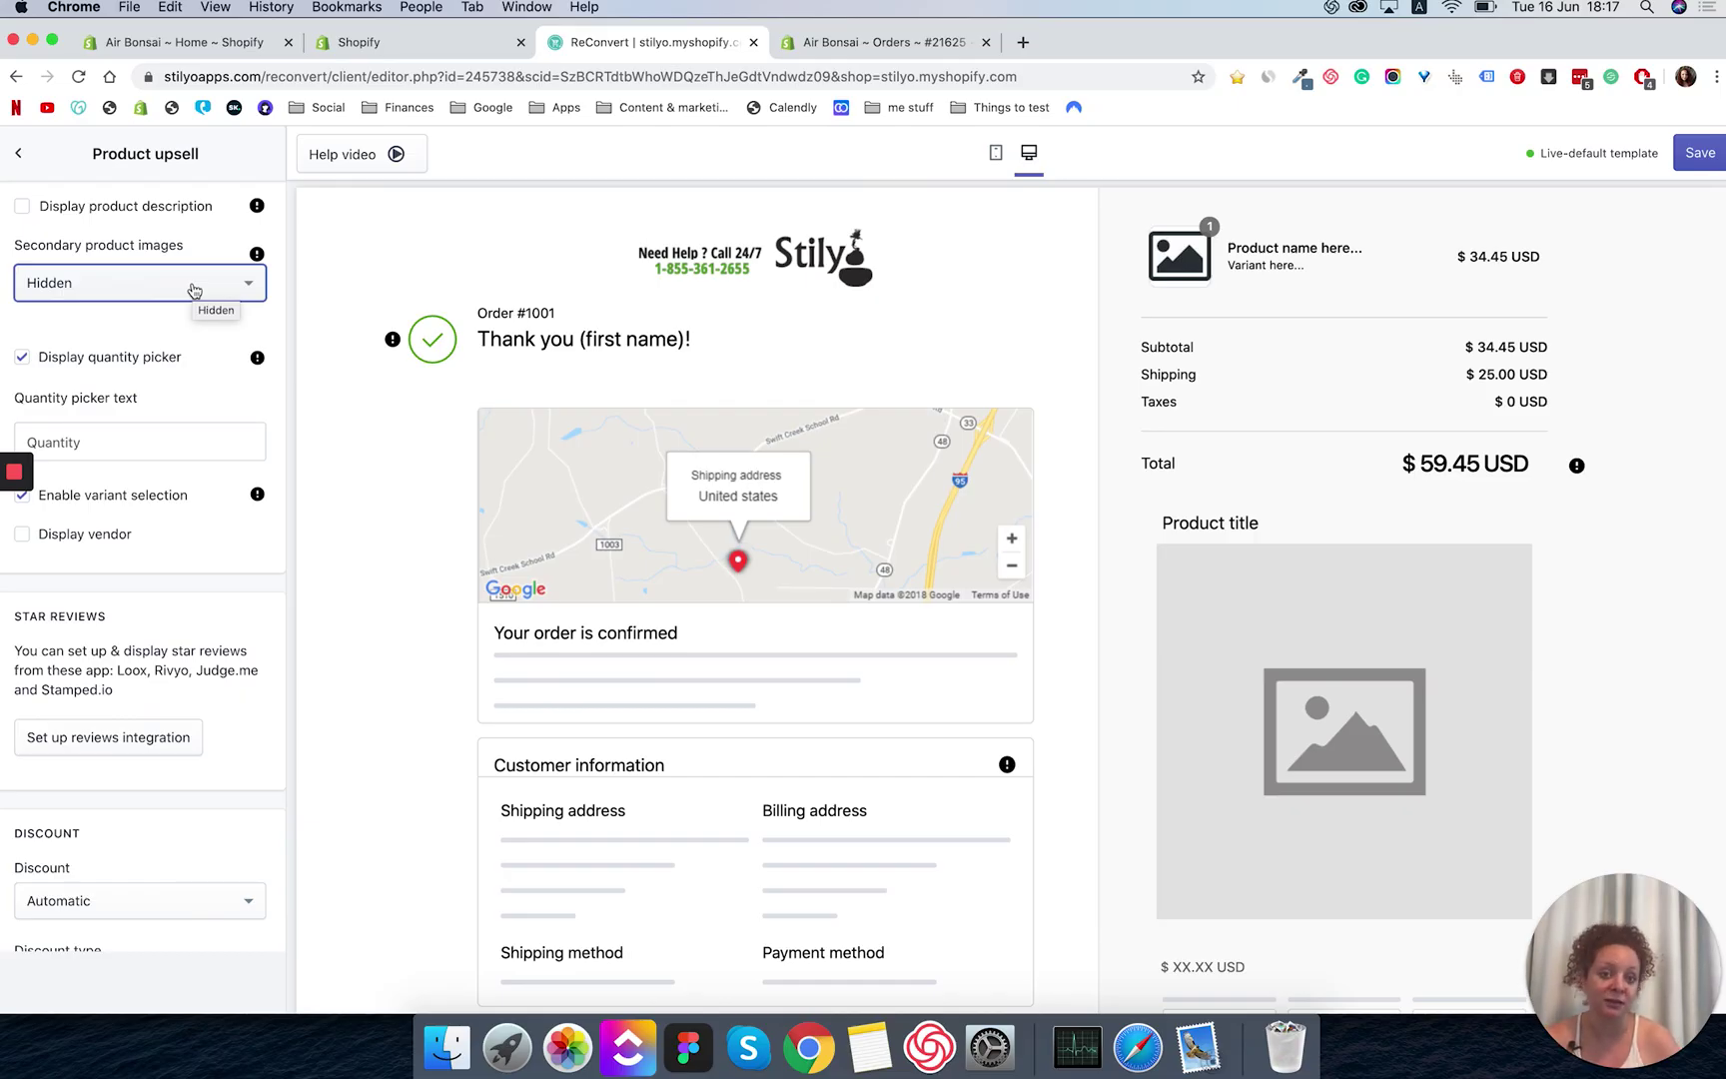
left_click(194, 290)
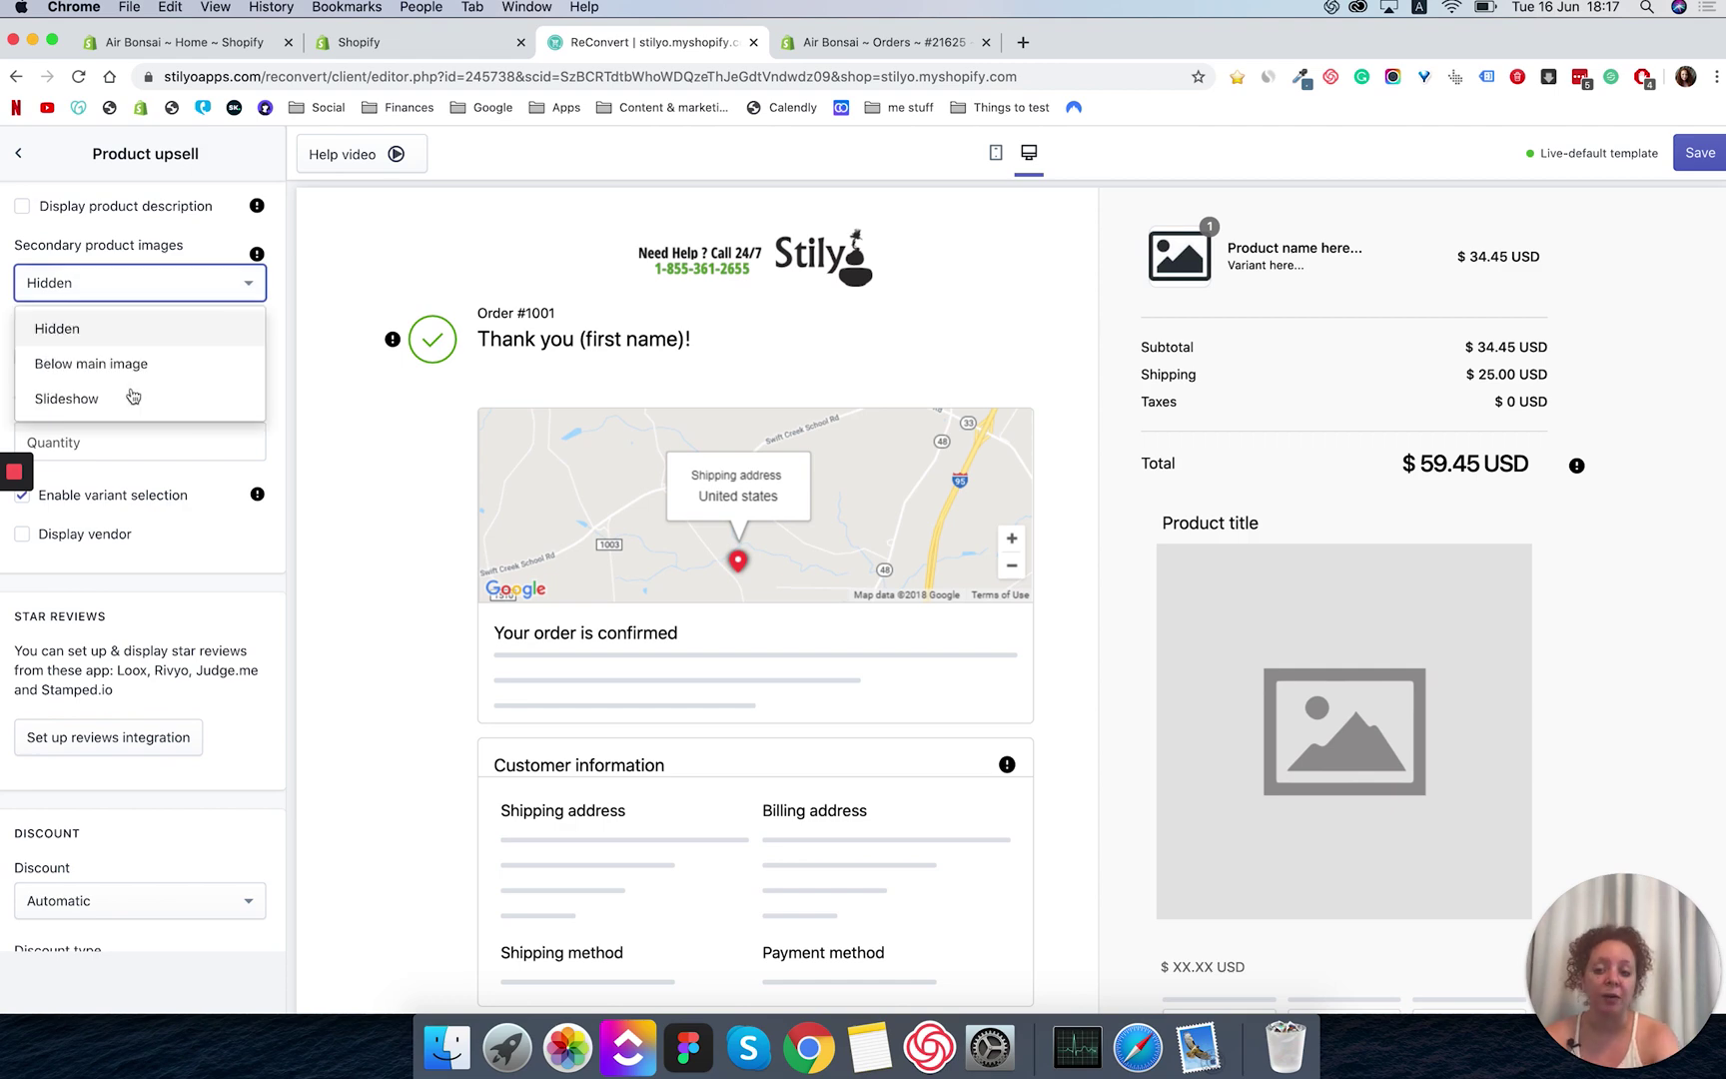
left_click(65, 402)
Inspect the quantity picker text setting and its matching Quantity label in the upsell preview.
scroll(140, 499, "down", 3)
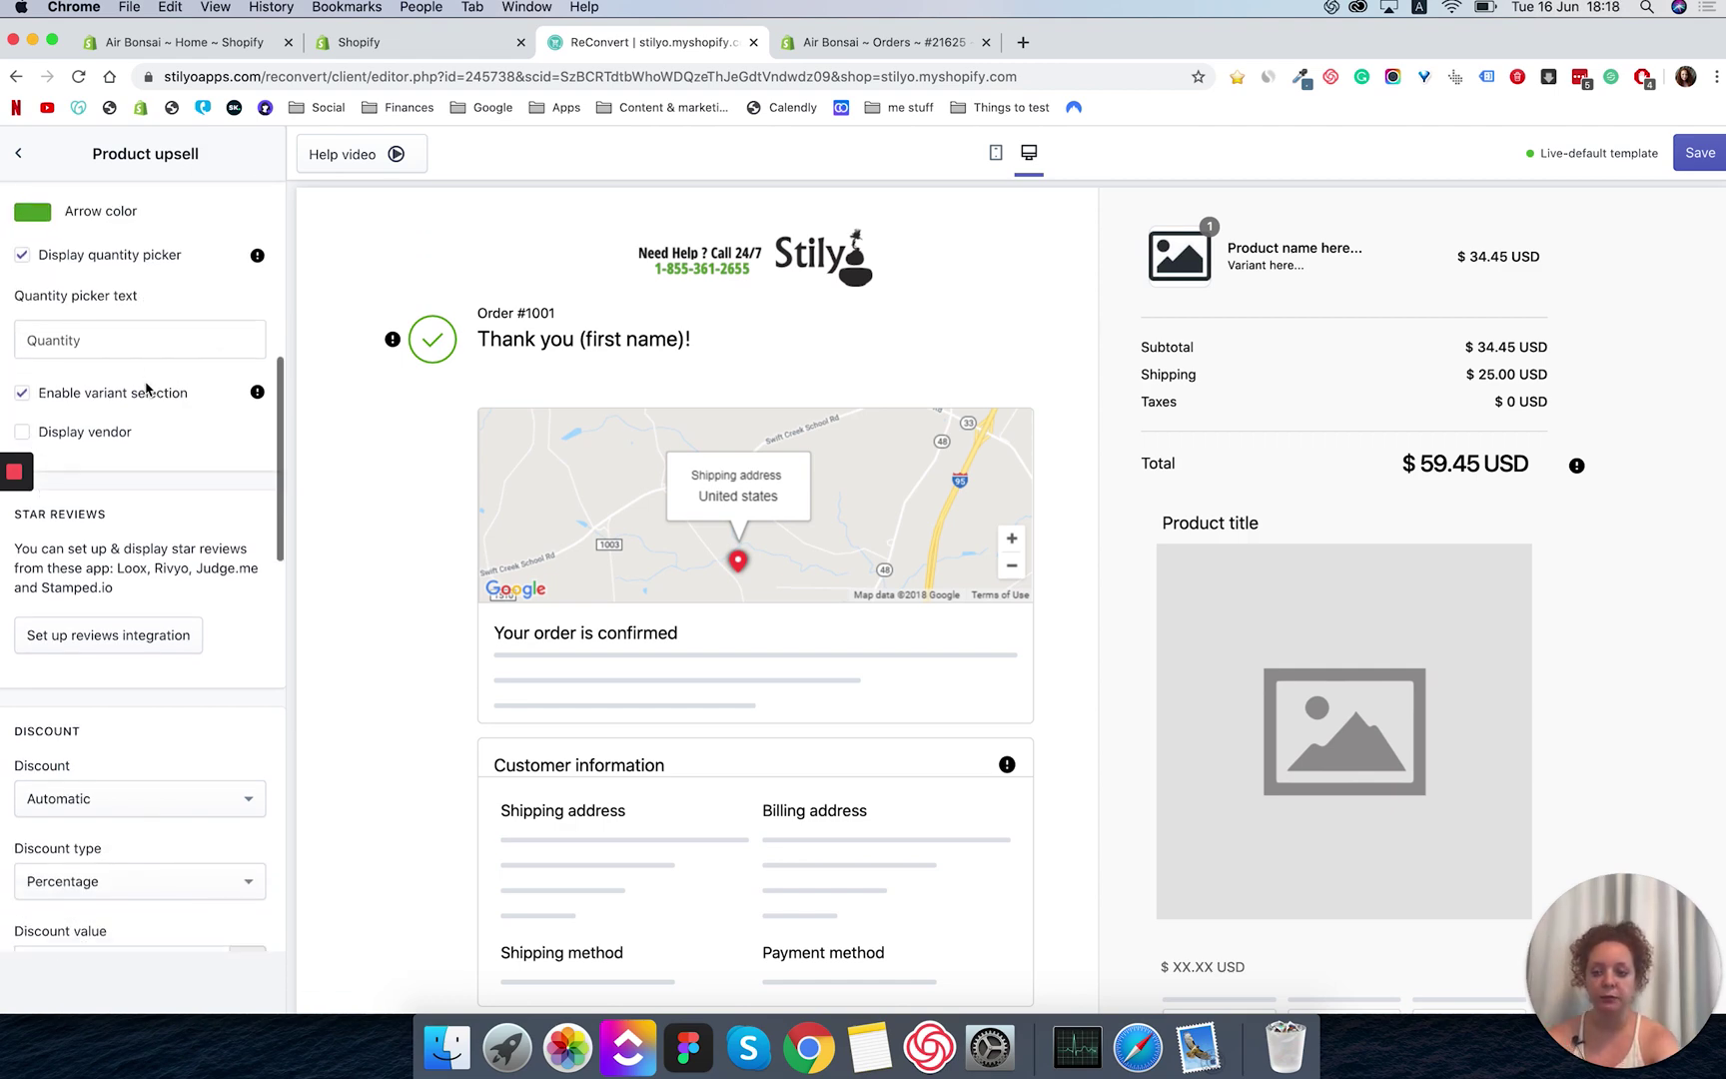
scroll(1111, 630, "down", 4)
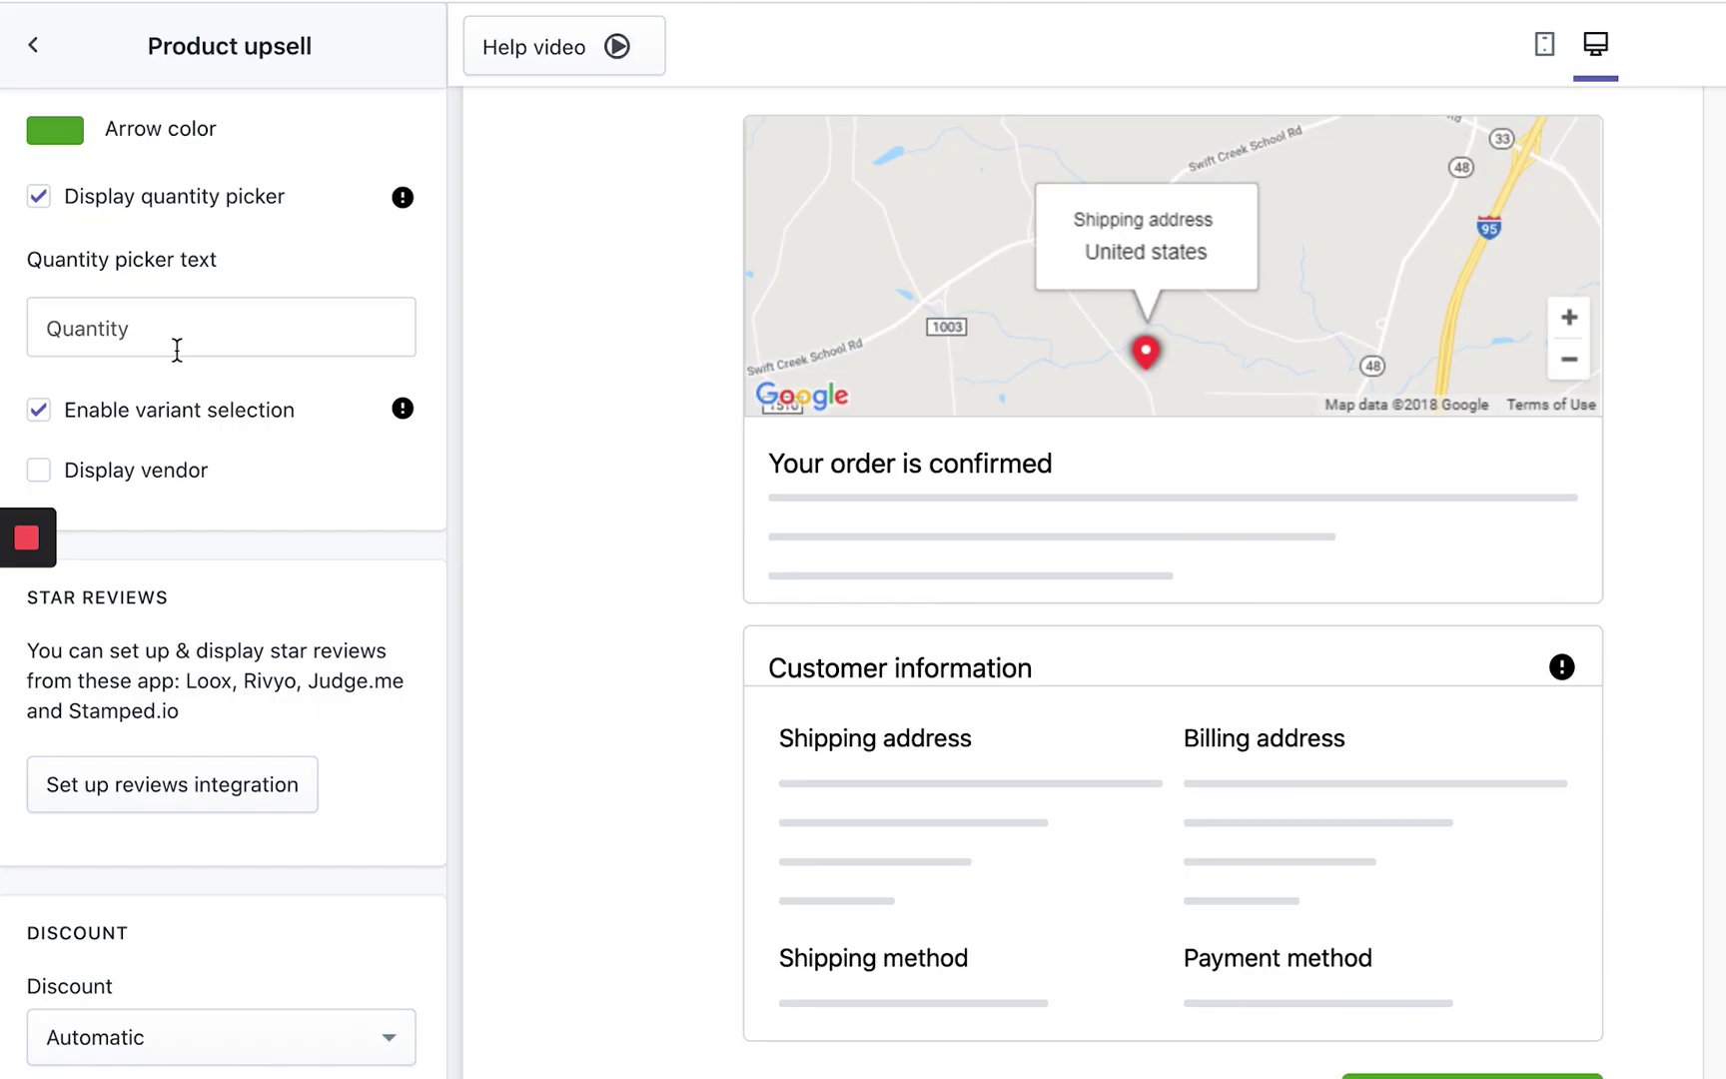
left_click(195, 330)
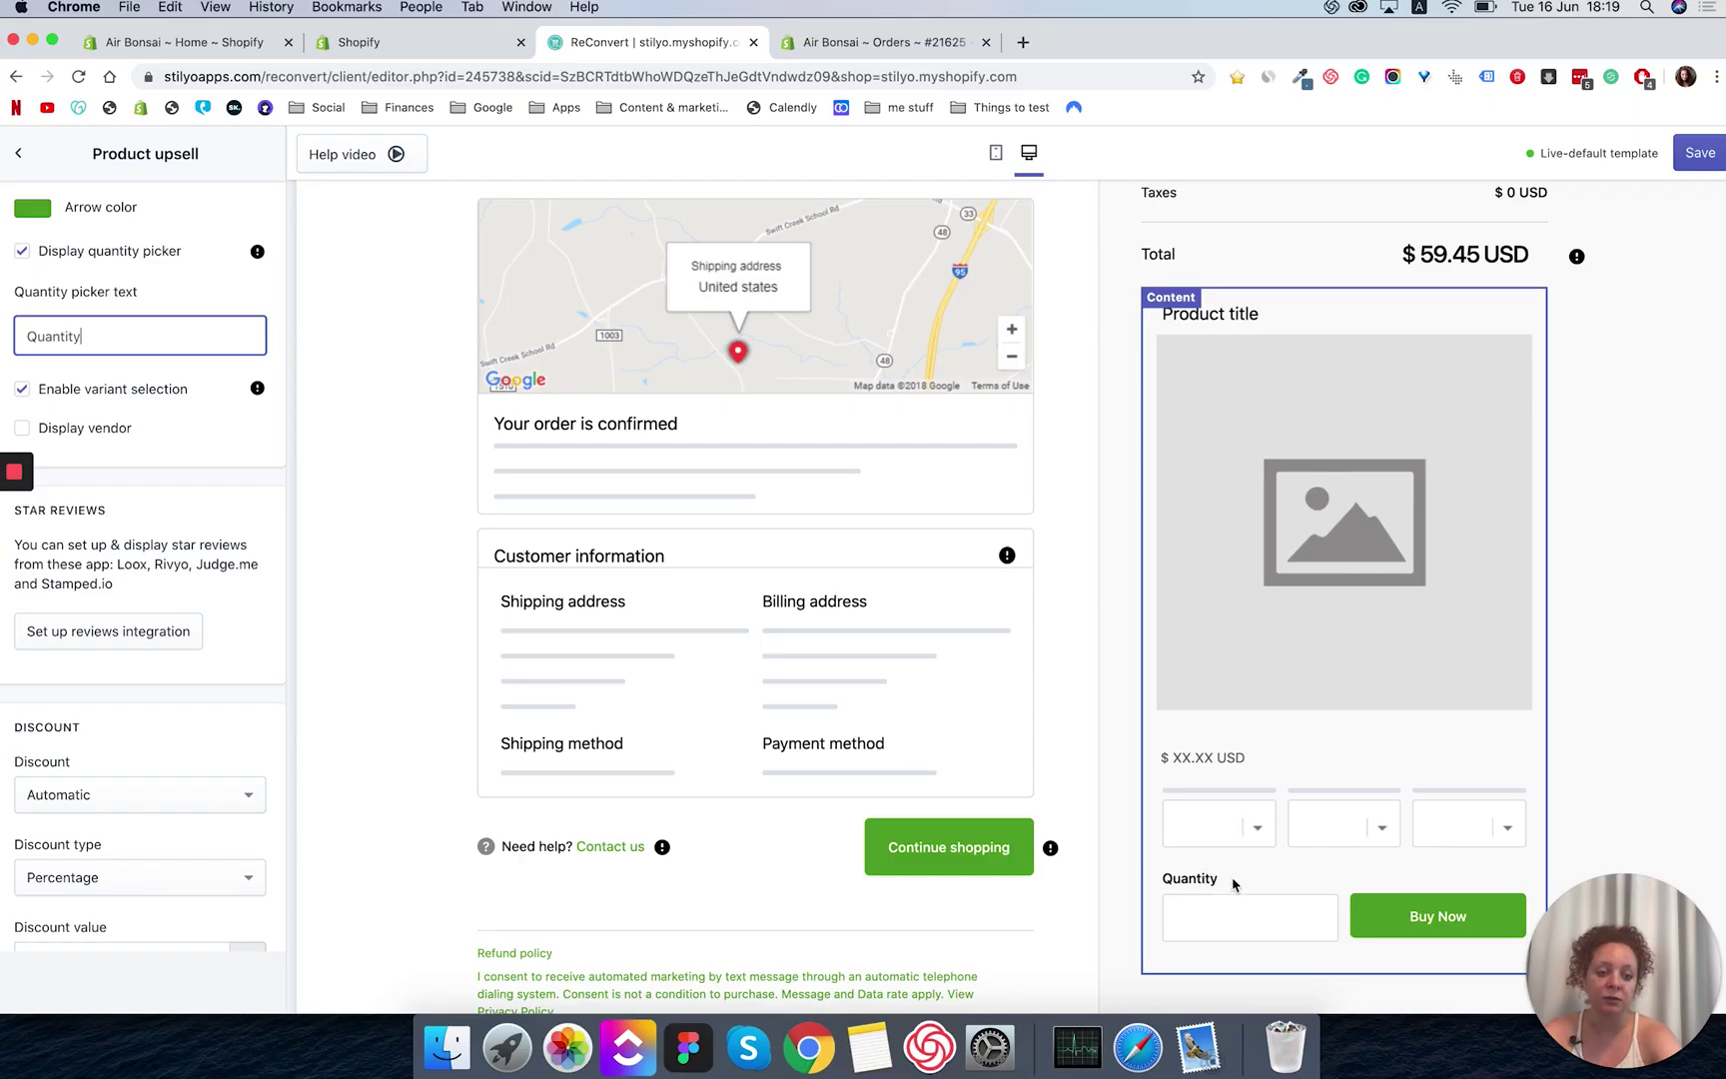
left_click_drag(1214, 881, 1172, 880)
left_click(1172, 881)
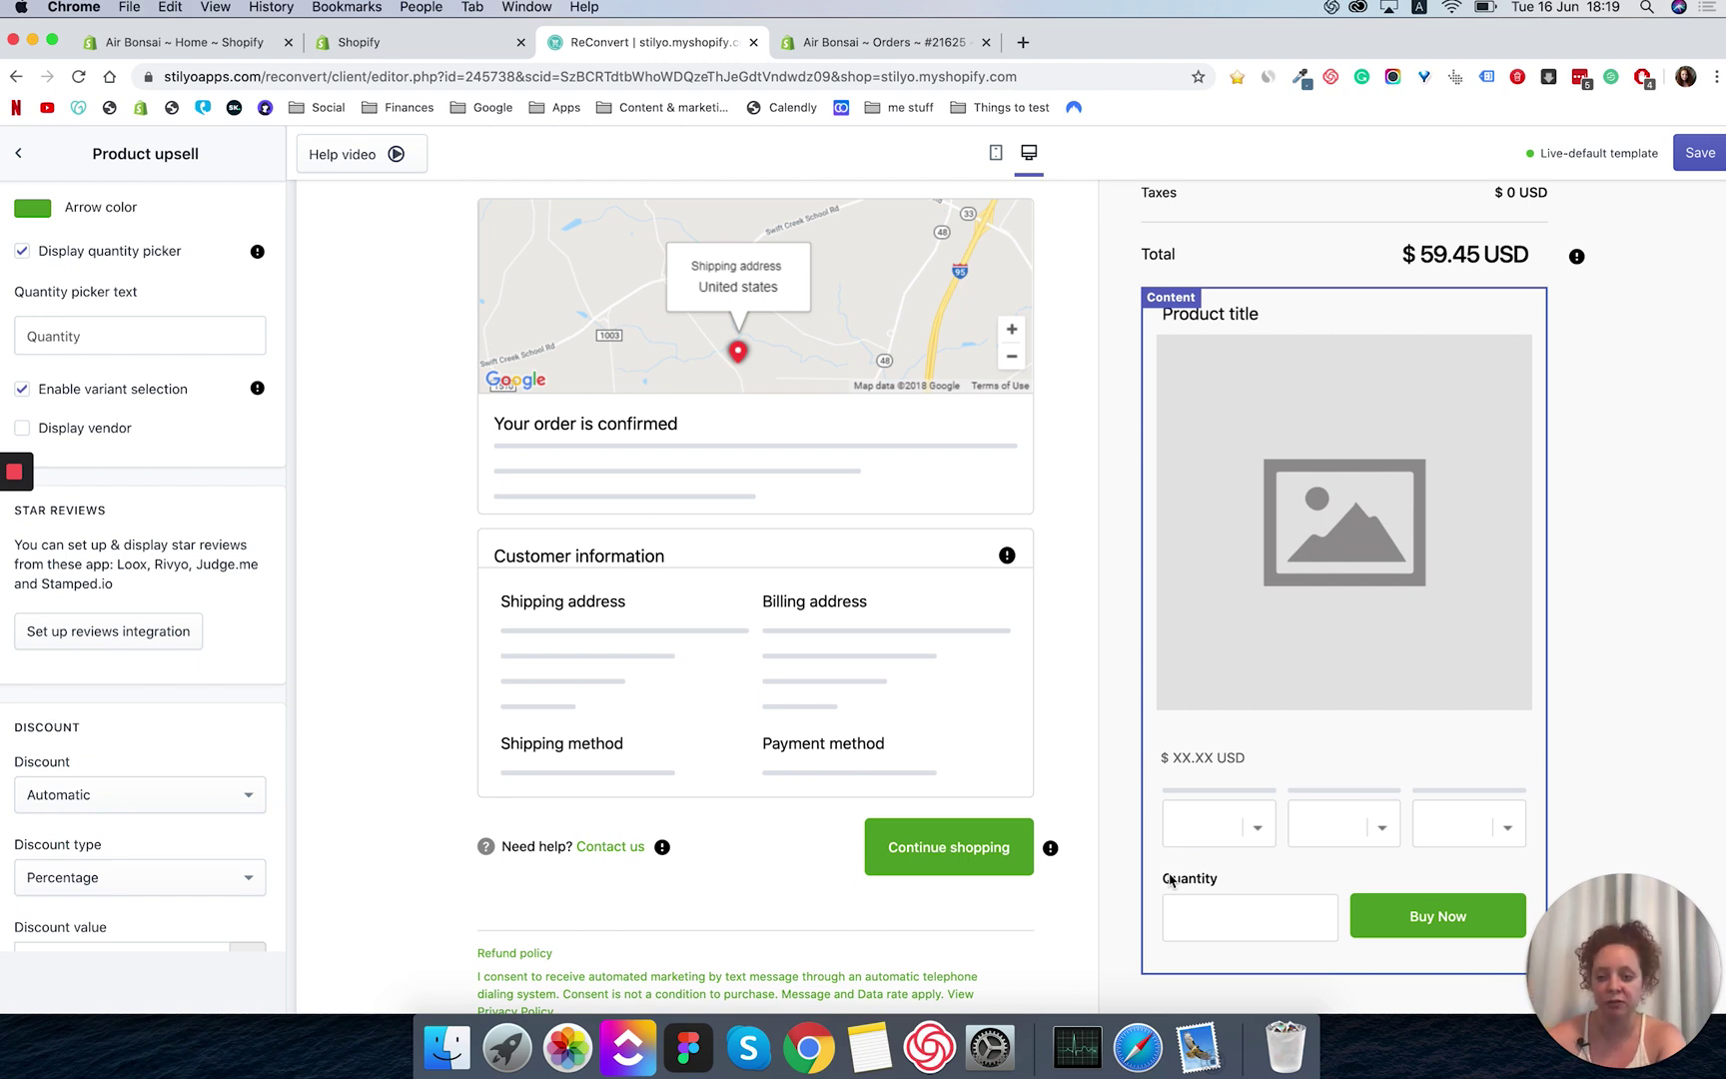
Turn off variant selection to see the upsell without variant pickers, and turn it back on.
left_click(24, 394)
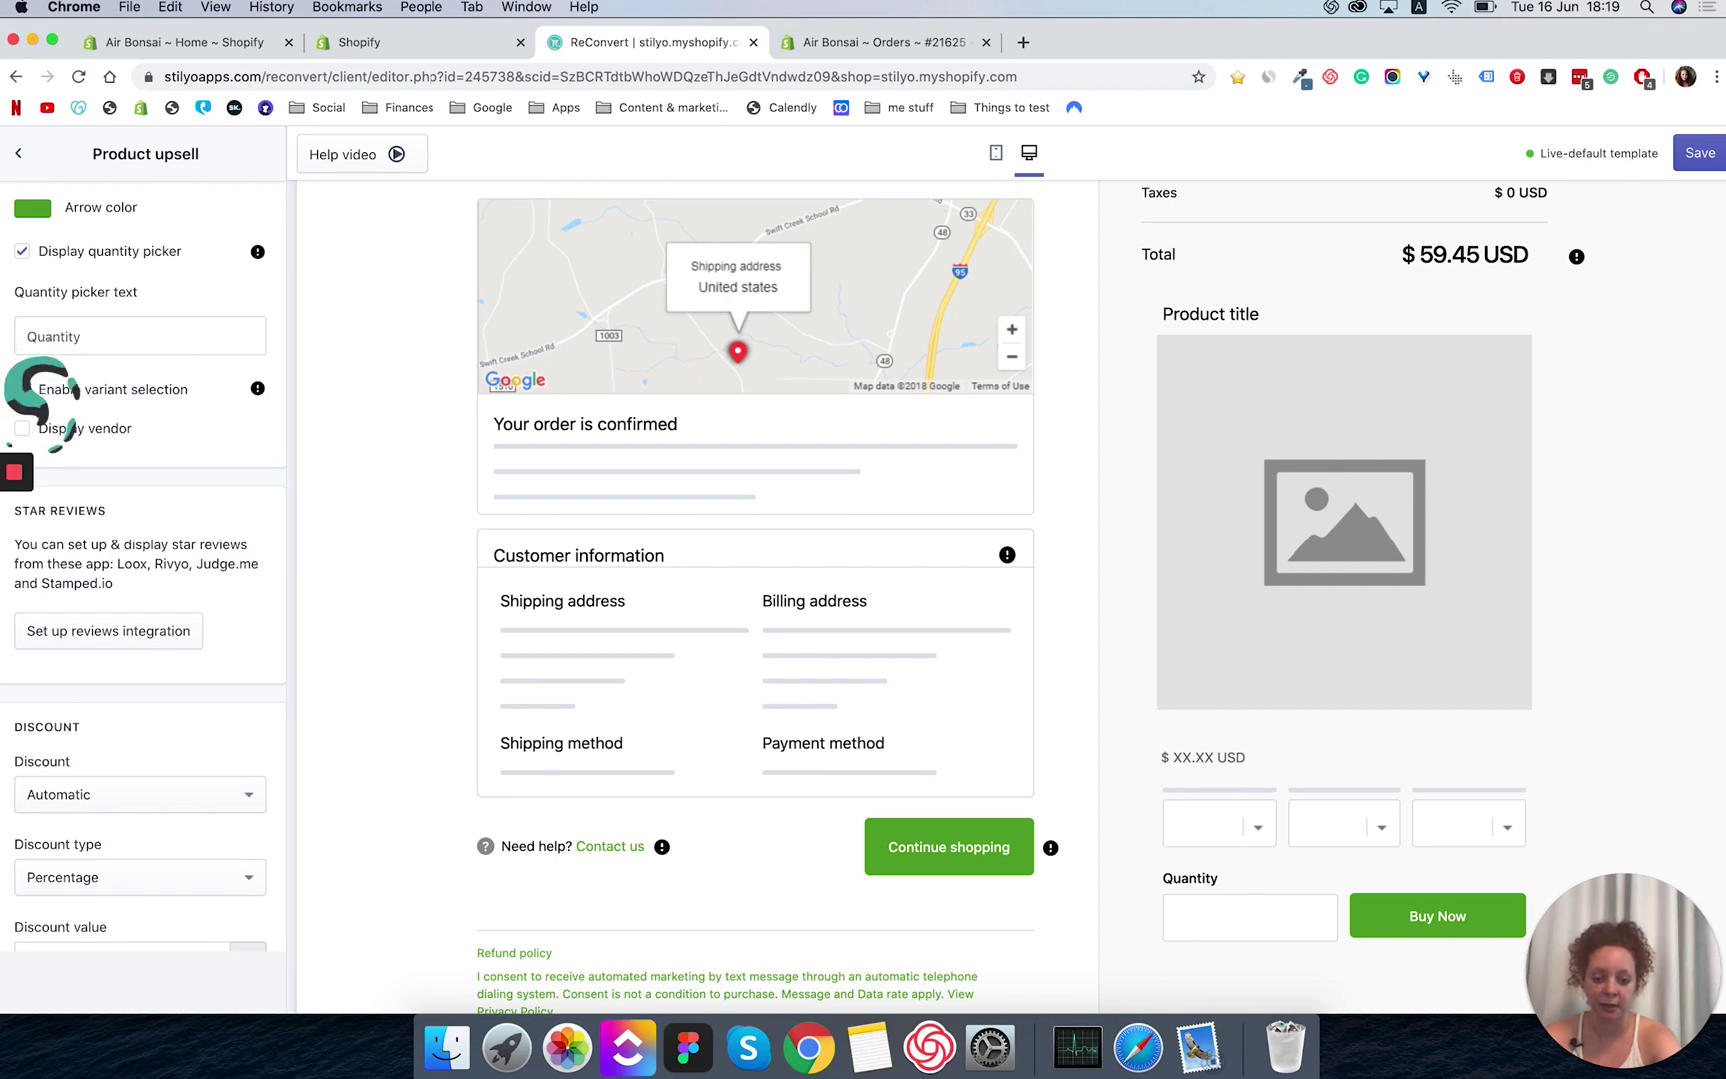
scroll(1414, 844, "down", 5)
scroll(1413, 851, "up", 3)
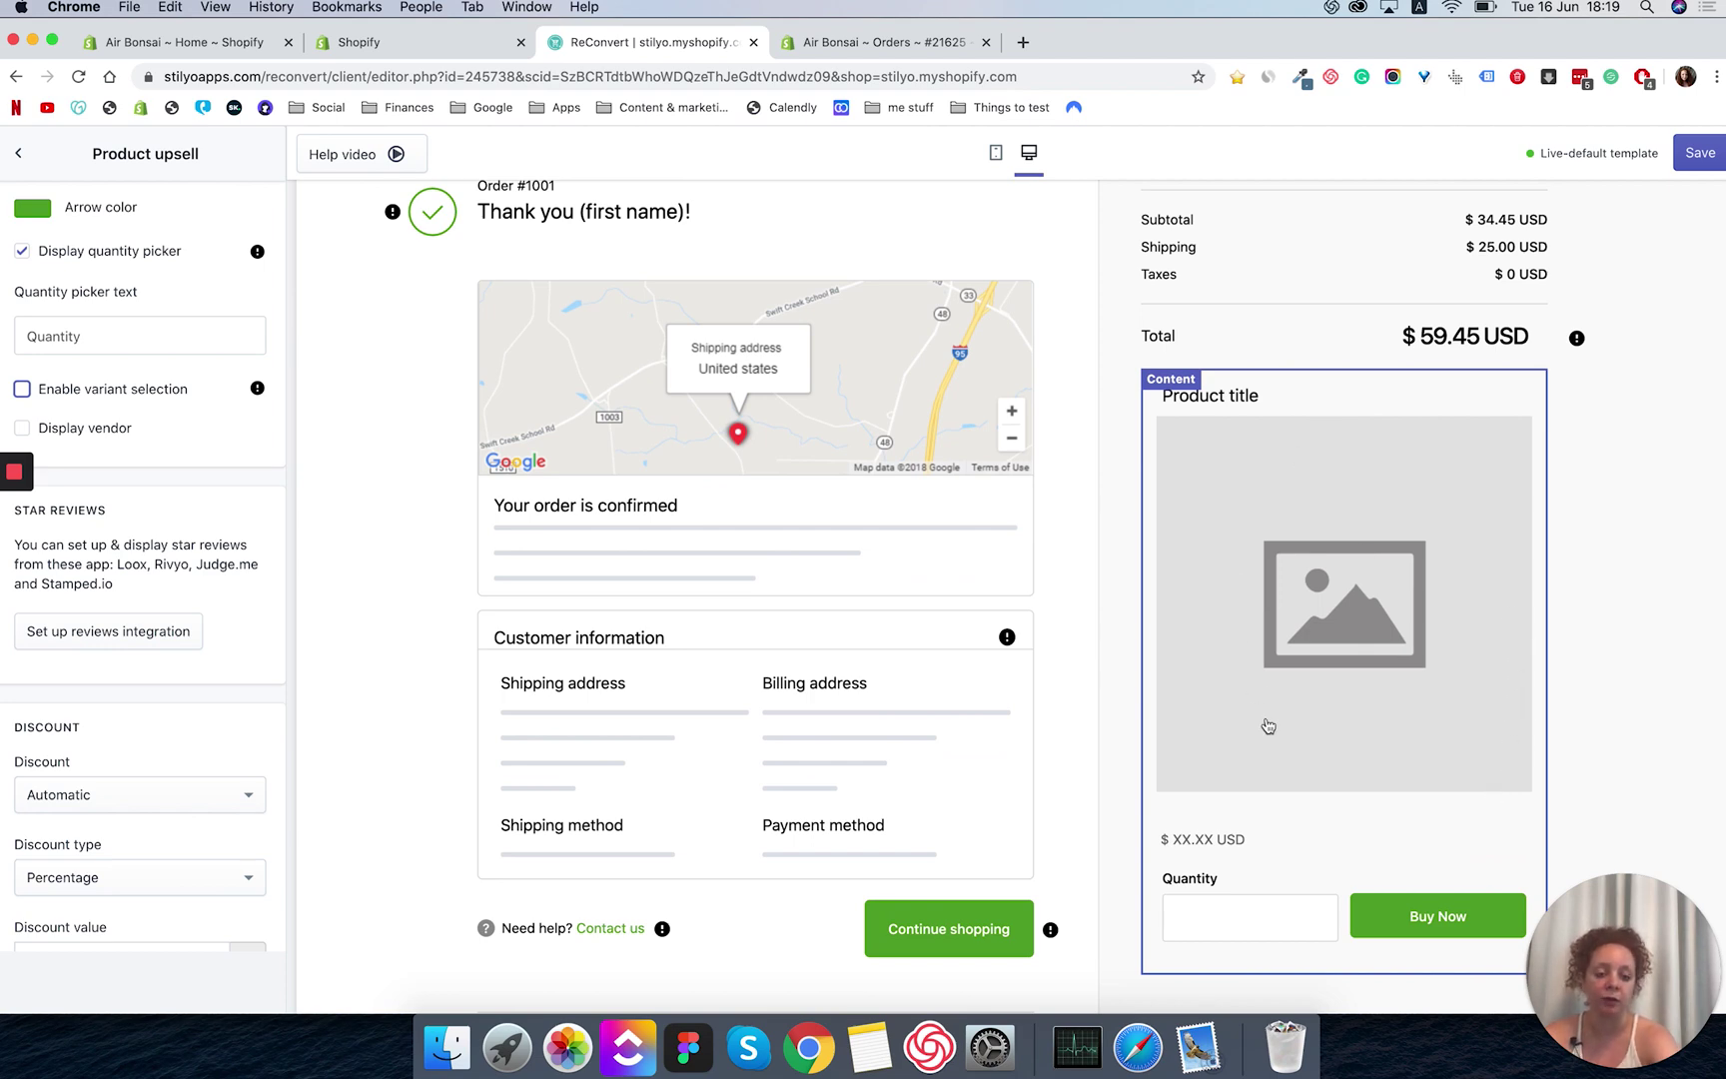
left_click(78, 392)
scroll(1207, 799, "down", 5)
scroll(1466, 766, "up", 1)
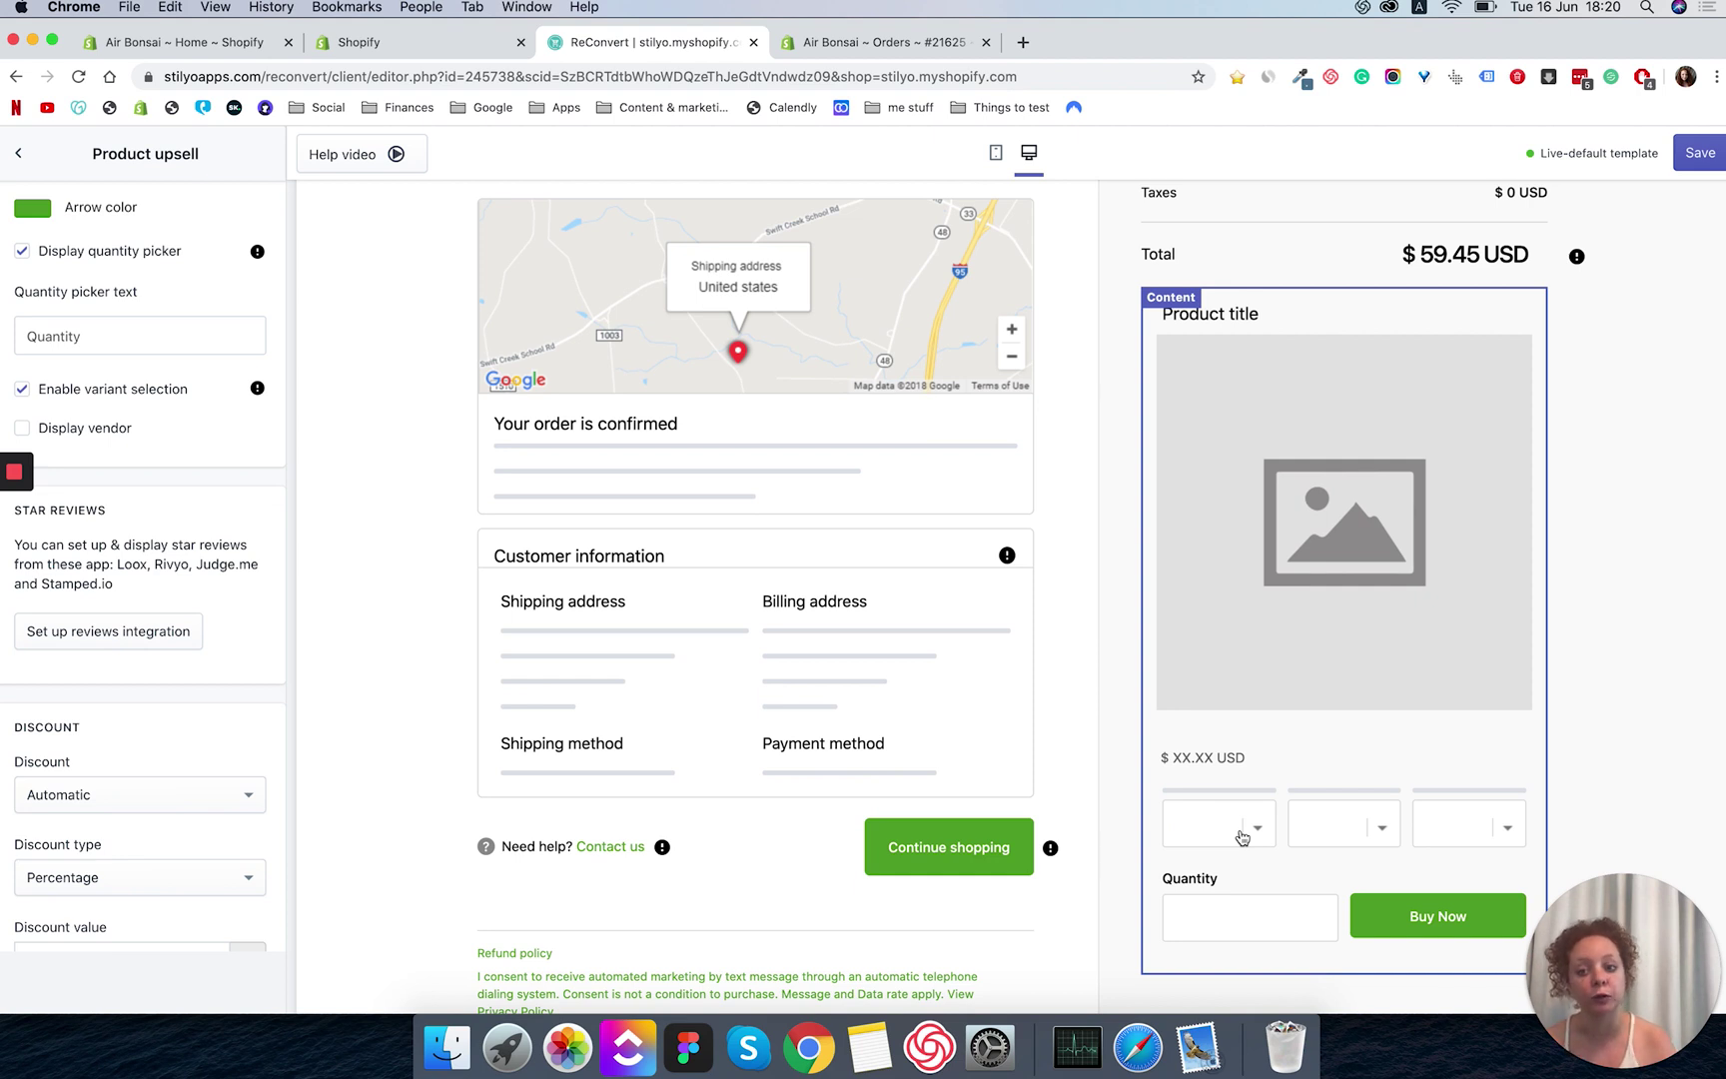
Display the vendor in the upsell to see where it appears, and hide it again.
left_click(22, 430)
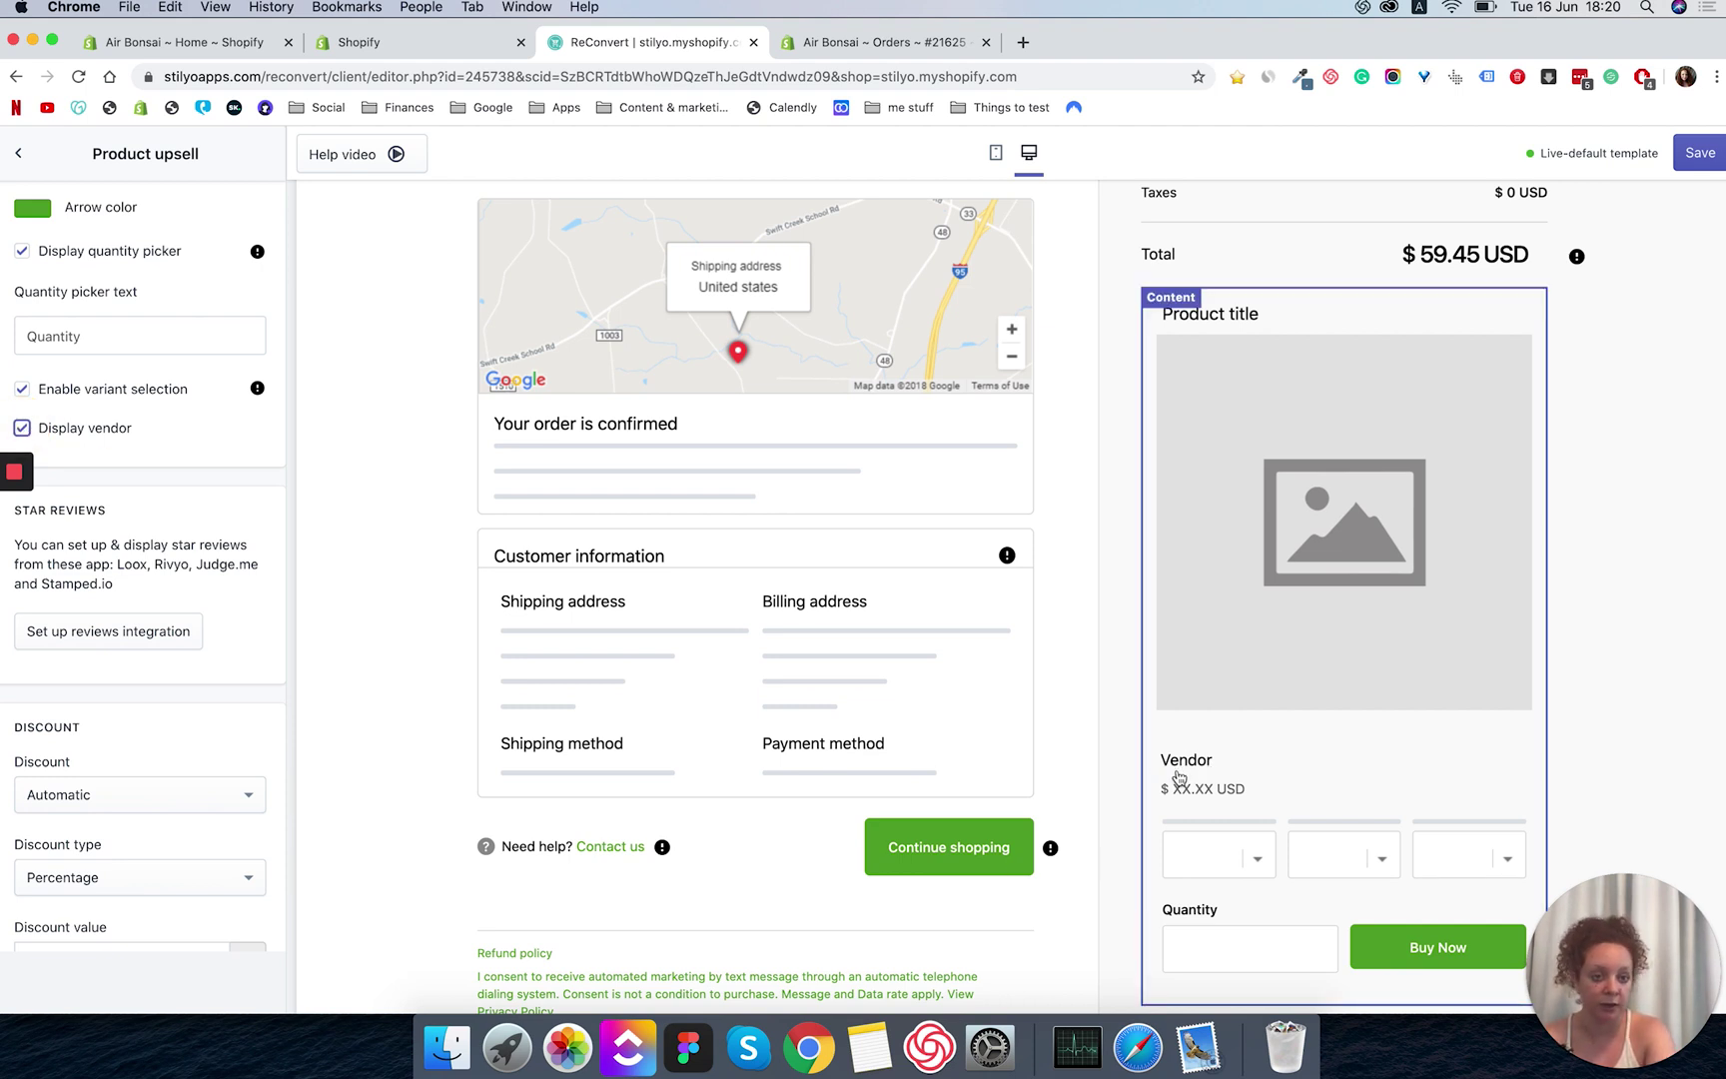
left_click(98, 431)
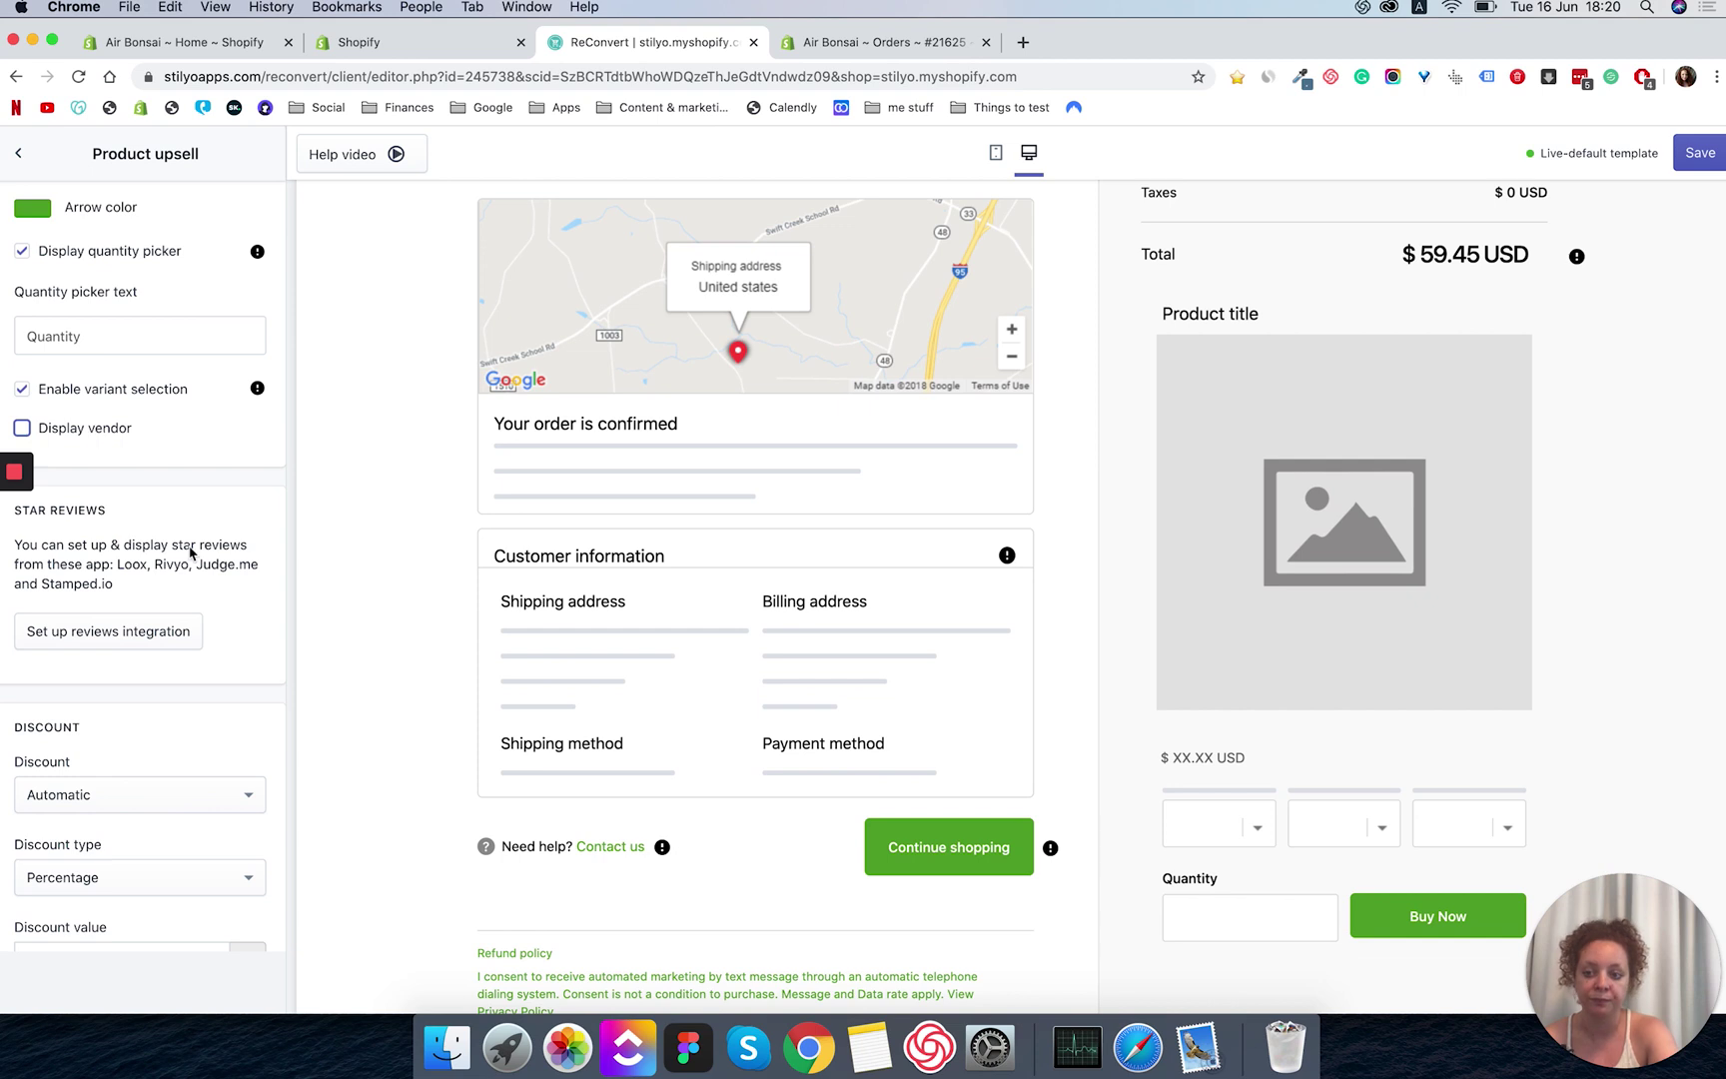
Display star reviews from the Loox app in the product upsell and check them in the preview.
scroll(192, 549, "down", 2)
scroll(190, 549, "down", 2)
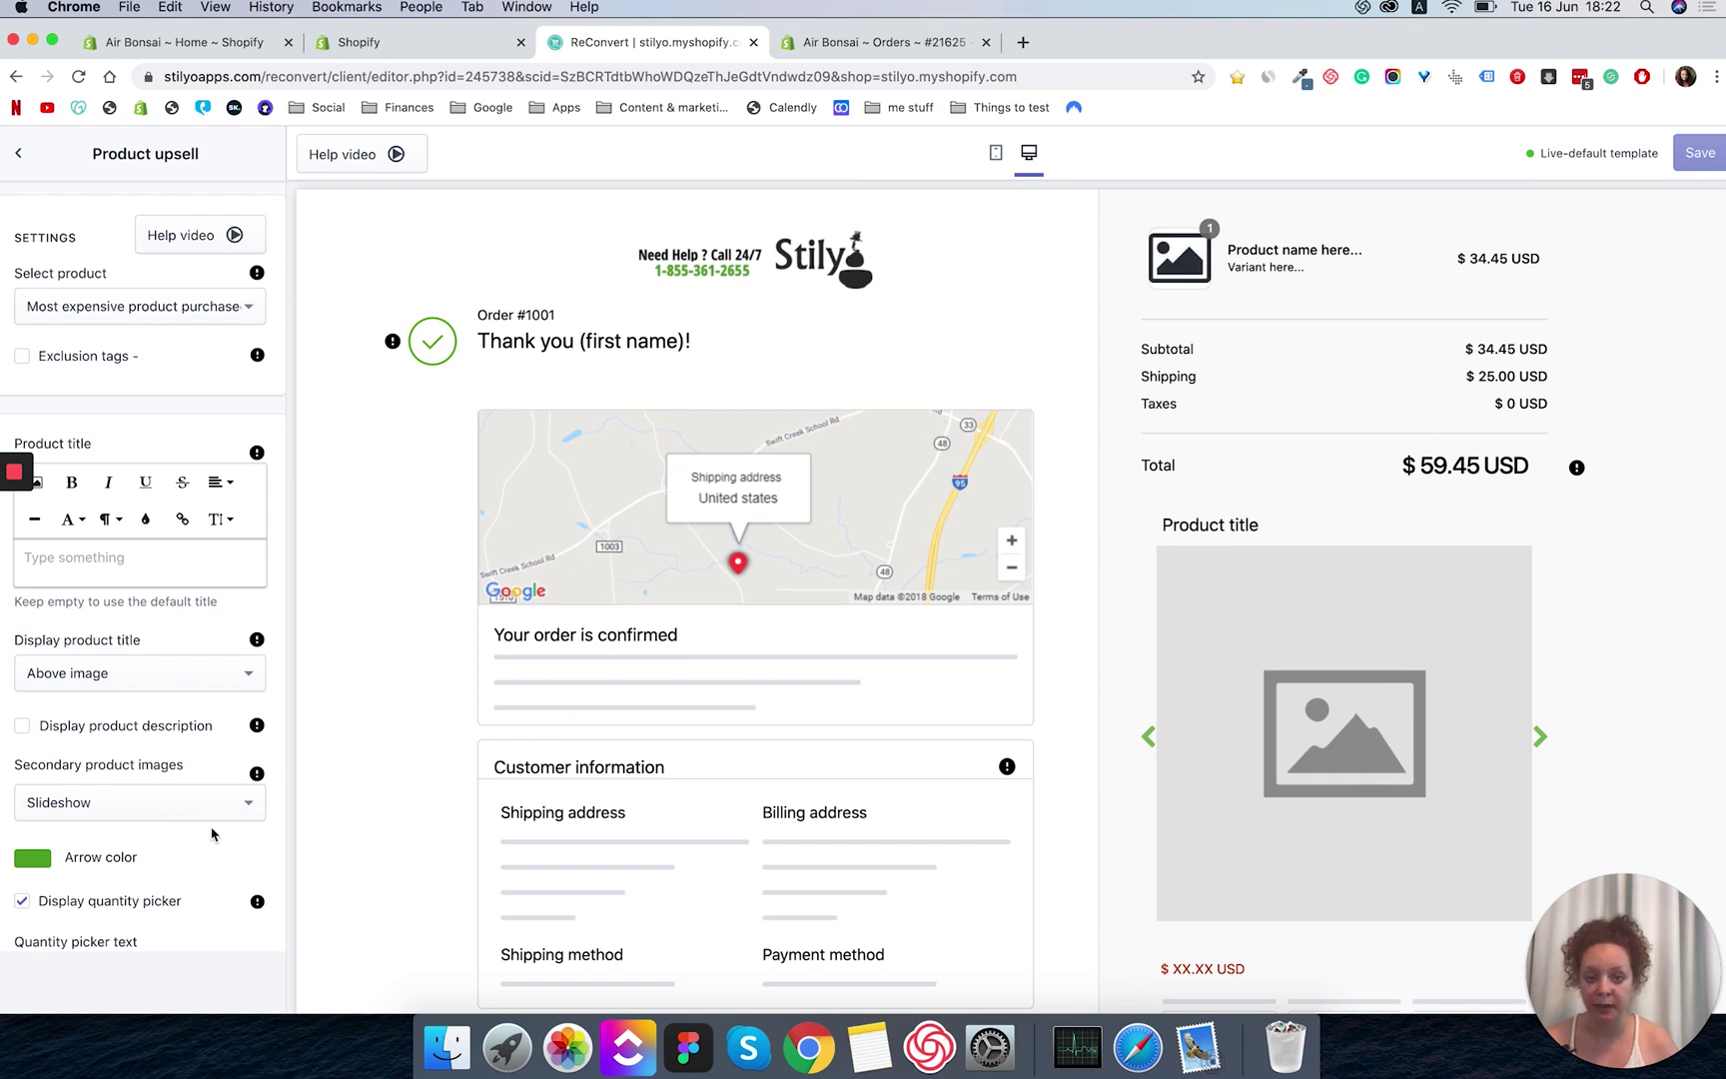
scroll(212, 834, "down", 10)
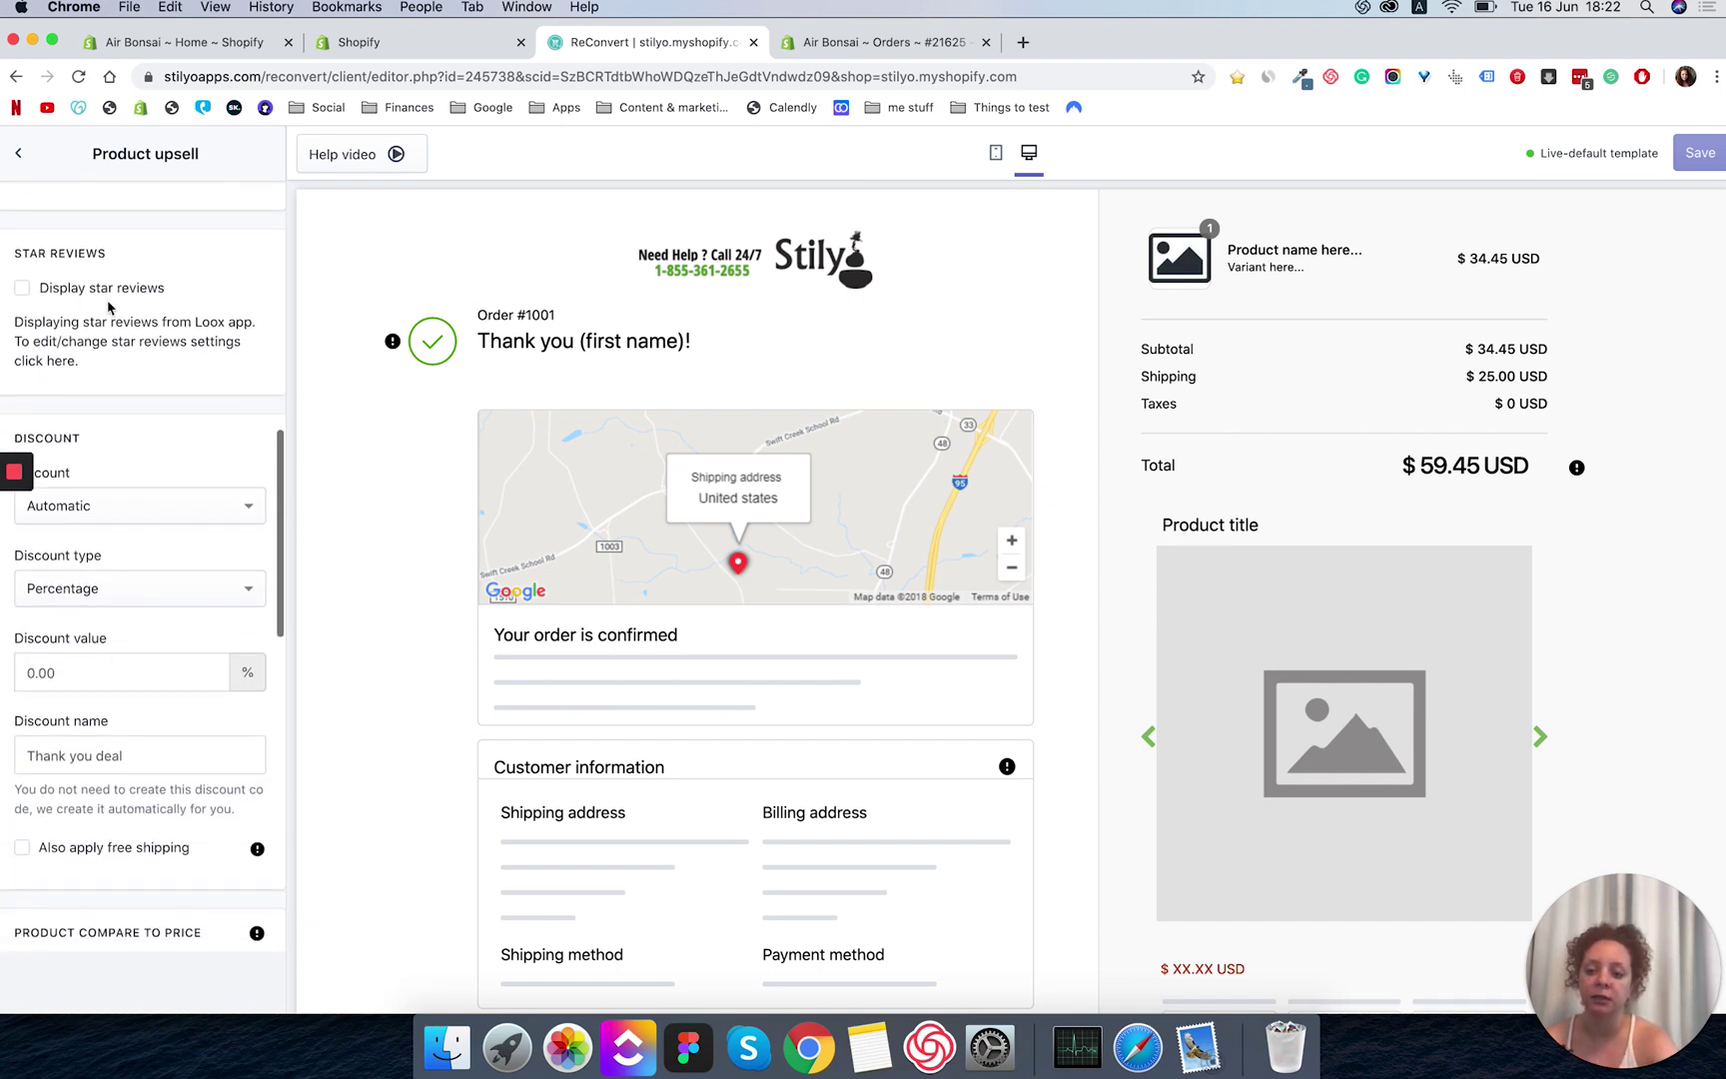
left_click(22, 288)
scroll(1117, 835, "down", 3)
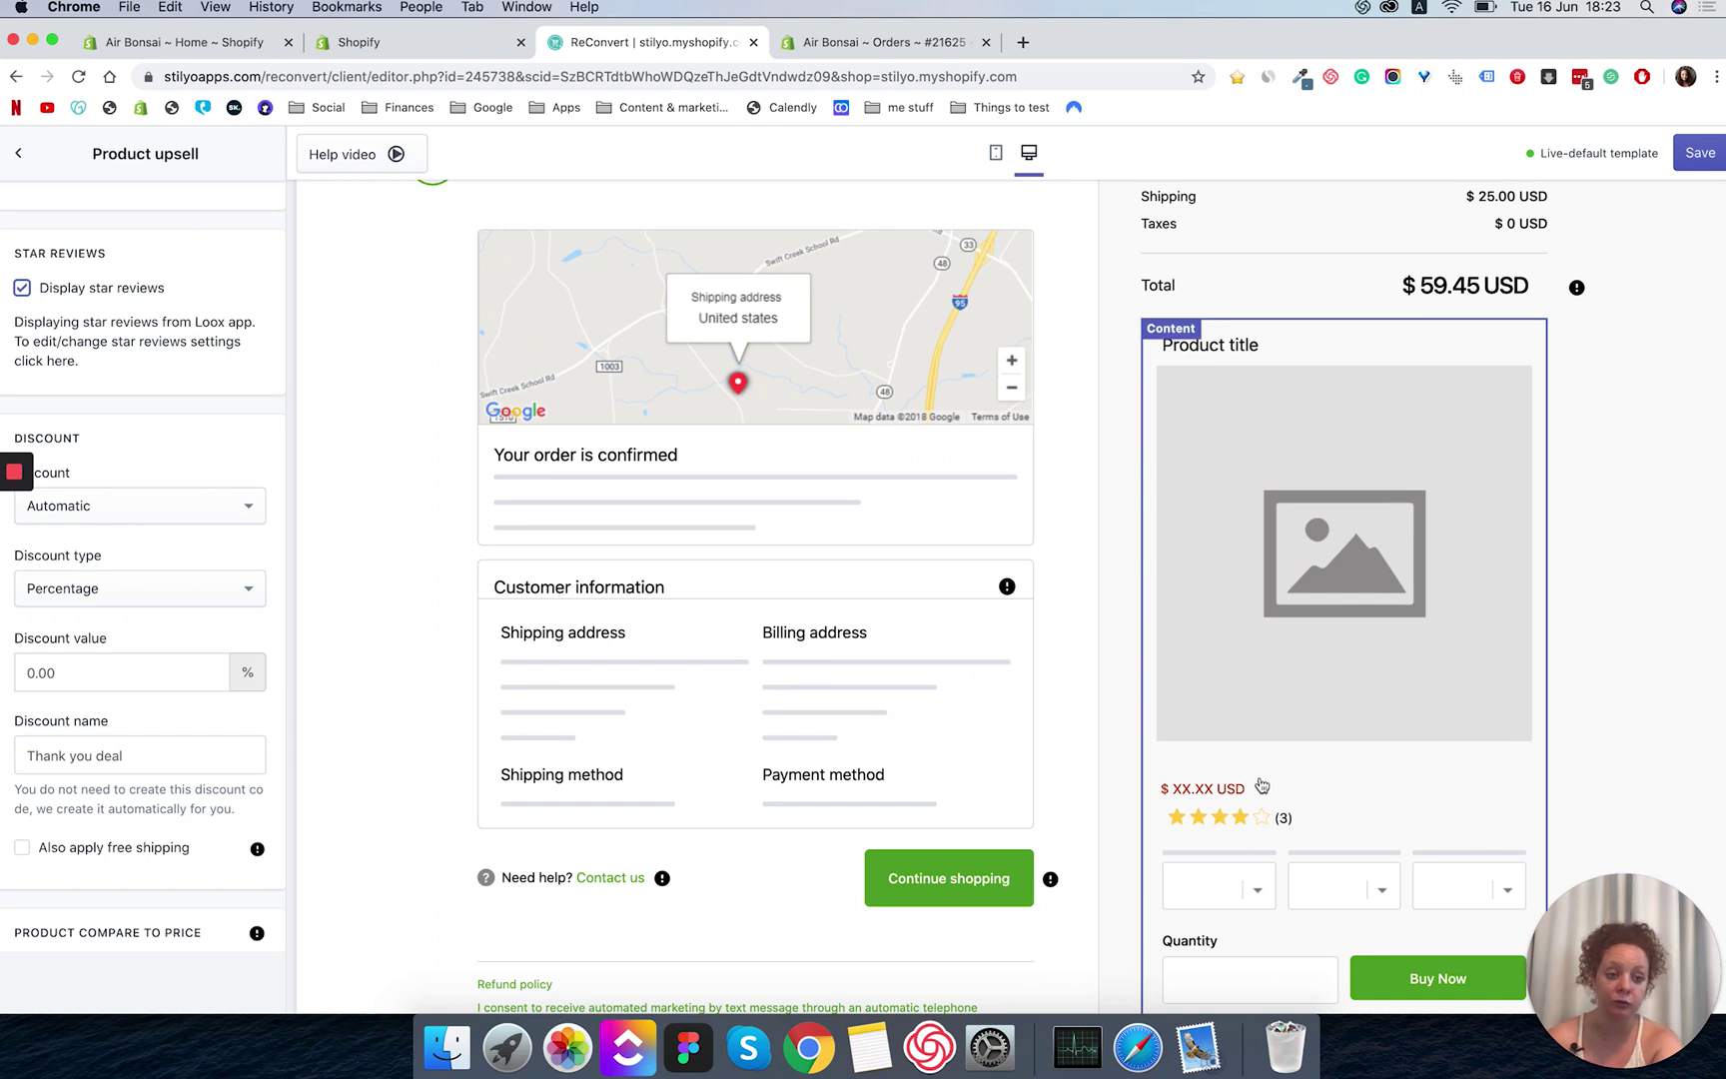
Choose Automatic as the upsell's discount option.
scroll(199, 403, "down", 3)
scroll(197, 405, "down", 1)
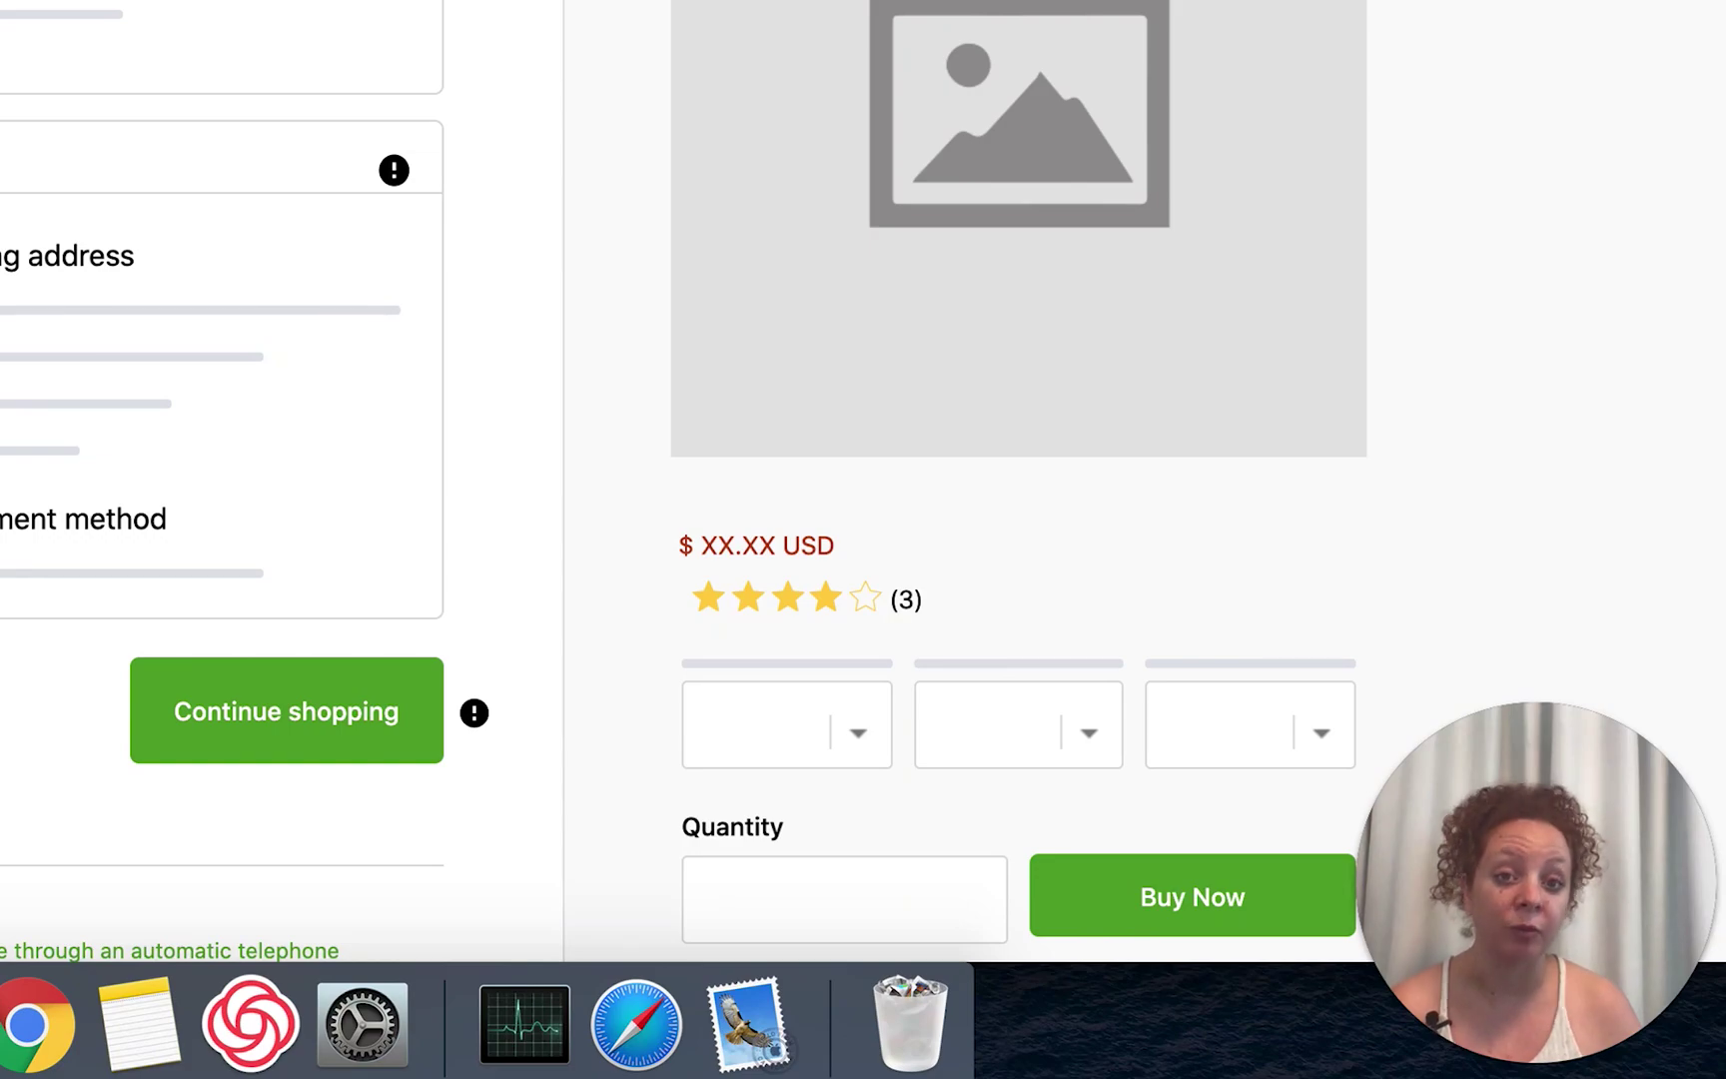
left_click(222, 340)
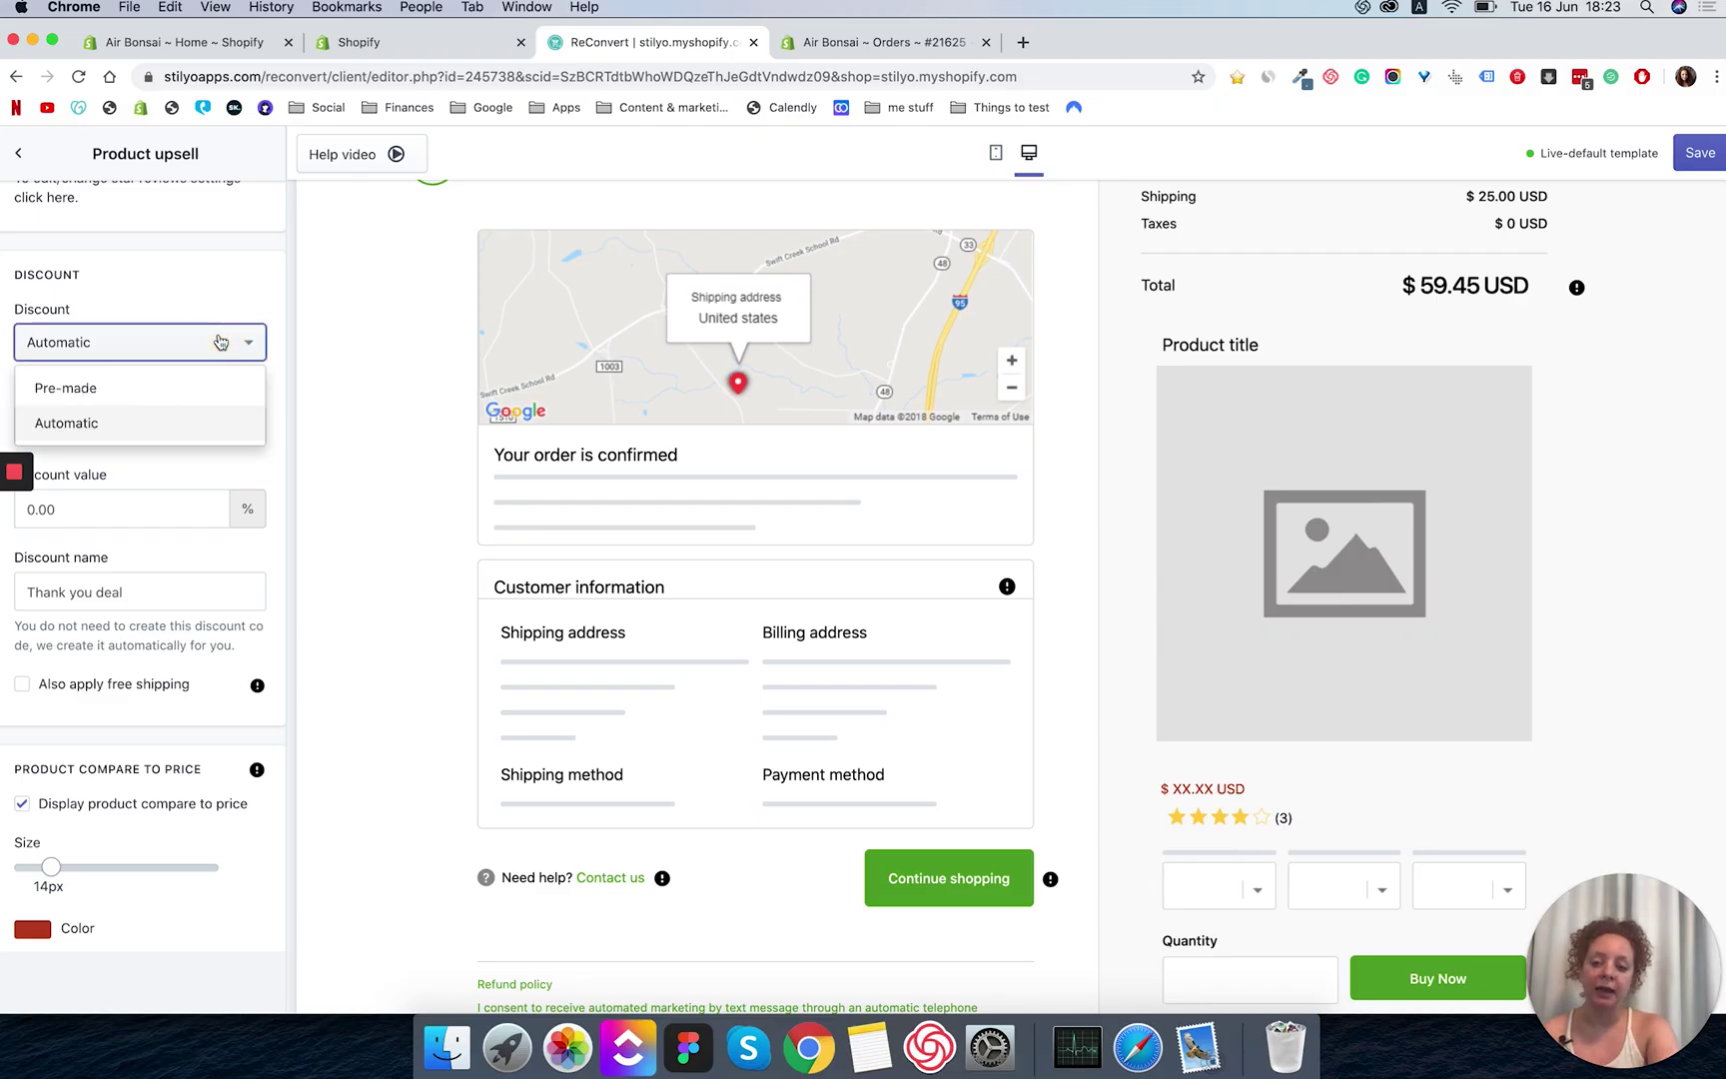
left_click(82, 428)
scroll(106, 423, "down", 2)
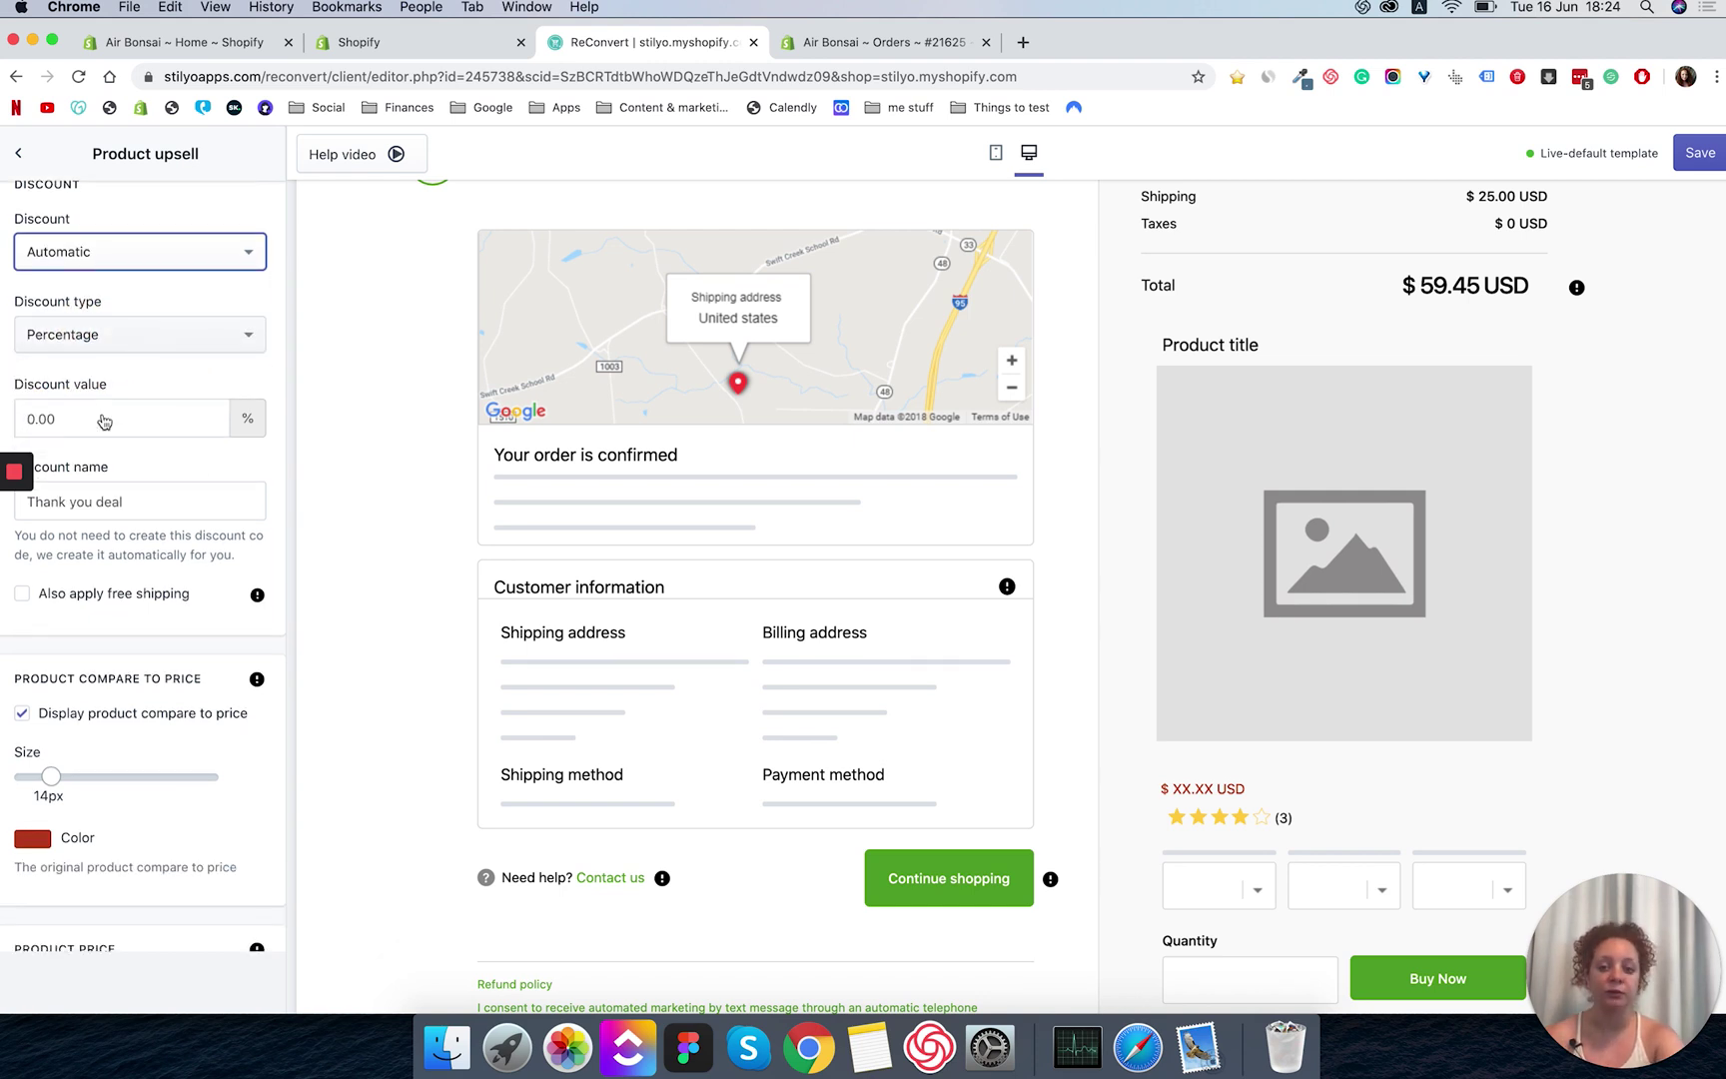
Set the upsell's automatic discount to the Percentage type with a value of 20%.
left_click(202, 321)
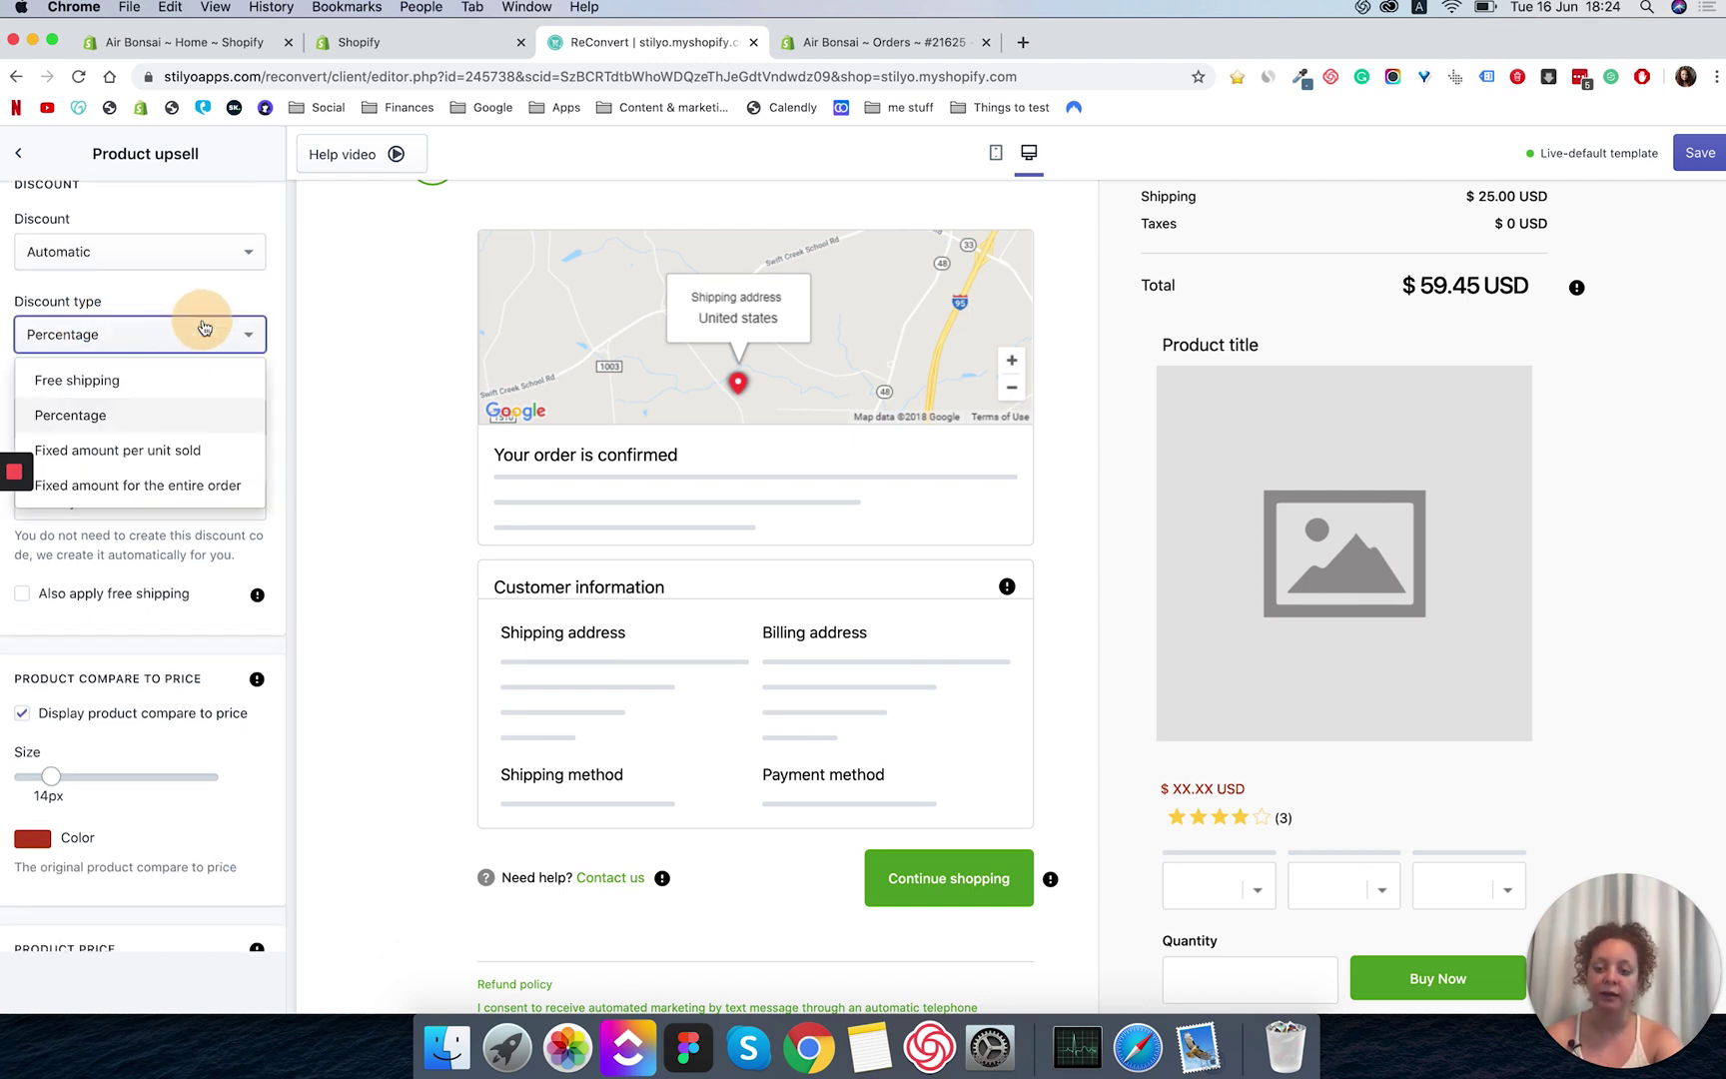
scroll(163, 379, "down", 2)
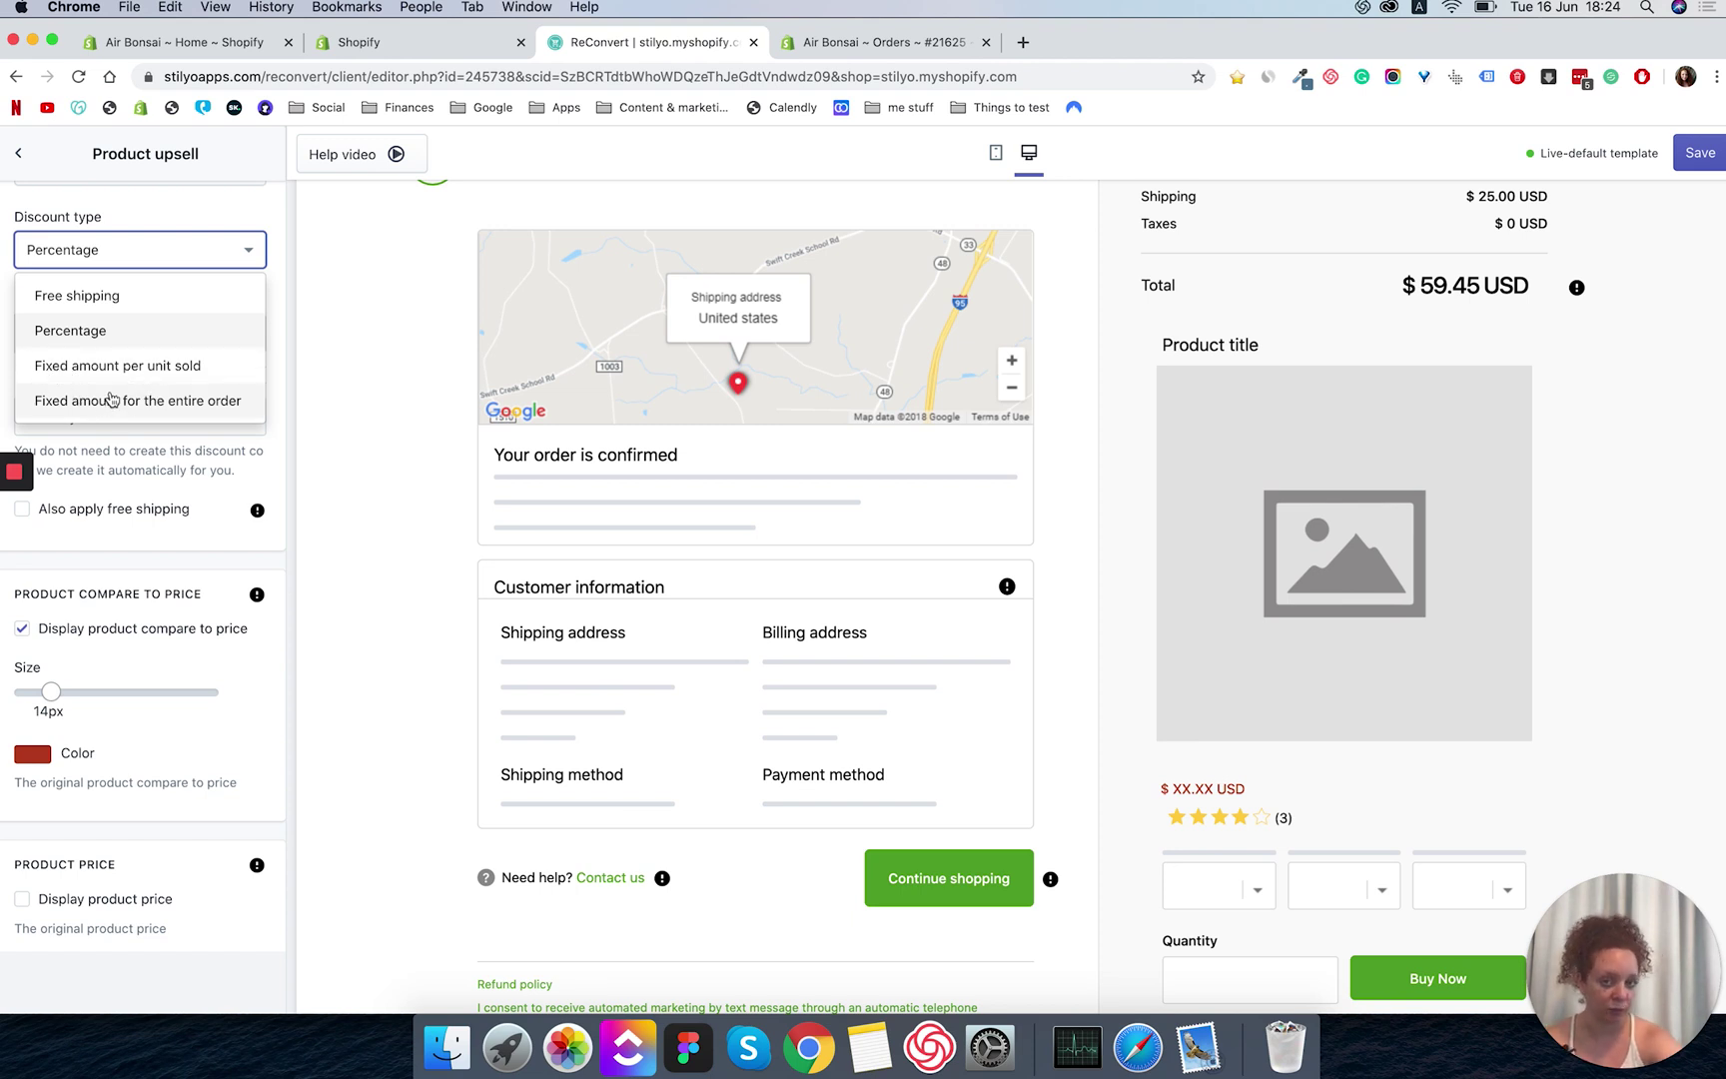
left_click(72, 329)
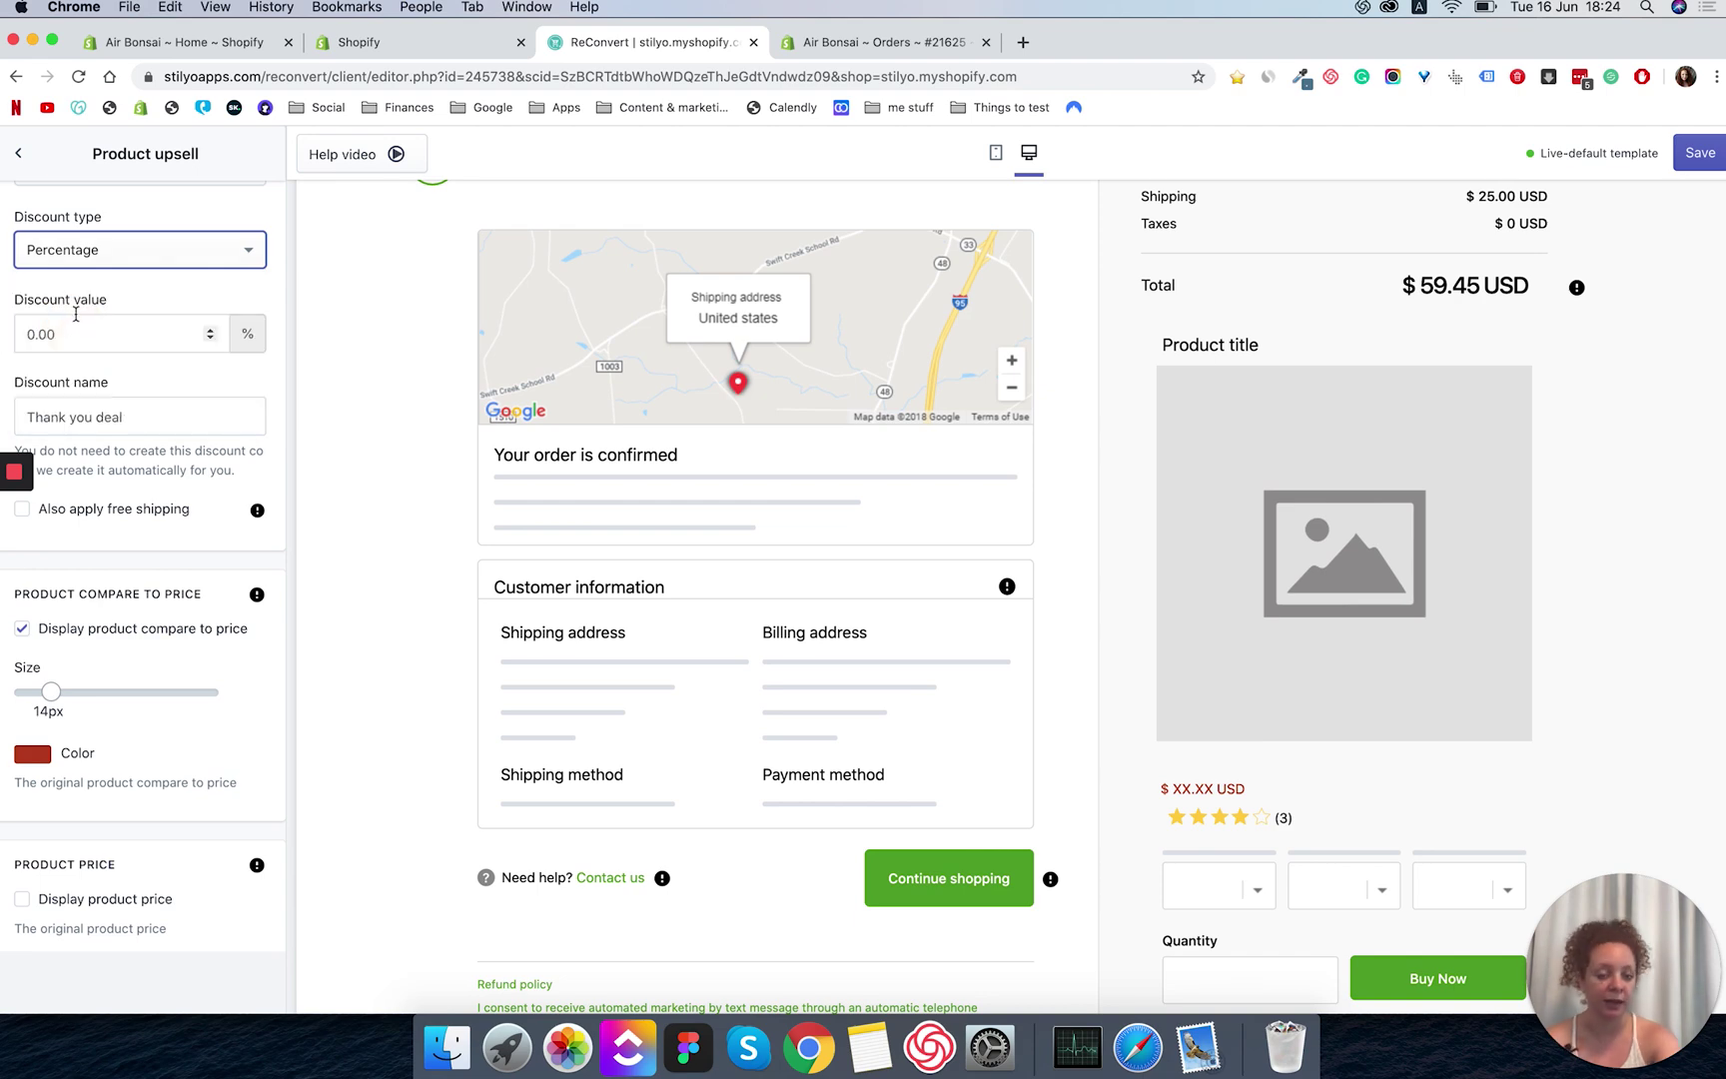
left_click(102, 337)
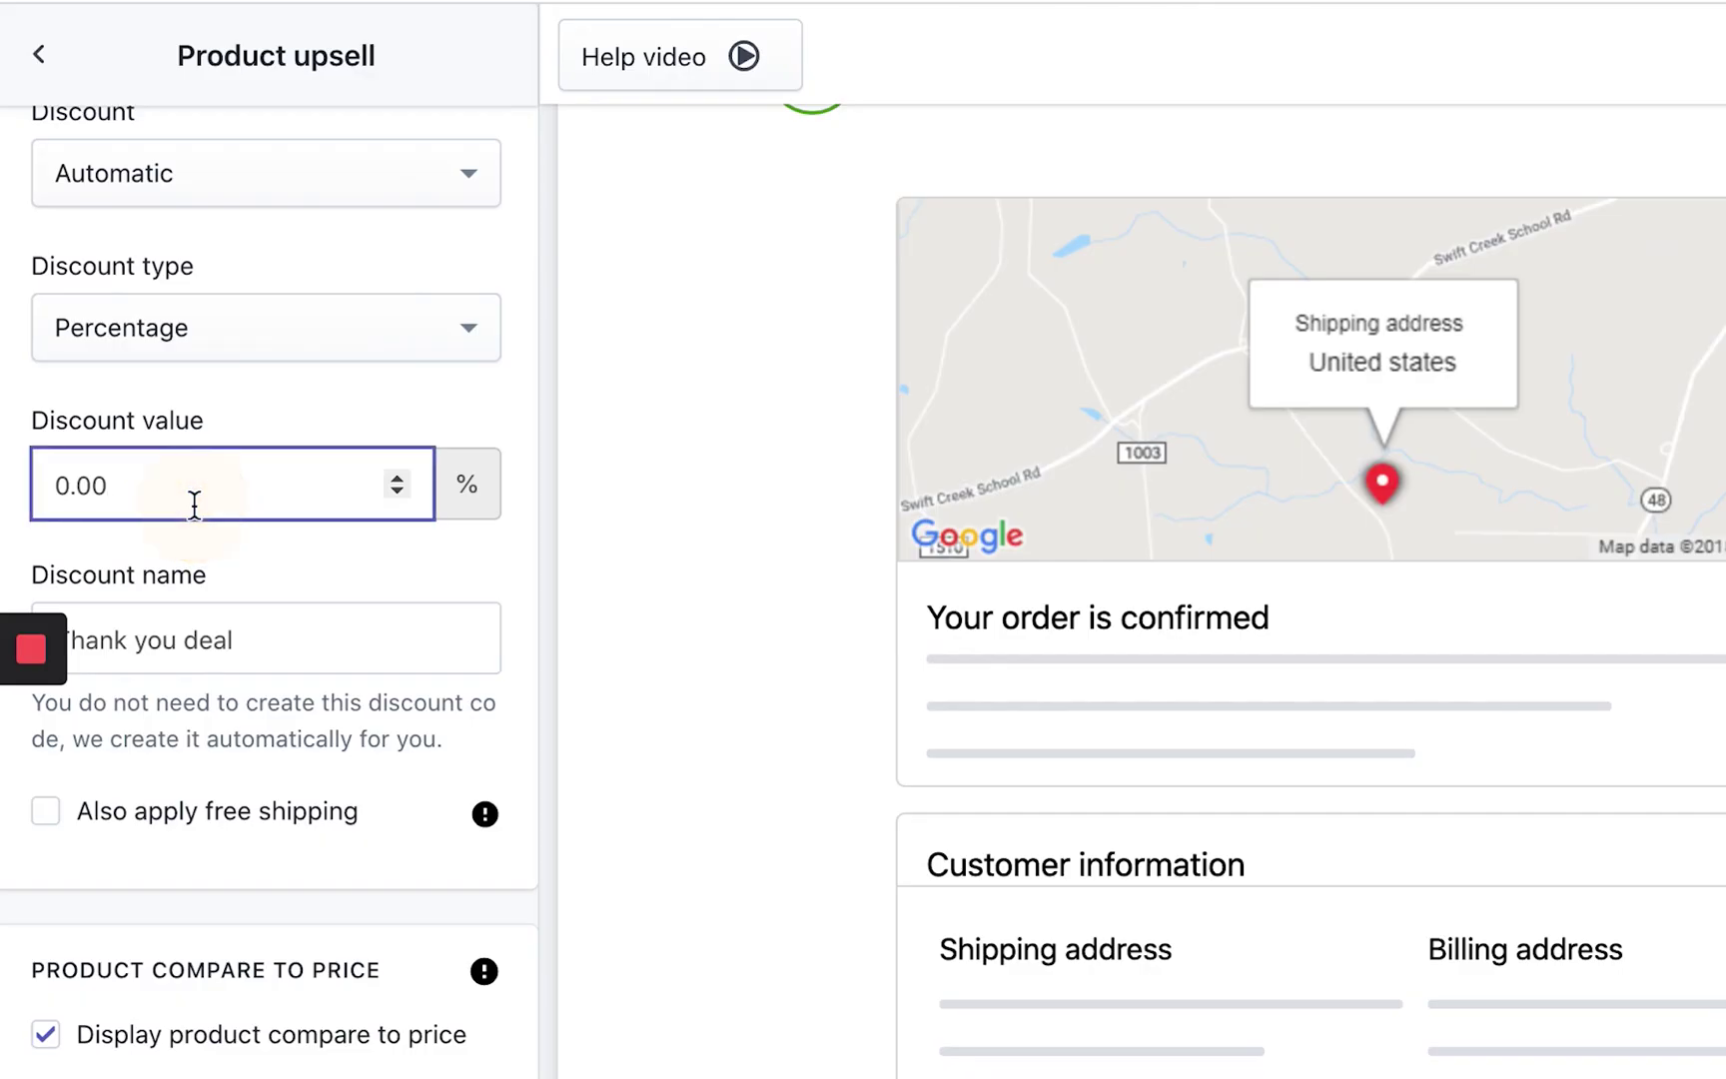
double_click(199, 469)
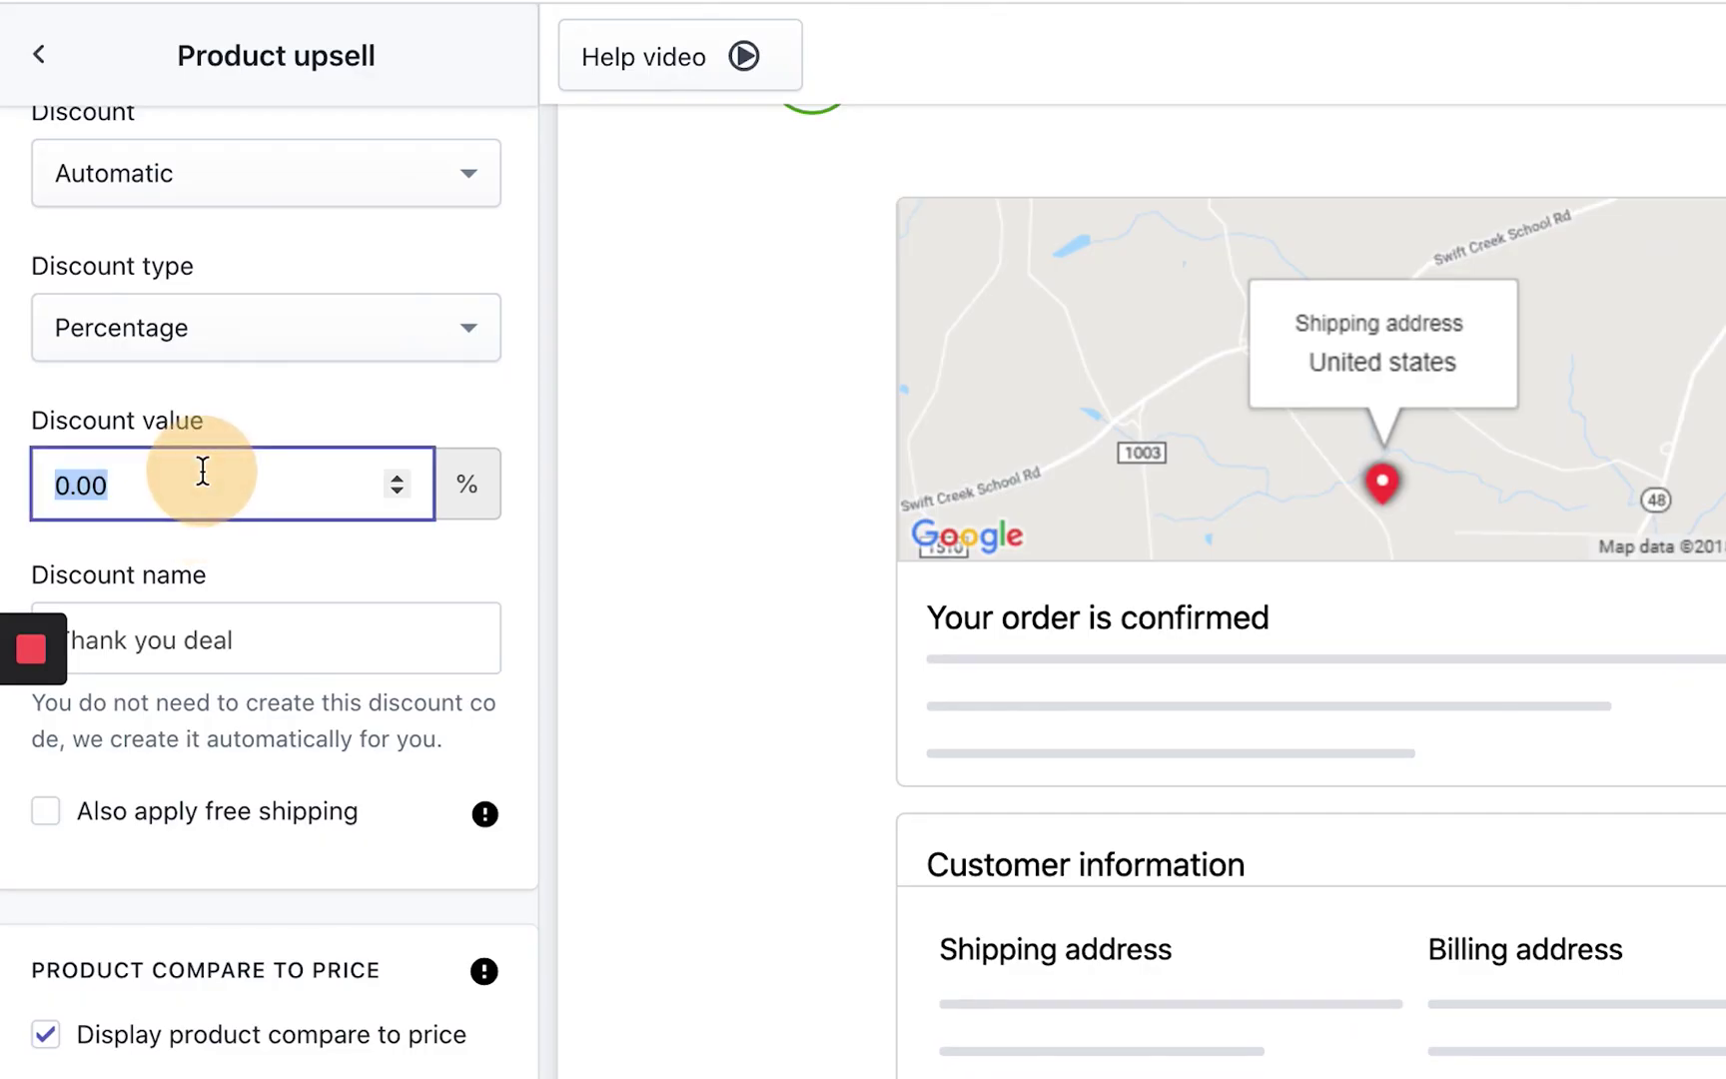
type("20")
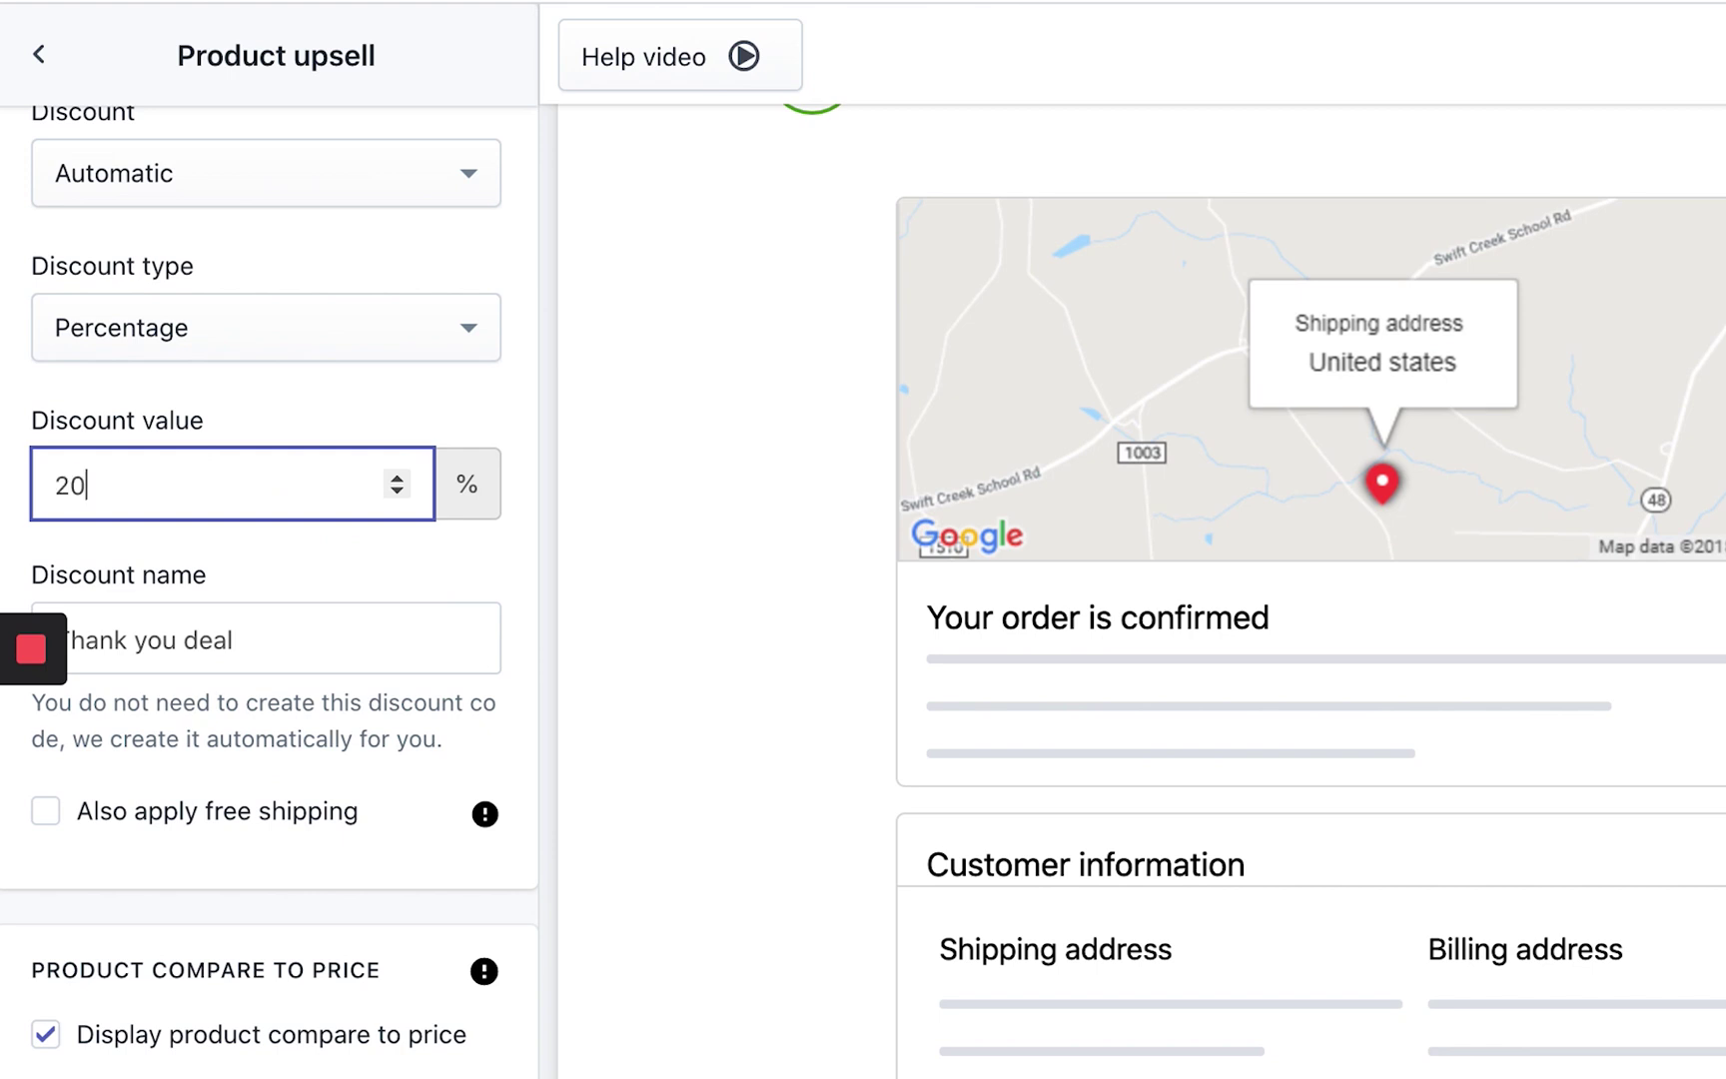
Also apply free shipping with the upsell discount, and check the discount name and free shipping name.
scroll(243, 610, "down", 3)
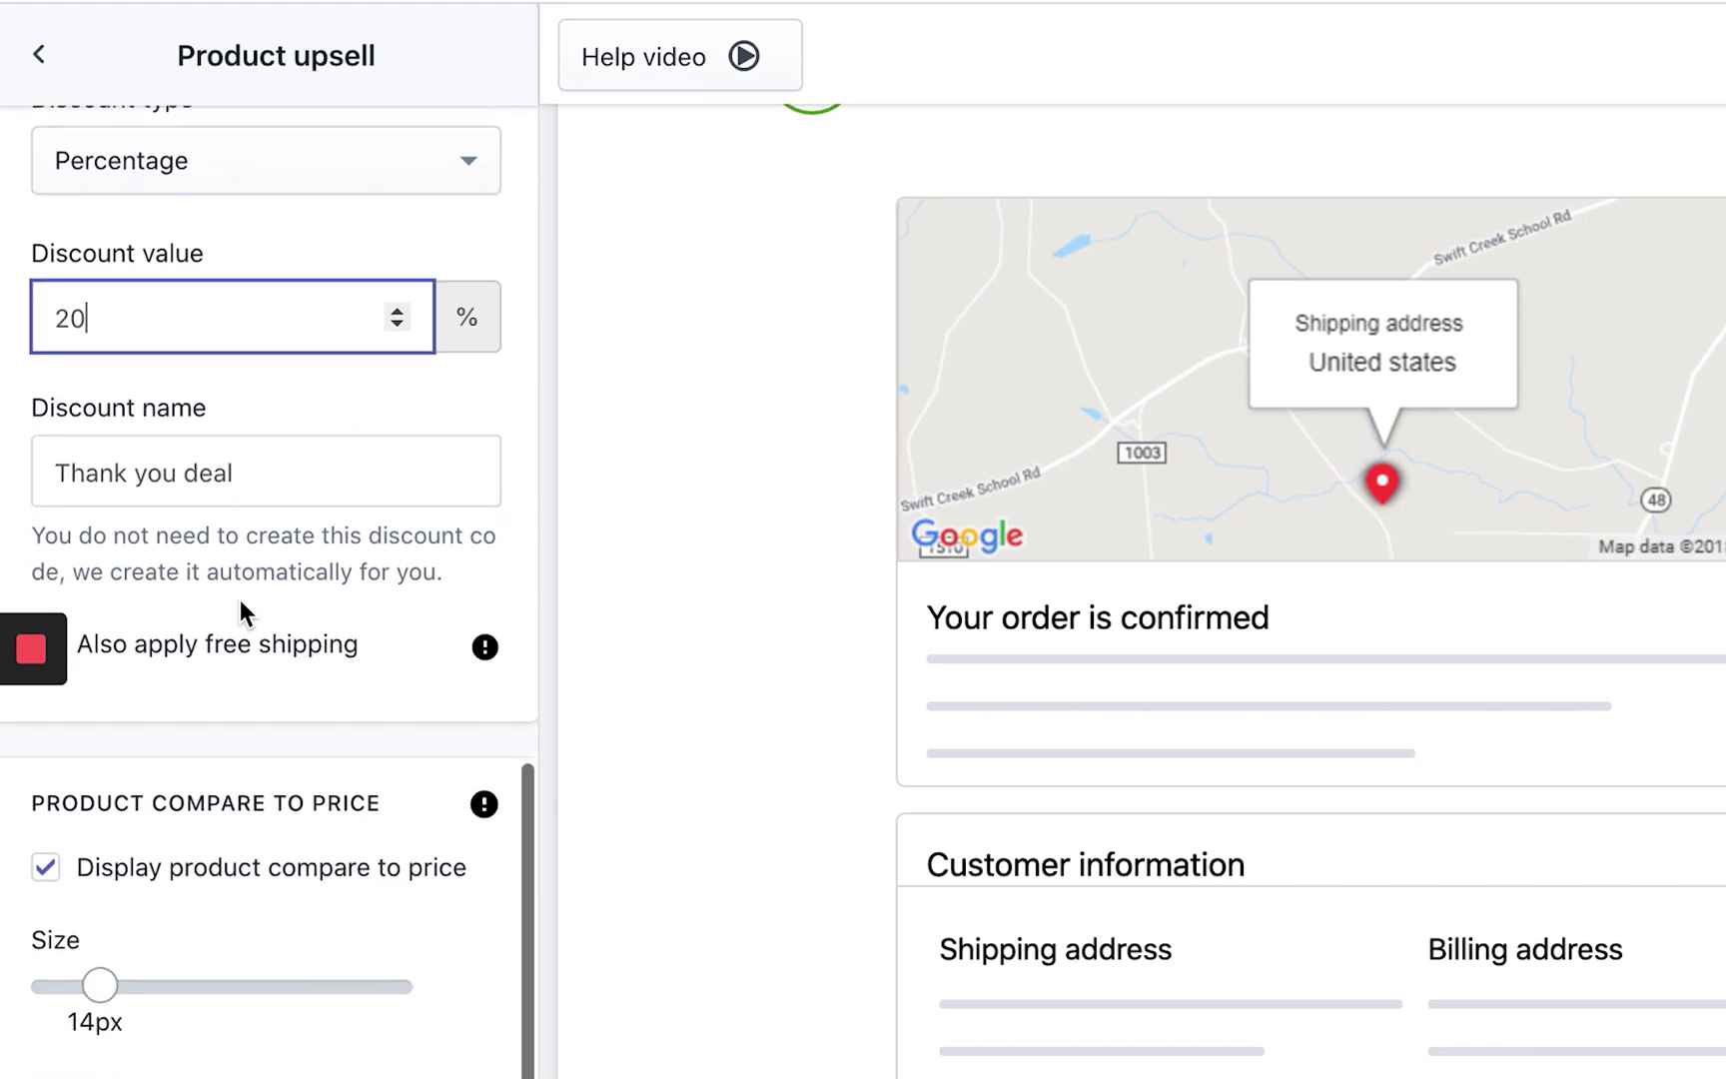
scroll(282, 463, "down", 1)
left_click(181, 413)
left_click(402, 430)
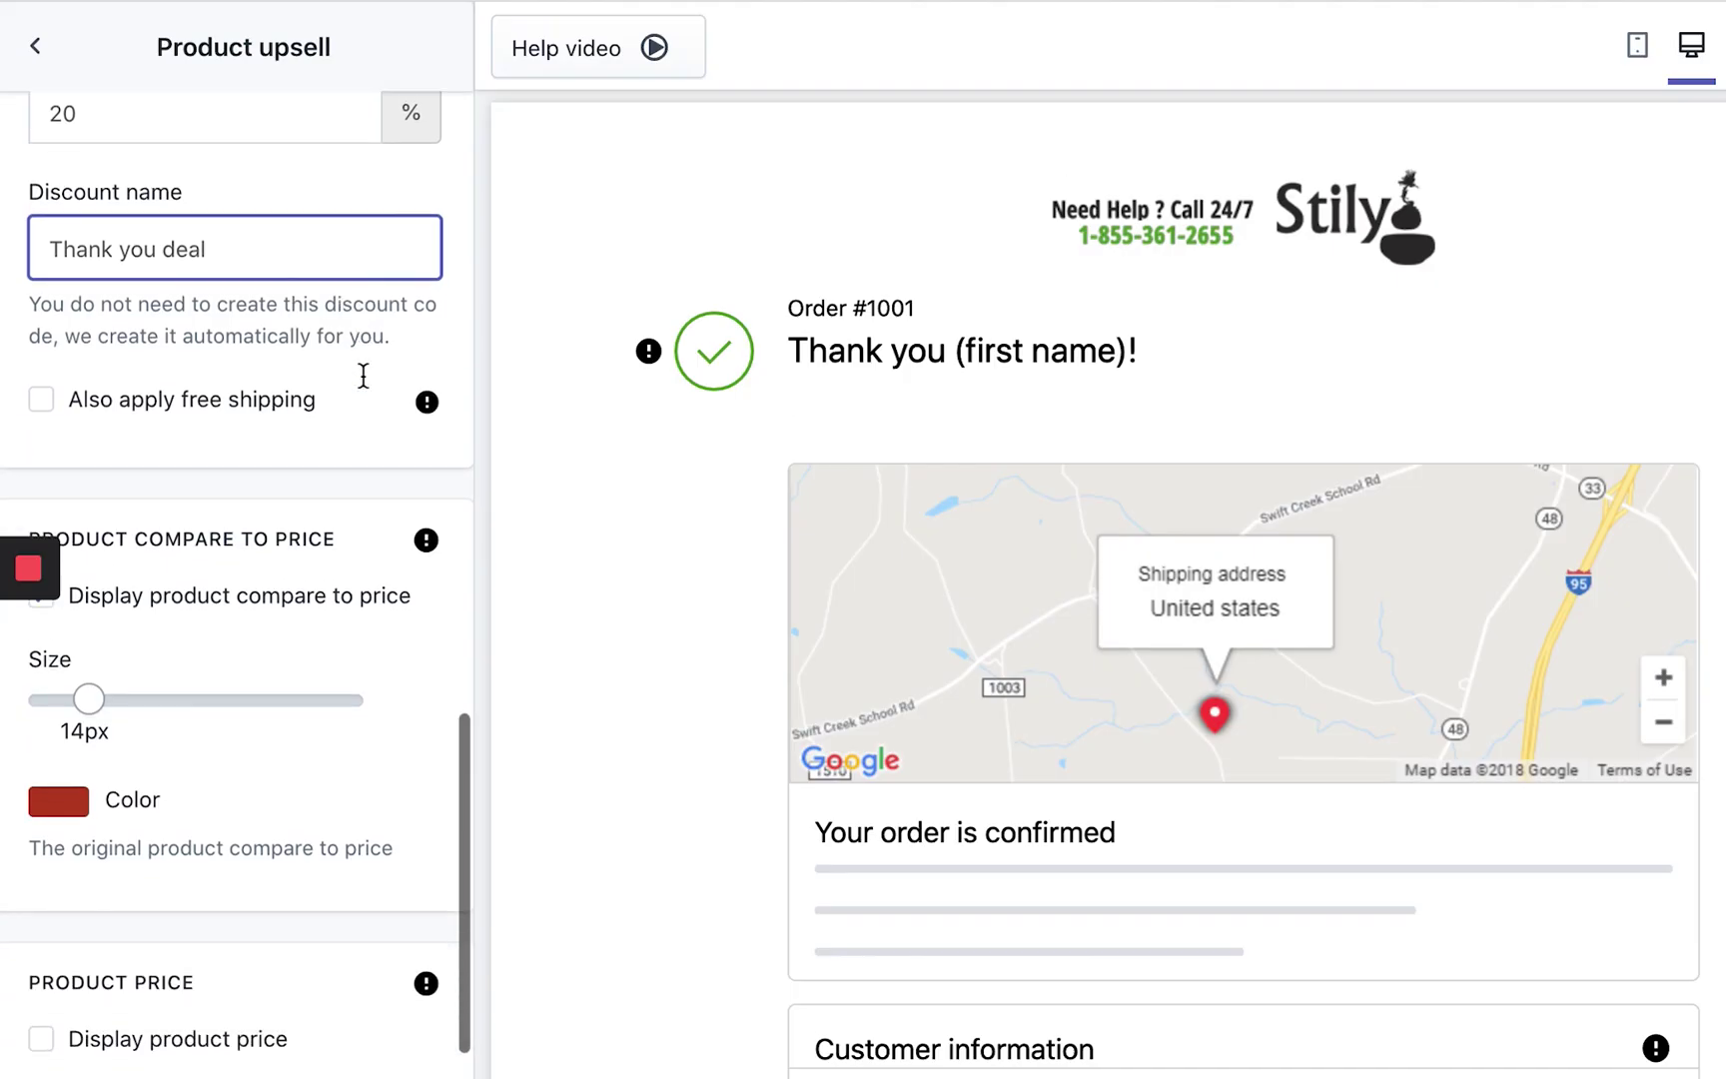
scroll(199, 352, "down", 1)
left_click(24, 326)
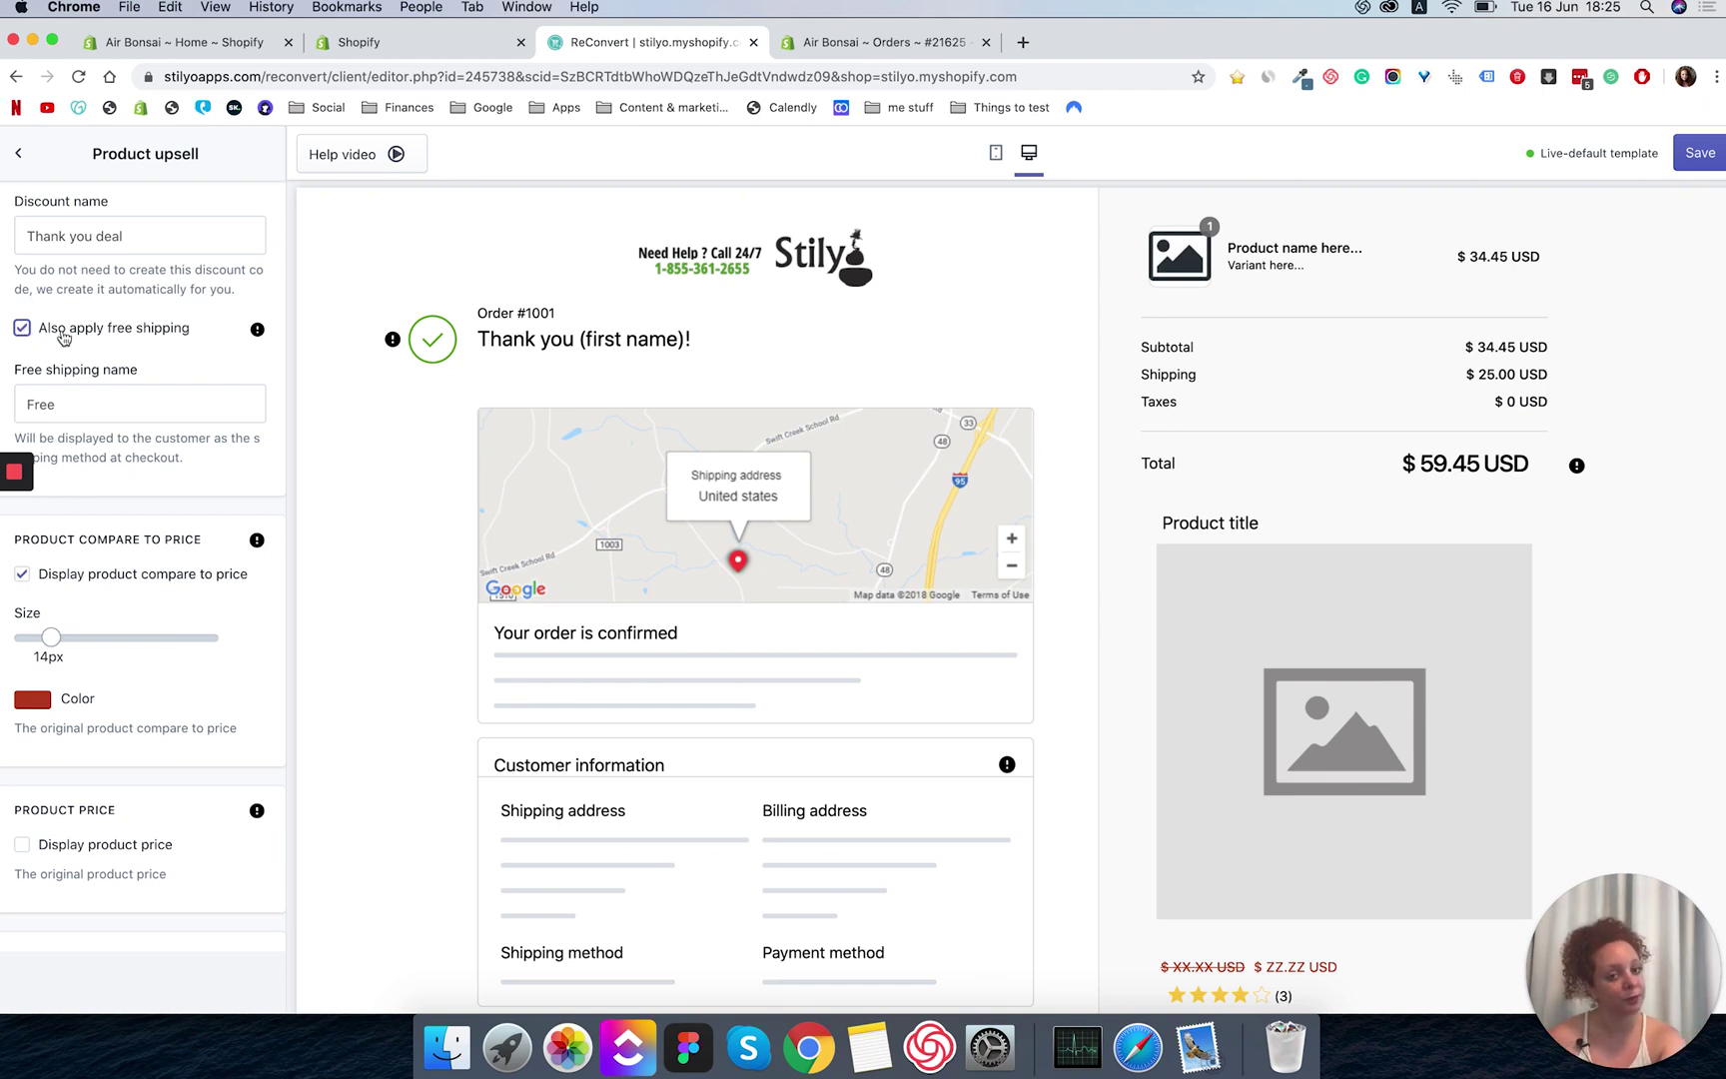
scroll(80, 371, "down", 2)
scroll(79, 366, "down", 2)
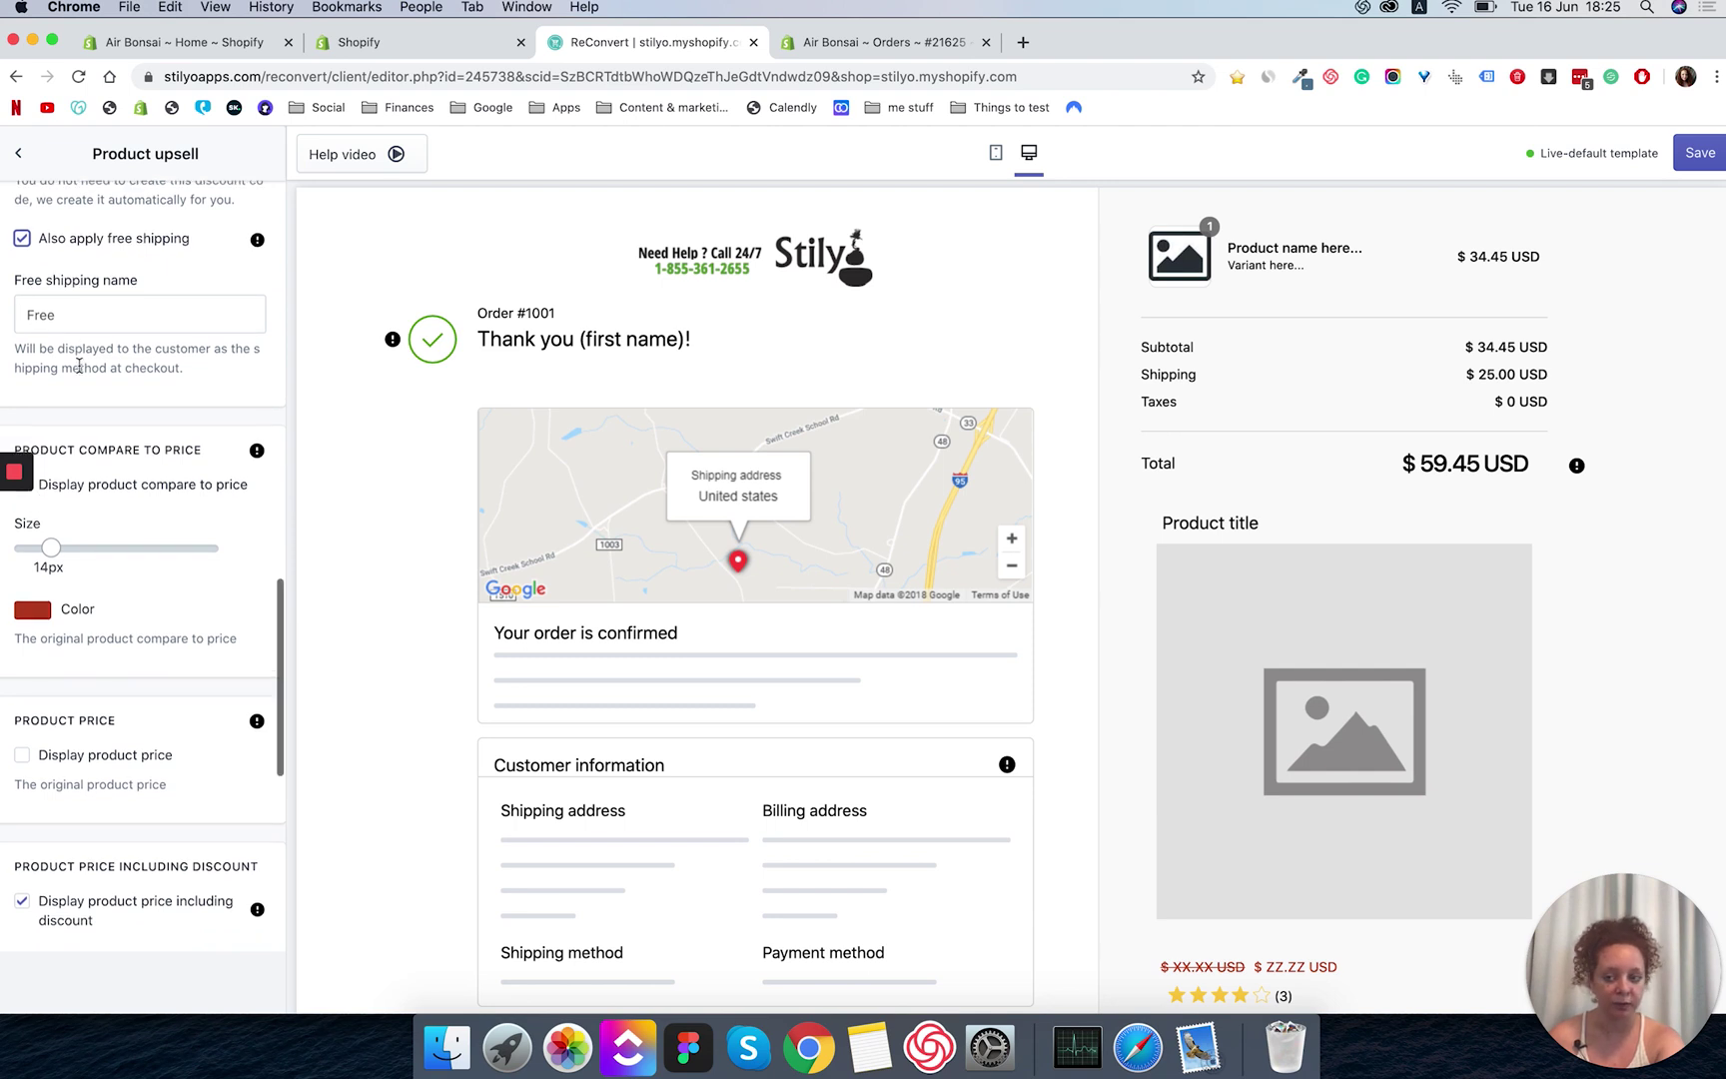
left_click_drag(16, 216, 101, 222)
left_click(105, 248)
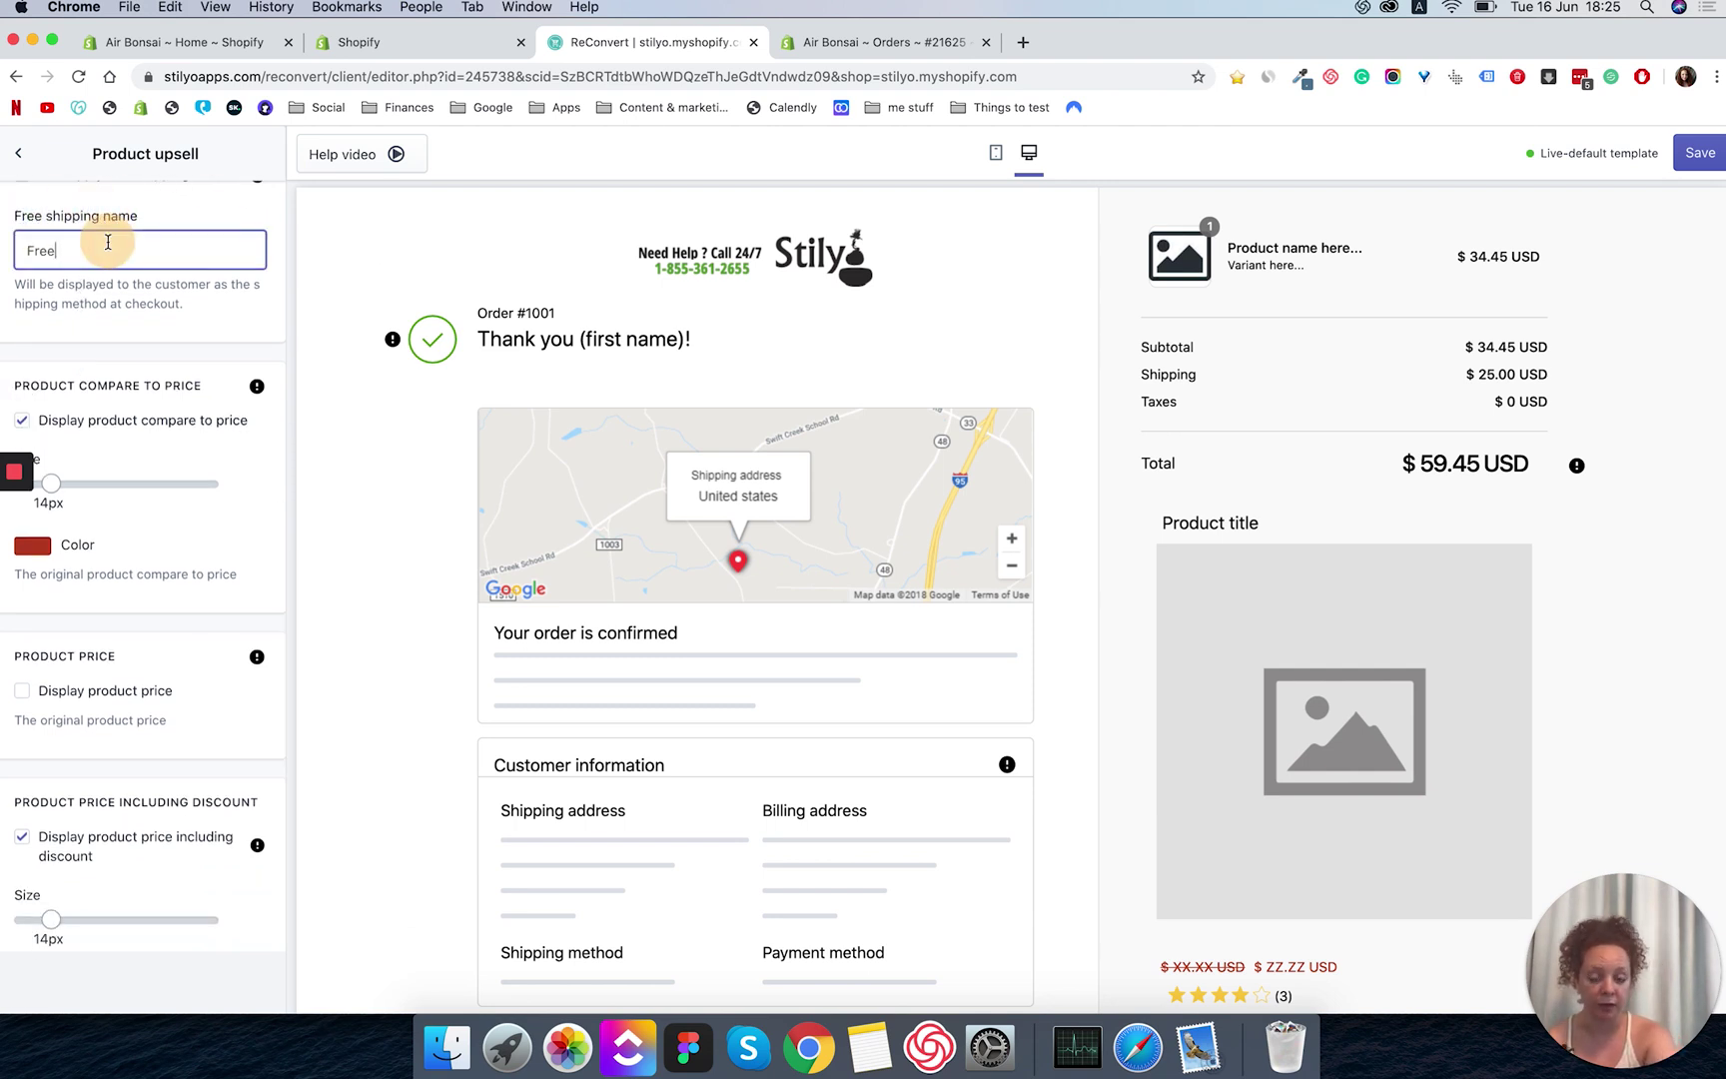
Examine the upsell's settings for compare to price, product price and product price including discount.
scroll(108, 285, "down", 3)
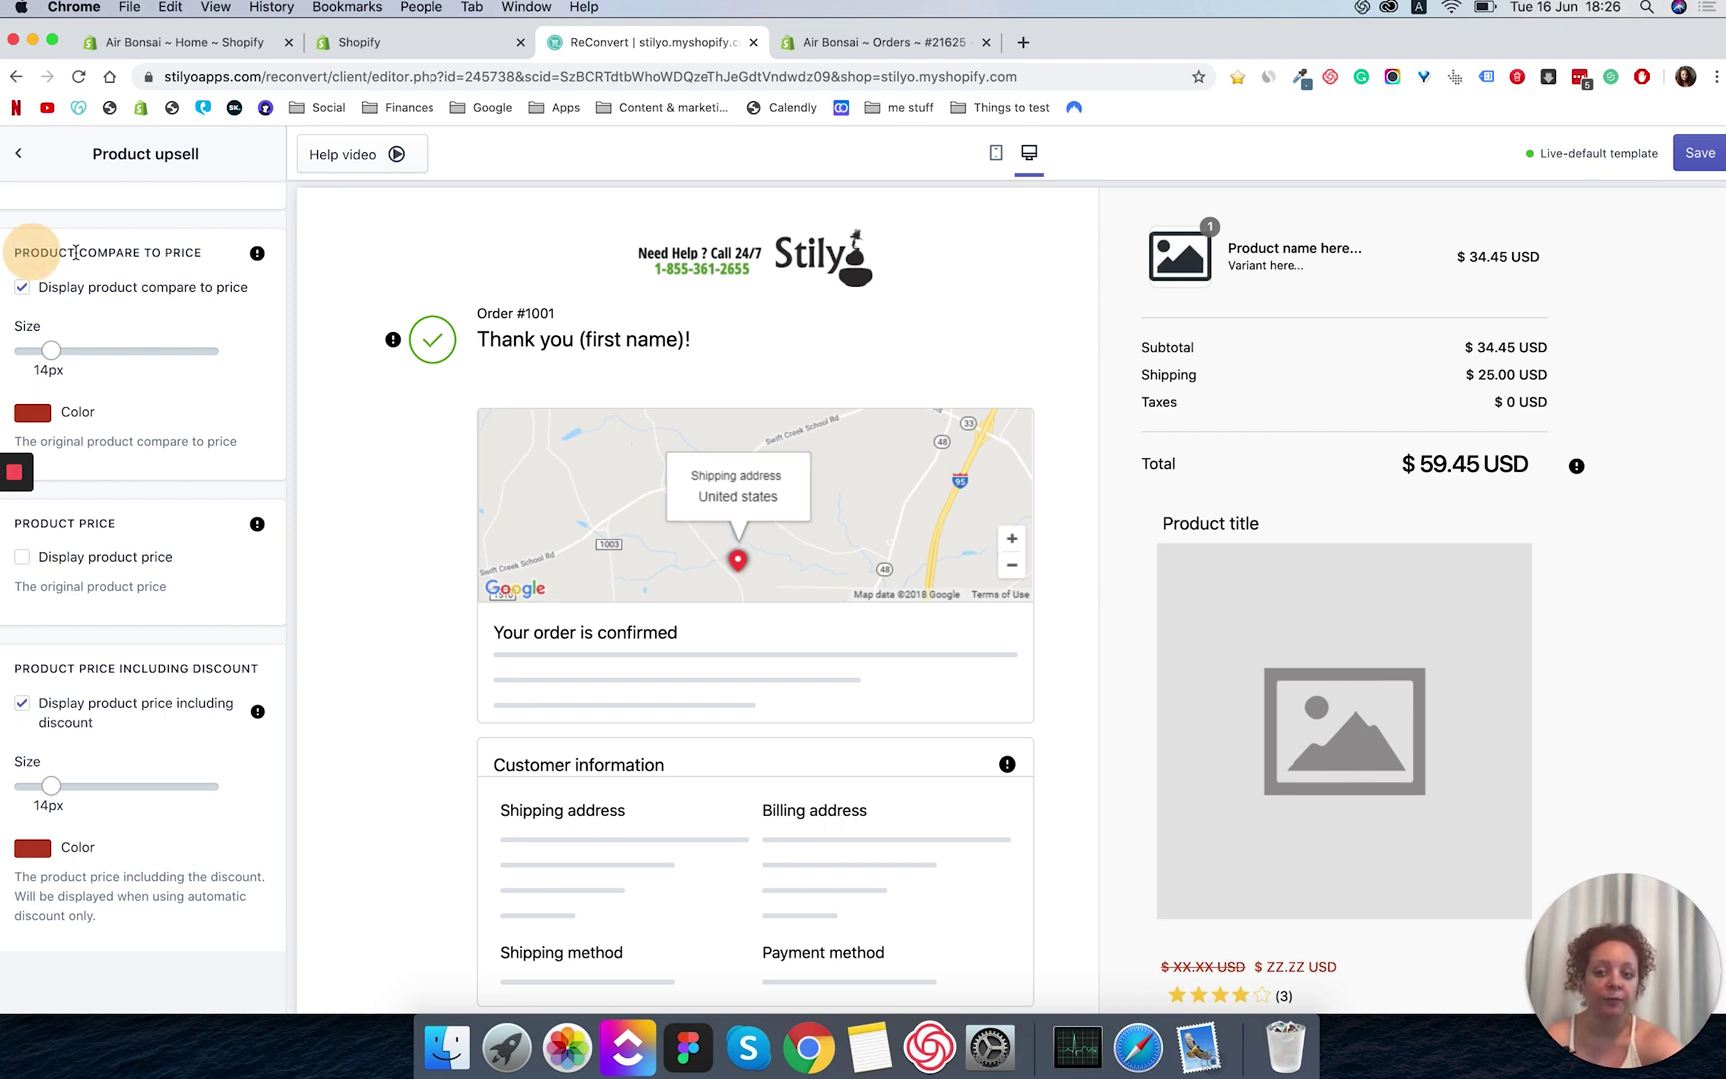
triple_click(157, 258)
left_click(157, 257)
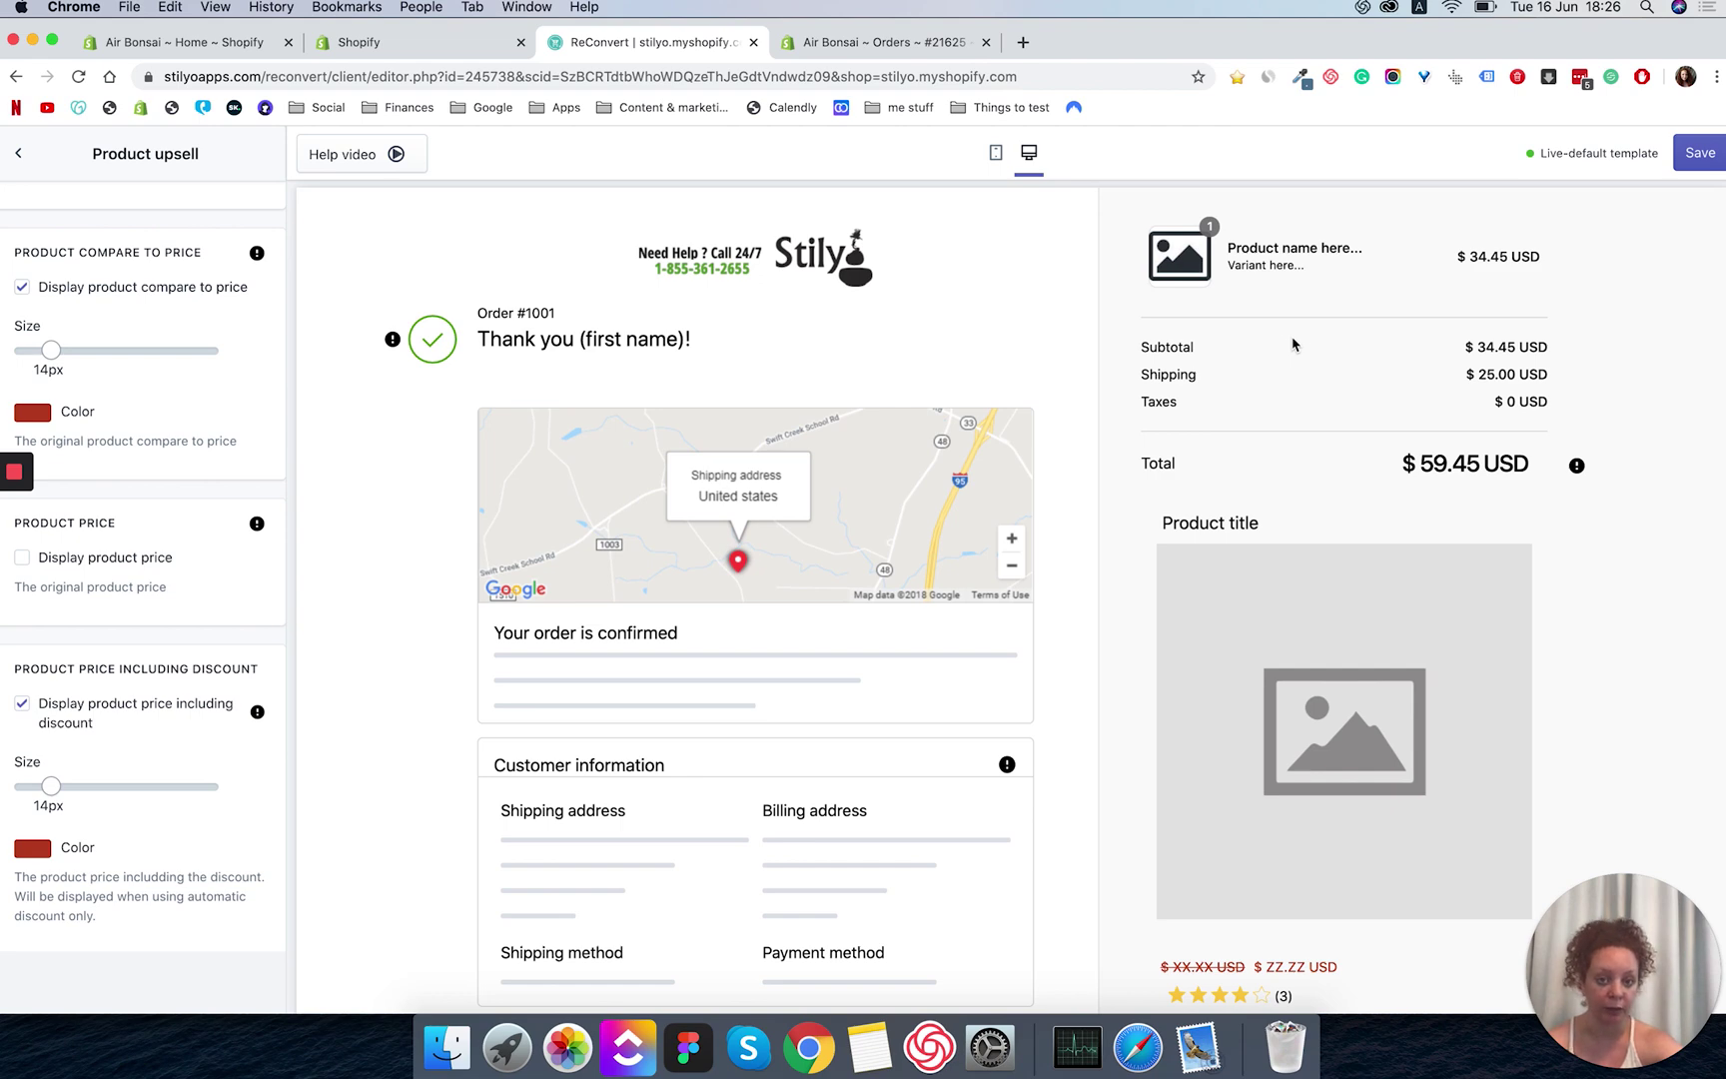
double_click(95, 522)
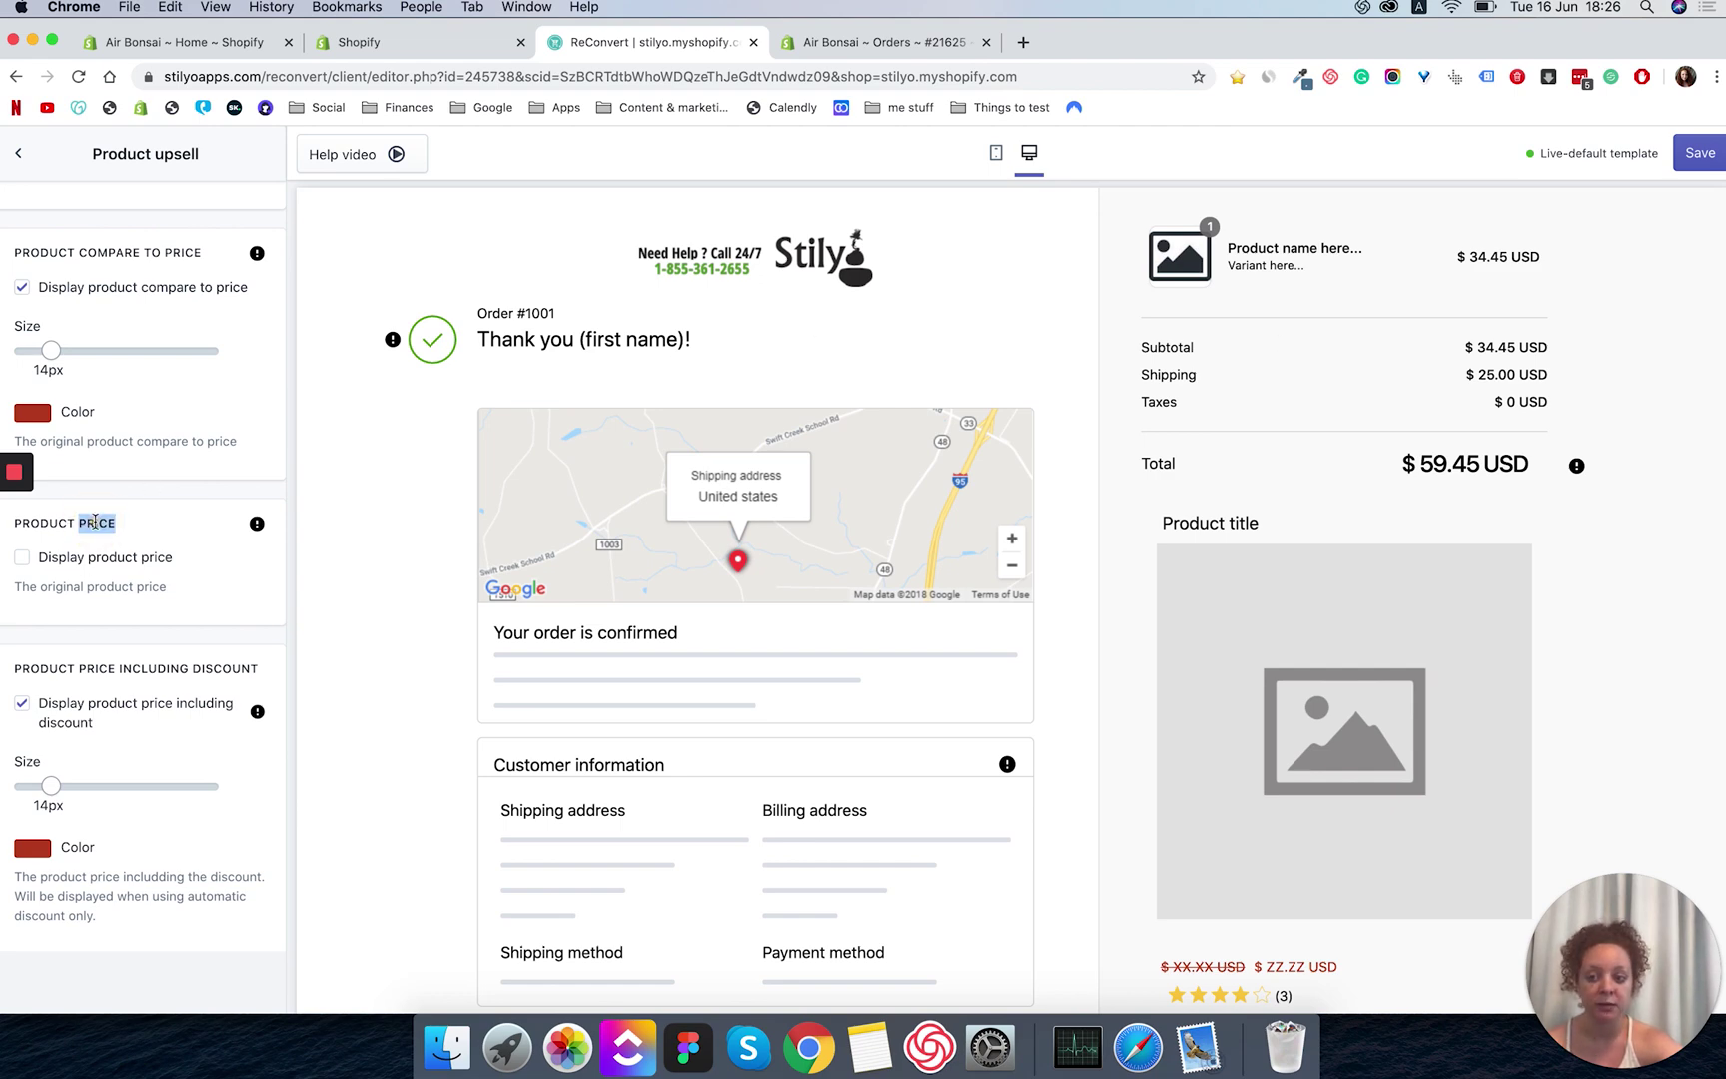
left_click(95, 522)
left_click(95, 521)
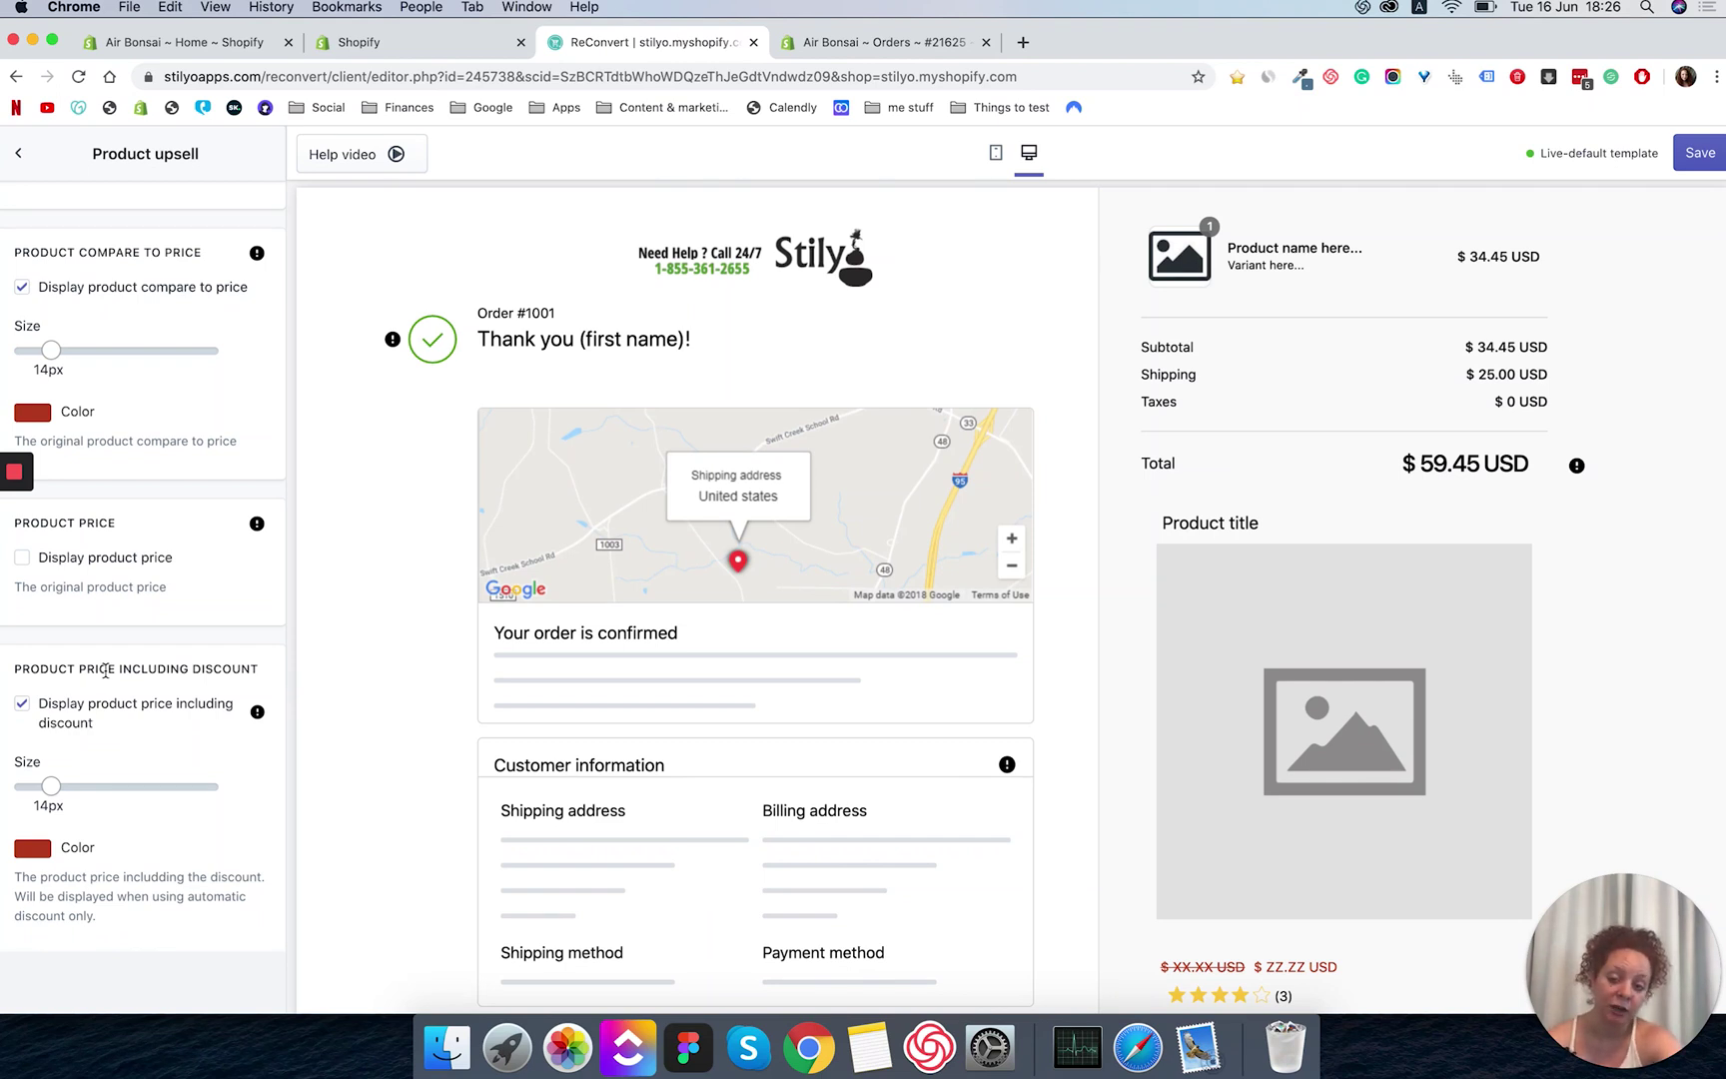
left_click_drag(24, 669, 122, 670)
left_click(100, 669)
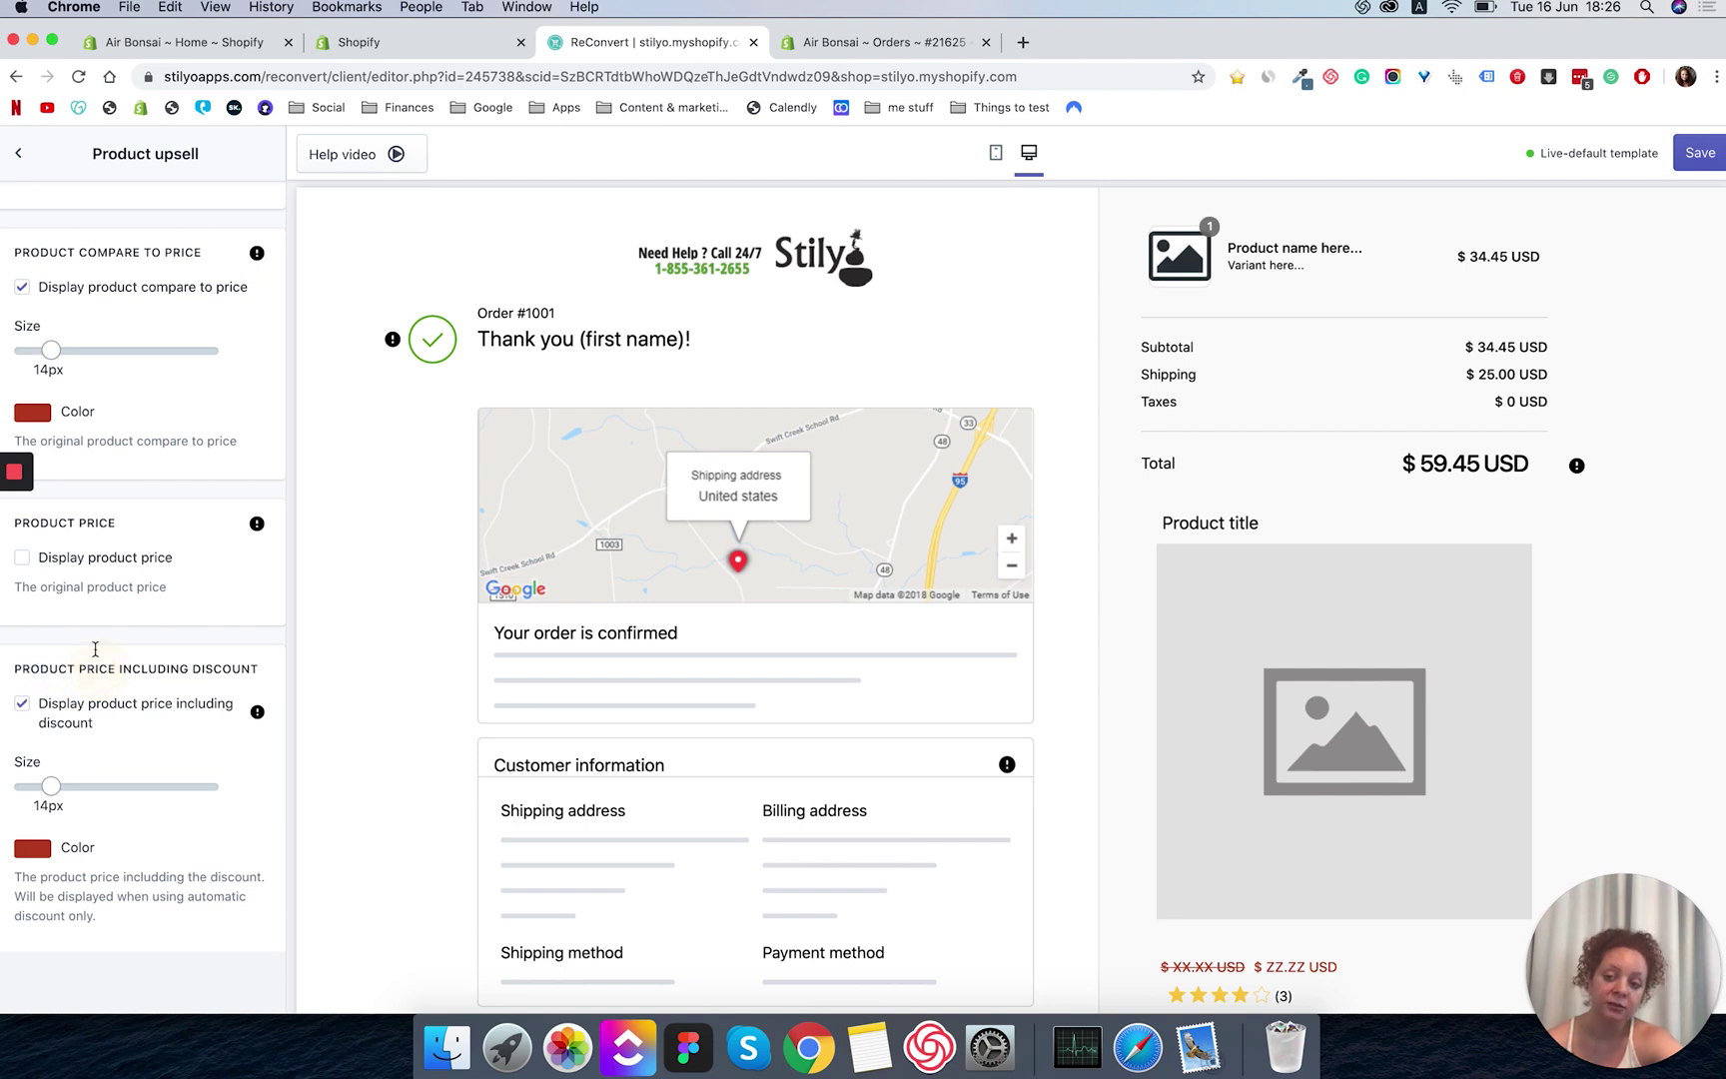
Display the original product price in the upsell to see its options, and hide it again.
left_click(125, 522)
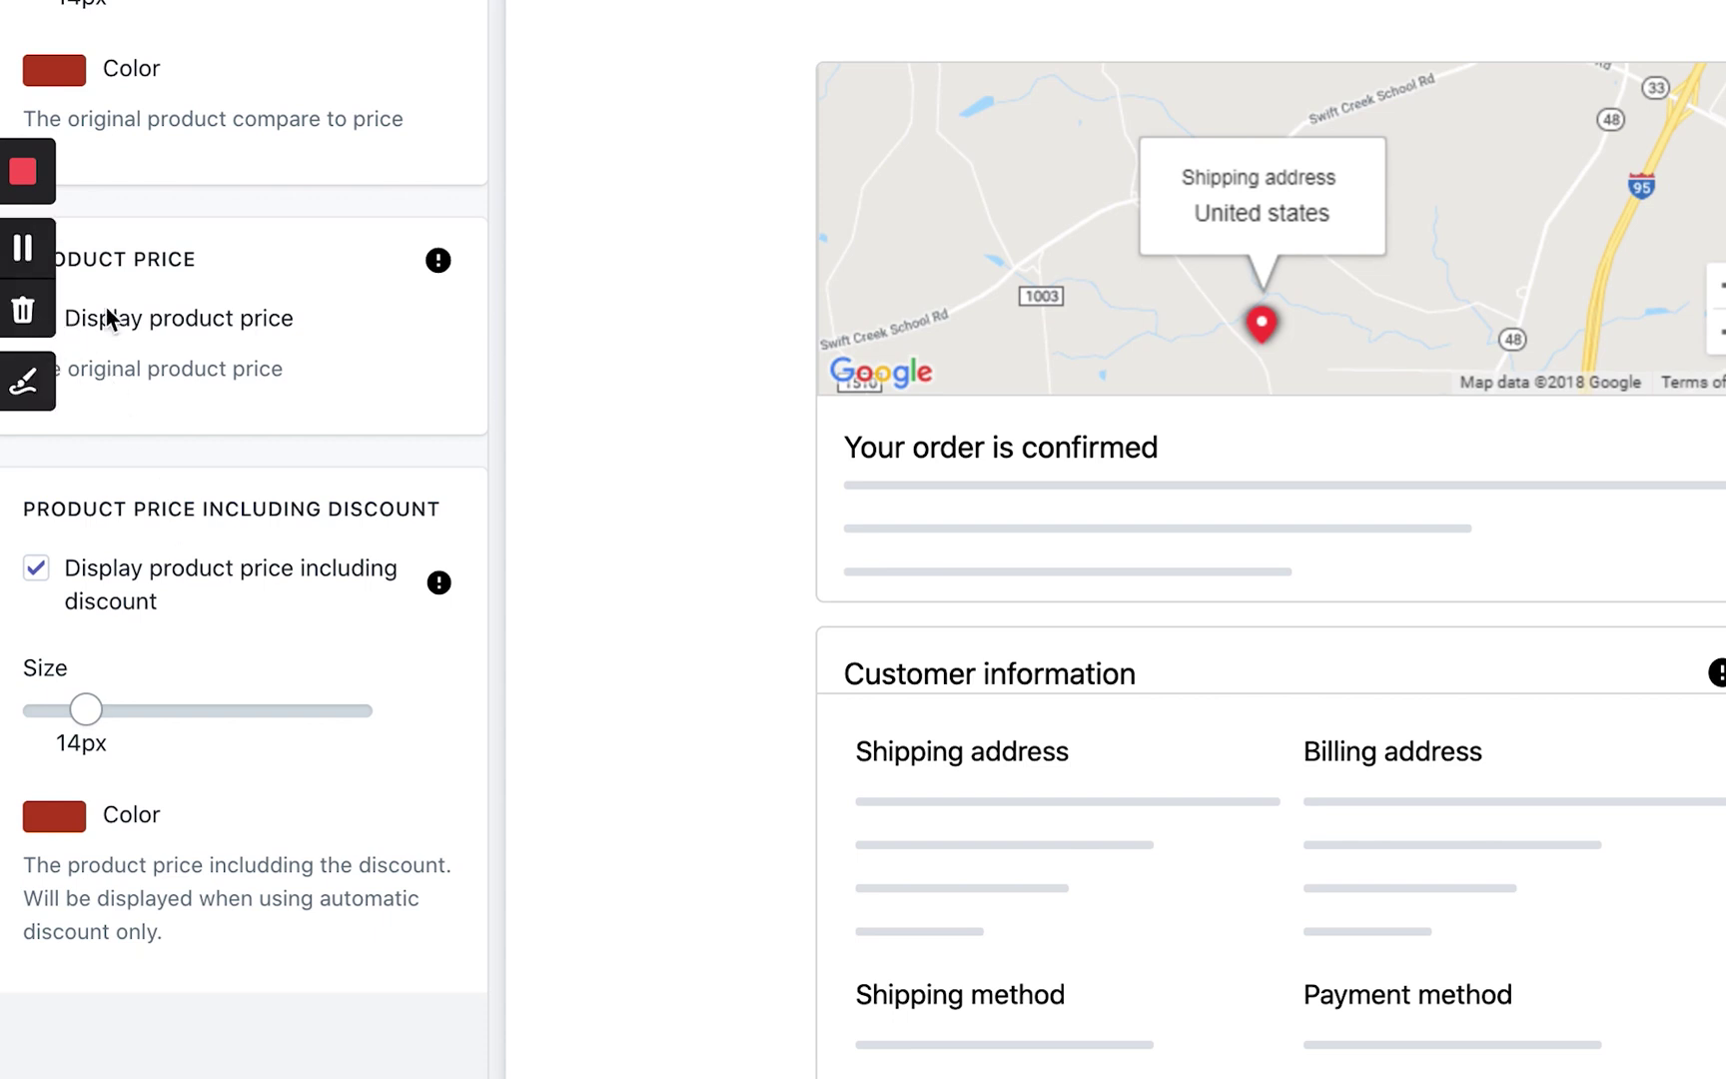
left_click(230, 323)
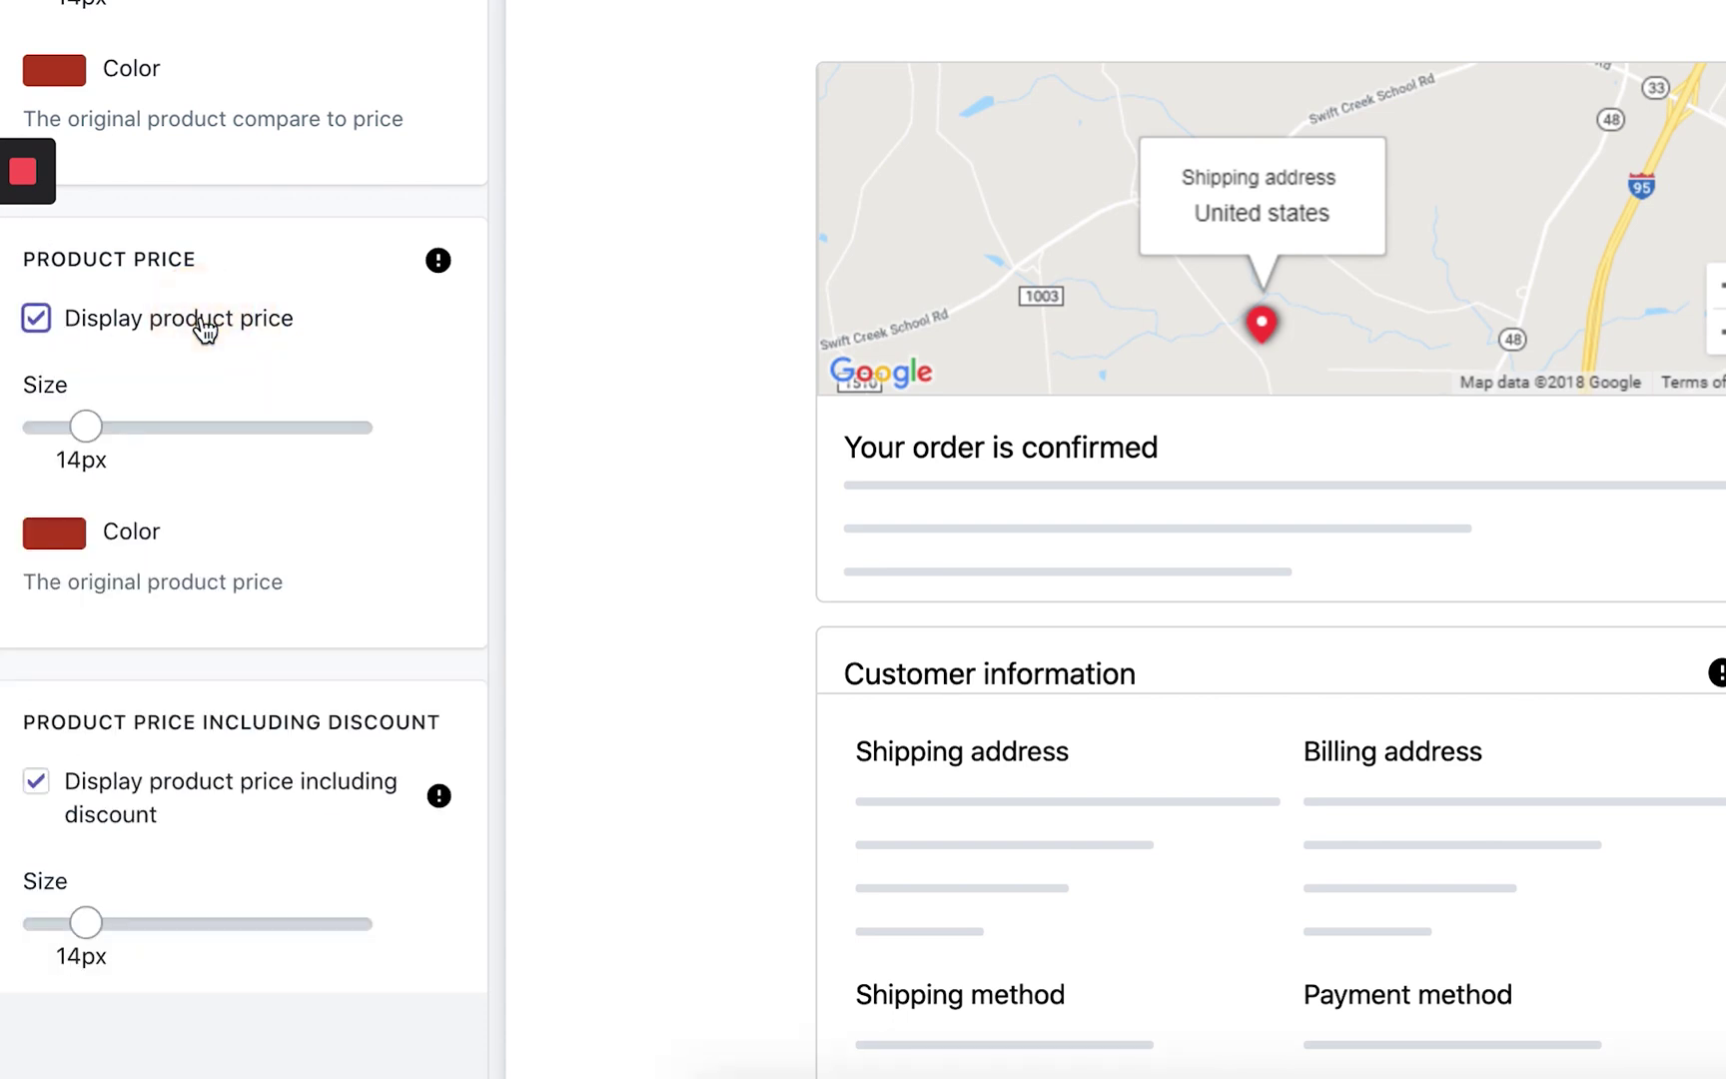
left_click(259, 336)
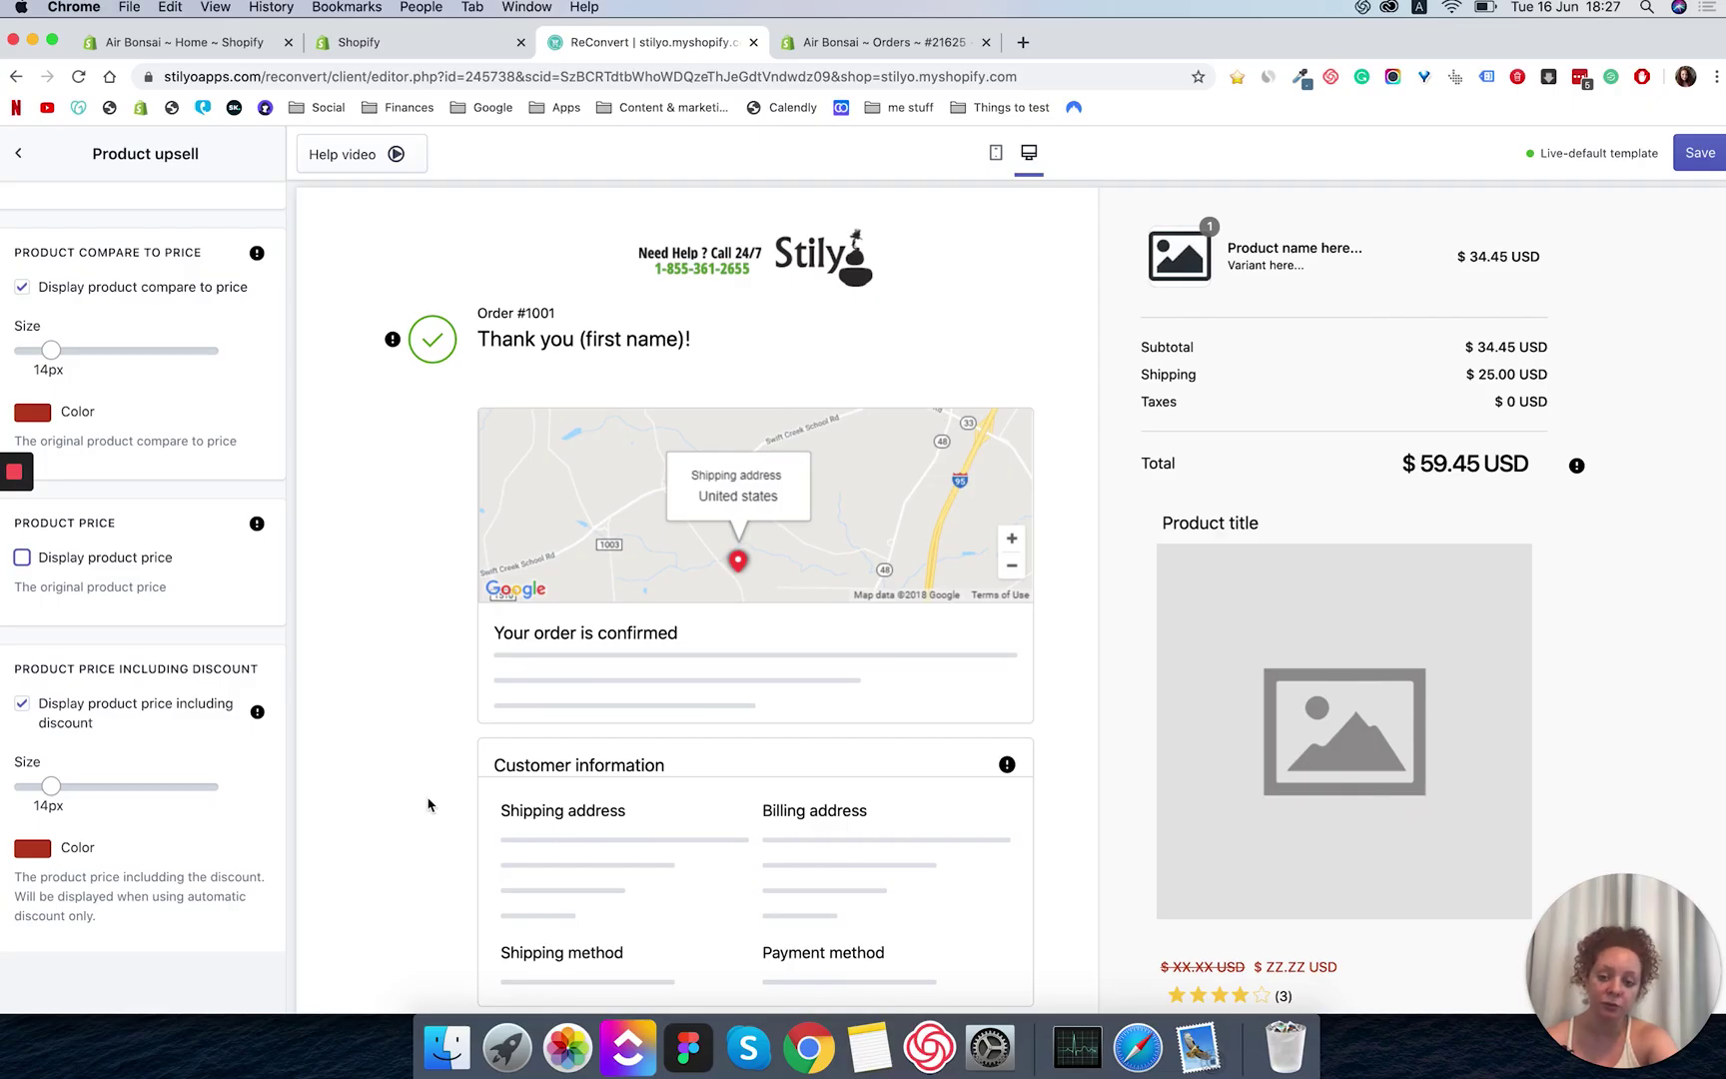
Set the product price including discount to 19px and color it dark green, RGB(11, 89, 0).
left_click(58, 793)
left_click_drag(58, 792, 97, 786)
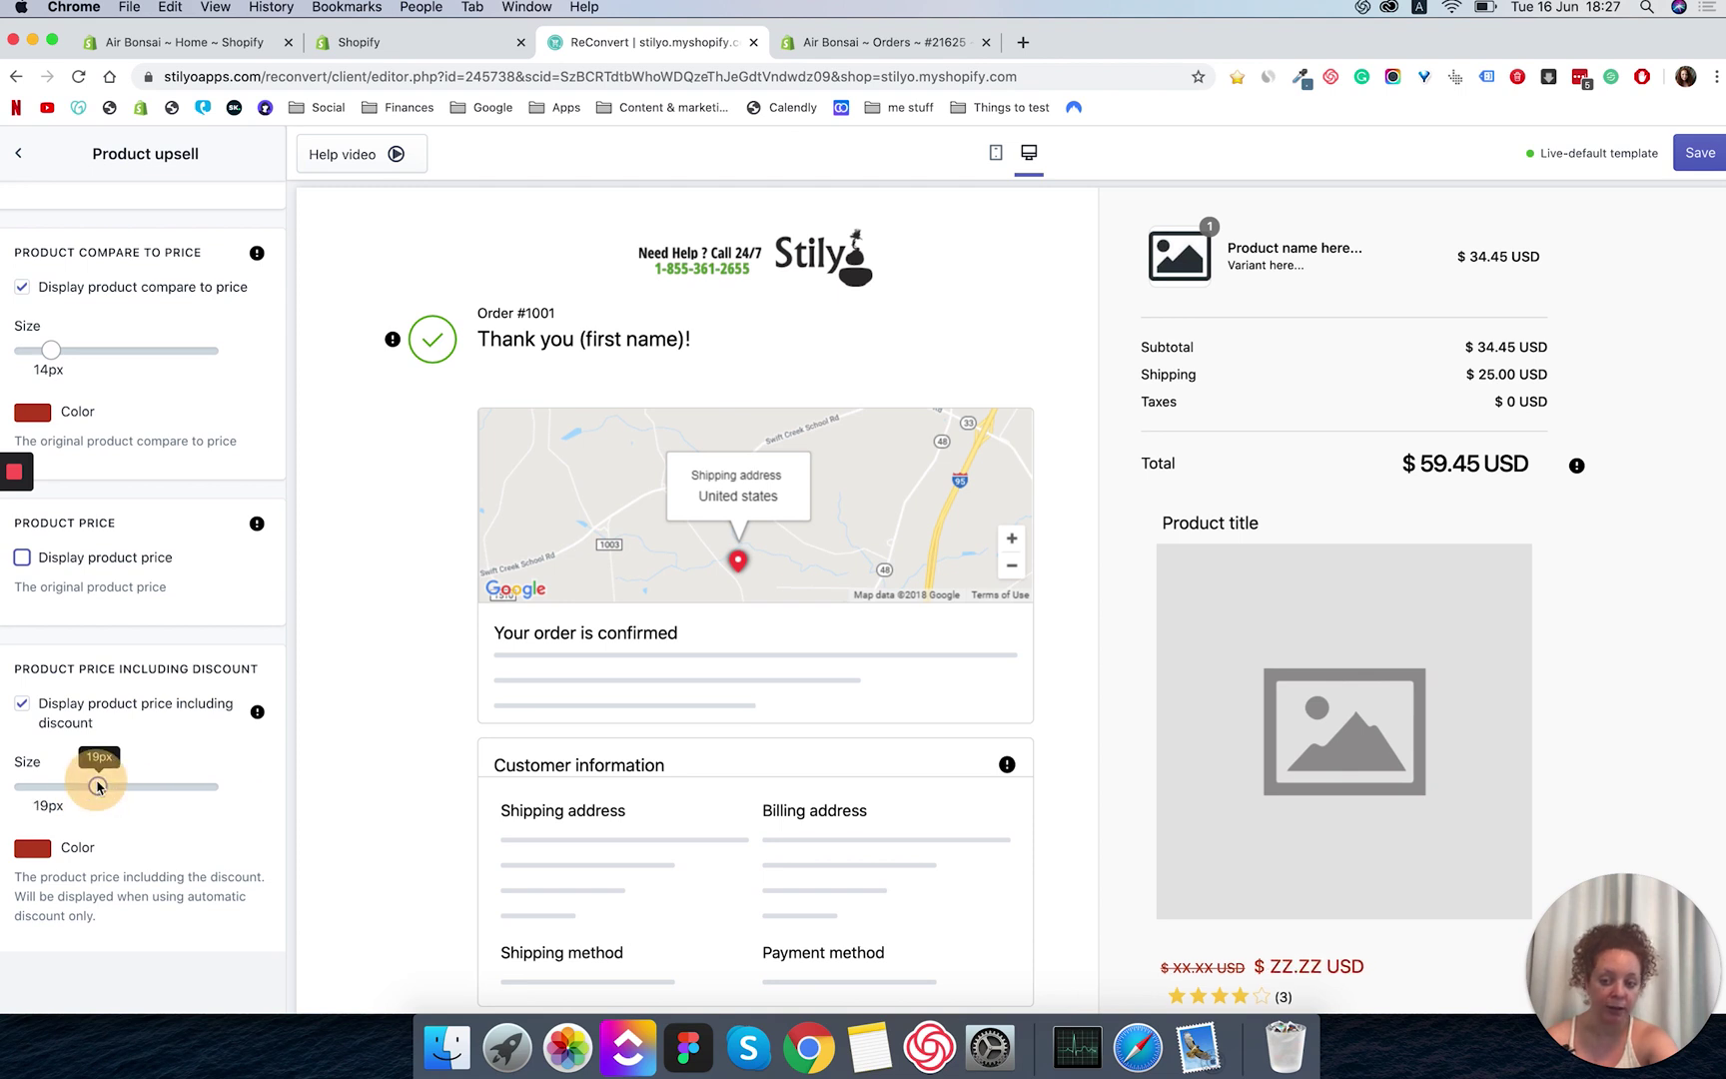
left_click(27, 849)
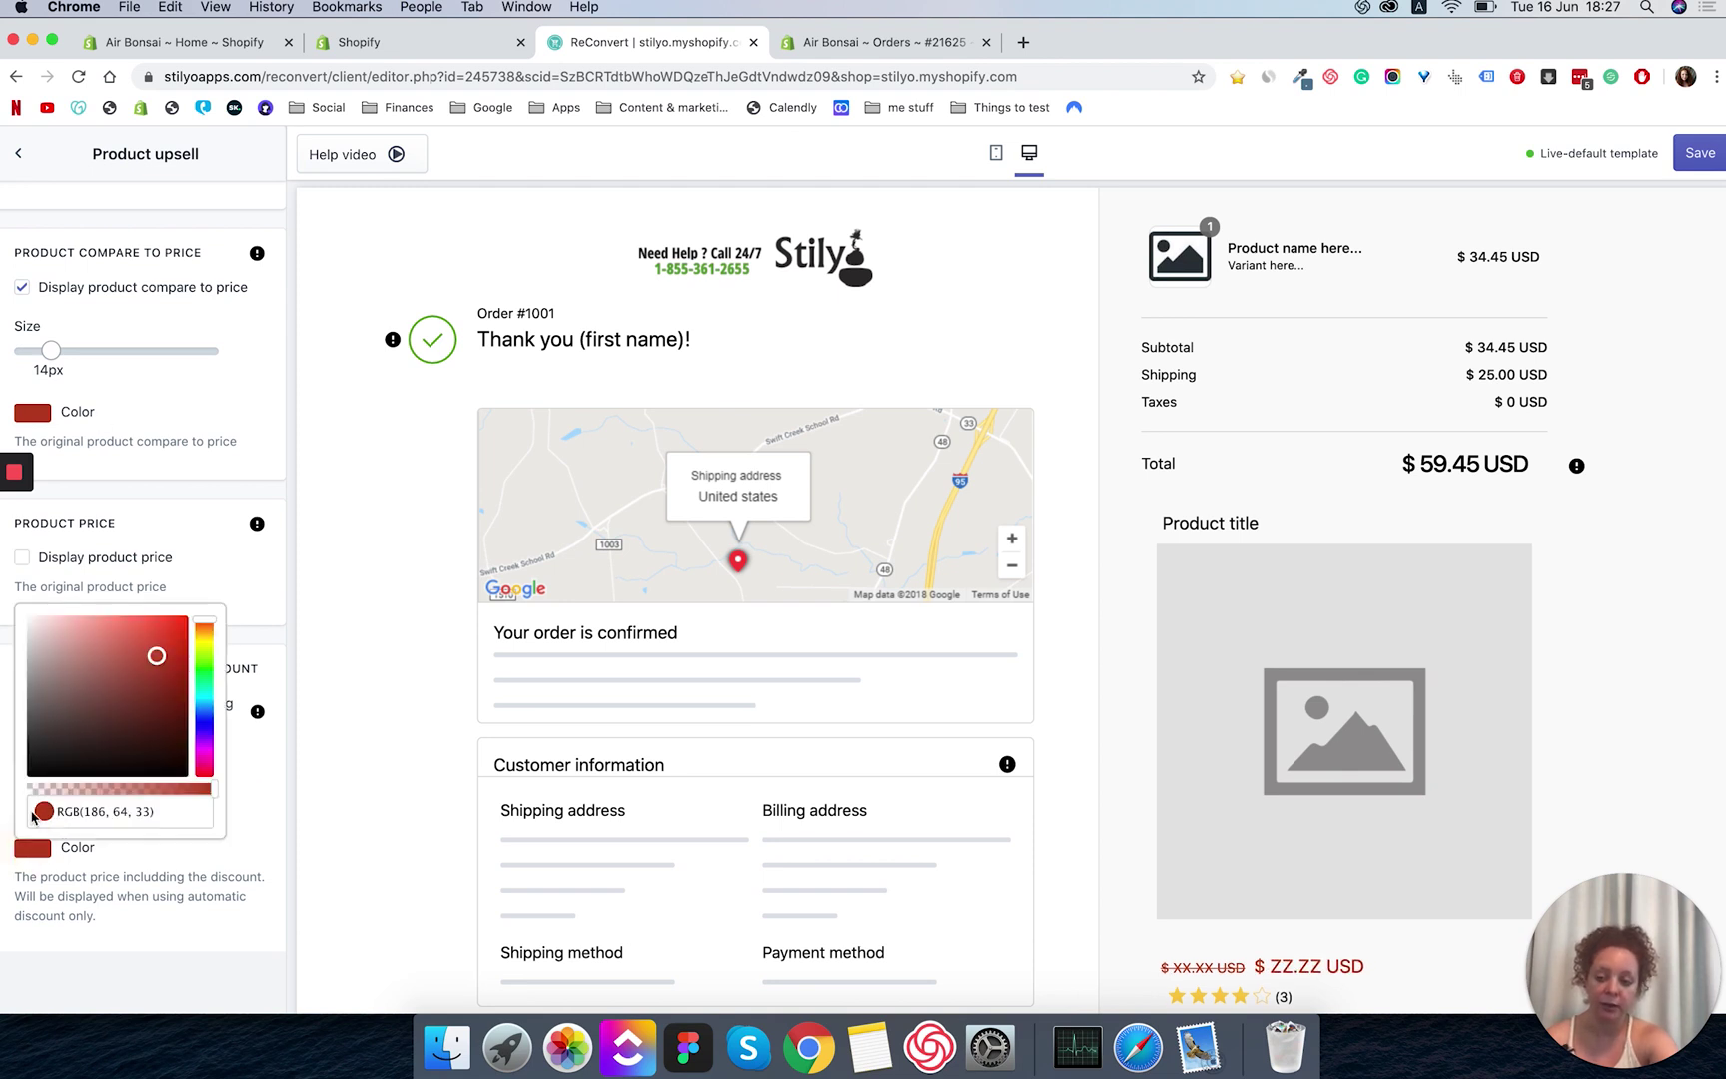
left_click(206, 670)
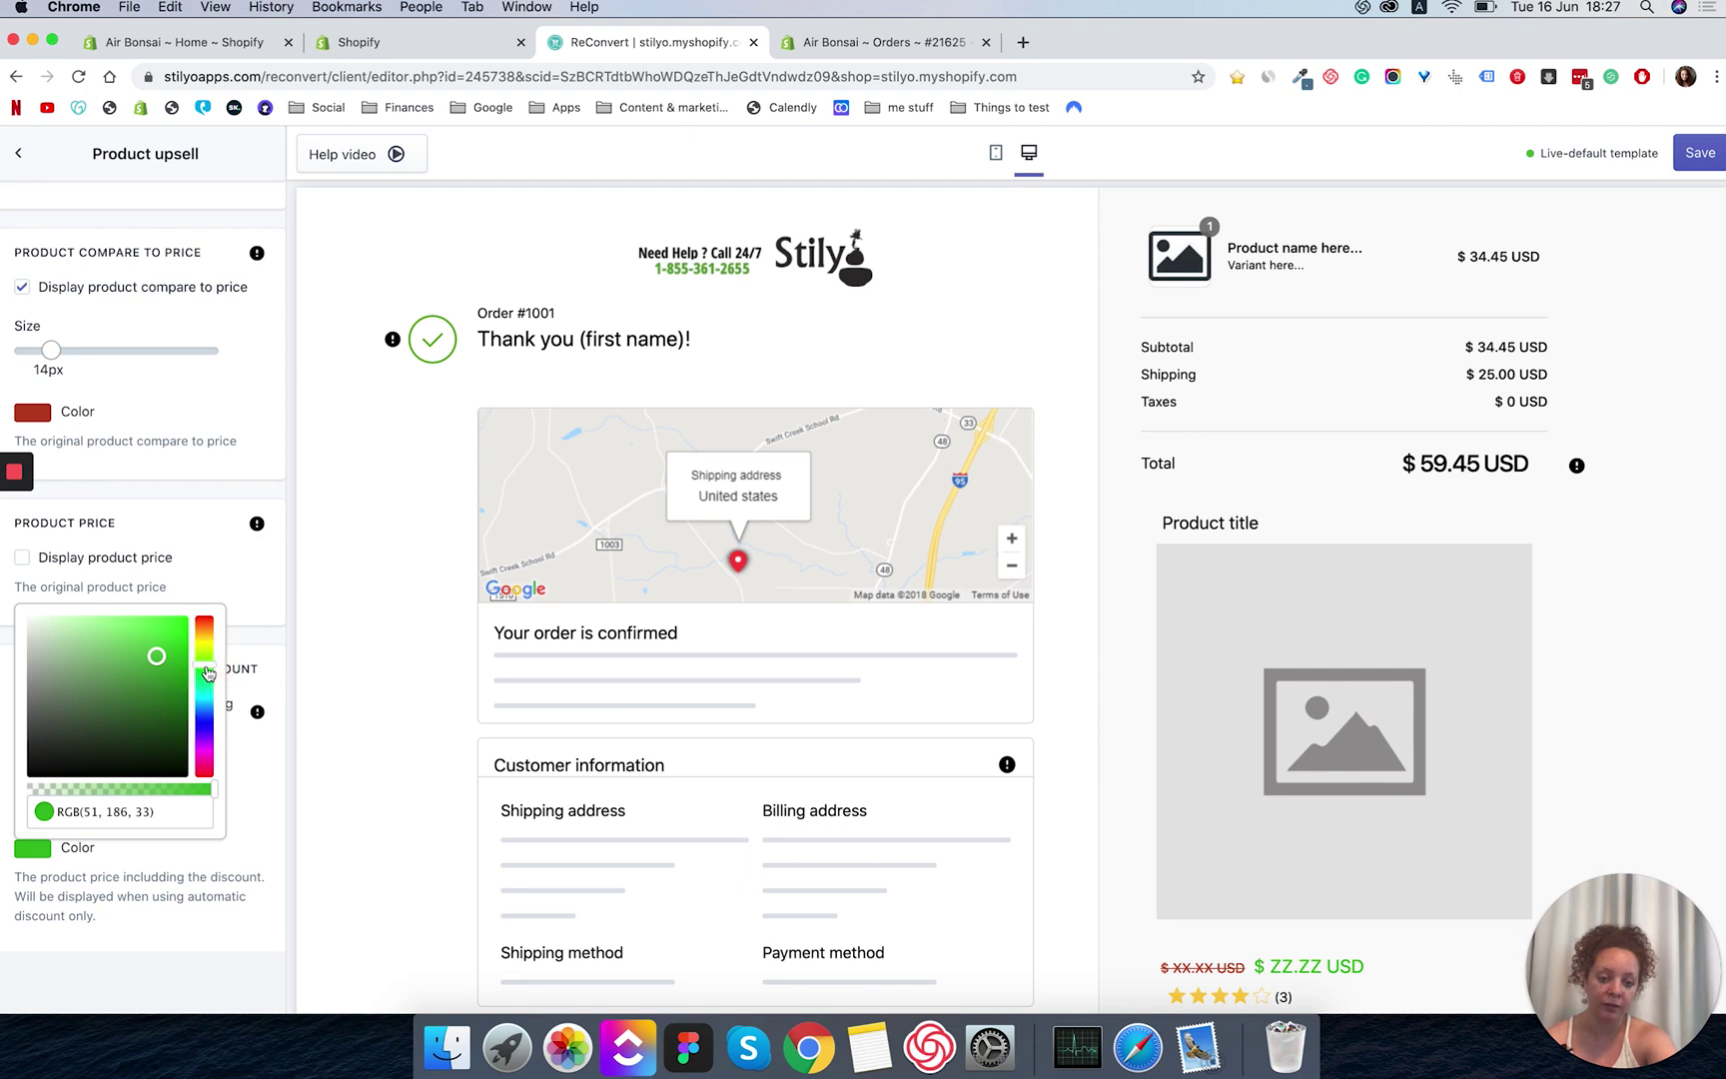
left_click_drag(150, 723, 197, 727)
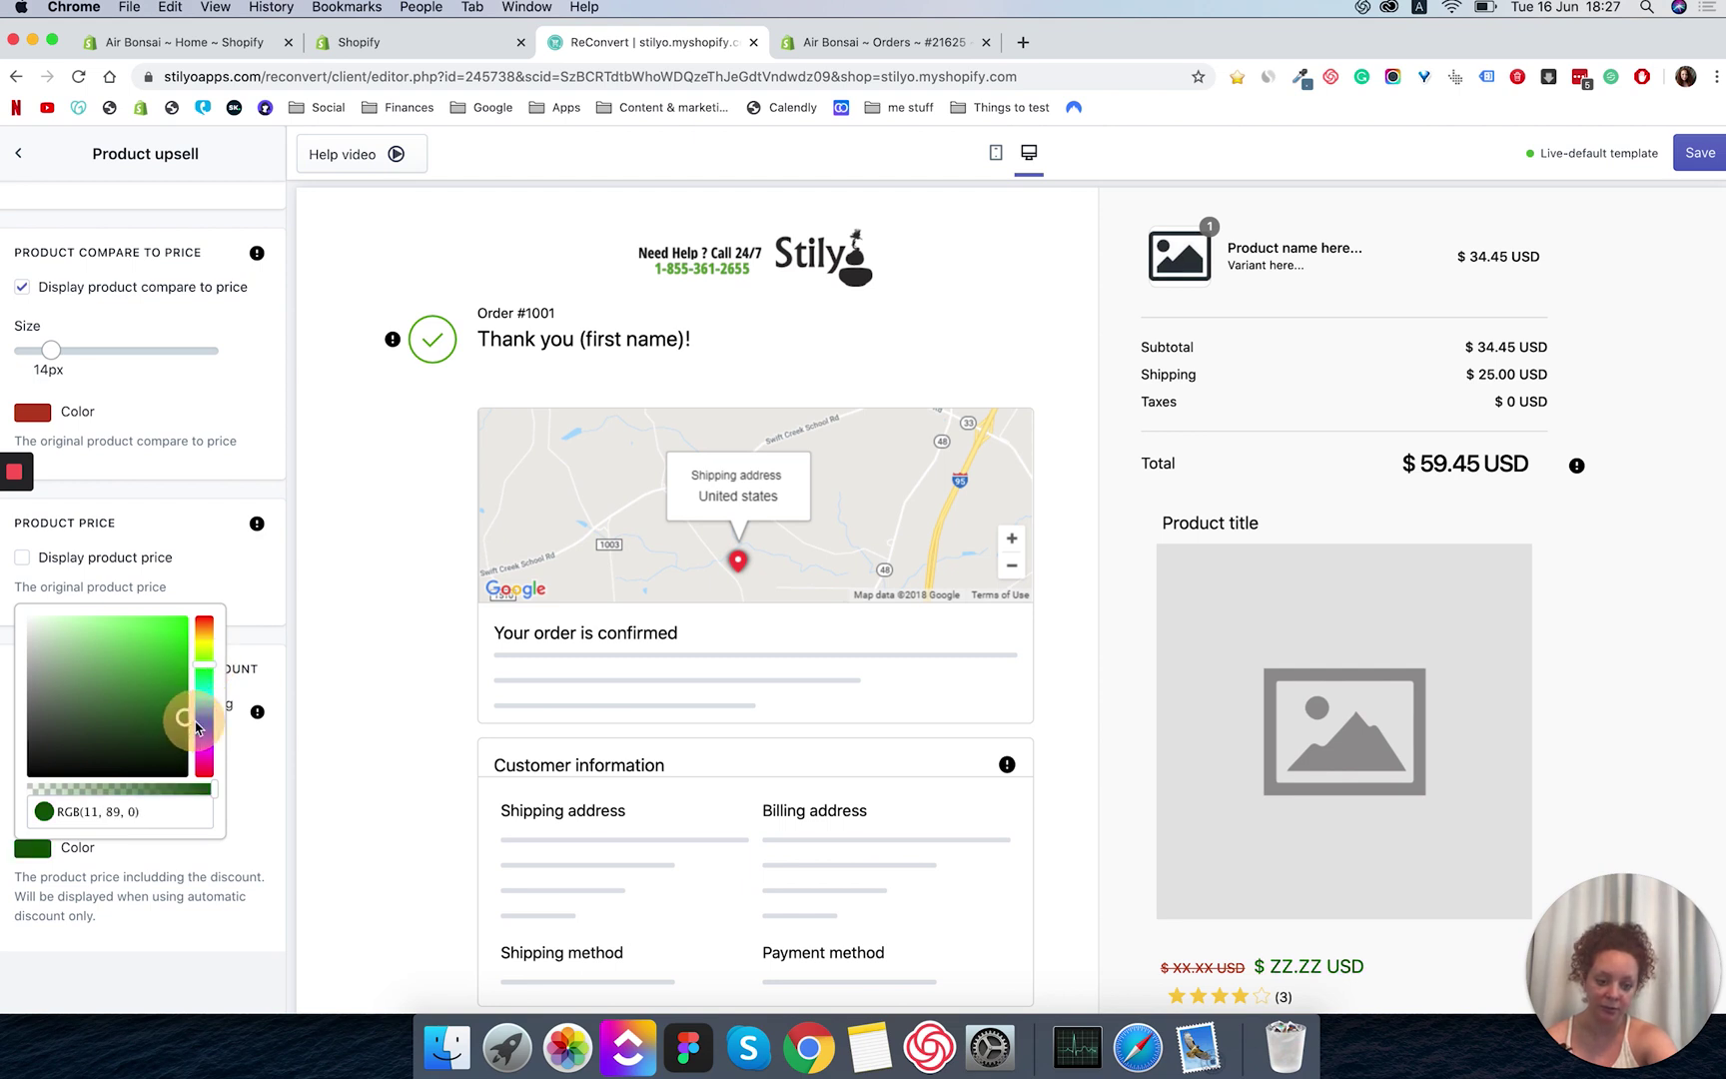
Change the color of the product compare to price to black.
left_click(32, 412)
left_click(109, 525)
left_click_drag(109, 524, 28, 597)
Change the buy button text to "Buy For 20% OFF ->>", save the template and leave the upsell settings.
scroll(1000, 557, "down", 3)
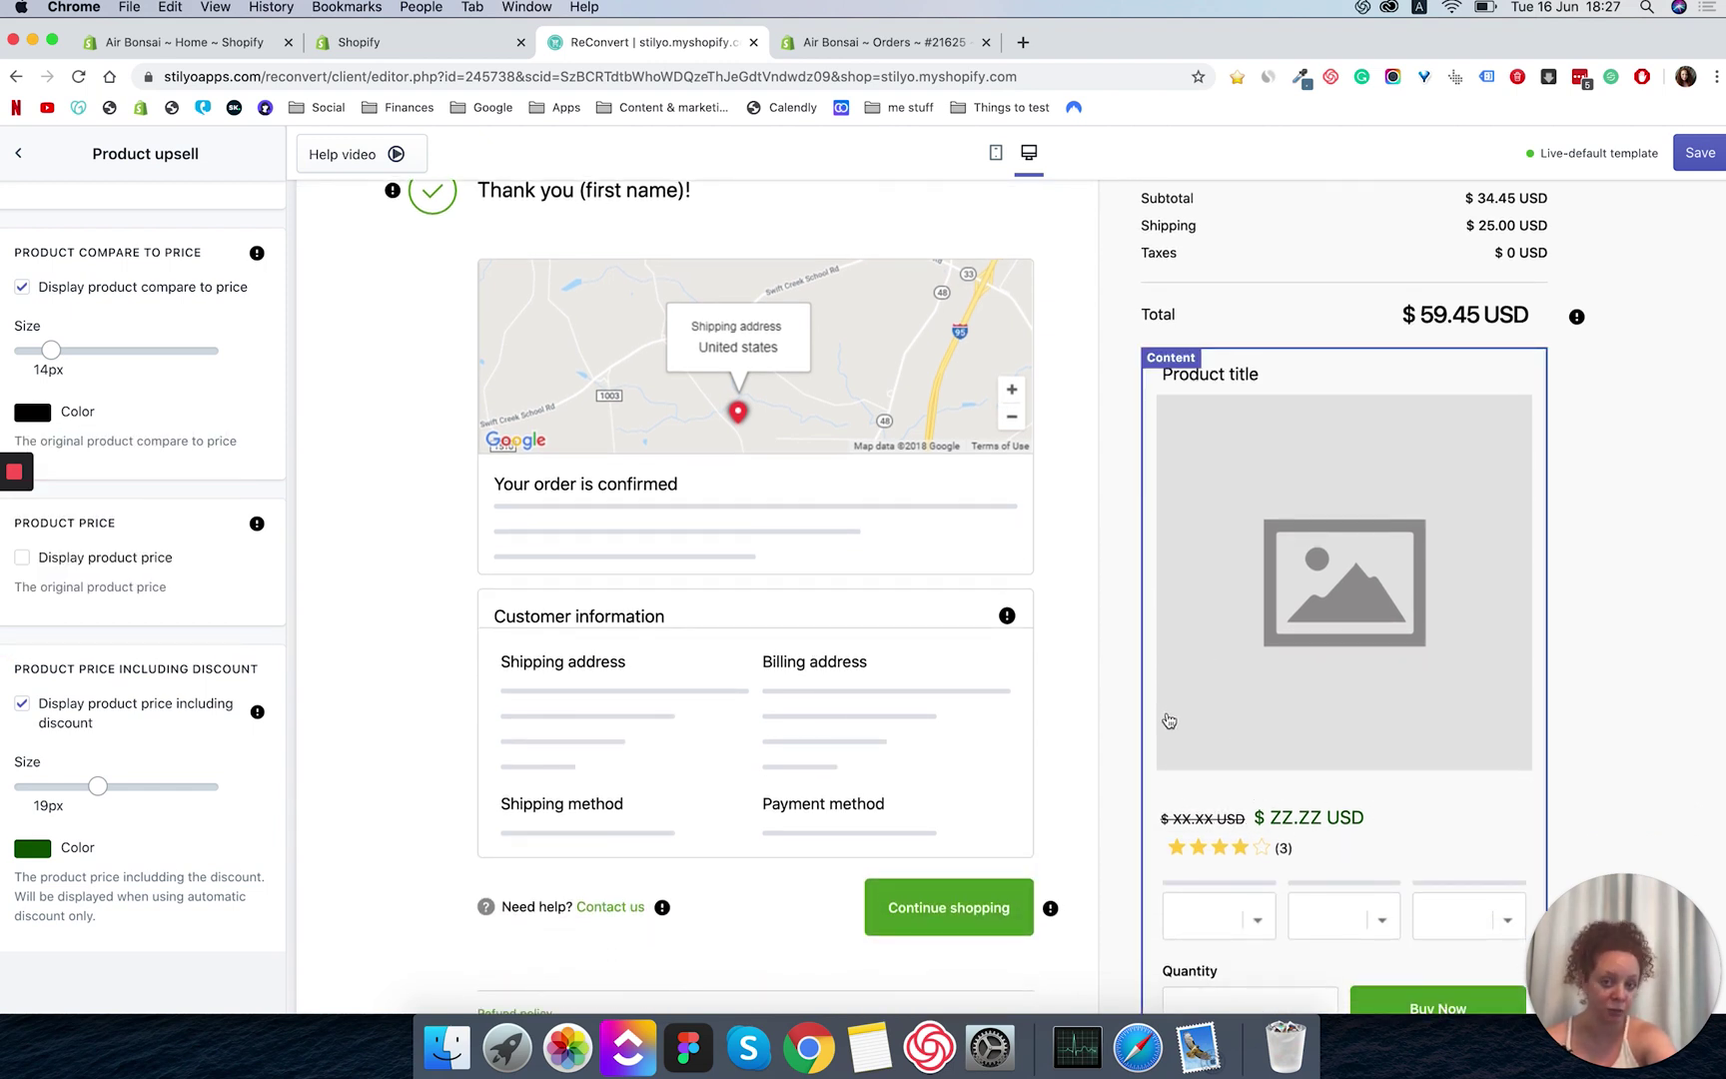
scroll(248, 947, "down", 5)
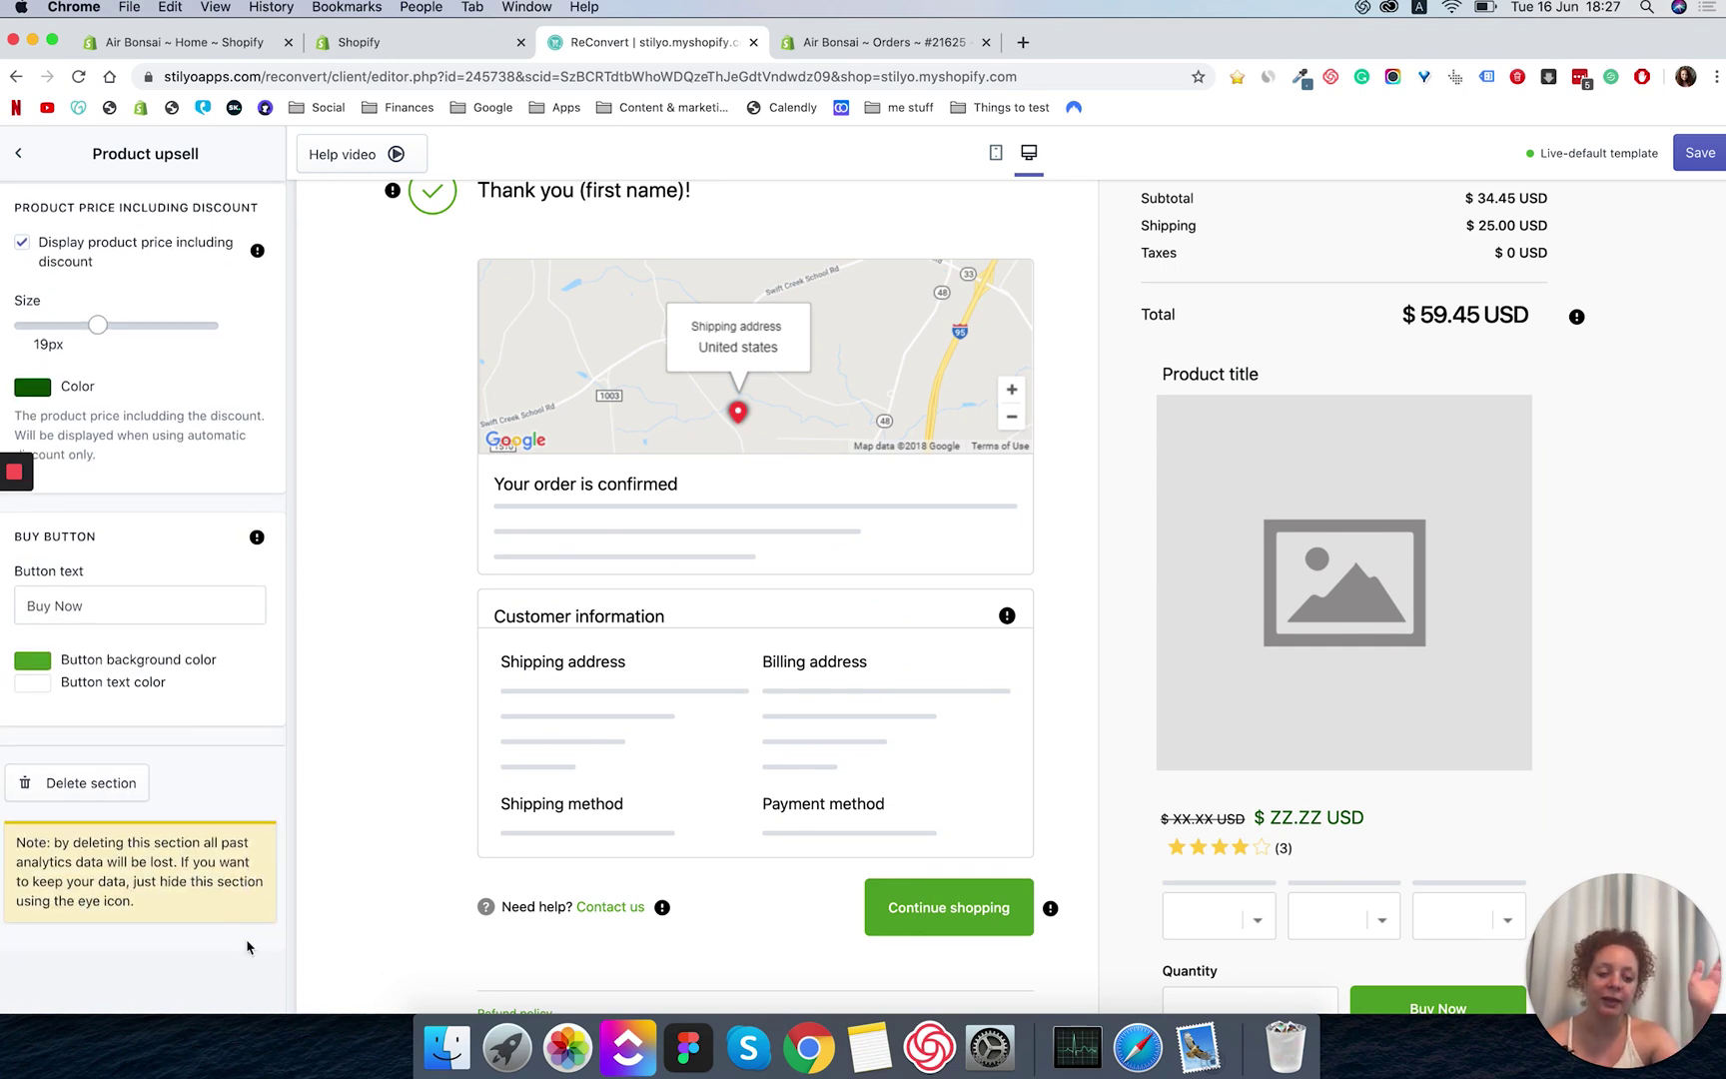
scroll(1333, 764, "down", 2)
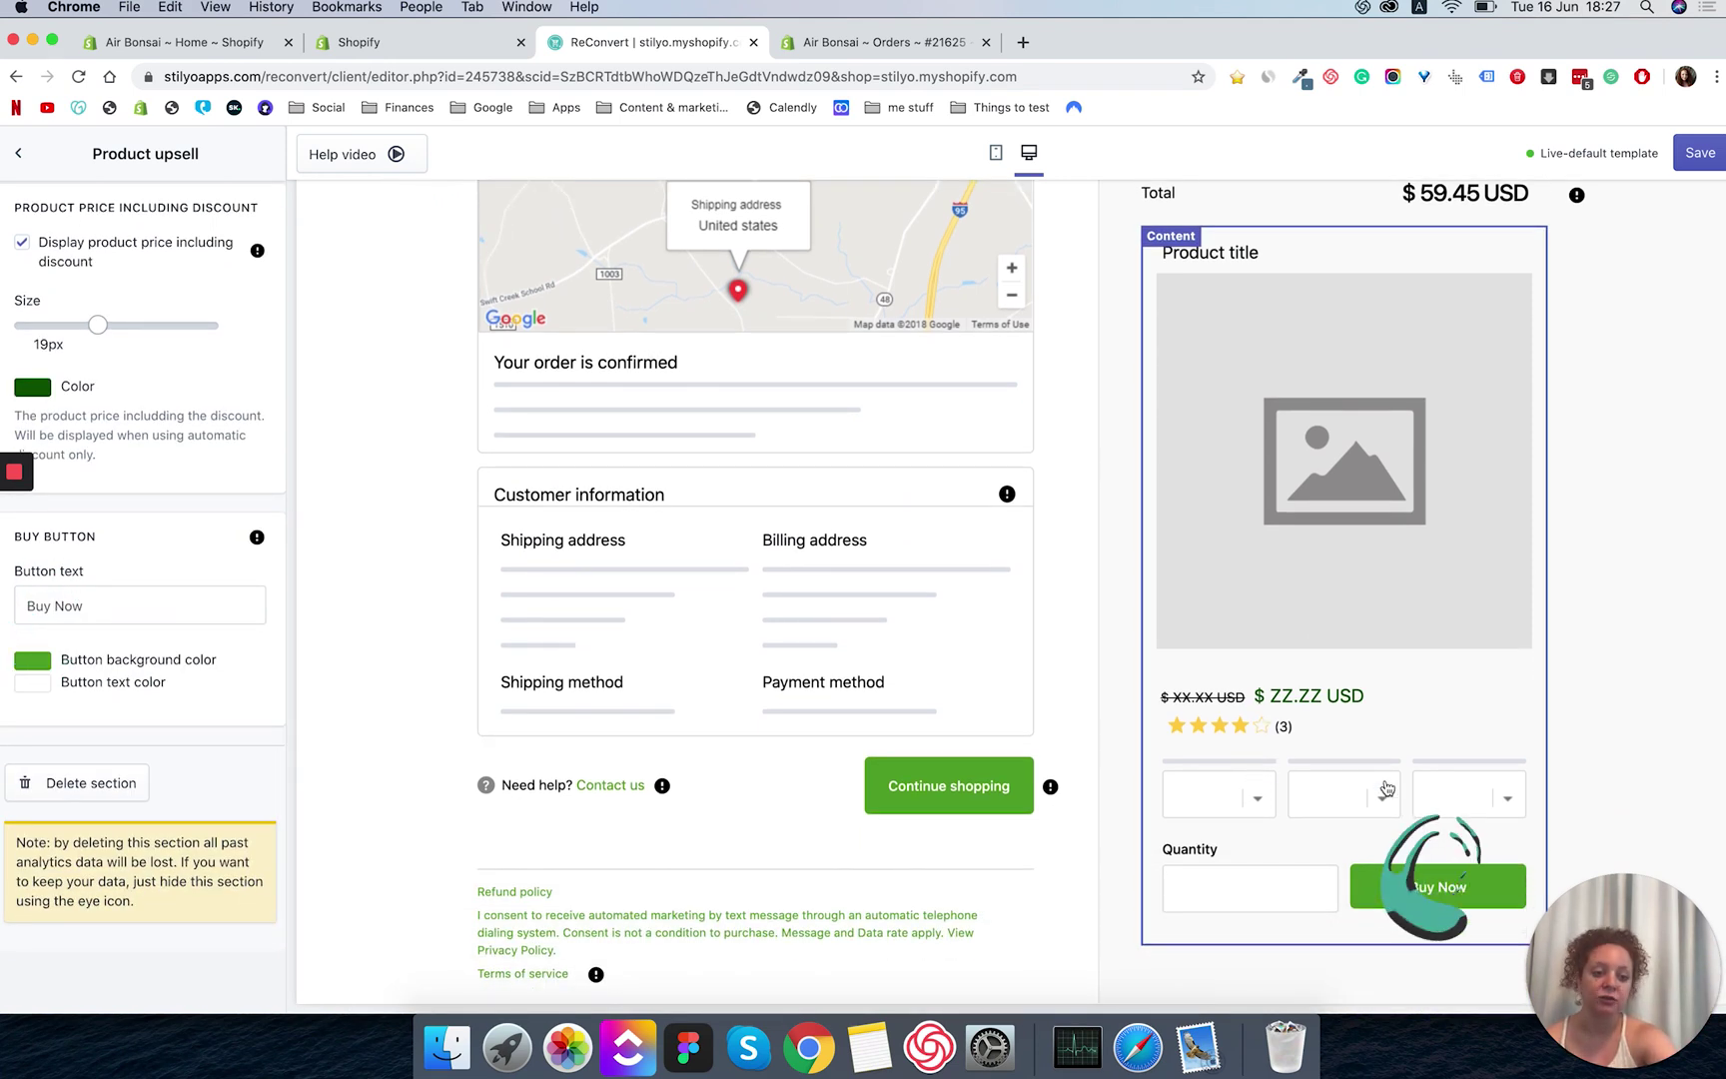
triple_click(200, 599)
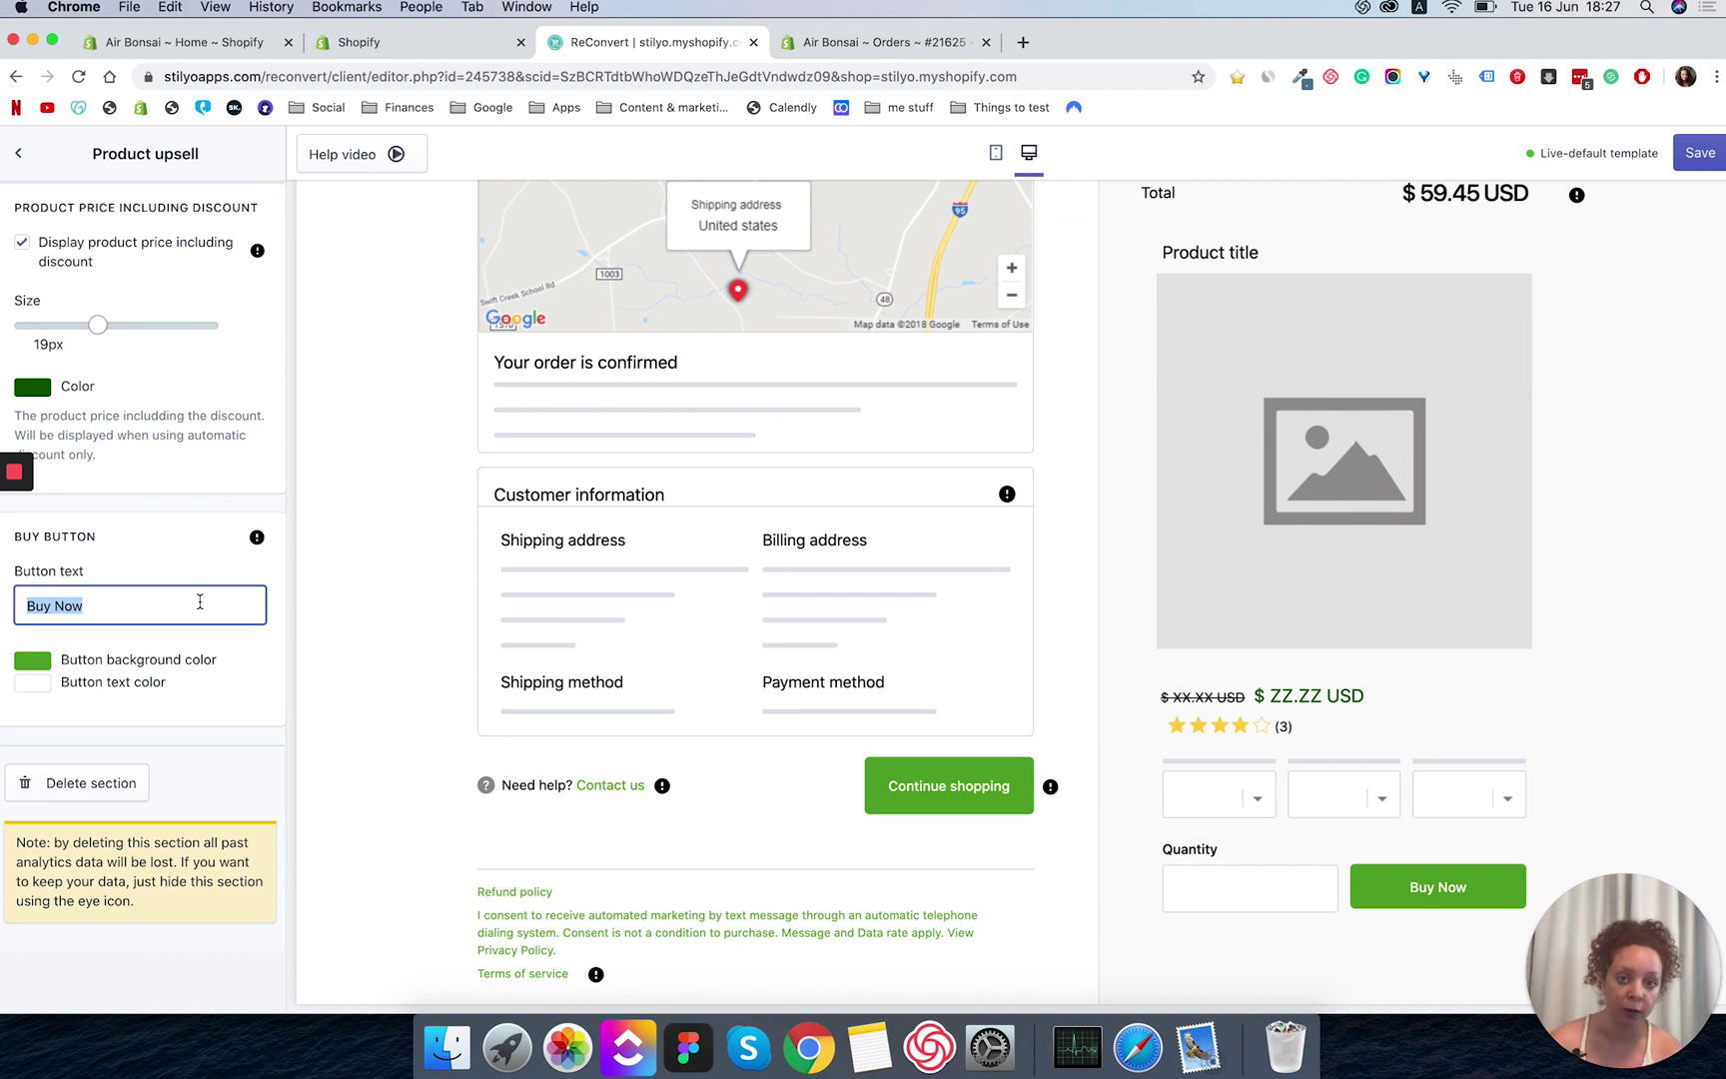
left_click(200, 601)
type("For 20% OFF ->>")
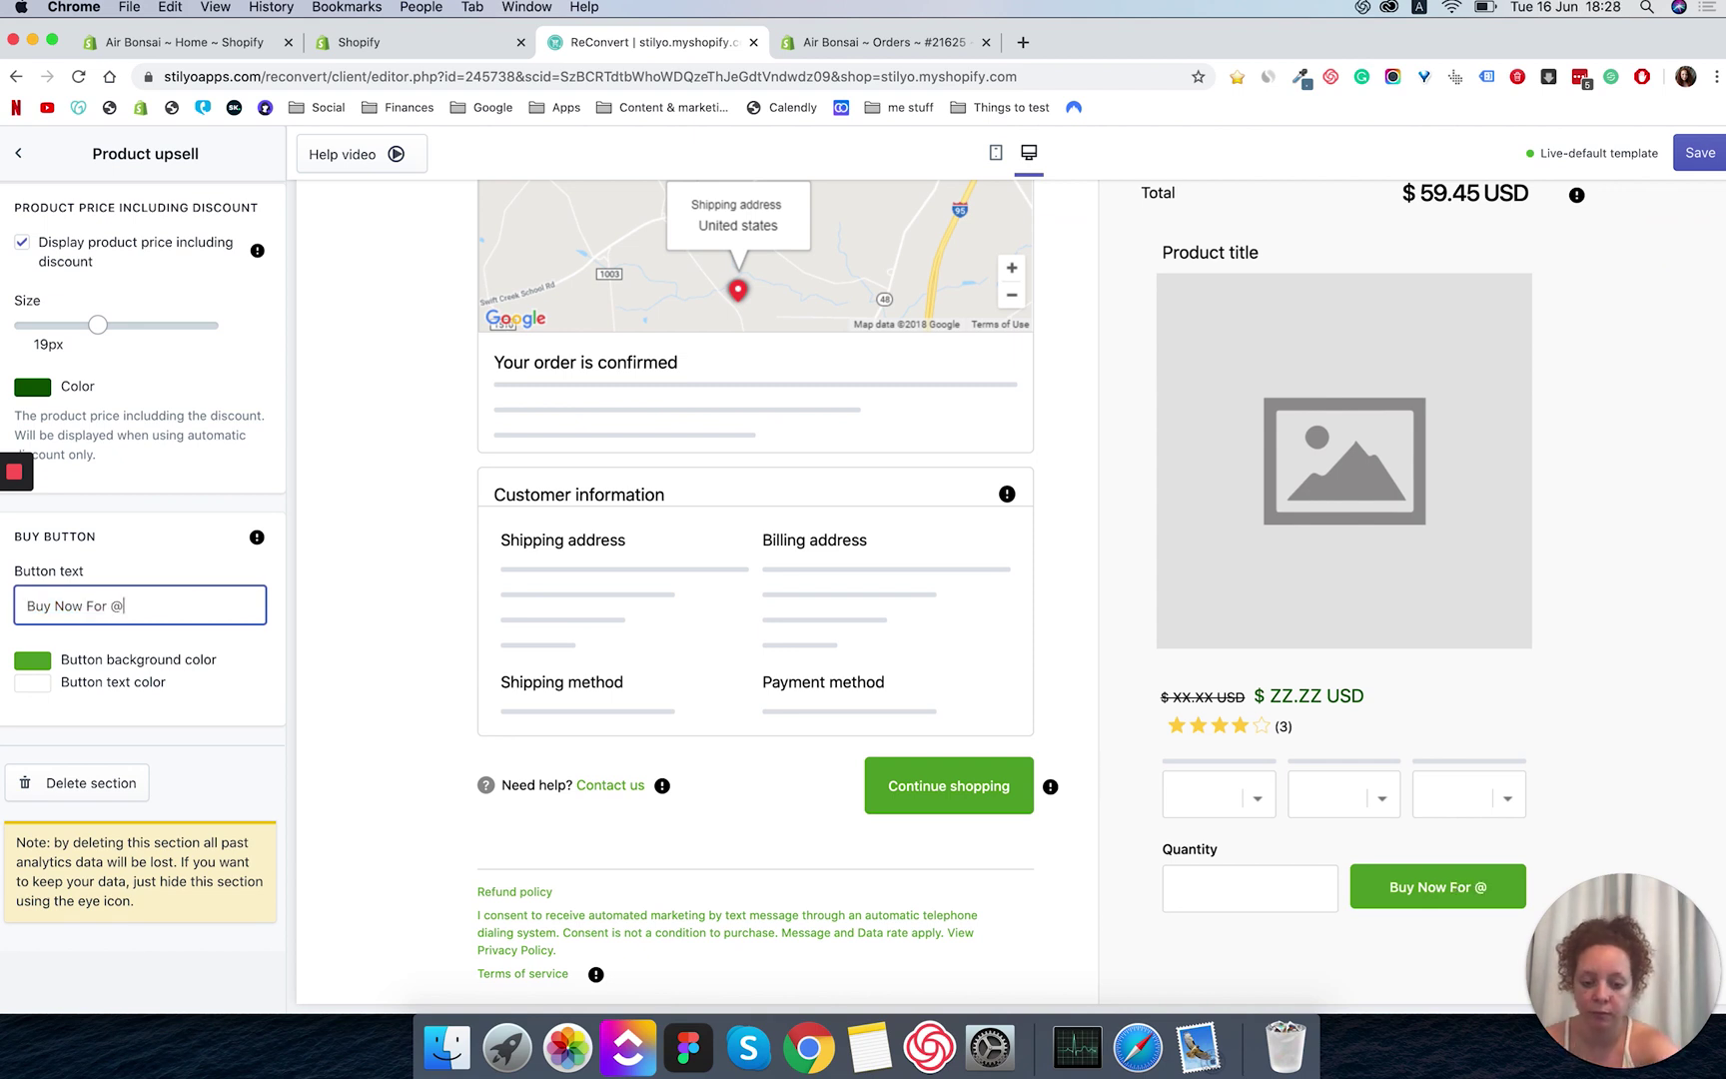
double_click(69, 606)
key("BackSpace")
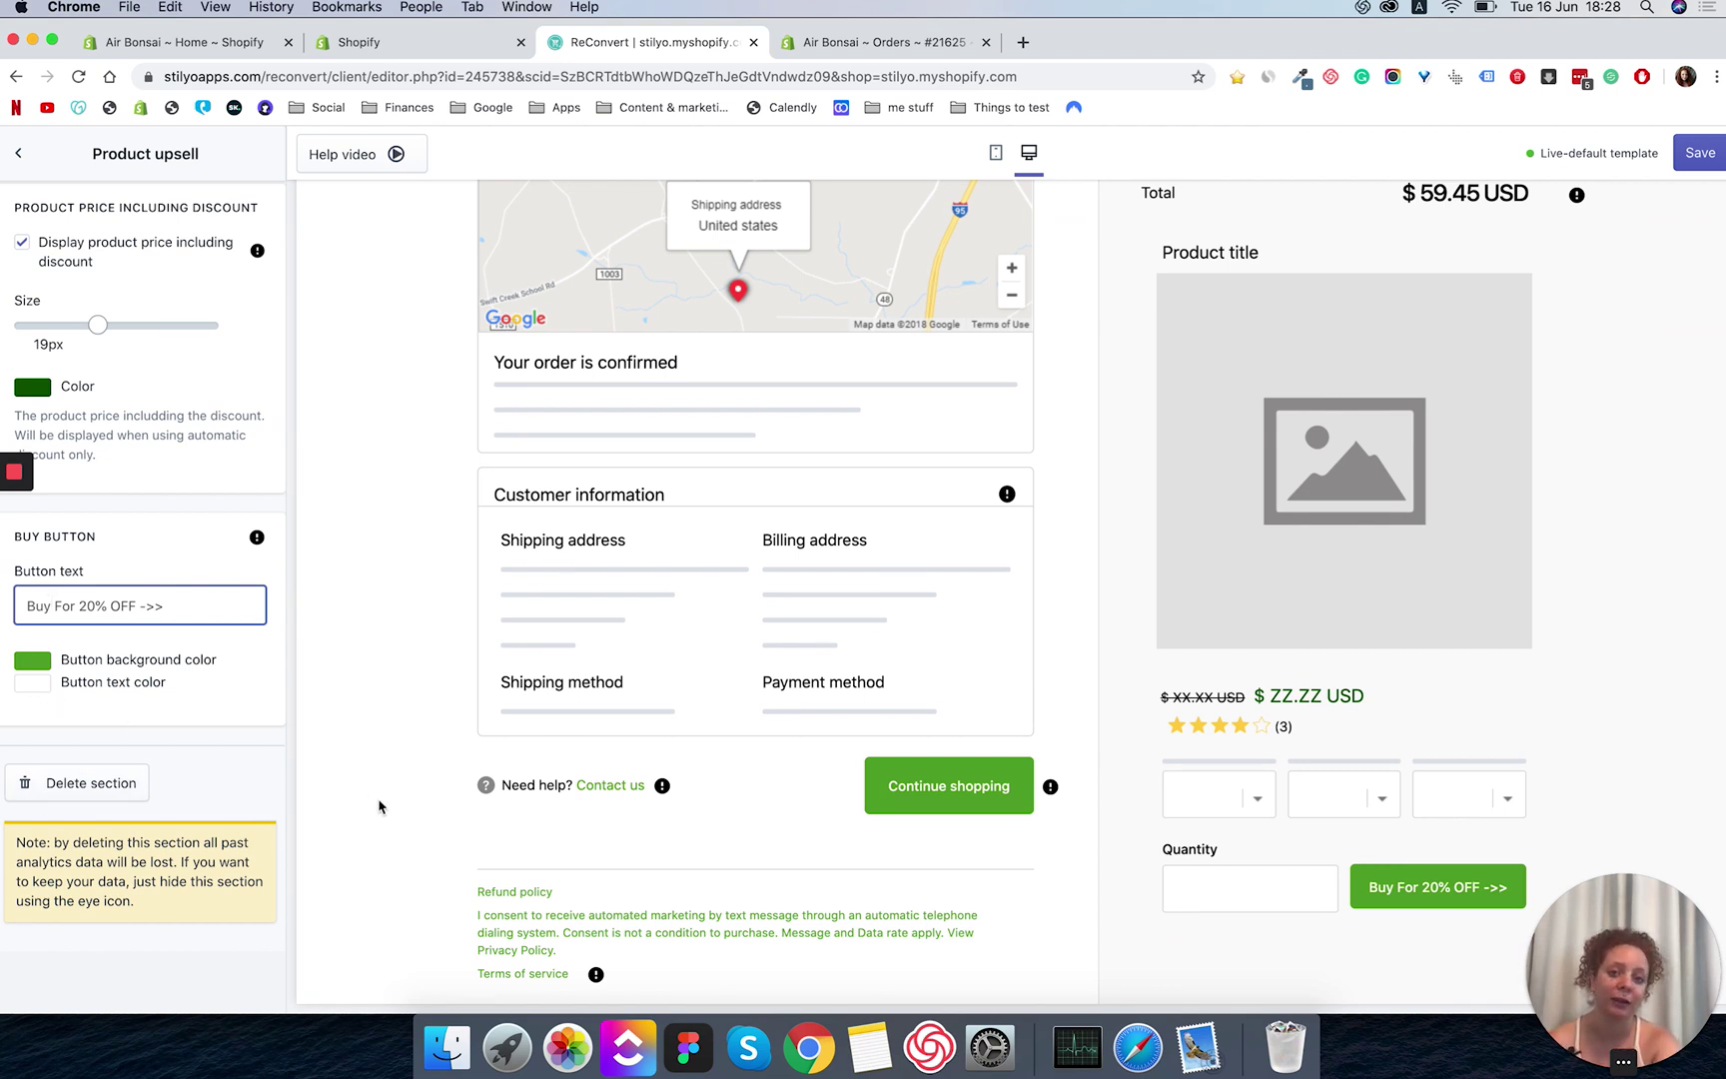
key("super+s")
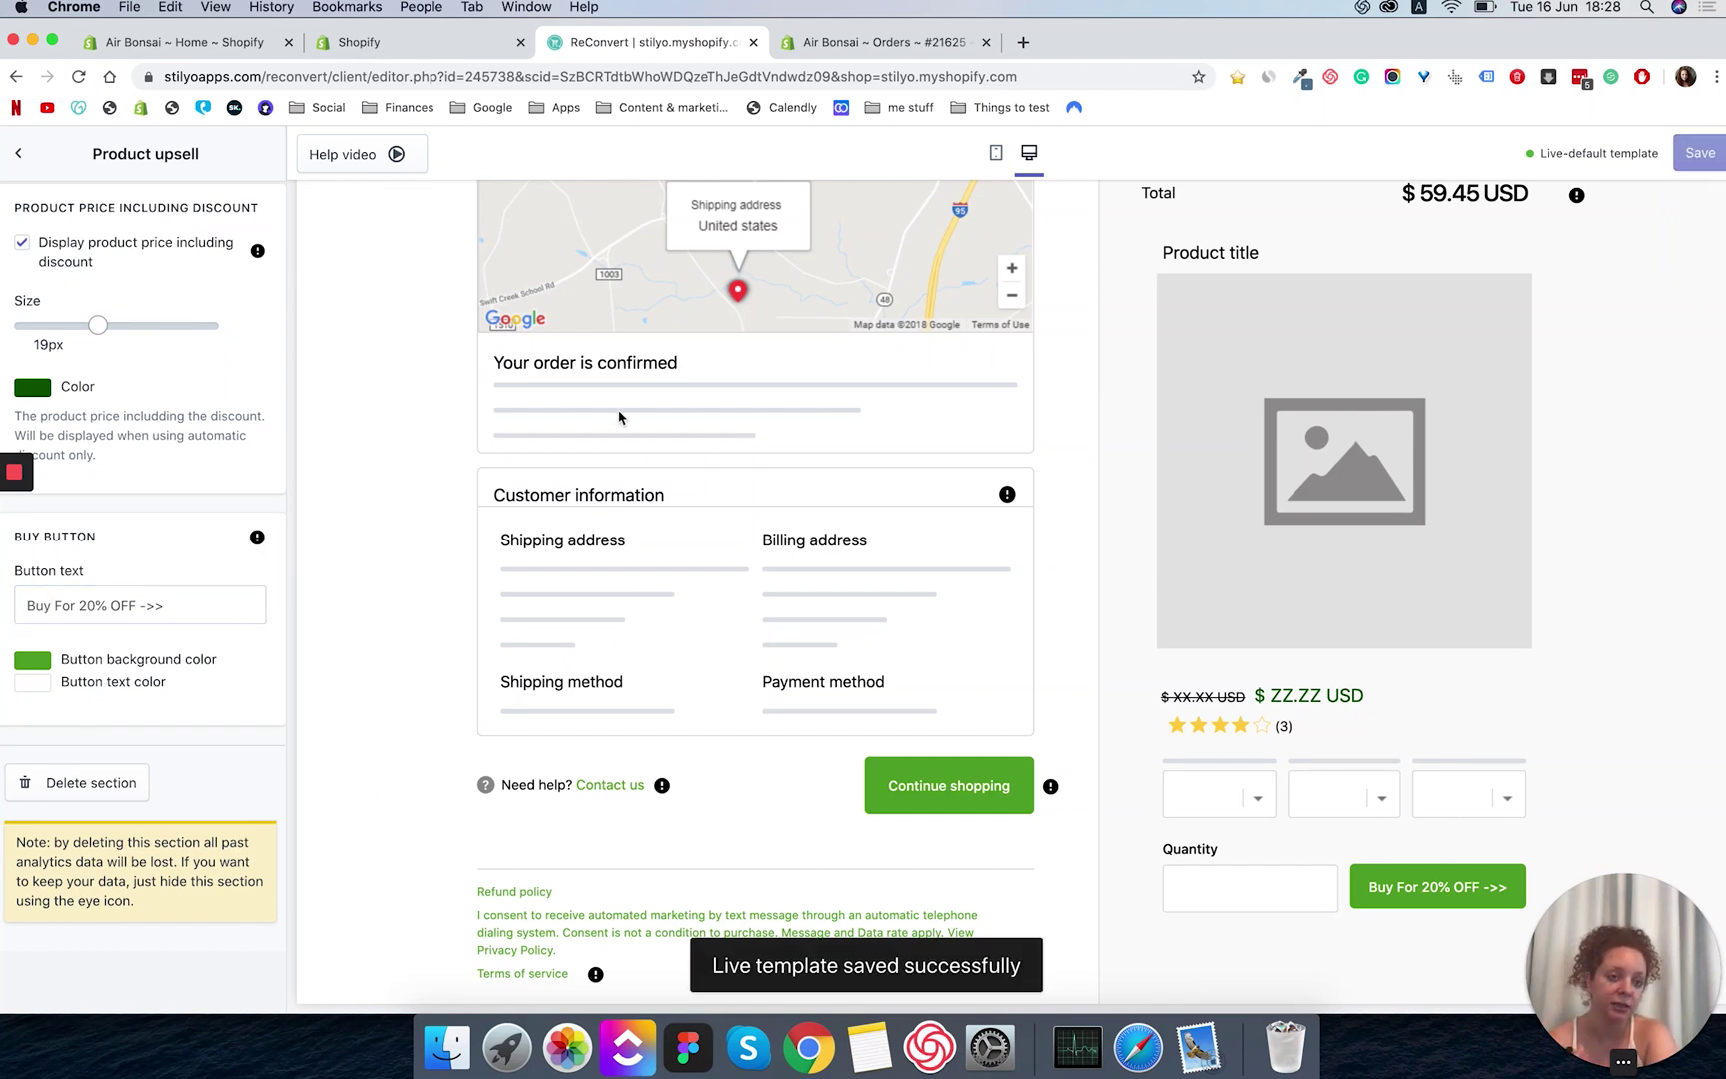
left_click(18, 153)
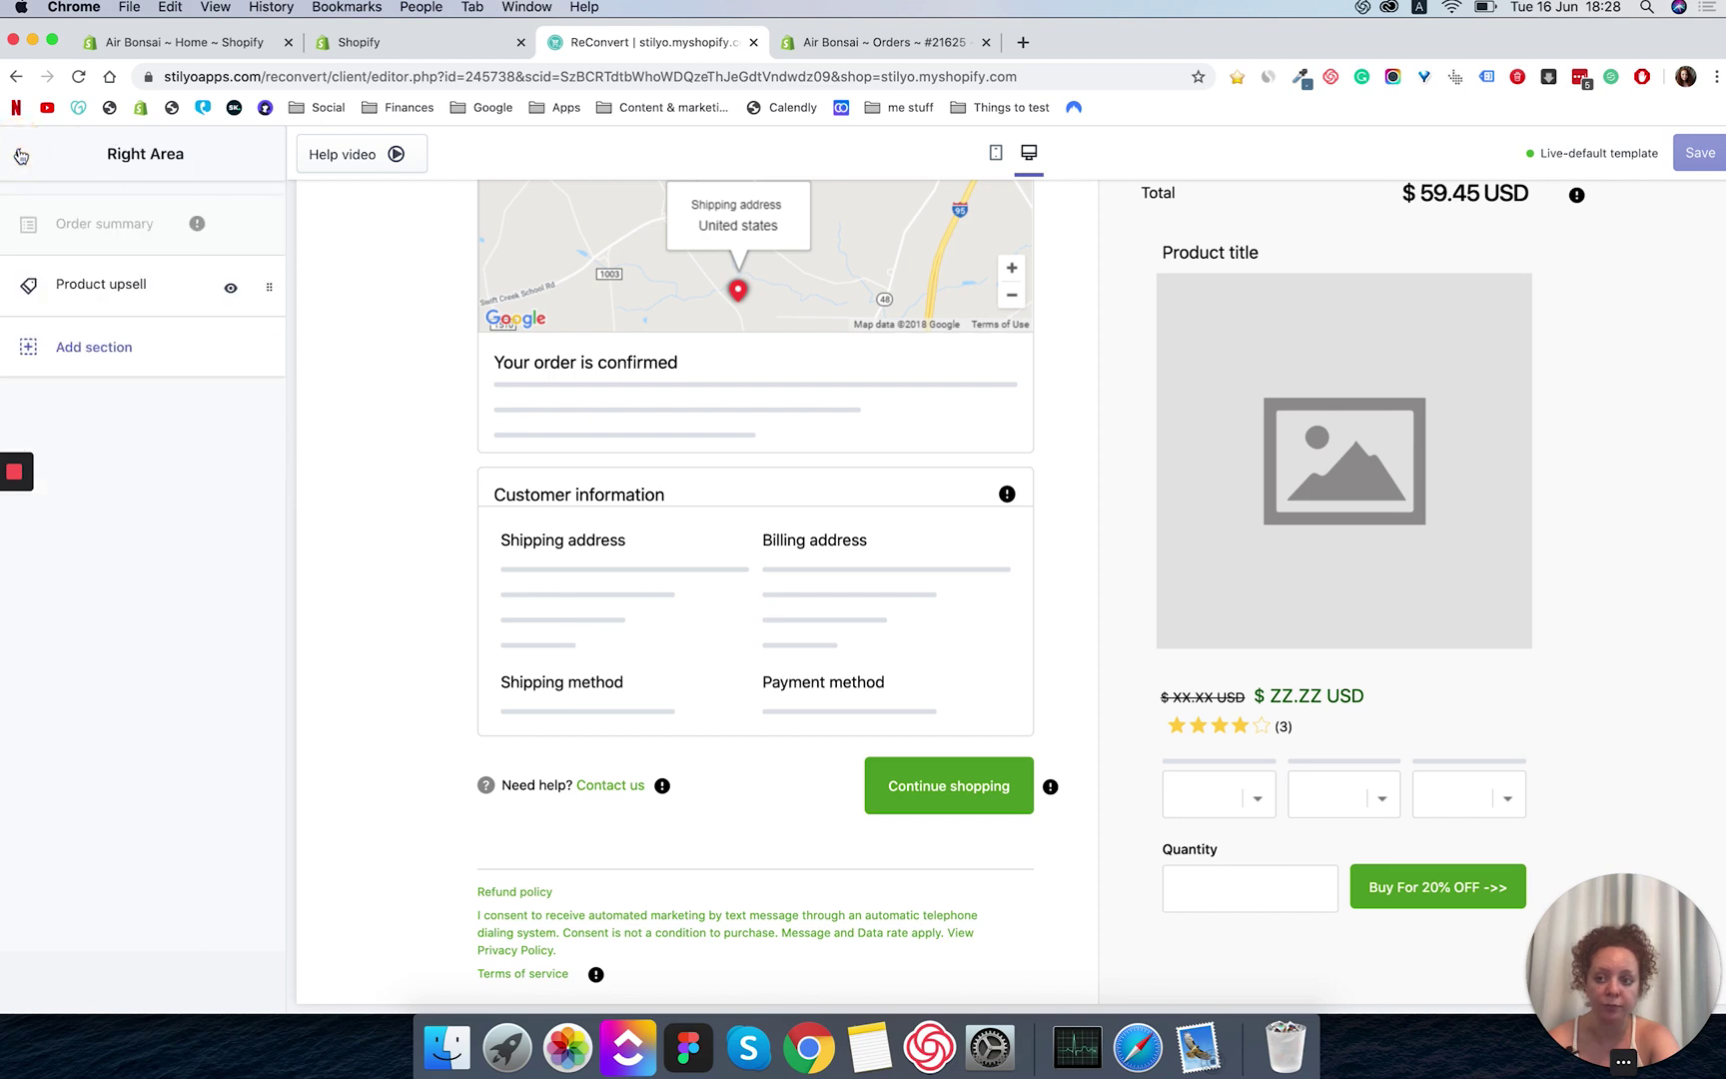
Switch to the open Shopify order, view its order status page and check the upsell's product title.
left_click(879, 42)
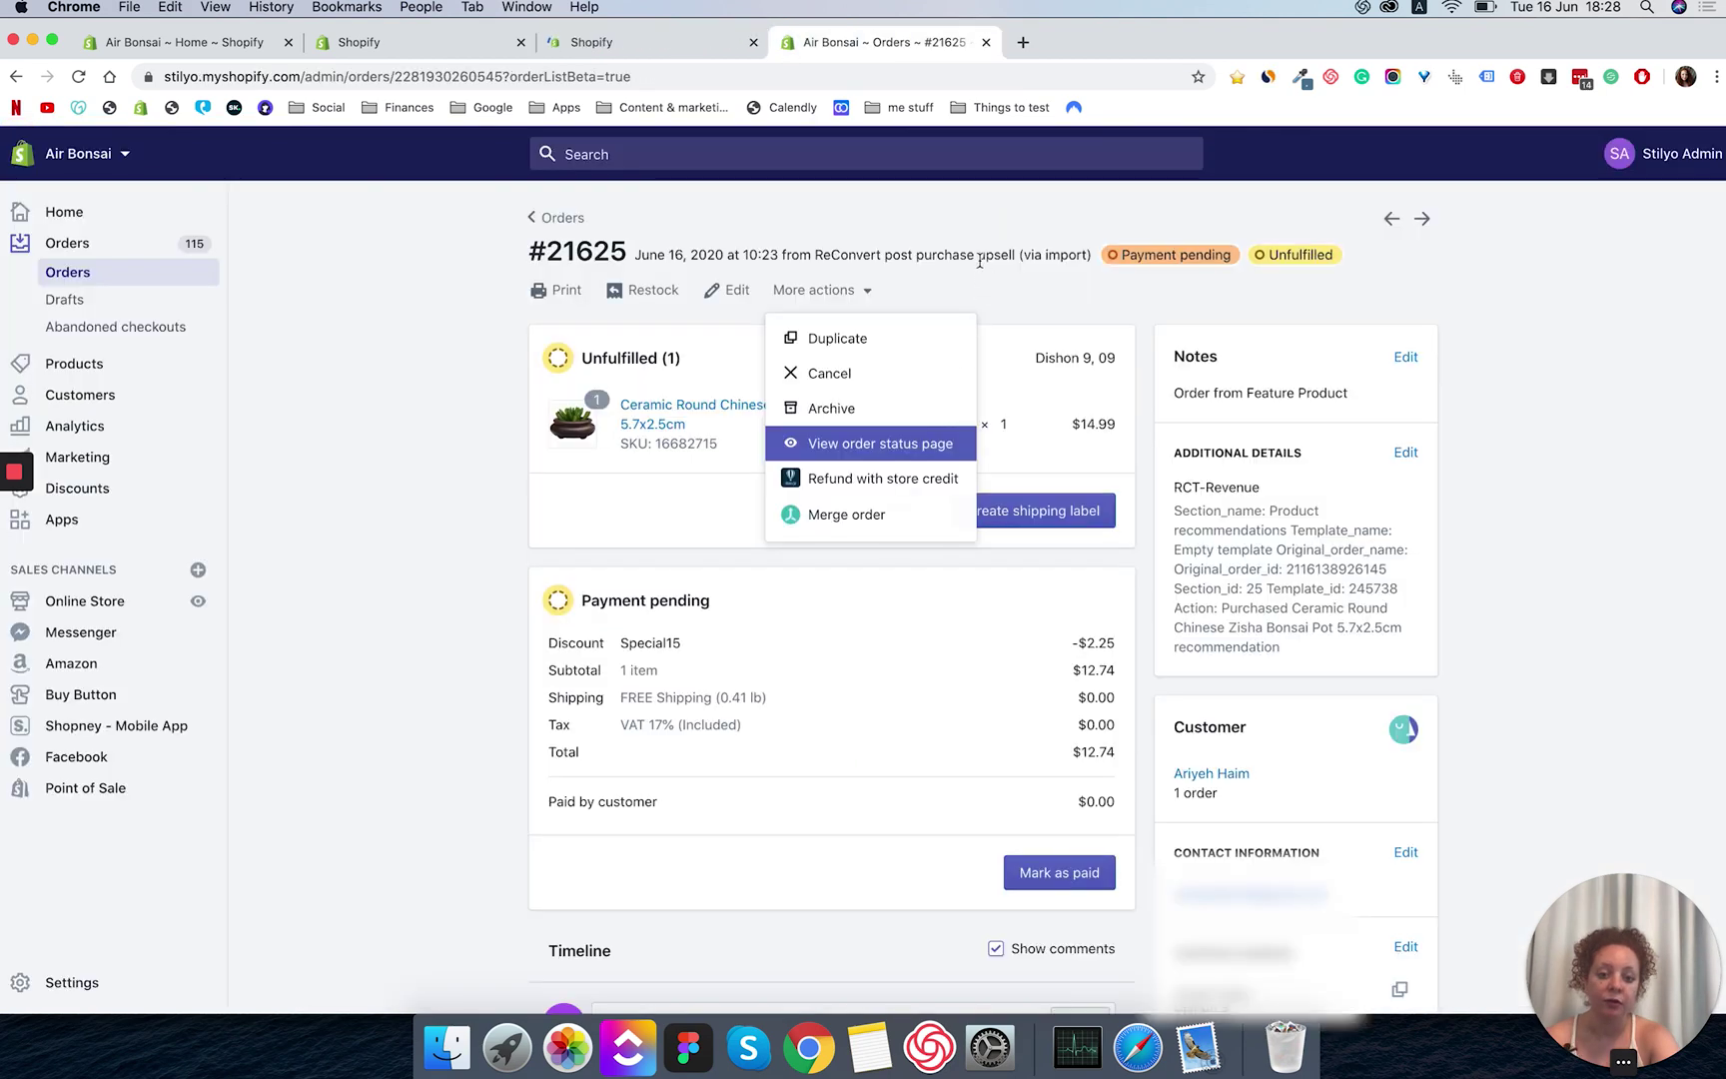
left_click(896, 452)
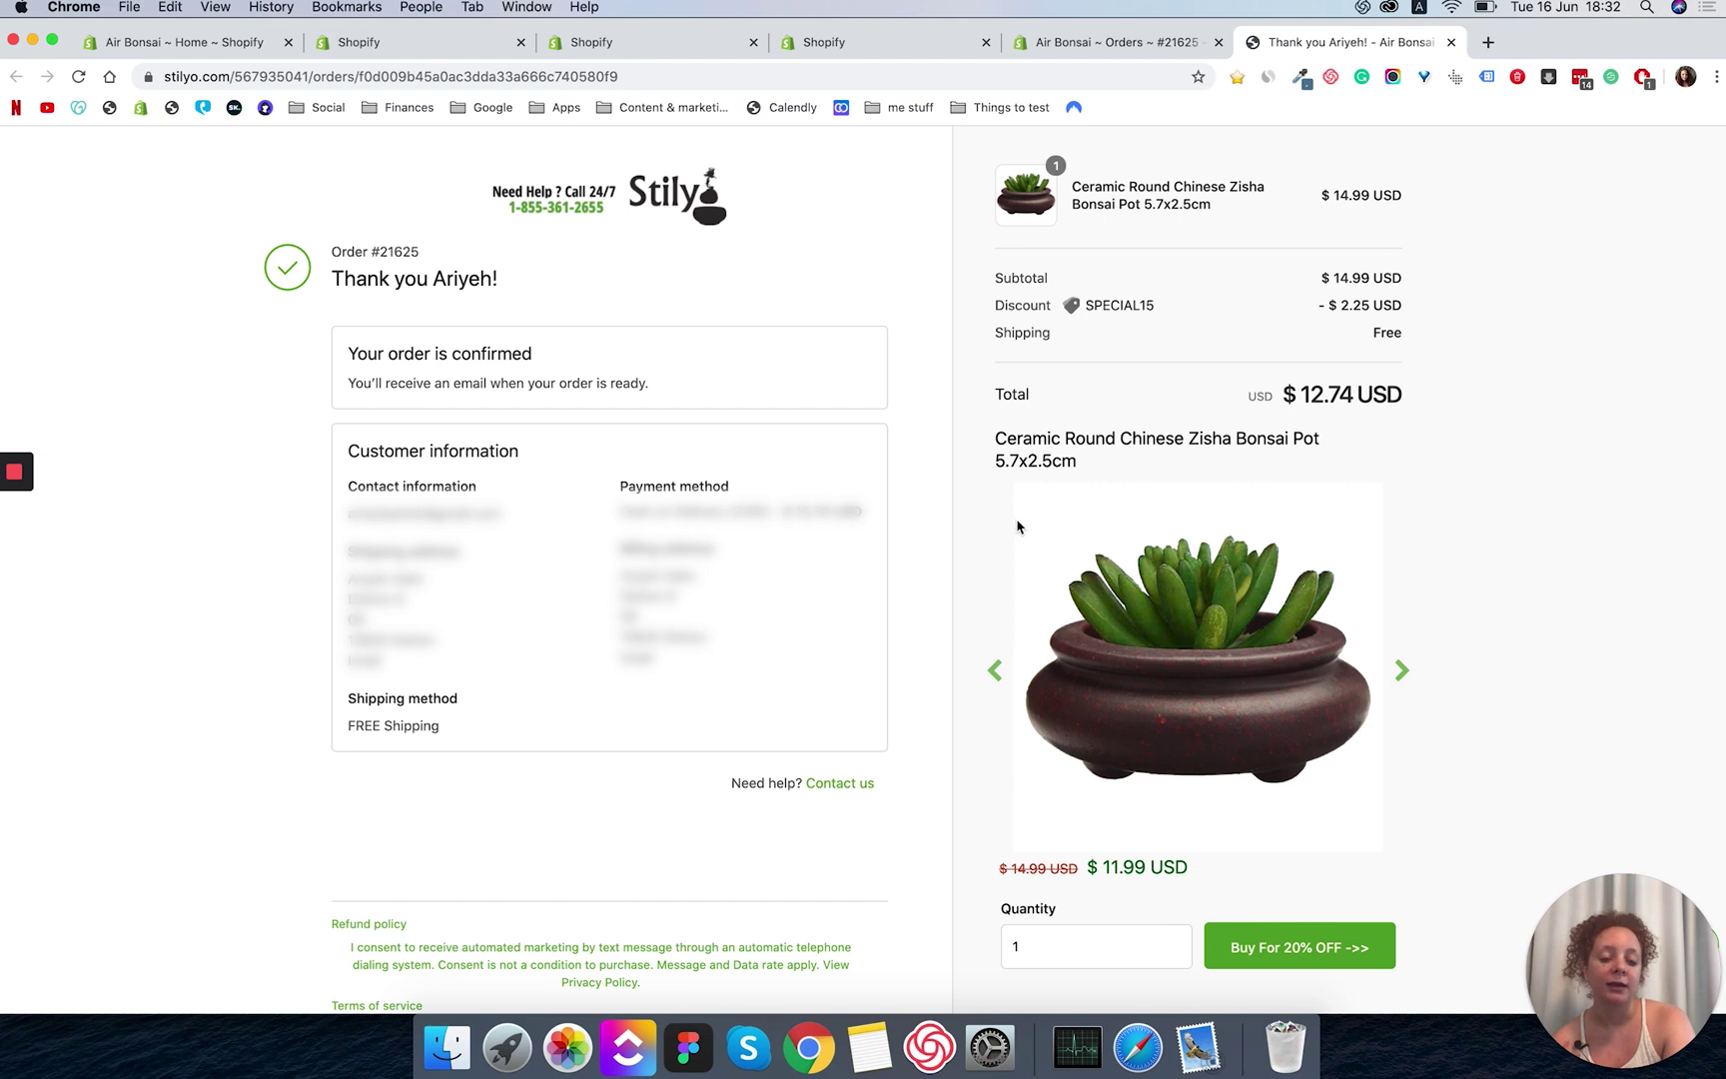
left_click_drag(1114, 462, 1020, 437)
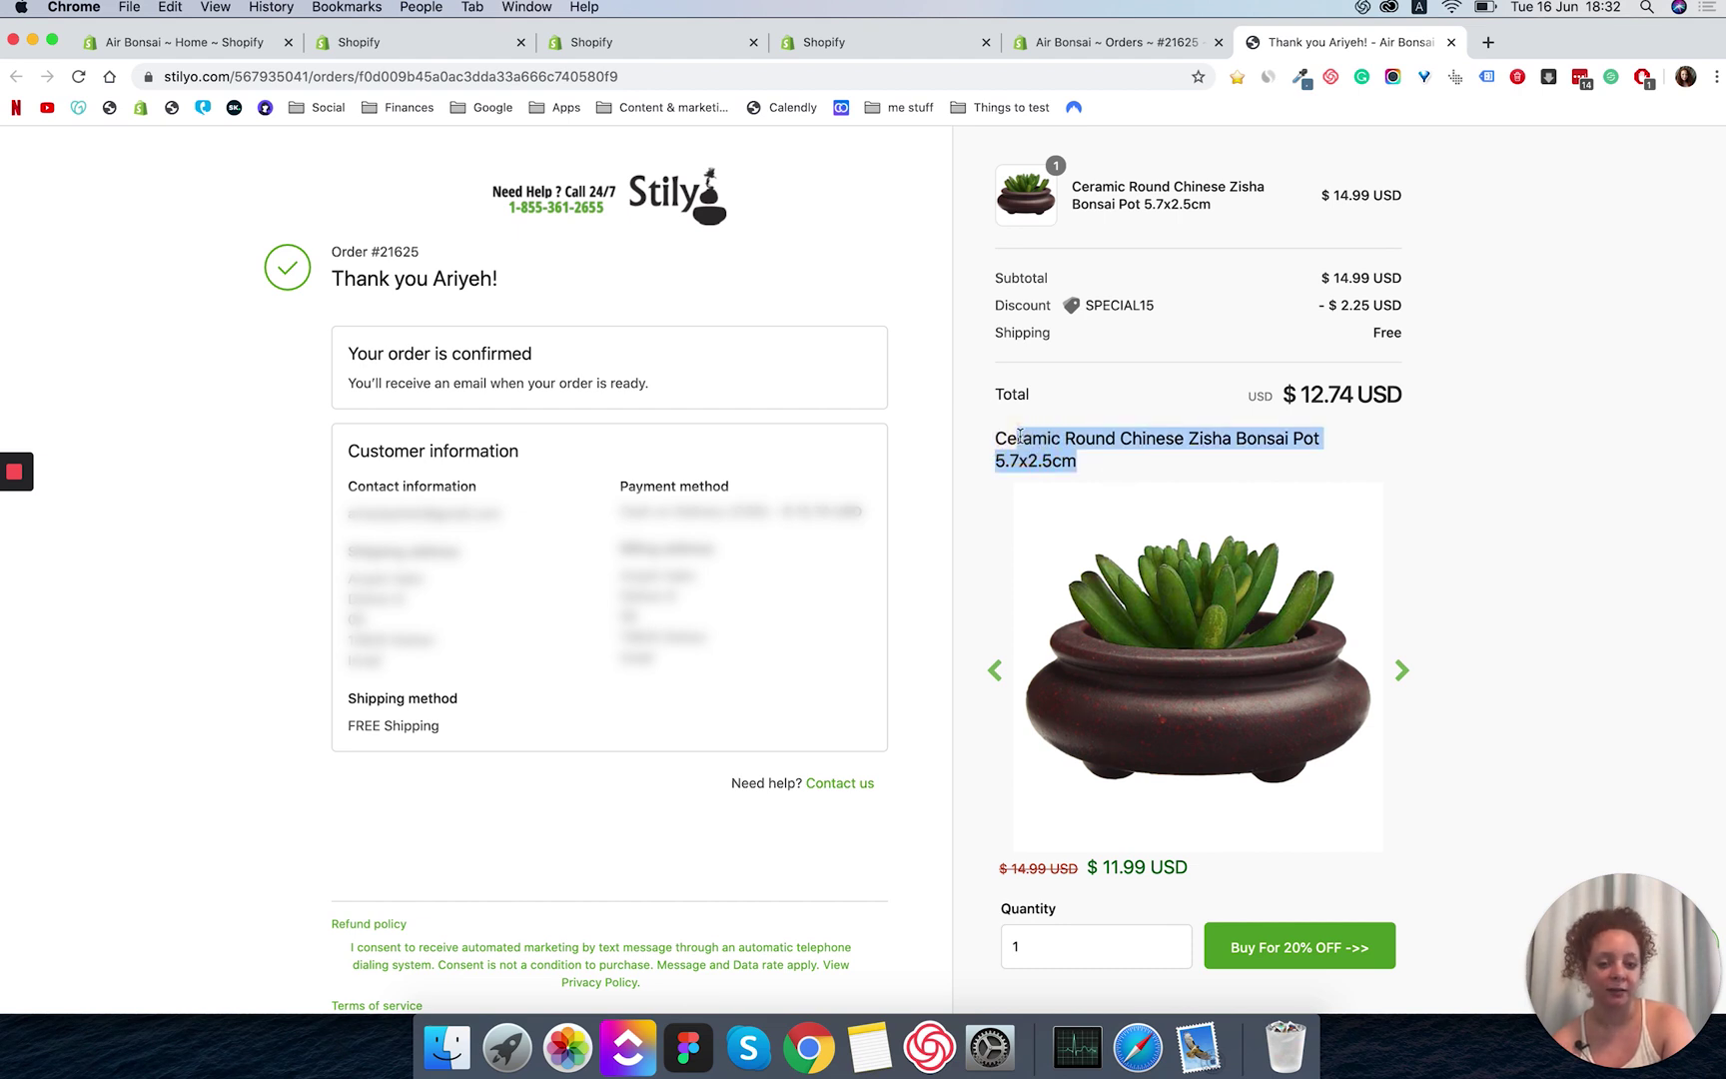
left_click(1020, 437)
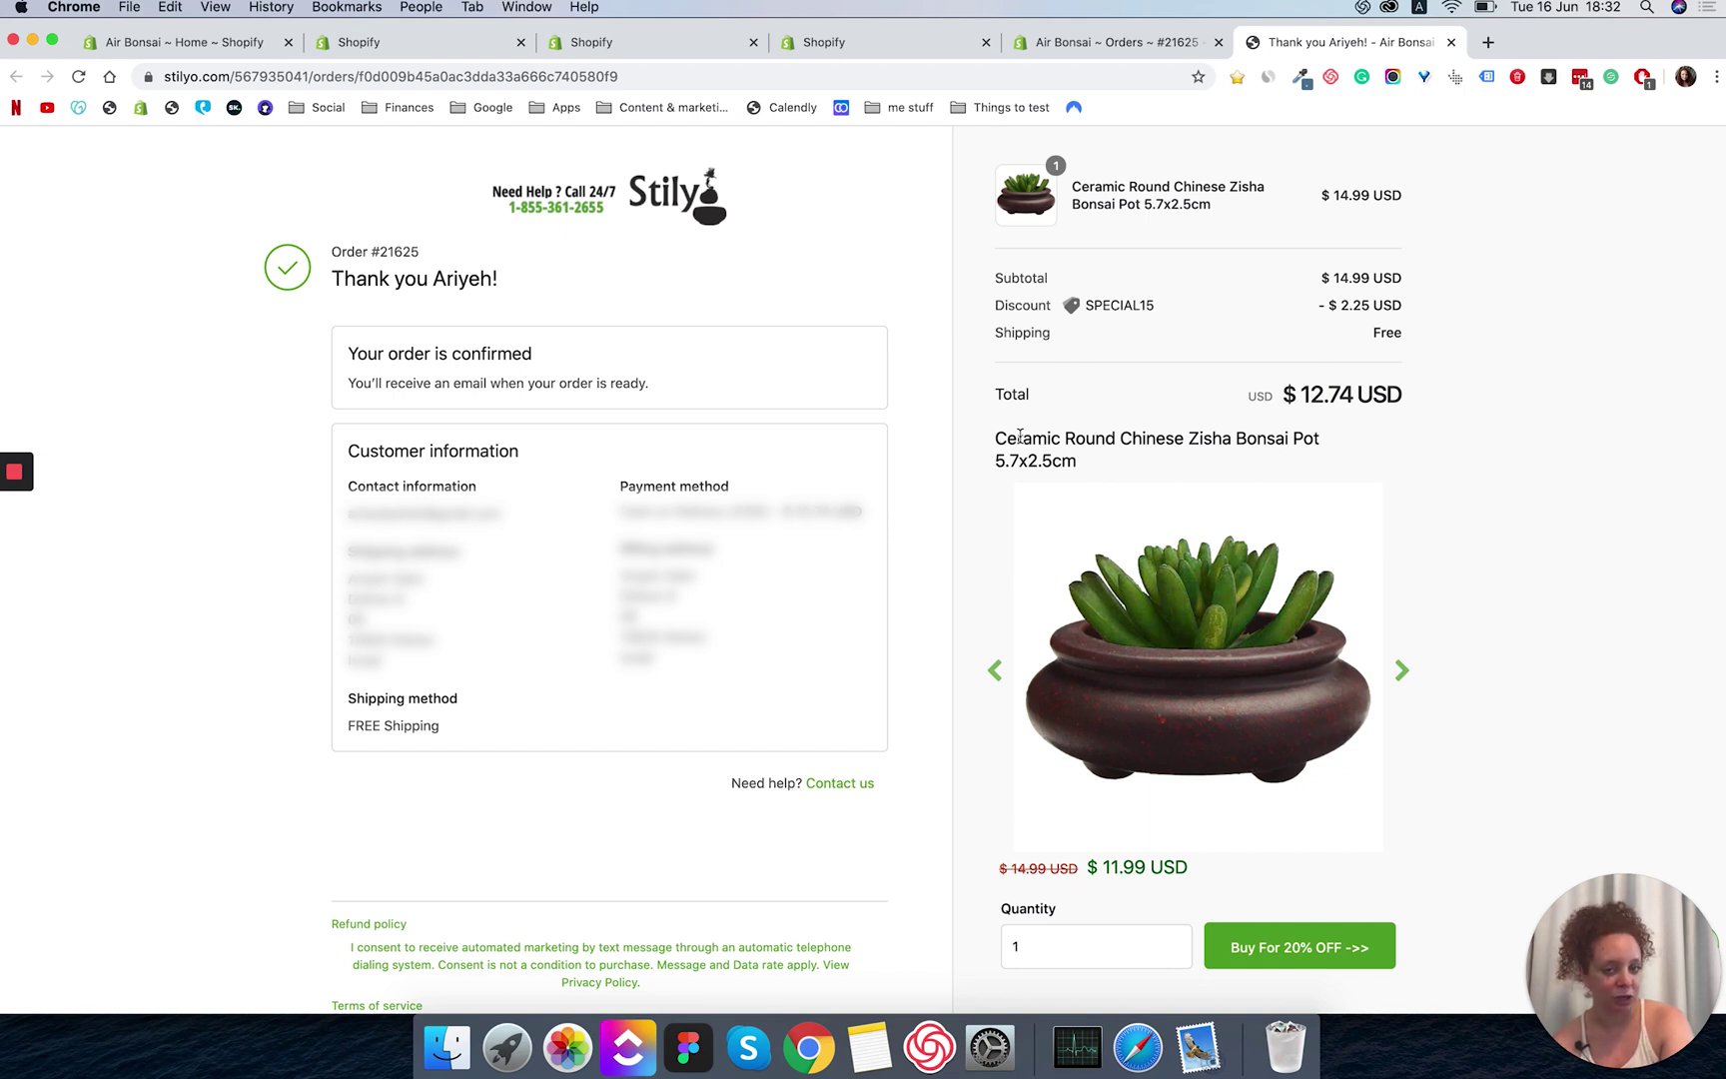
Browse forward and back through the product images in the upsell's carousel on the order's thank you page.
left_click(1402, 669)
left_click(1402, 669)
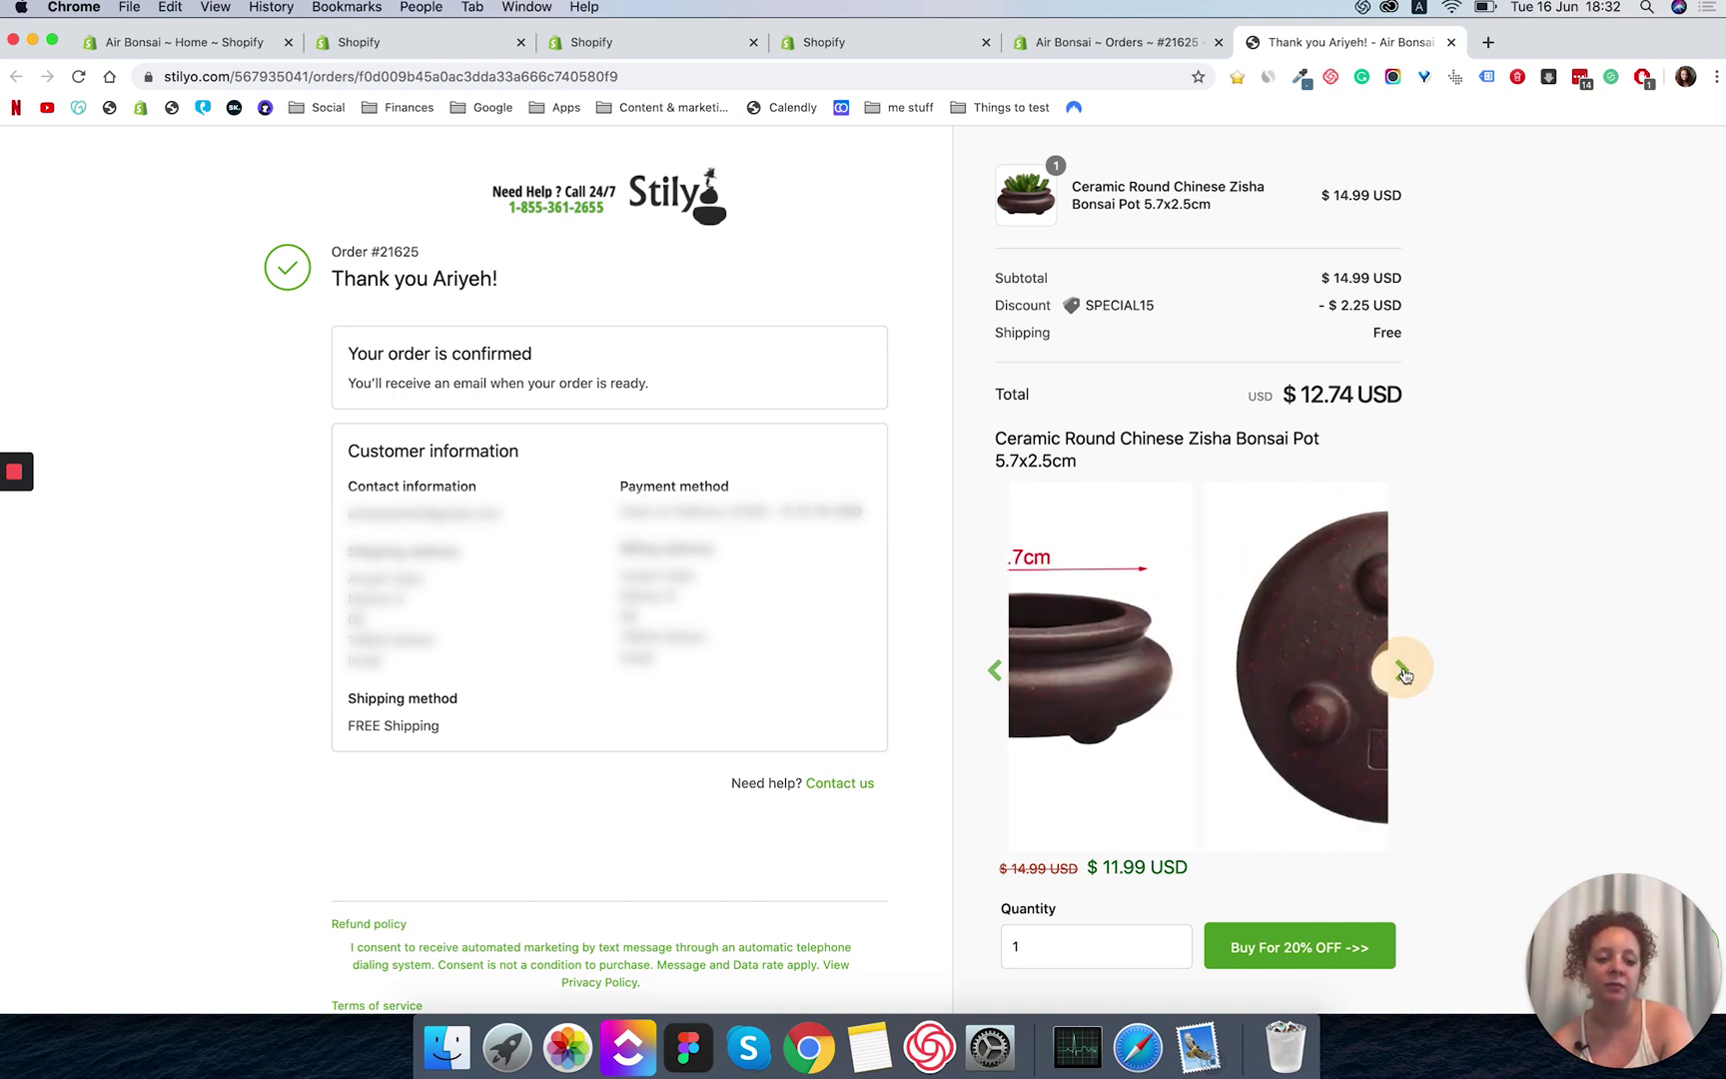
left_click(1404, 672)
left_click(1404, 671)
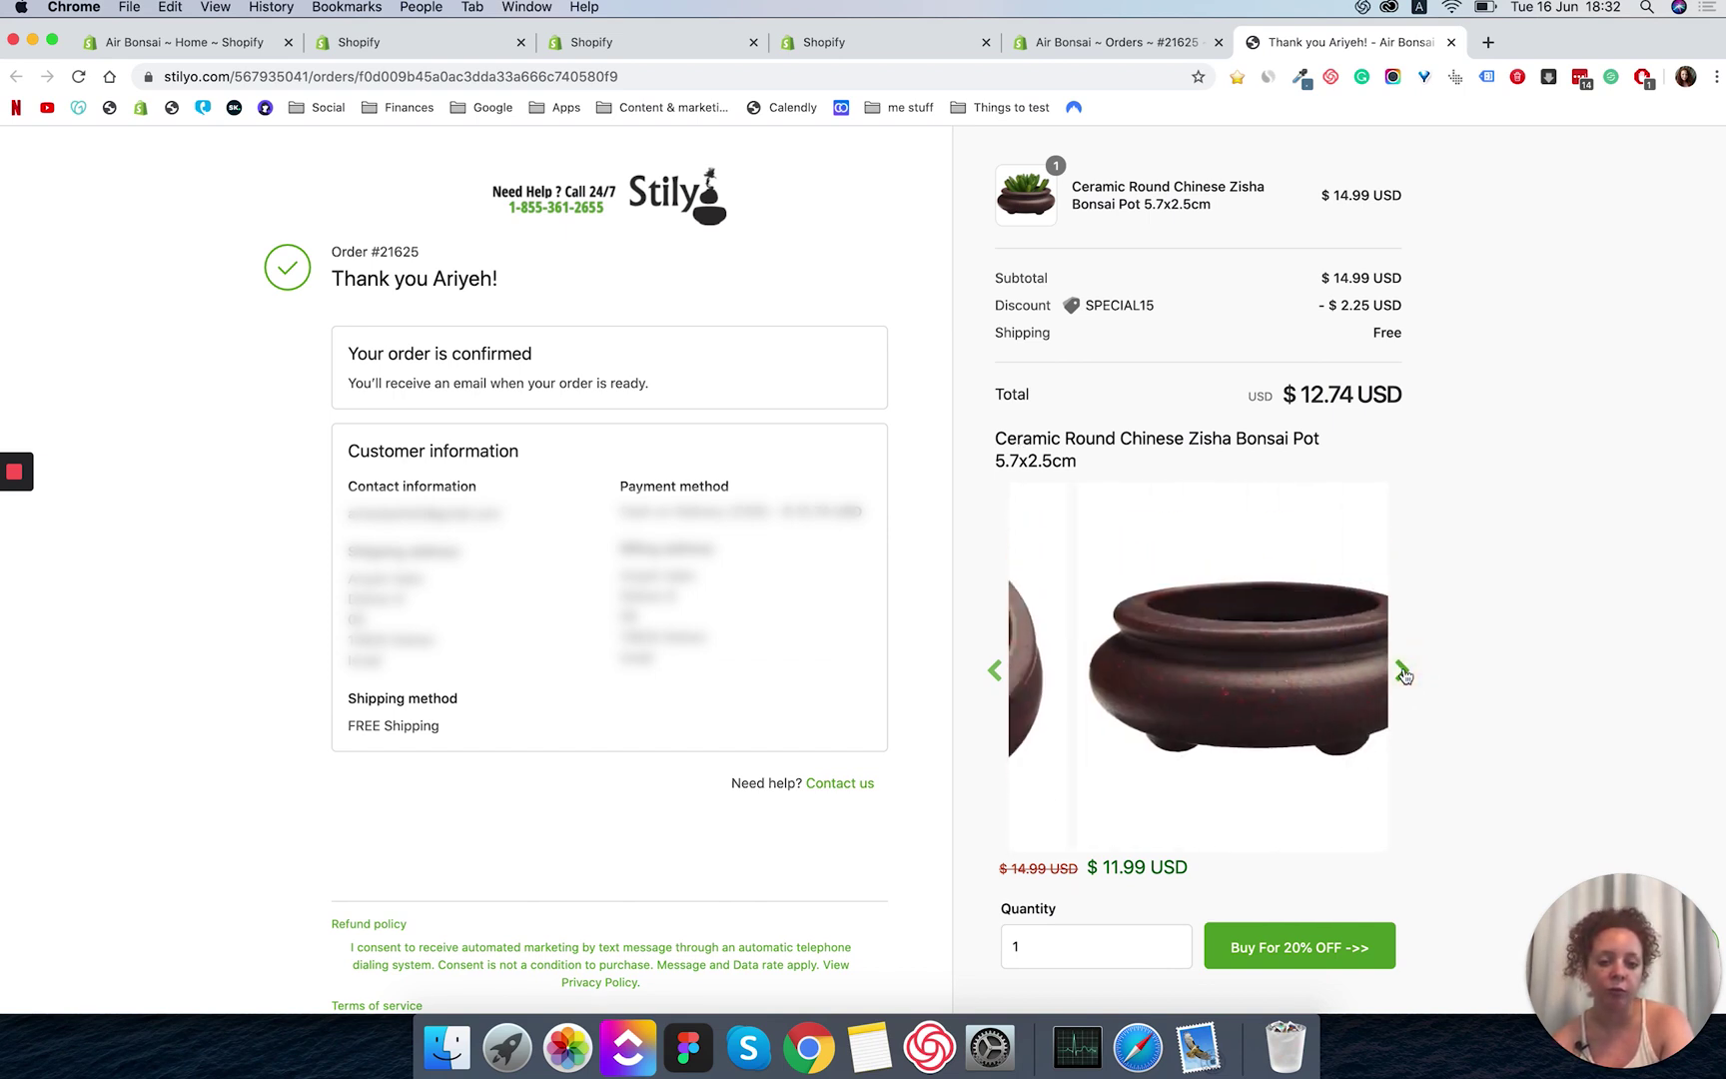
left_click(1404, 672)
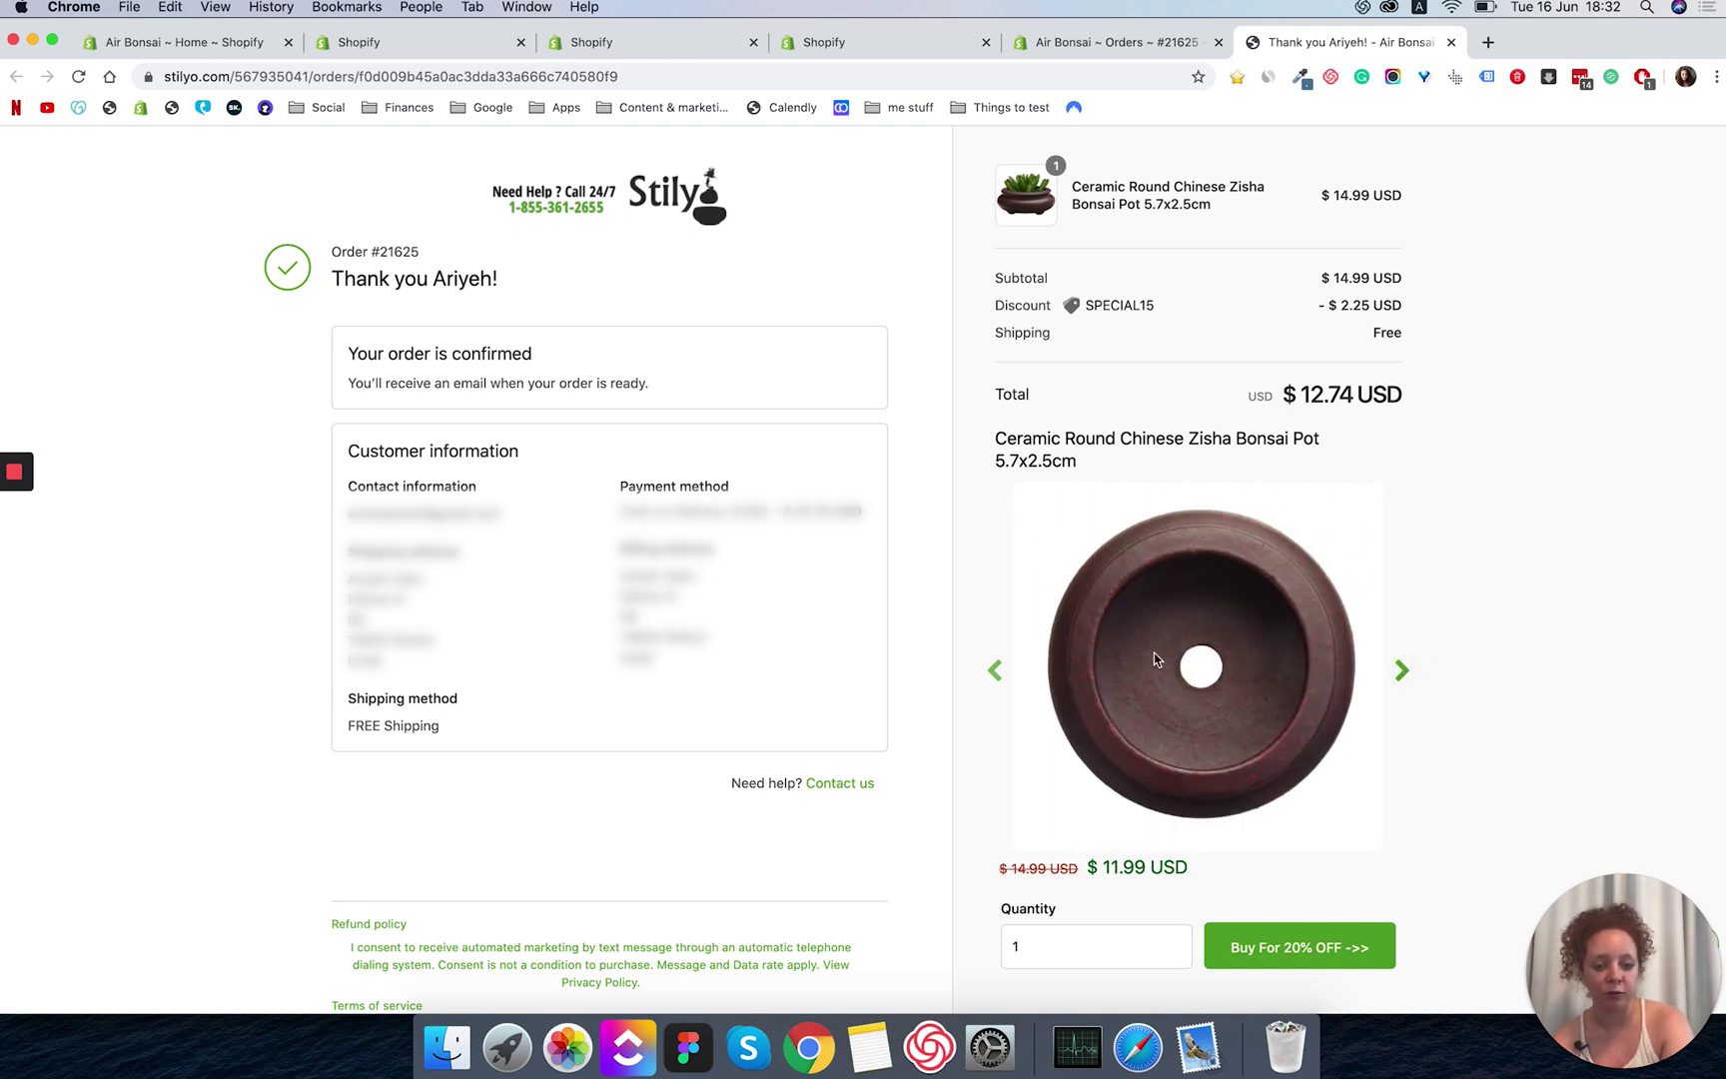
left_click(1005, 670)
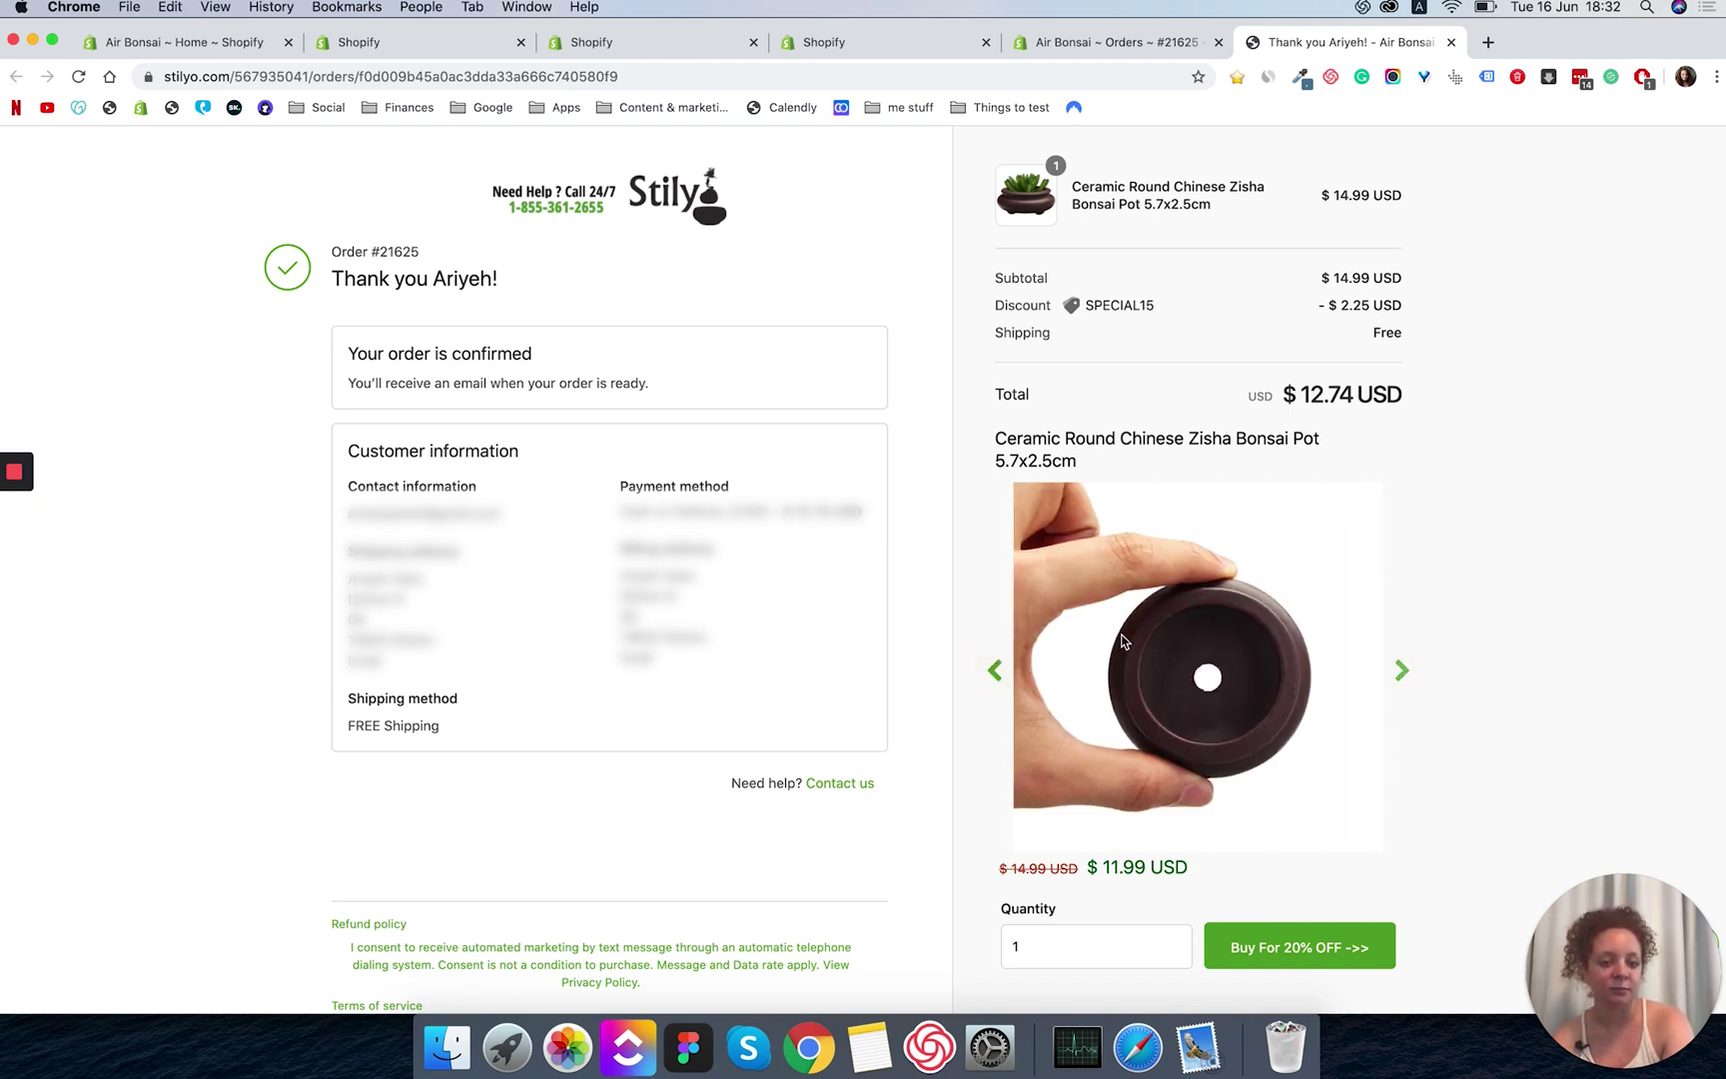
left_click(1404, 669)
left_click(1404, 669)
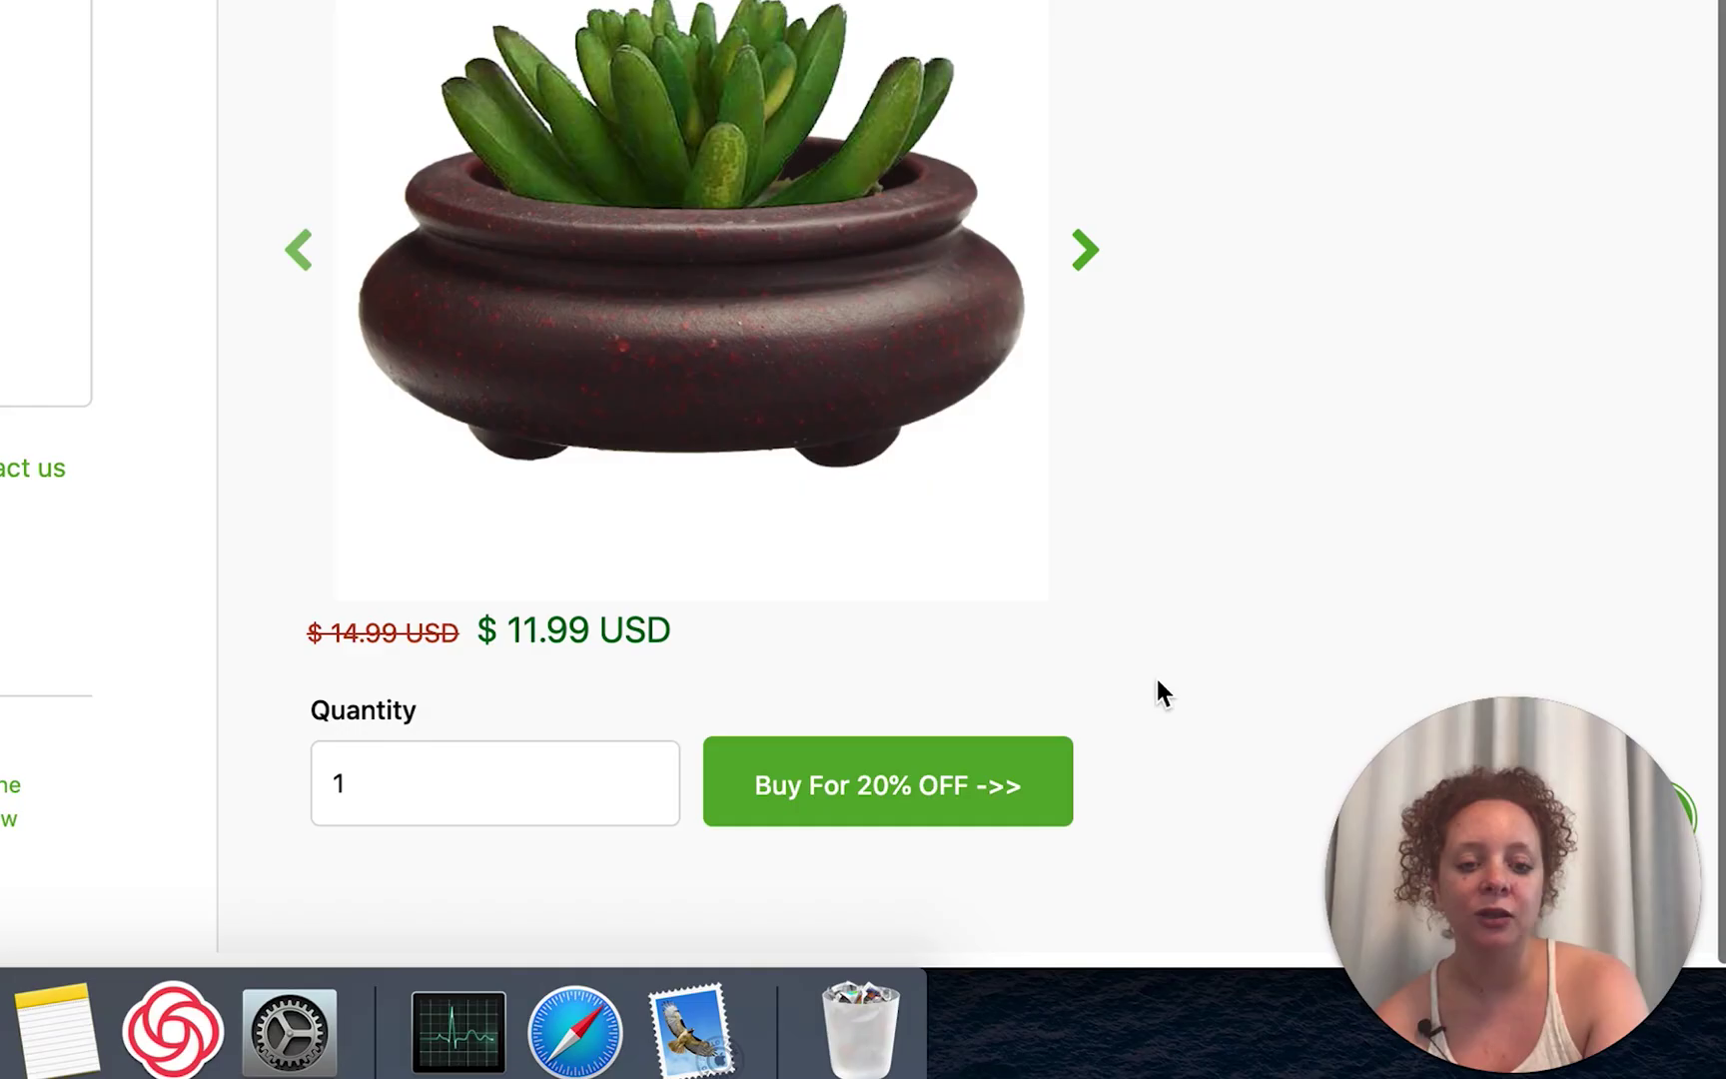
Test the upsell's quantity selector by raising it and returning it to 1, and check the compare-to and discounted prices.
scroll(1157, 680, "up", 1)
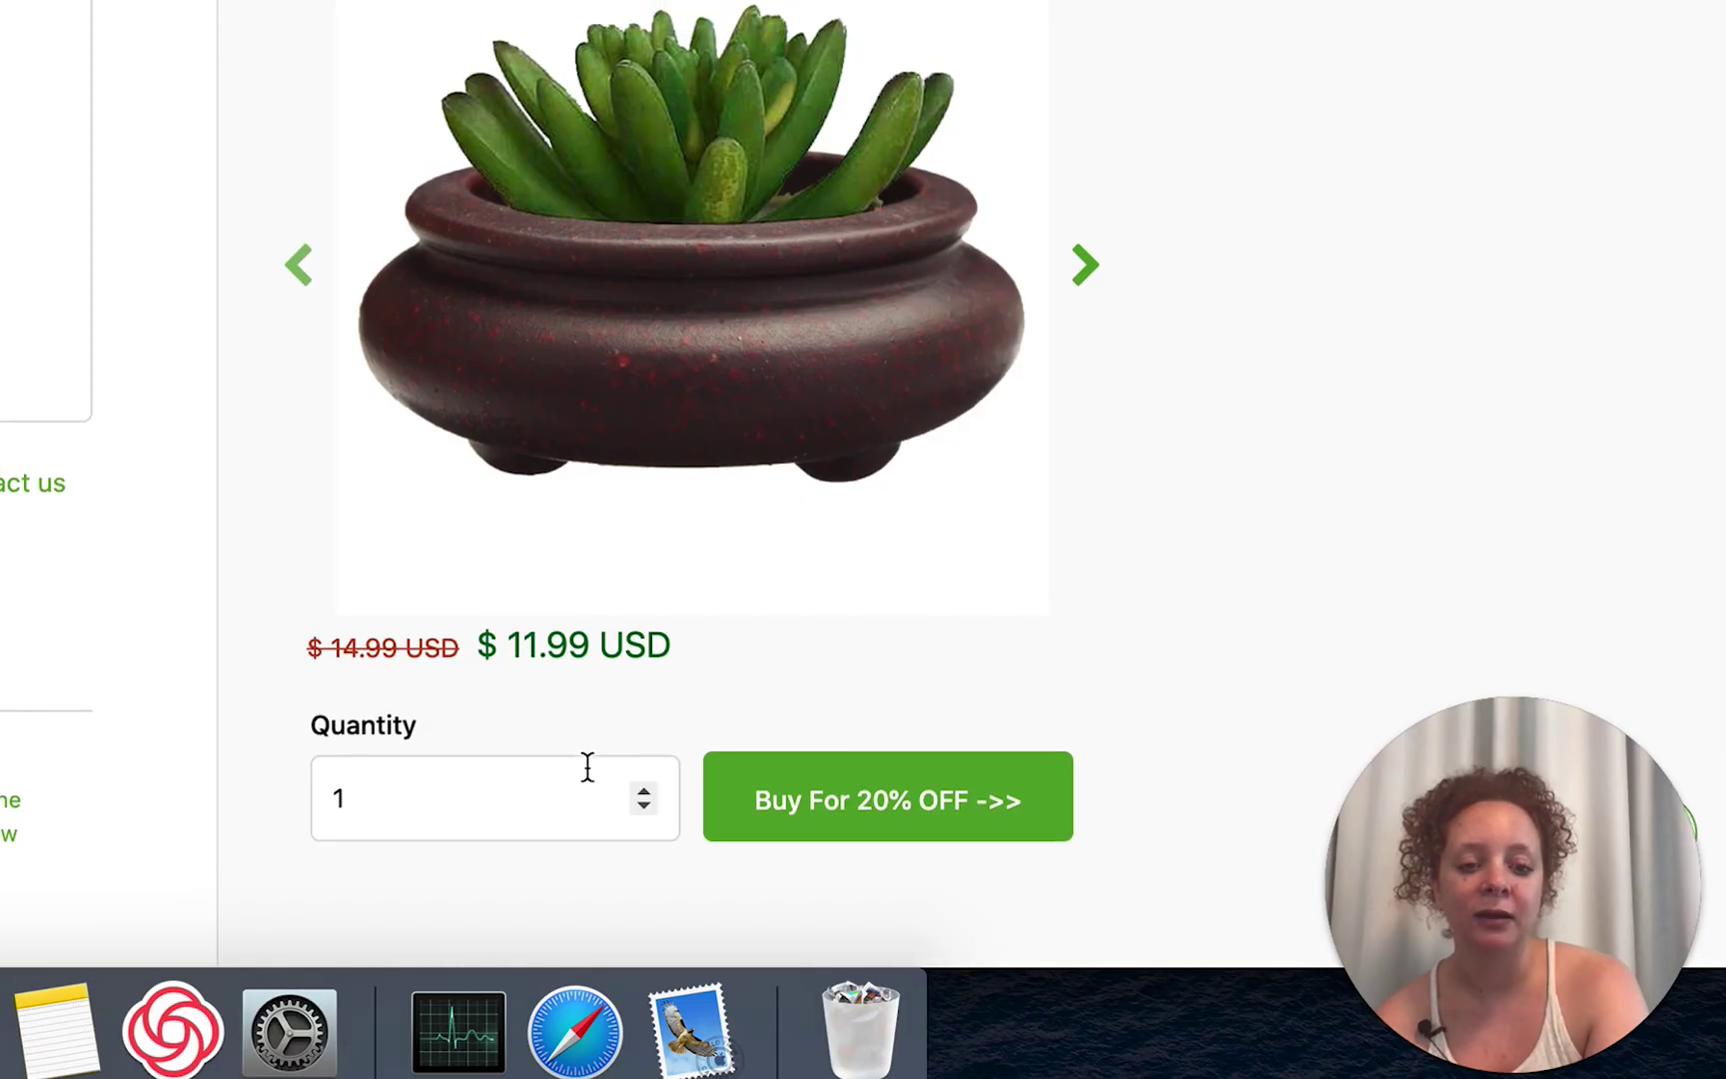
left_click(642, 793)
left_click(643, 808)
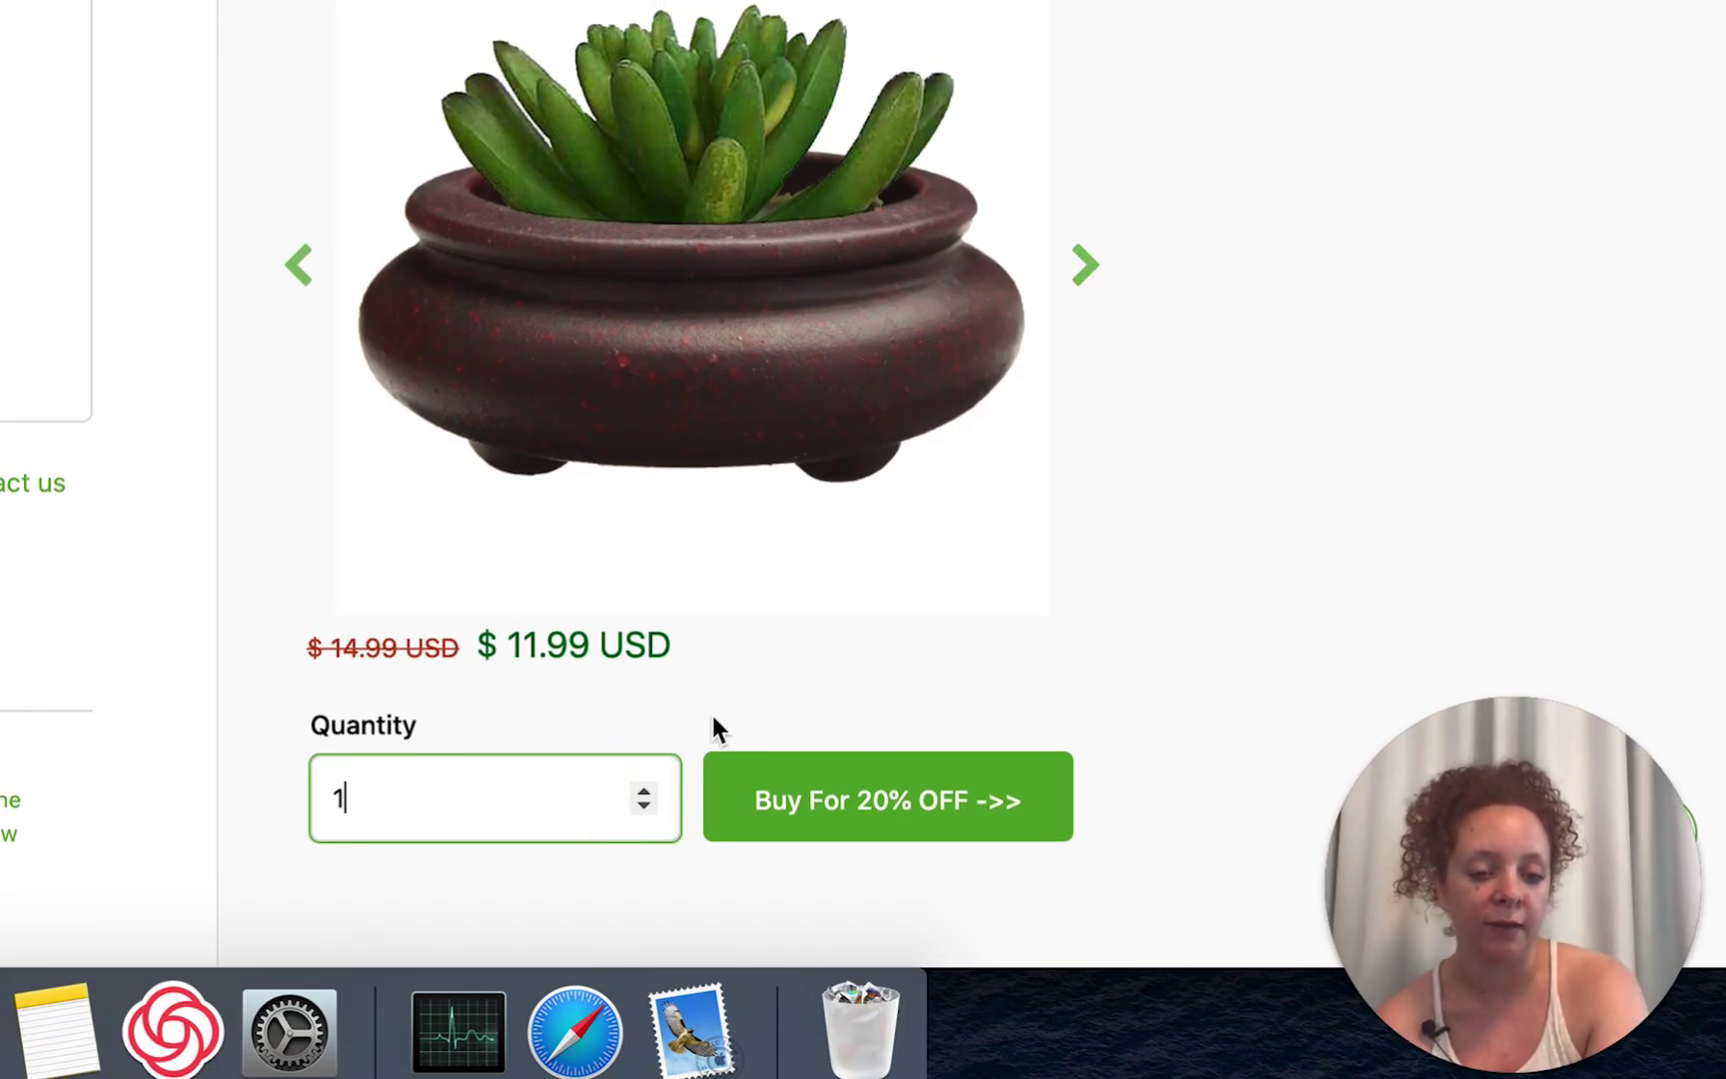
left_click_drag(308, 647, 650, 643)
left_click(647, 643)
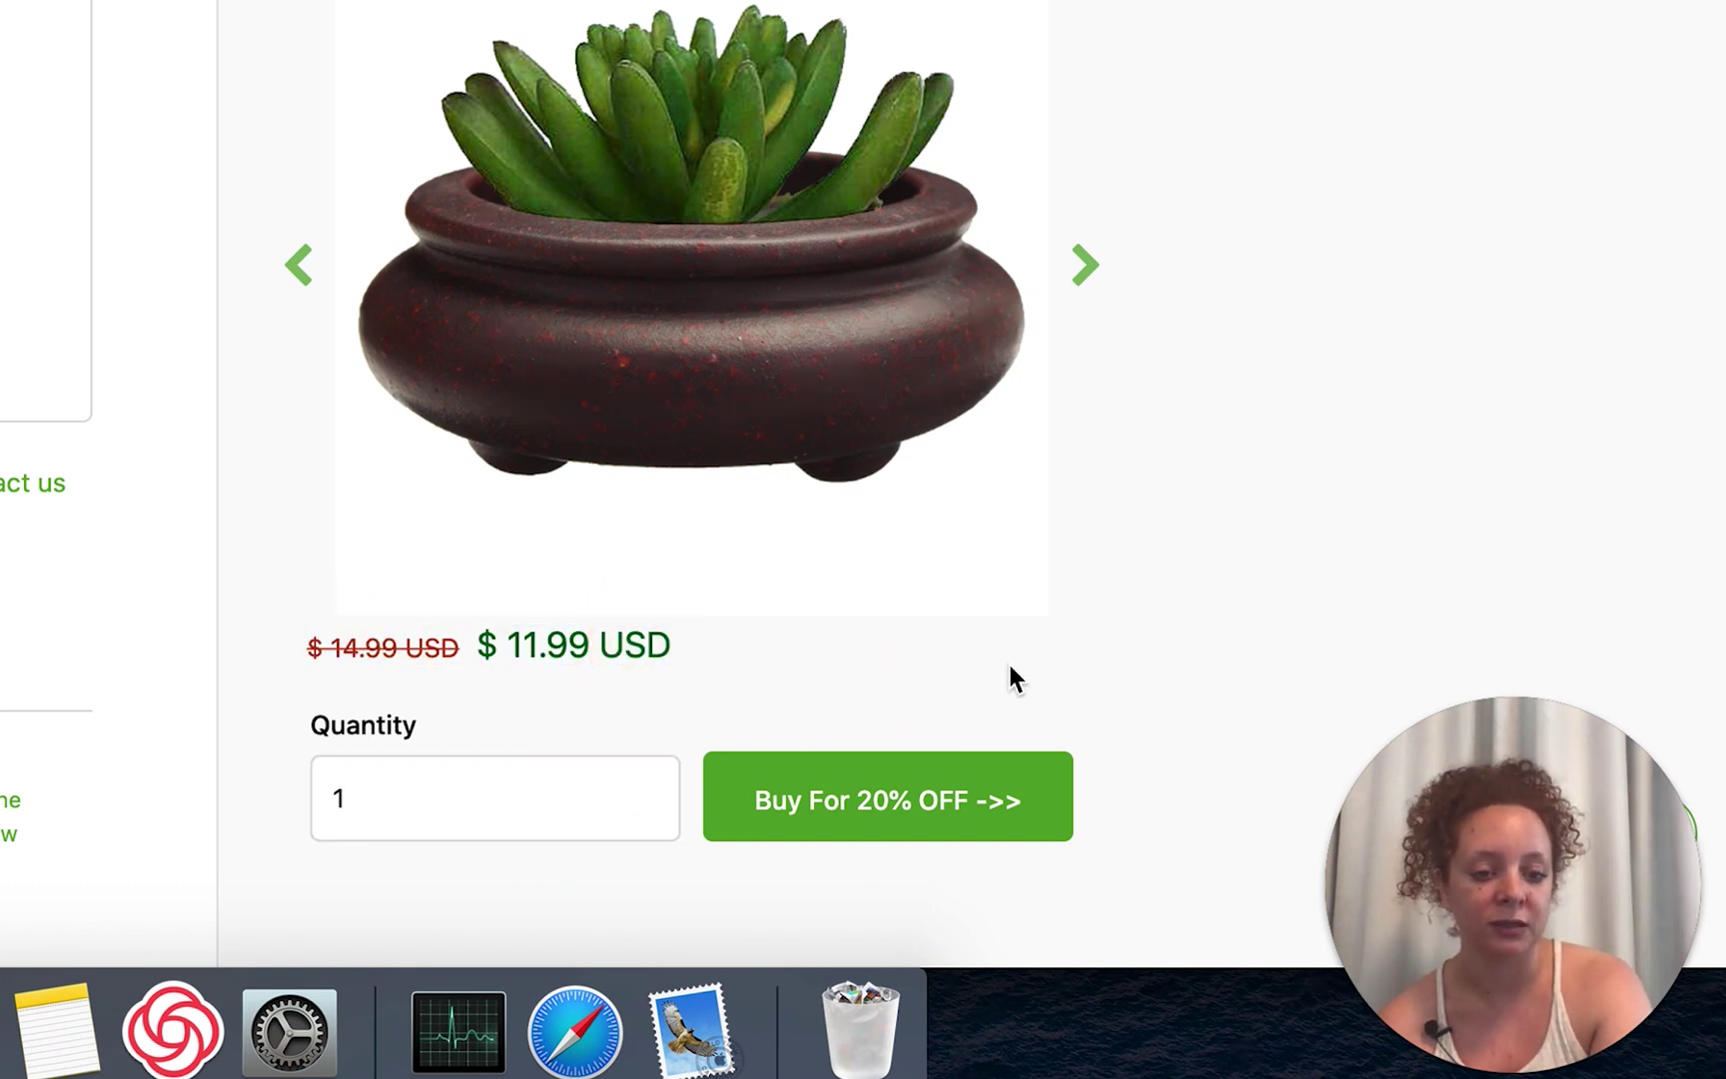
Buy the upsell product at 20% off, choose Cash on Delivery (COD) as the payment method and complete the order.
left_click(1004, 800)
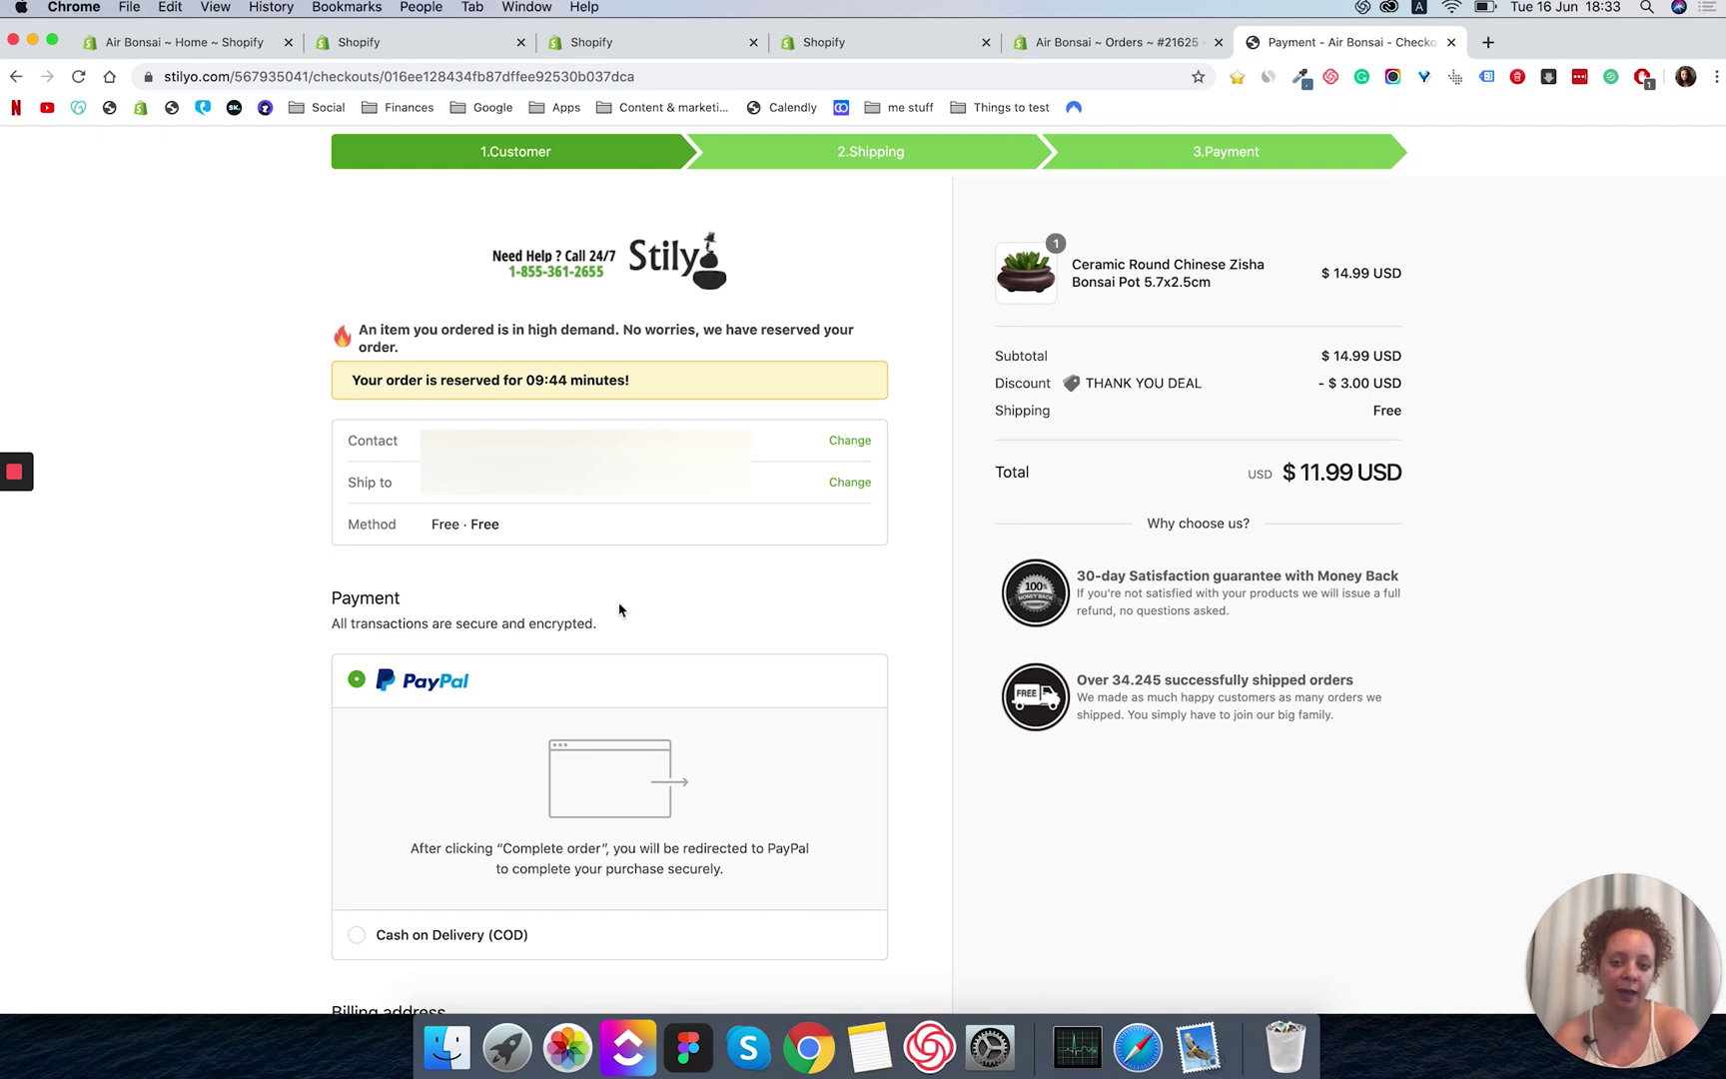
scroll(156, 683, "down", 5)
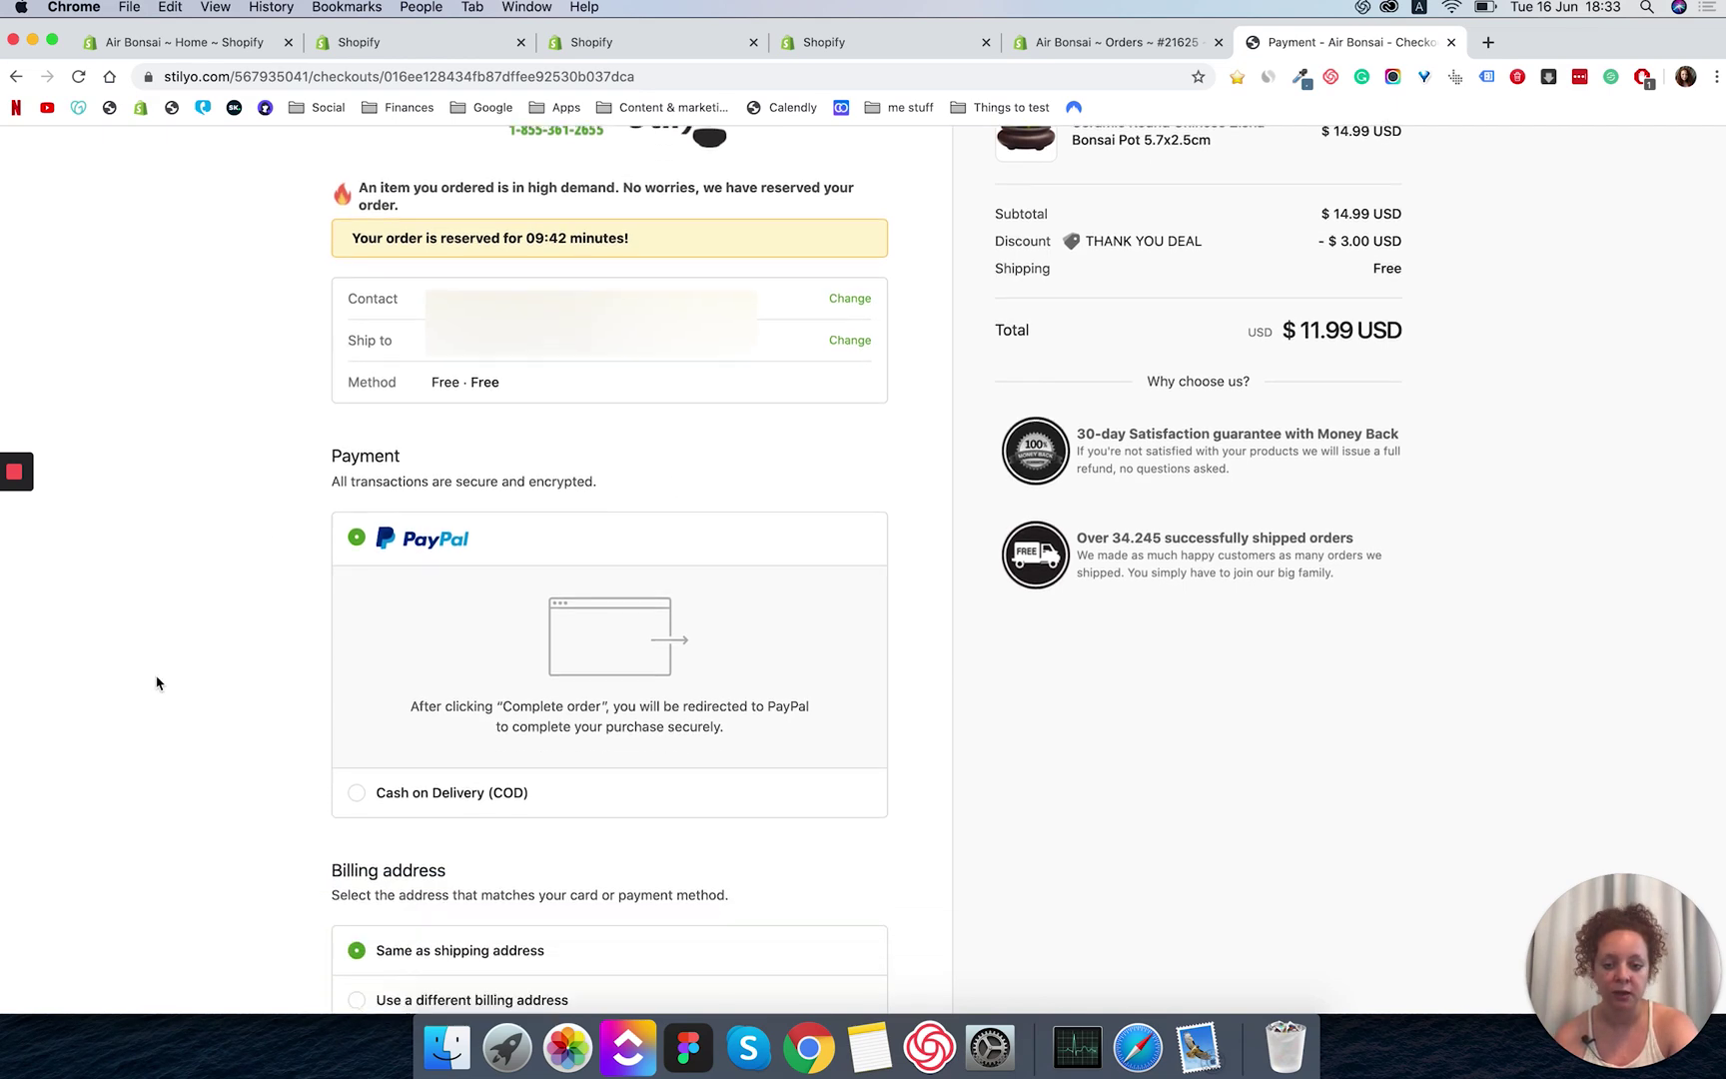
scroll(157, 684, "down", 2)
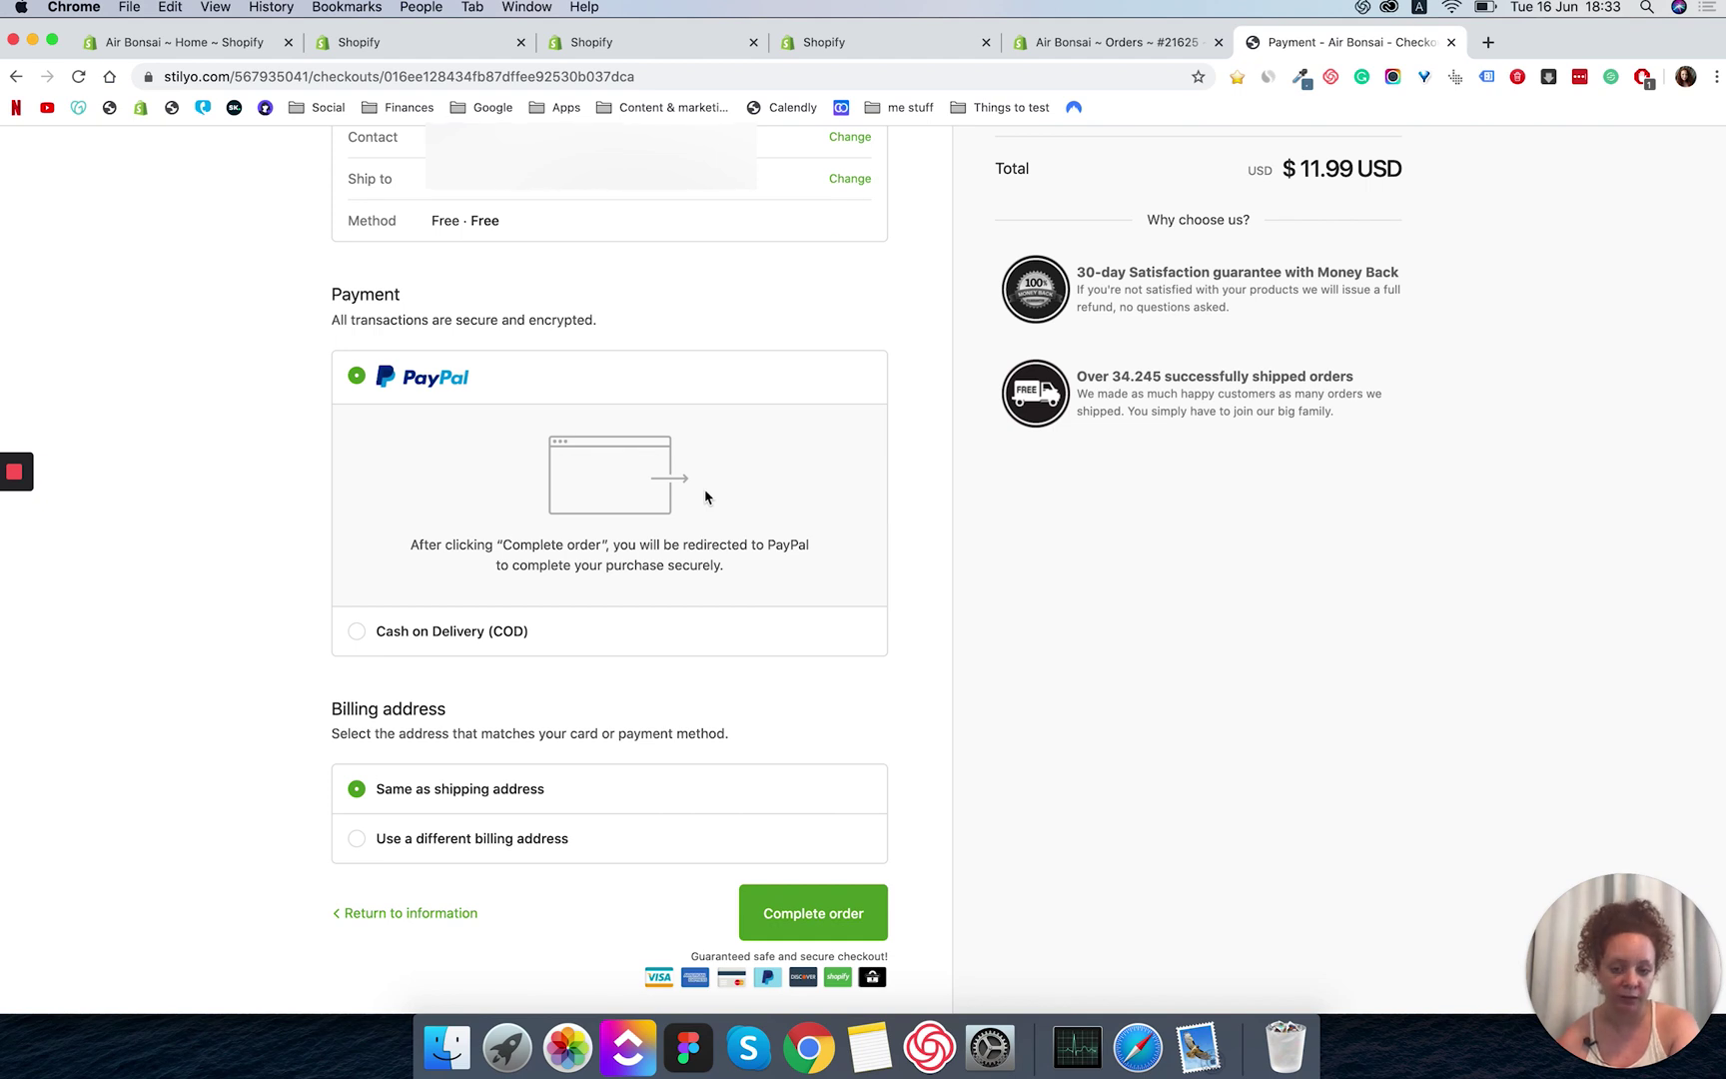
left_click(357, 631)
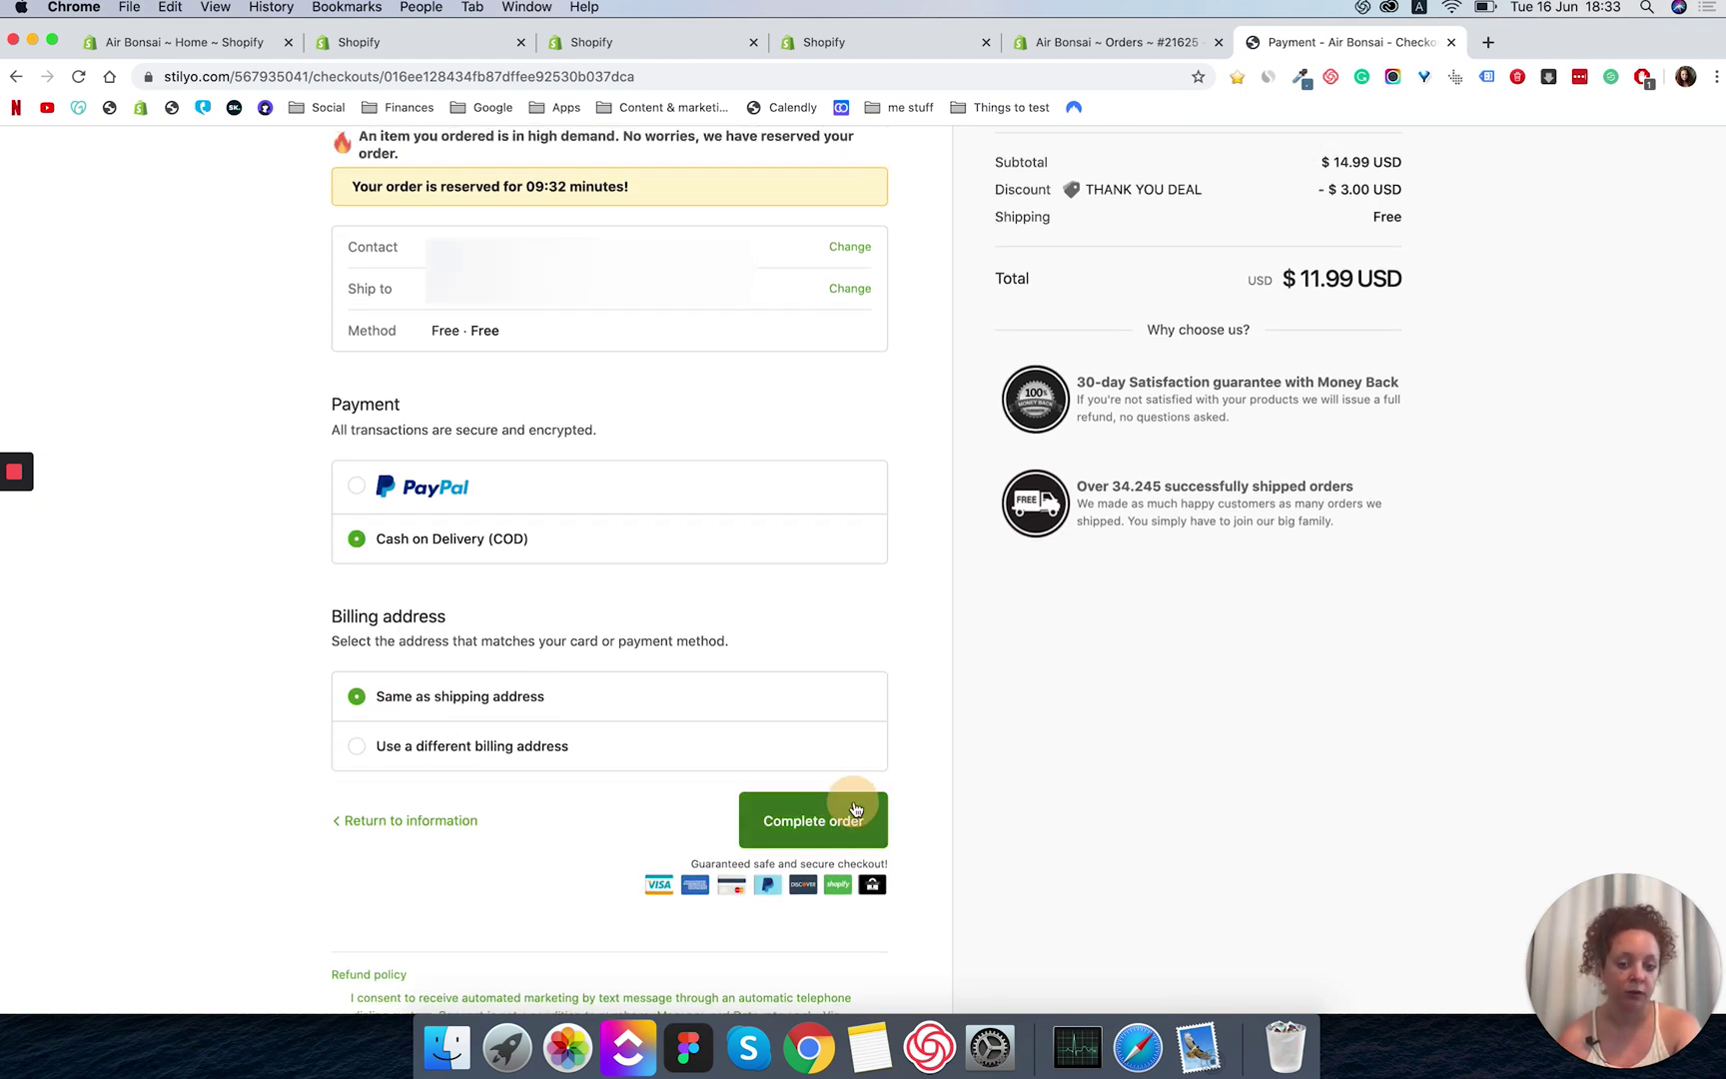
left_click(855, 810)
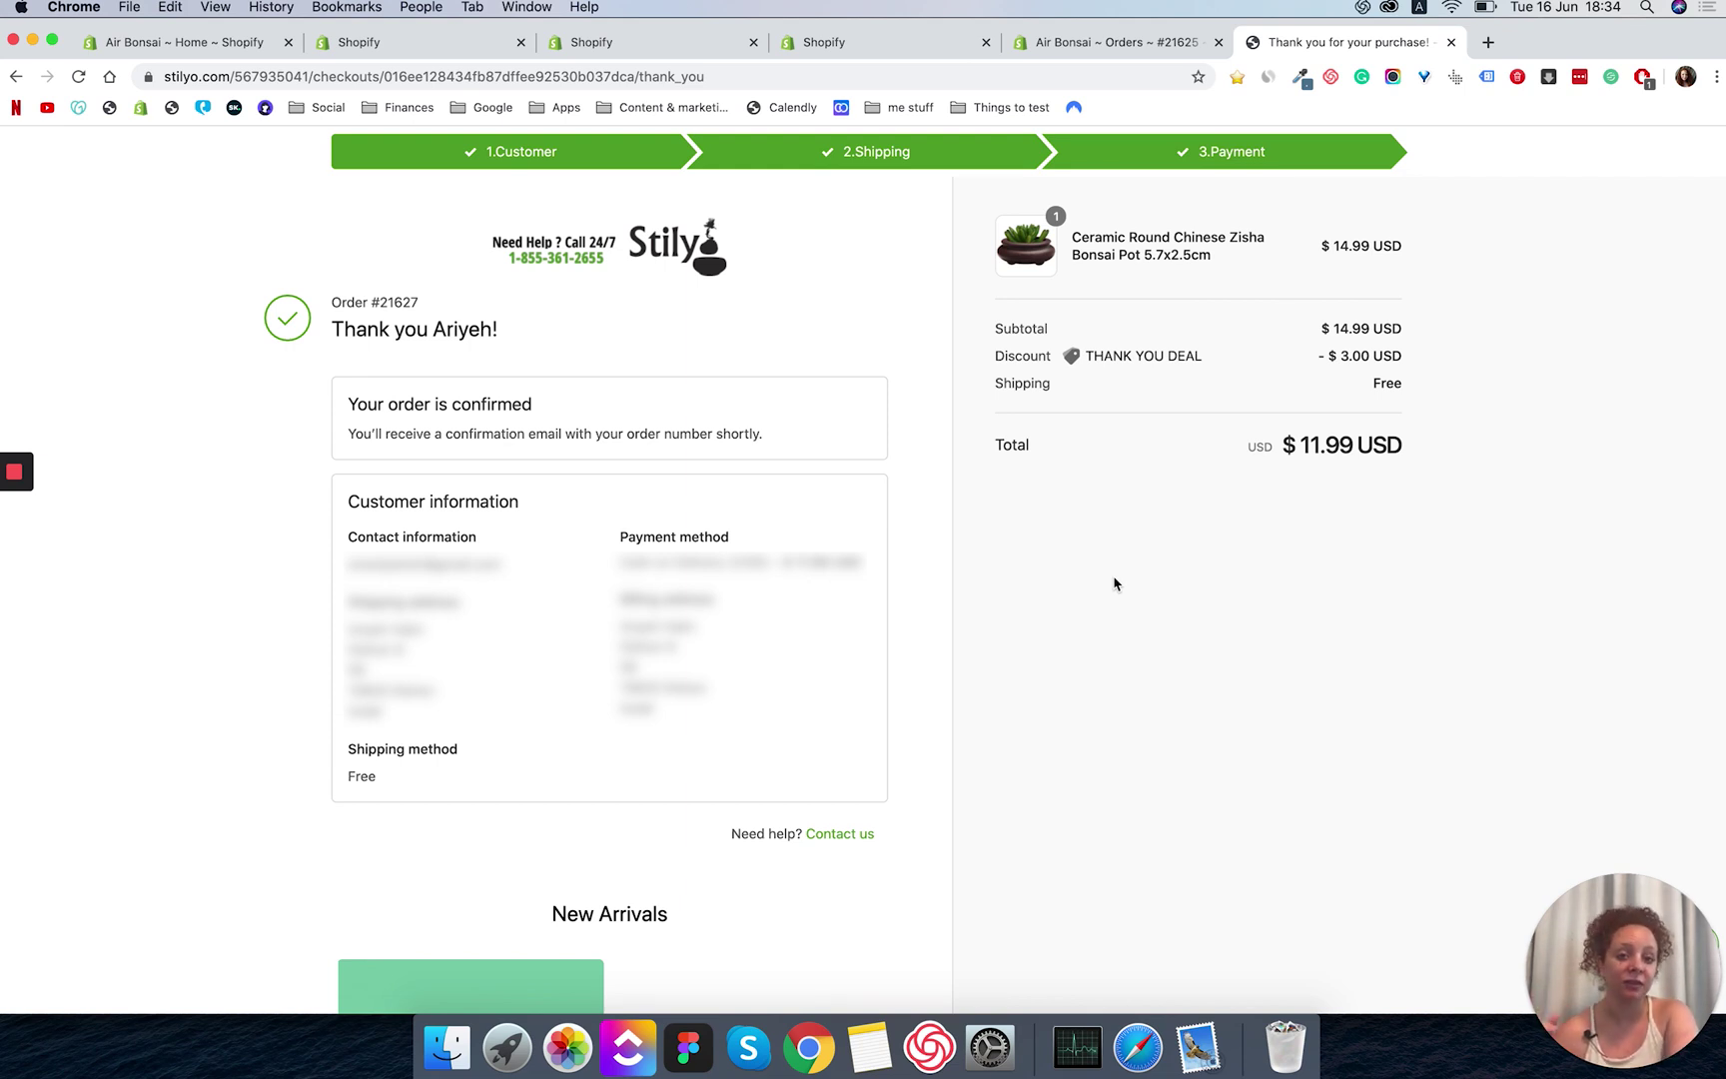
Review the new order's thank you page, from the New Arrivals products back up to the order summary.
scroll(1115, 584, "down", 10)
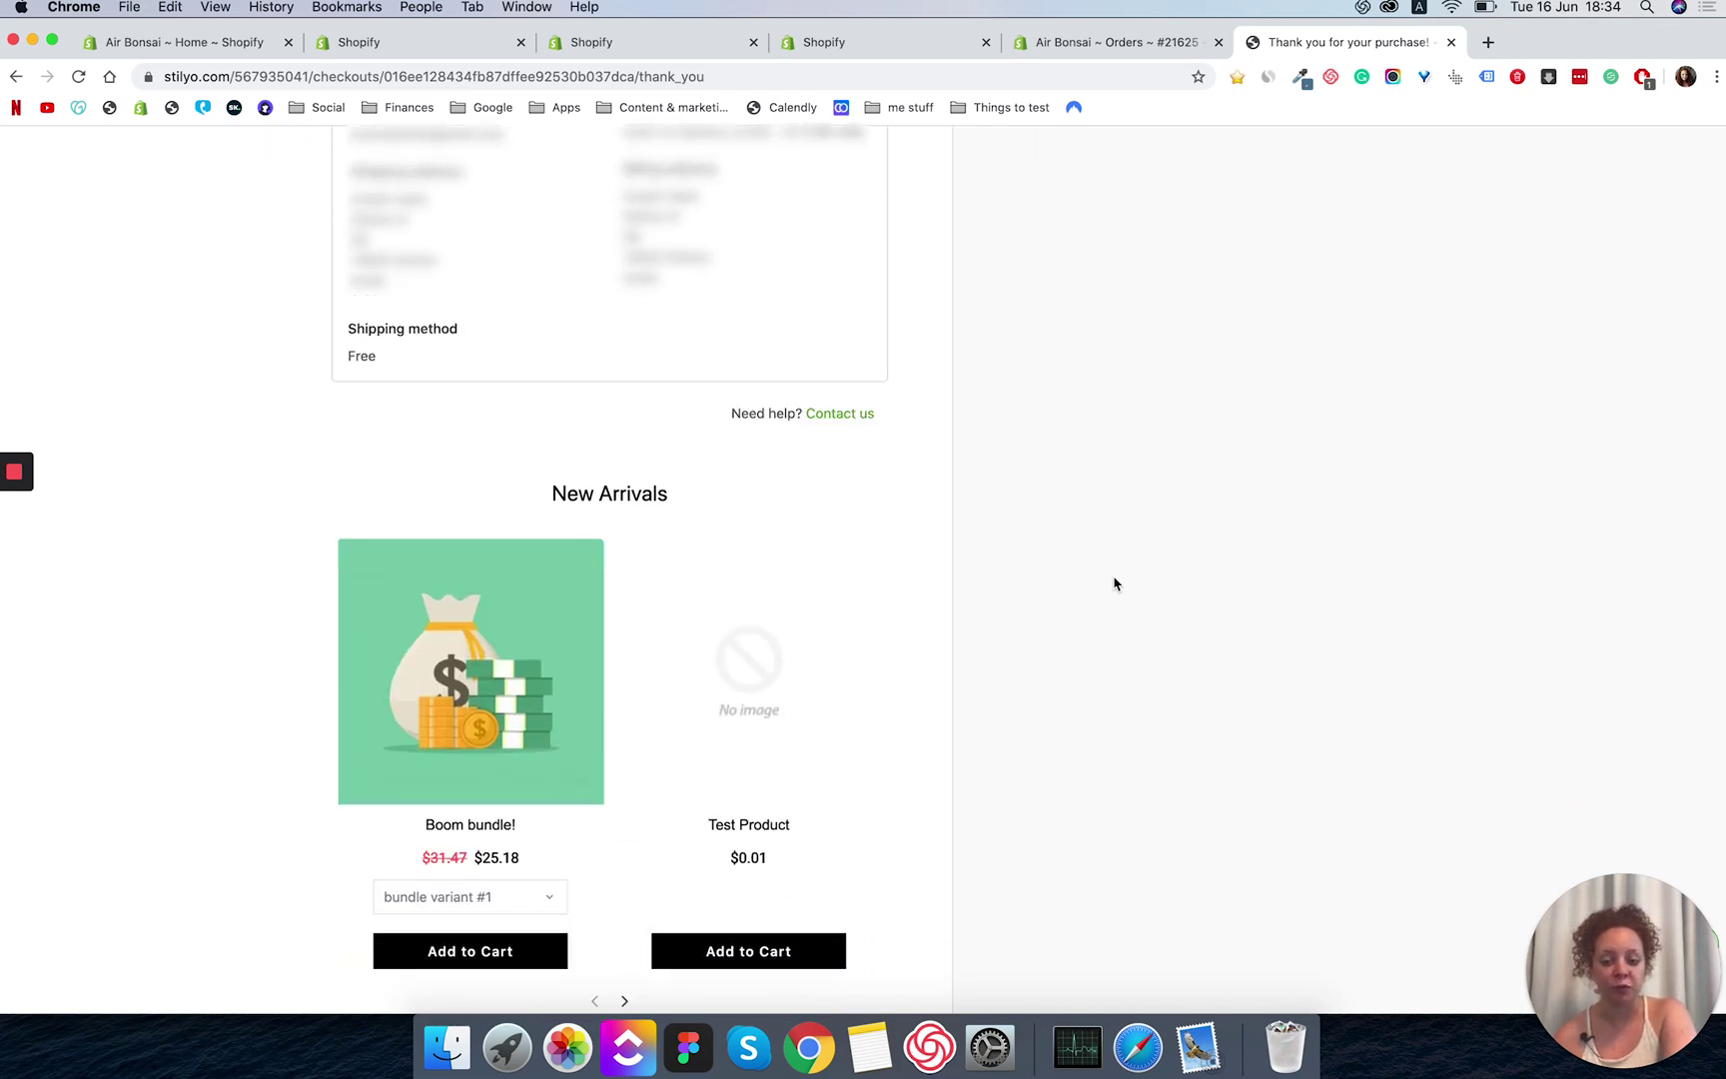
scroll(1115, 584, "up", 5)
scroll(1115, 584, "up", 6)
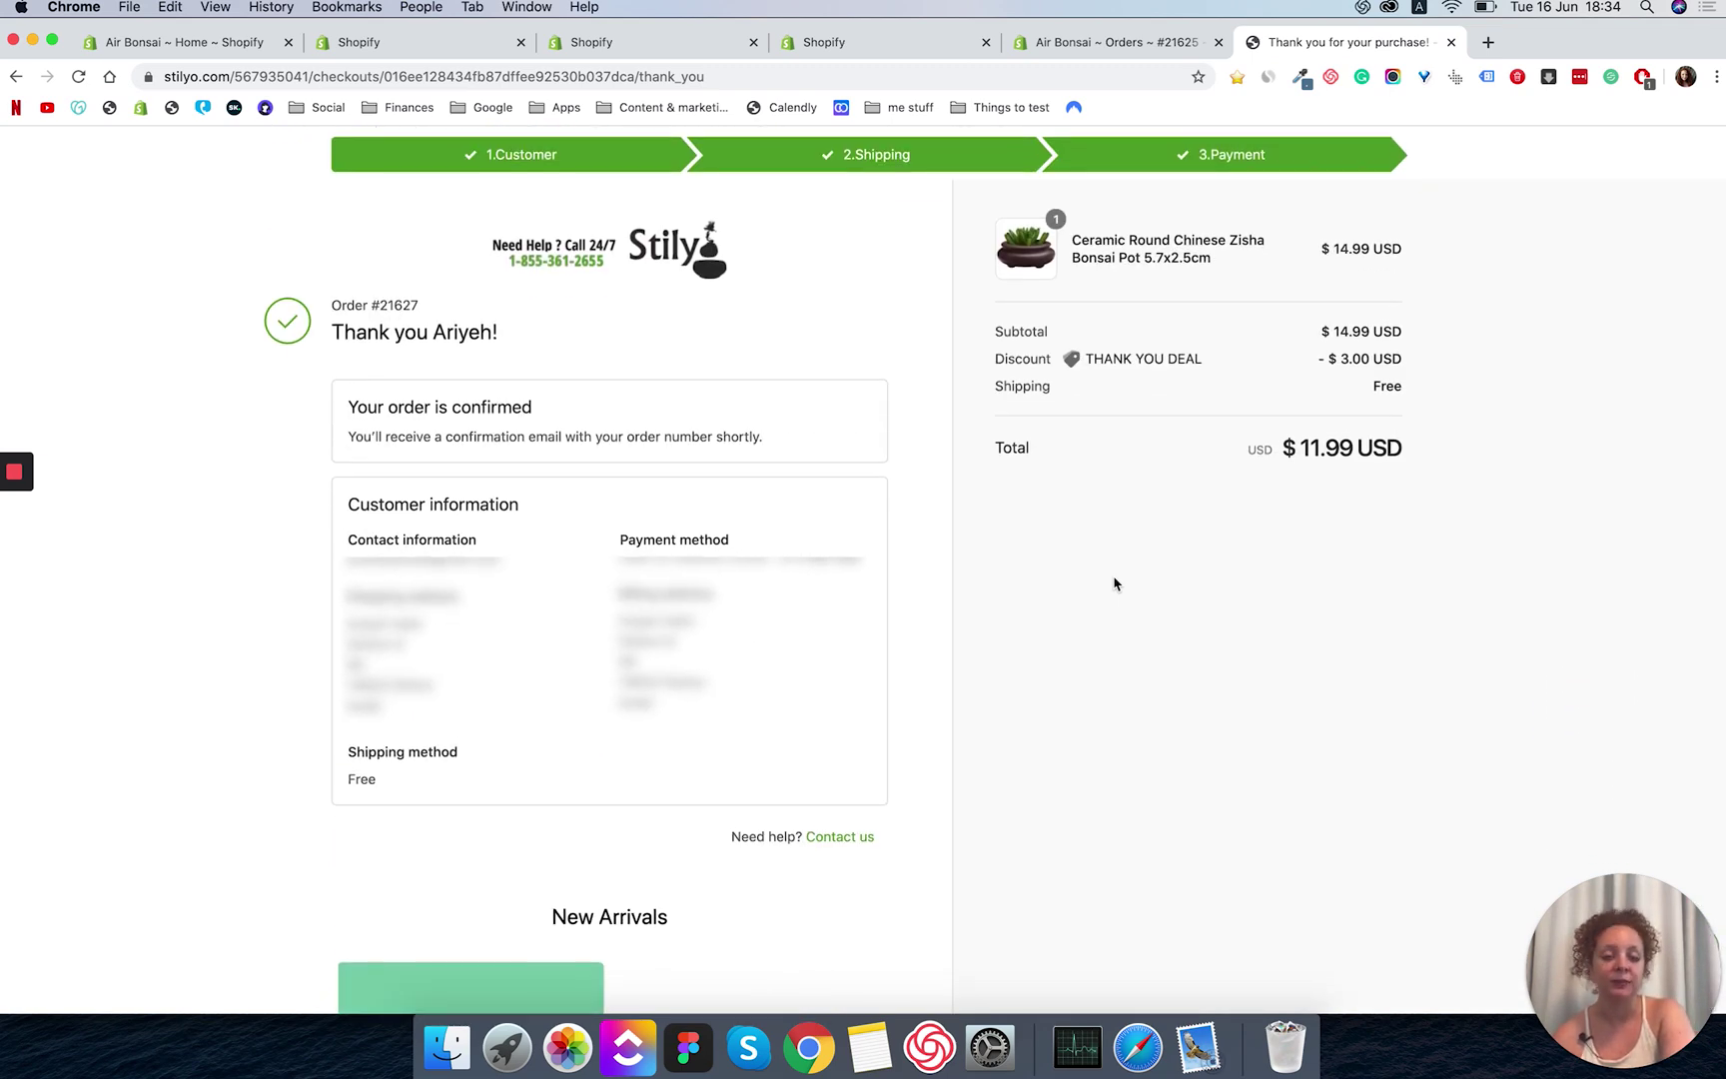